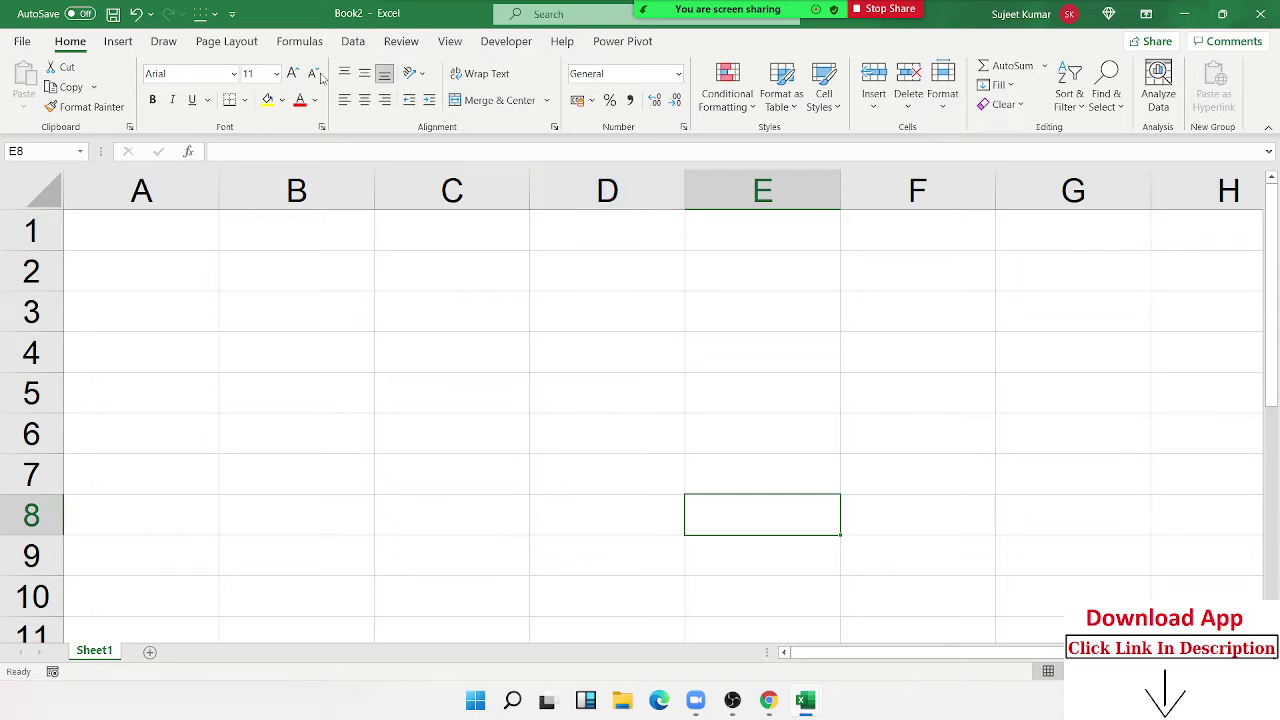
Step: Enter the heading 'chq' in A1 and the cheque number 1236 in A2
{"action": "left_click", "coordinate": [141, 233]}
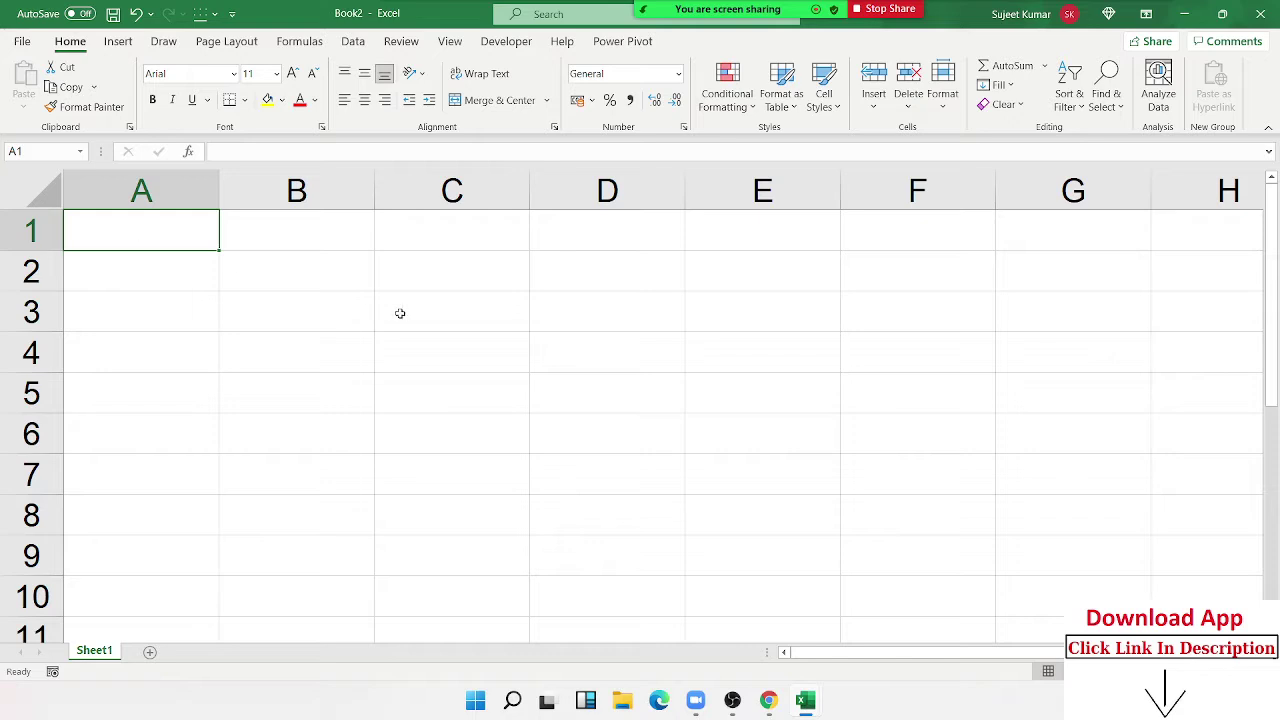
{"action": "type", "text": "chq"}
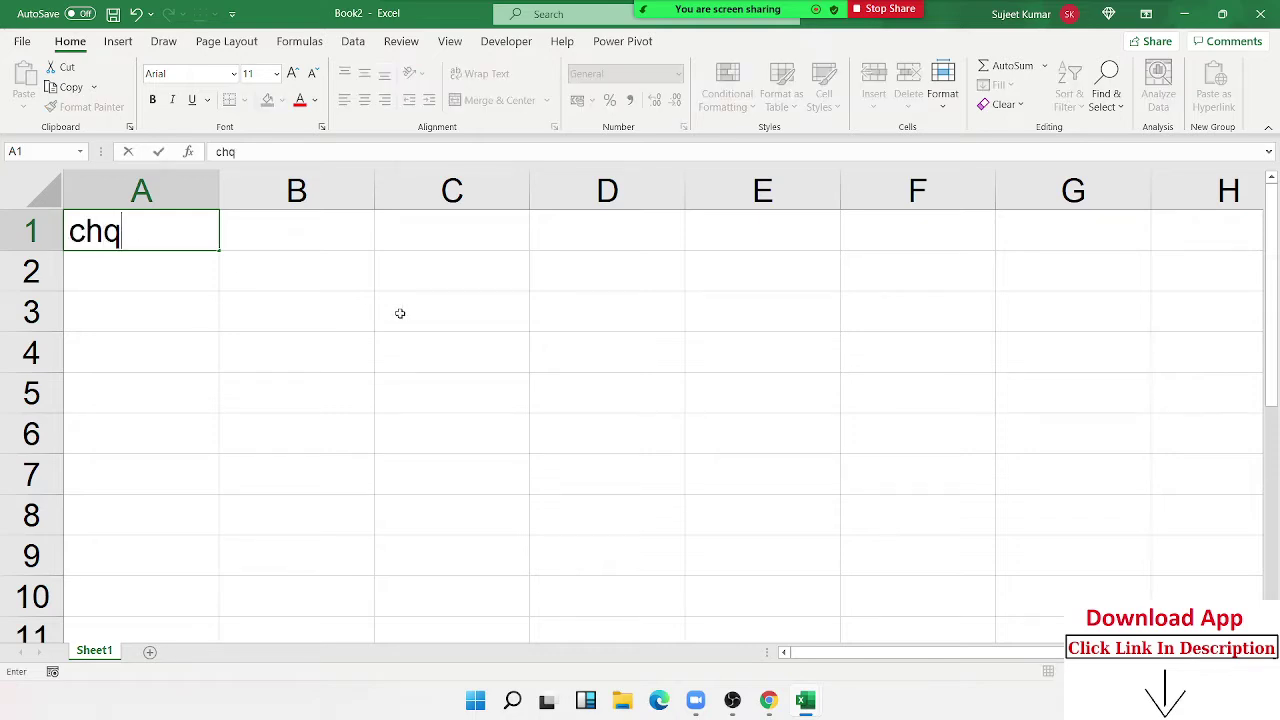
{"action": "key", "text": "Return"}
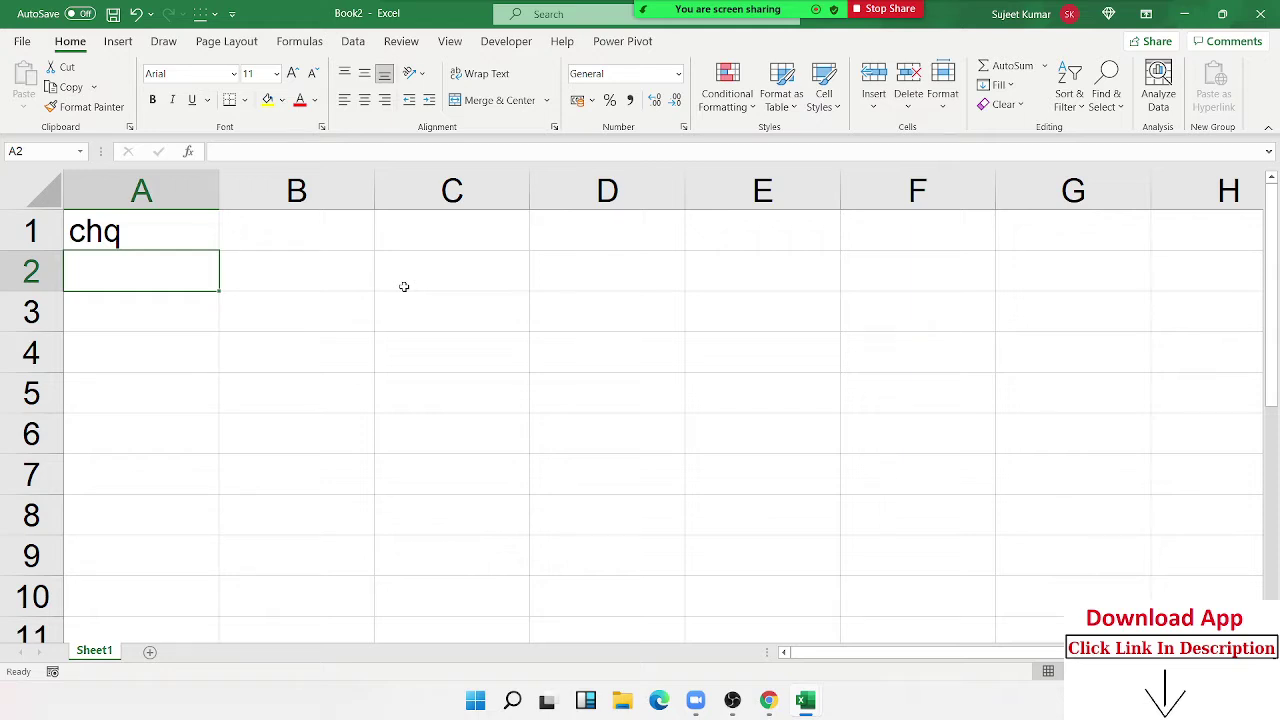
{"action": "type", "text": "1236"}
{"action": "key", "text": "Return"}
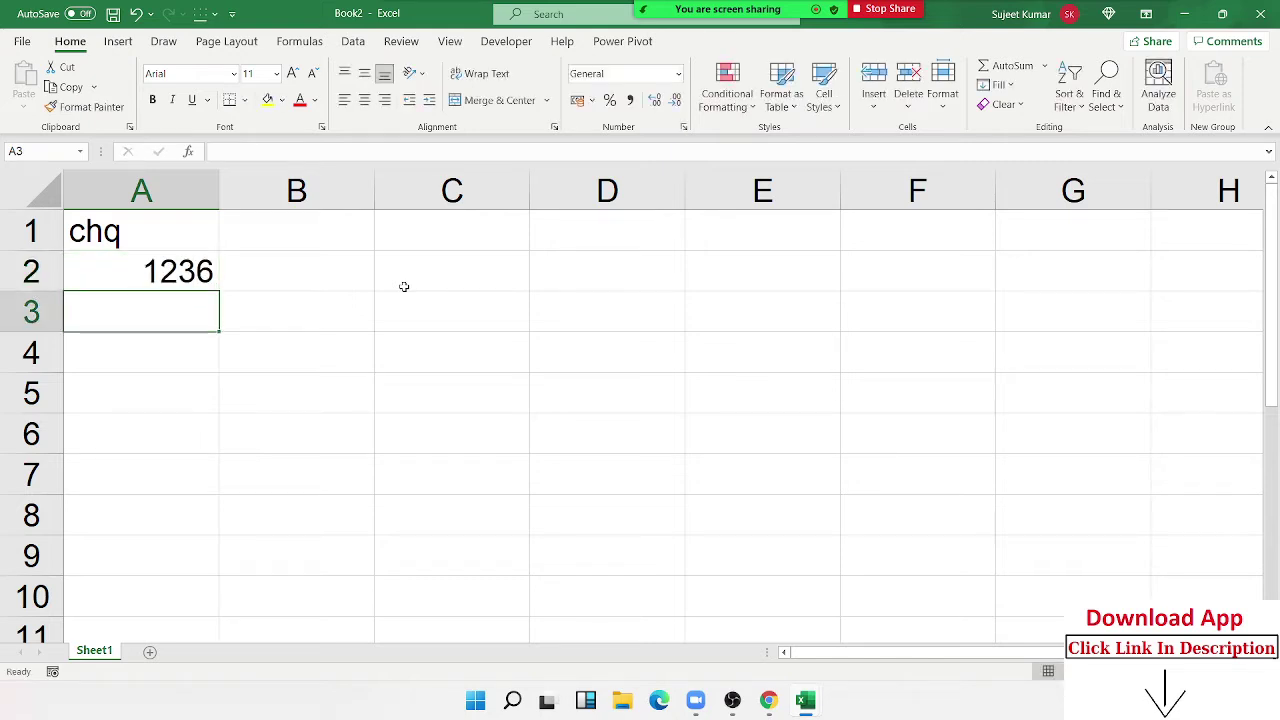
Step: Re-enter A2 as 001236 to show the leading zeros are dropped, then start typing '0012365
{"action": "key", "text": "Up"}
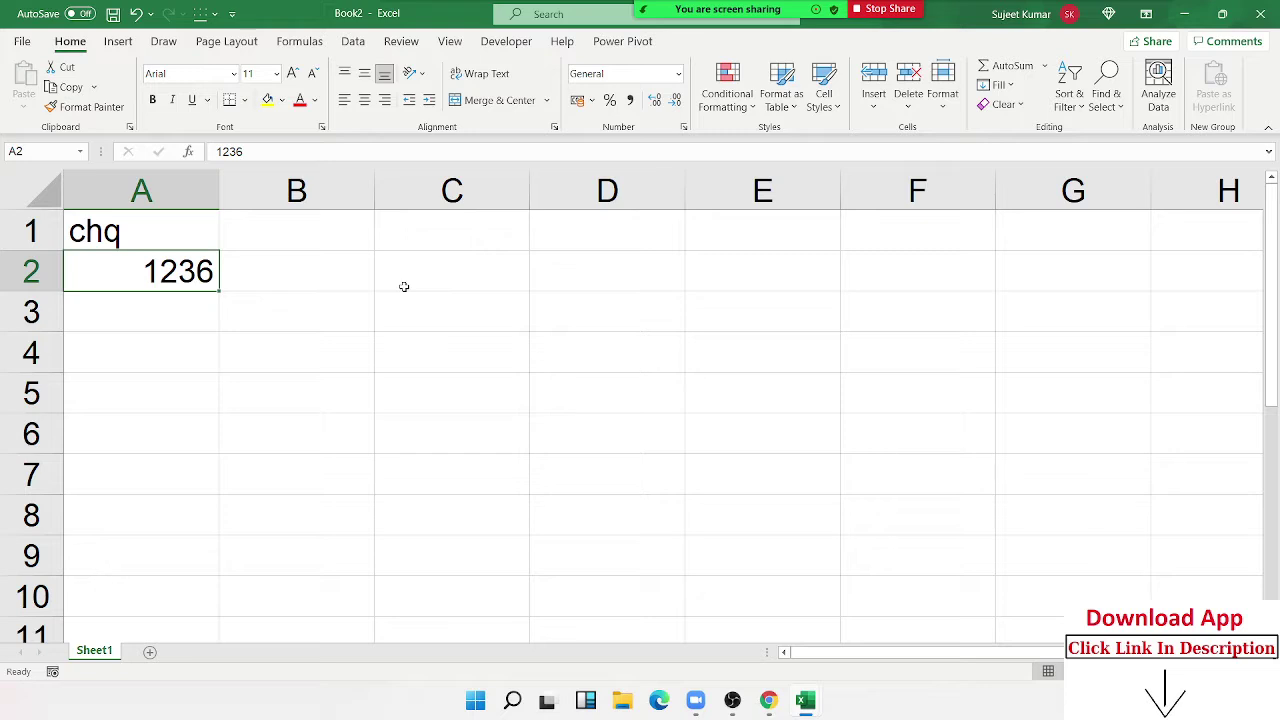
{"action": "type", "text": "001236"}
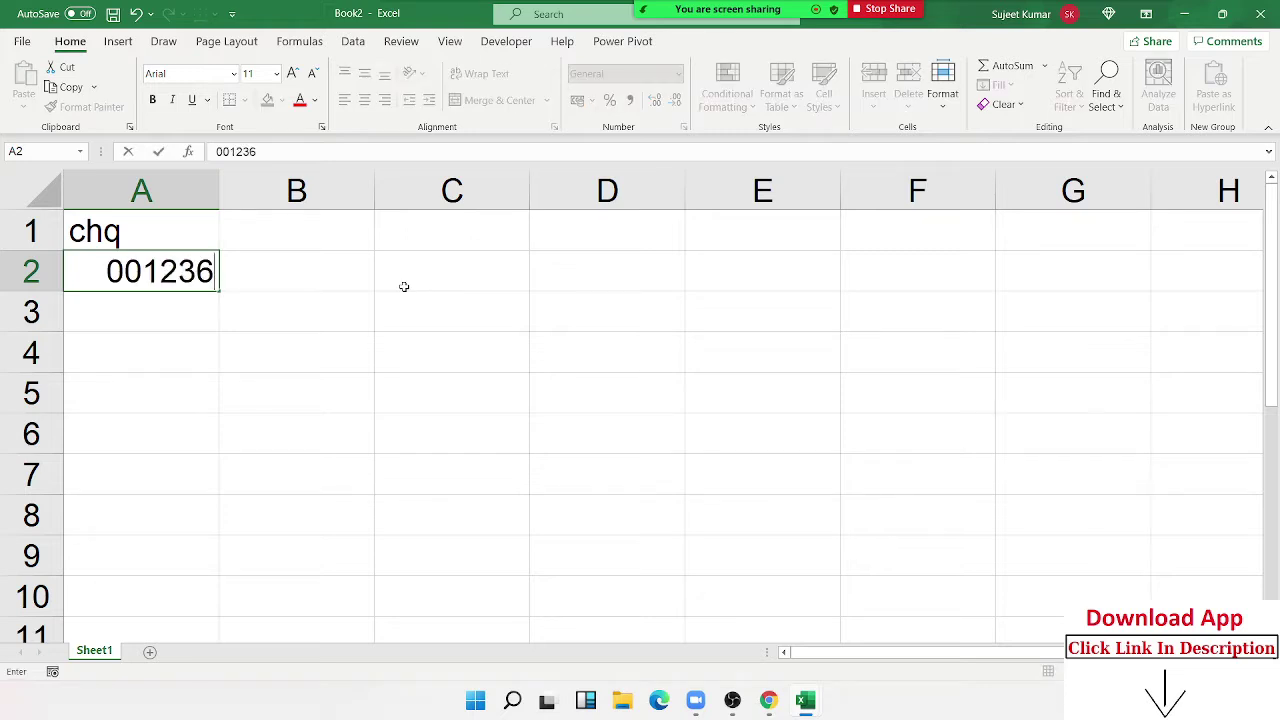
{"action": "key", "text": "Return"}
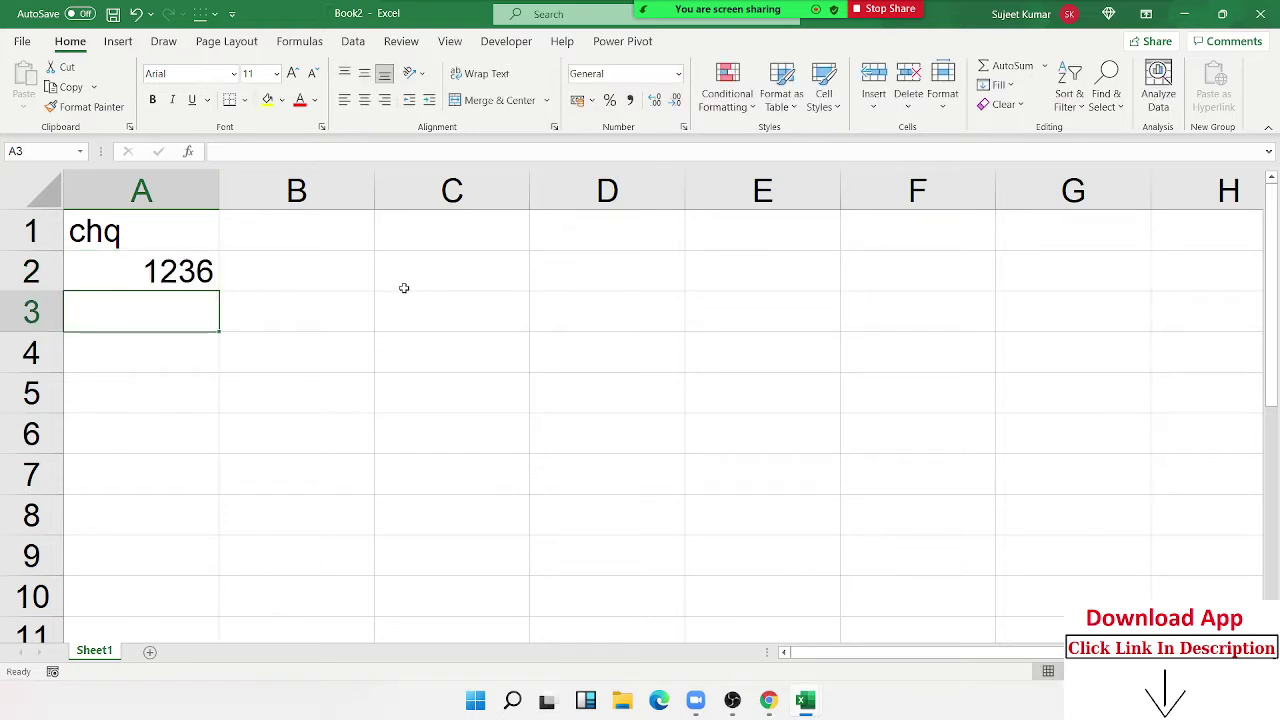
{"action": "key", "text": "Up"}
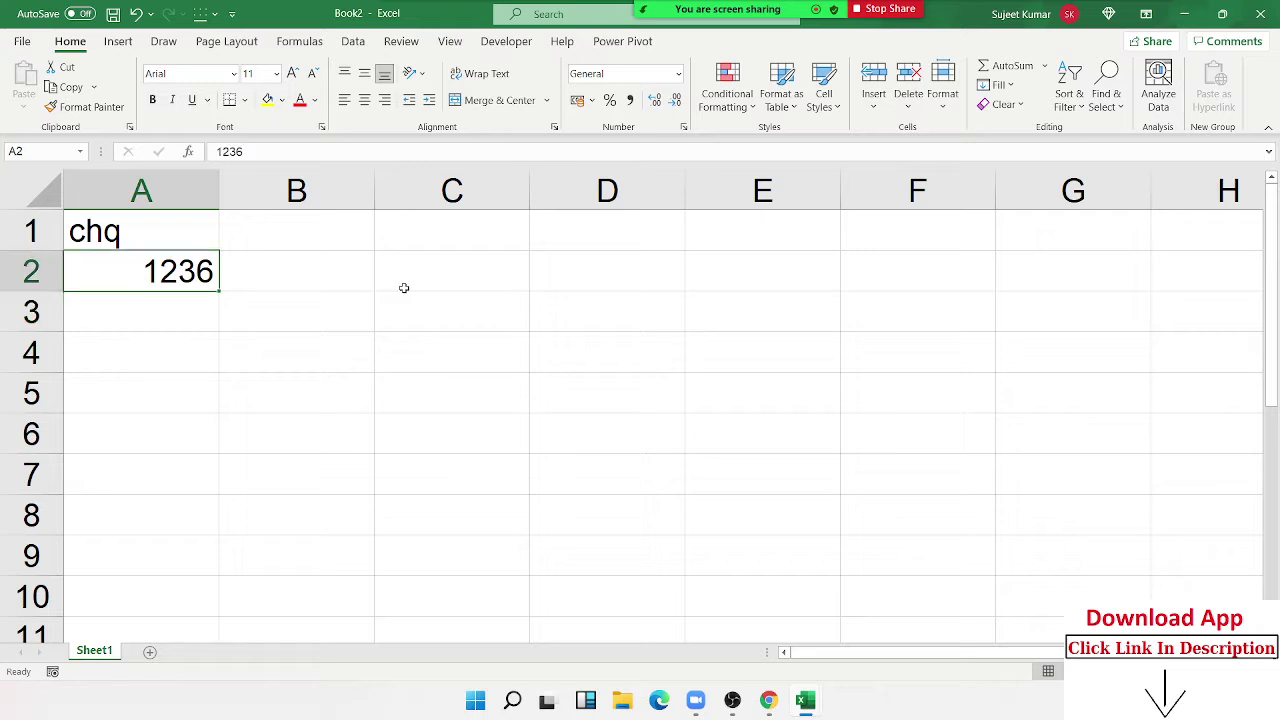
{"action": "type", "text": "'0"}
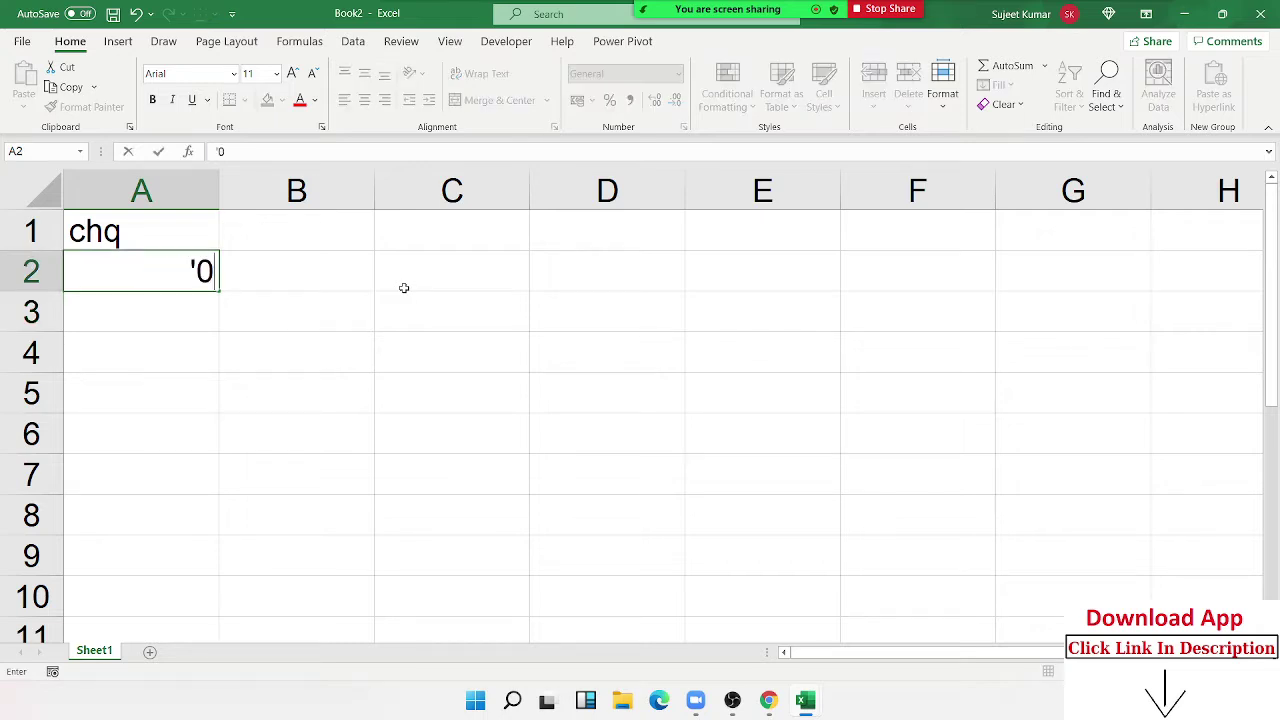
{"action": "type", "text": "01236"}
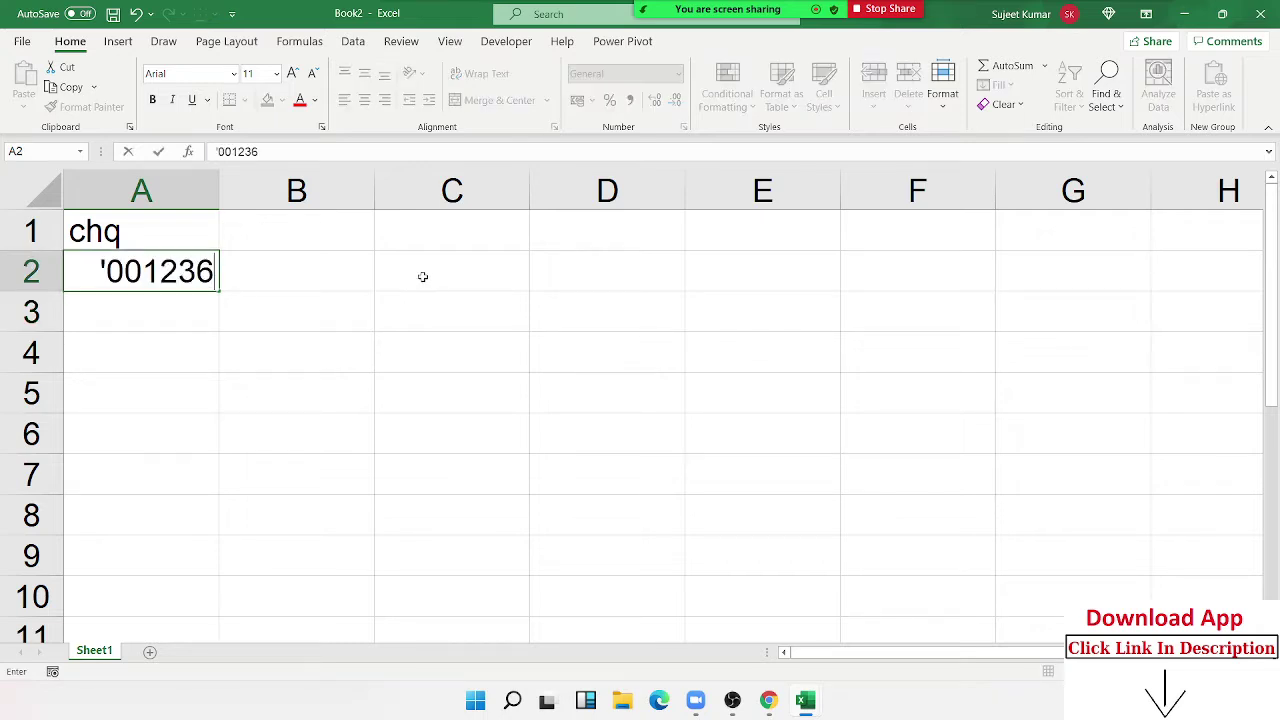
{"action": "type", "text": "5"}
Step: Keep '0012365 as text in A2 and format all of column A as Text
{"action": "key", "text": "Return"}
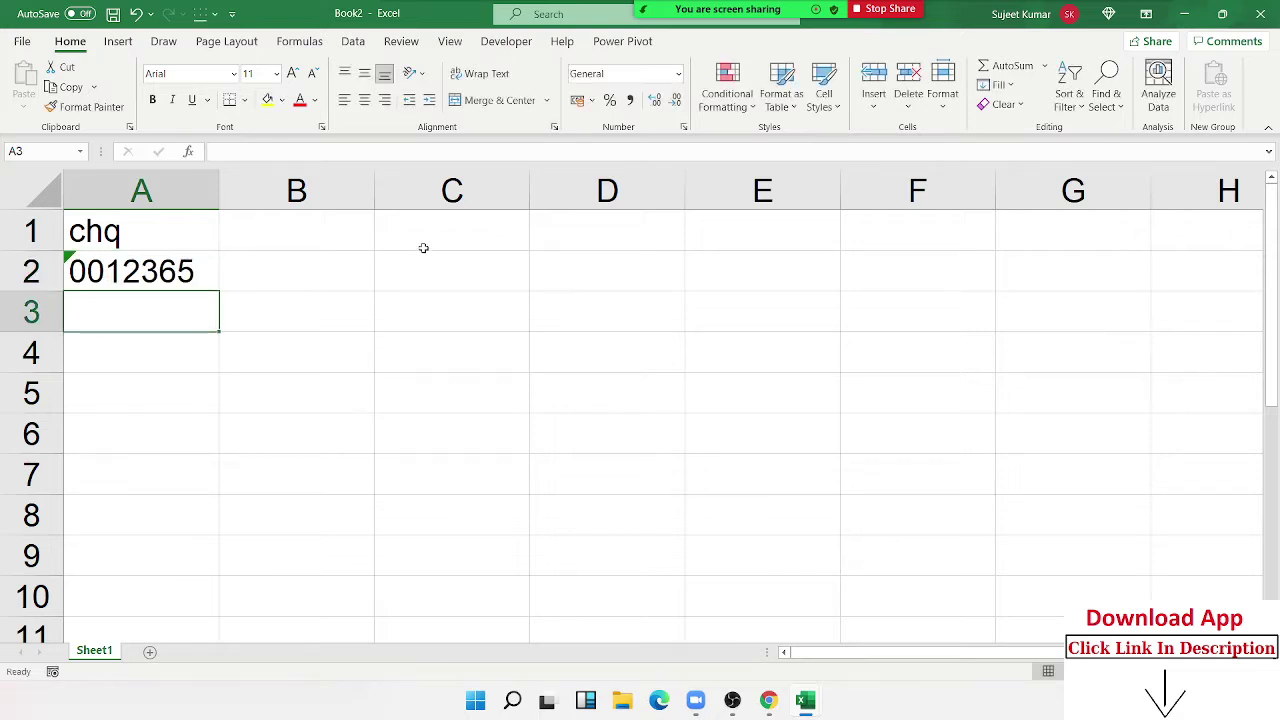
{"action": "left_click", "coordinate": [166, 272]}
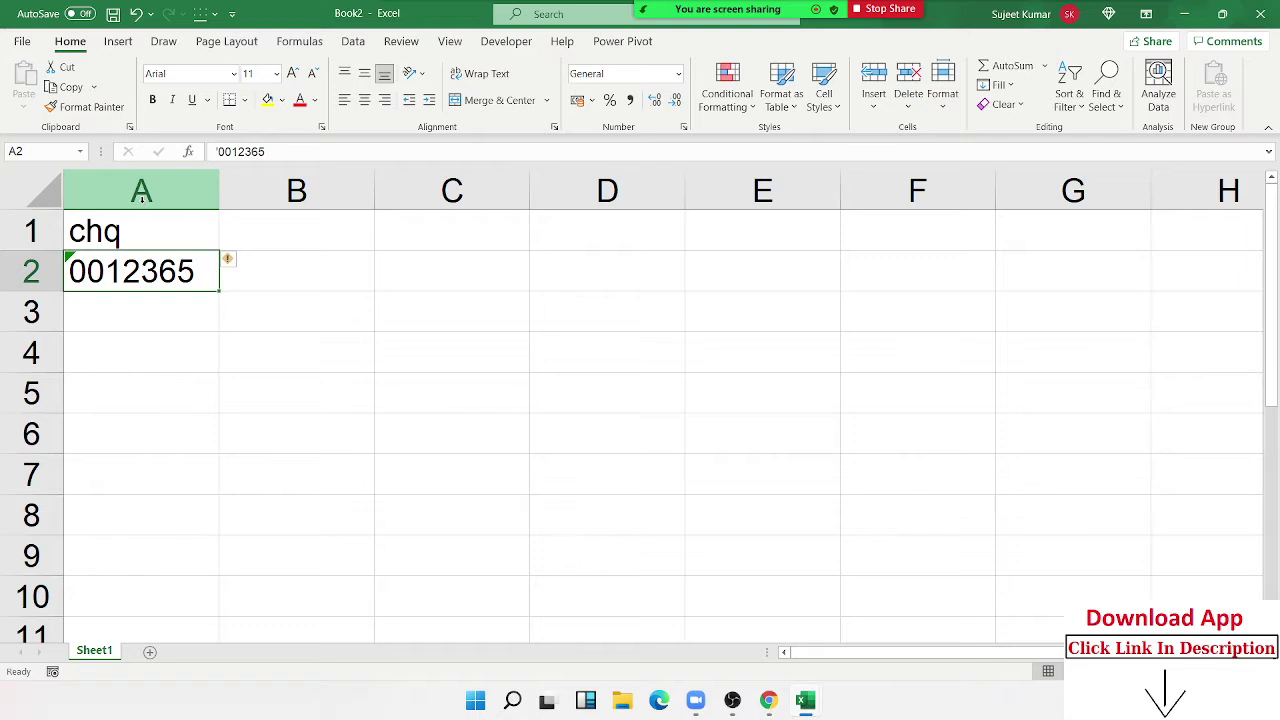
{"action": "left_click", "coordinate": [142, 200]}
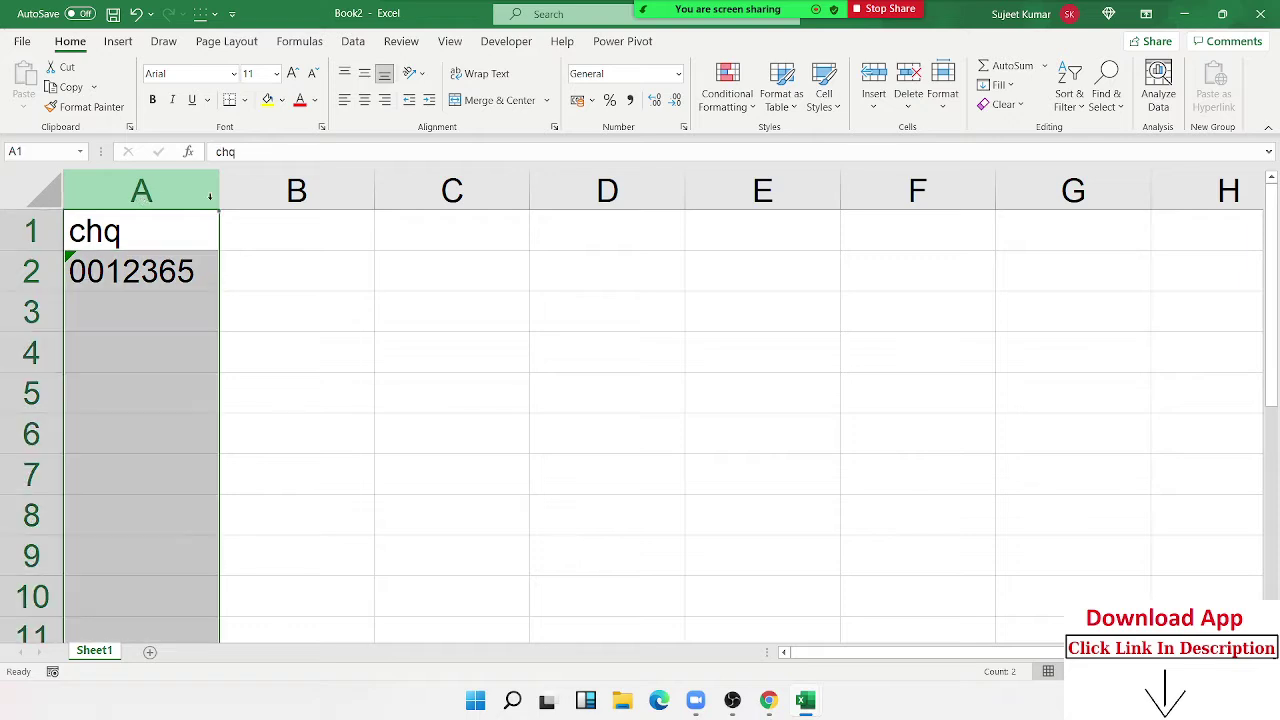
{"action": "left_click", "coordinate": [684, 127]}
{"action": "left_click", "coordinate": [143, 200]}
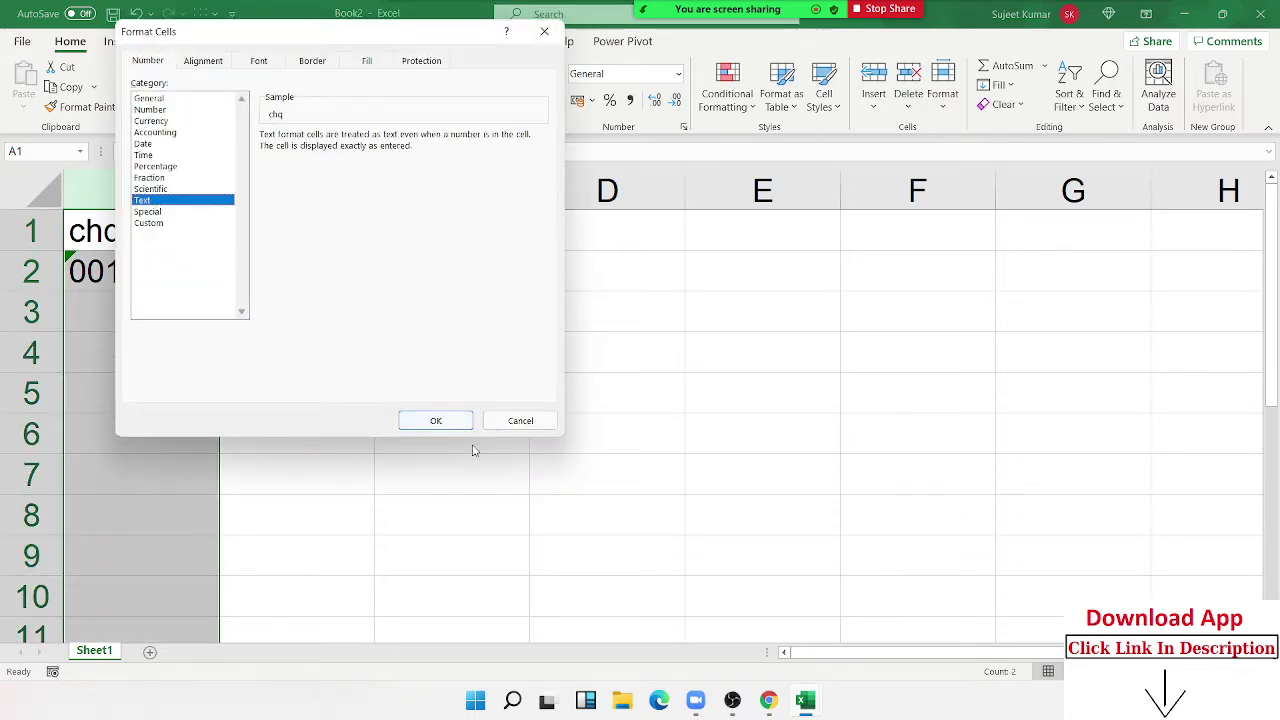
{"action": "left_click", "coordinate": [436, 420]}
Step: Enter 851545 in A3 as text
{"action": "left_click", "coordinate": [105, 314]}
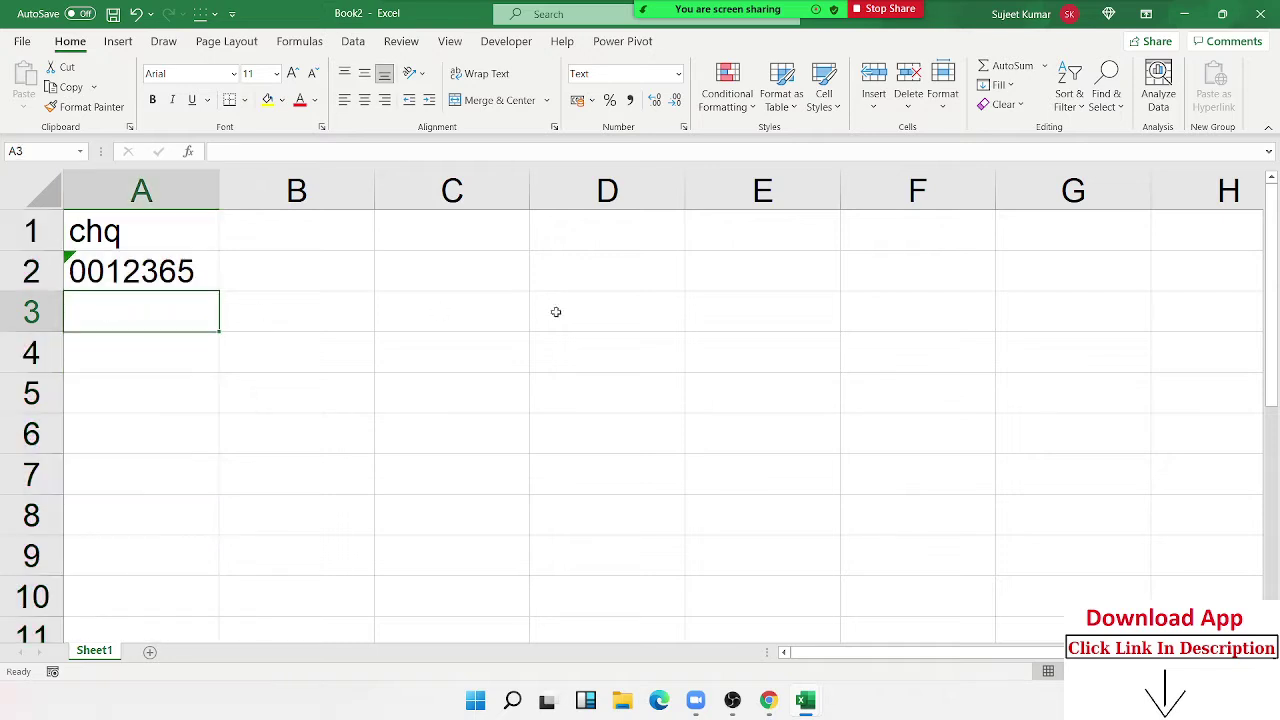
{"action": "type", "text": "851"}
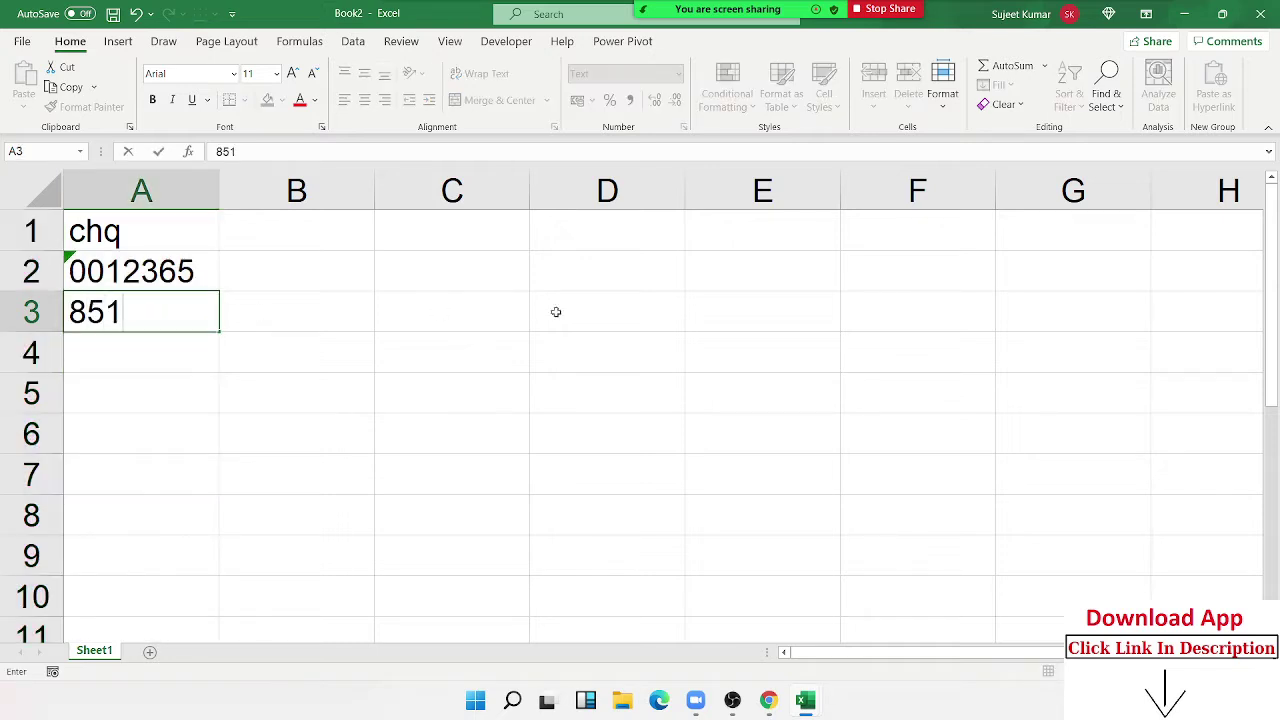
{"action": "type", "text": "545"}
{"action": "key", "text": "Return"}
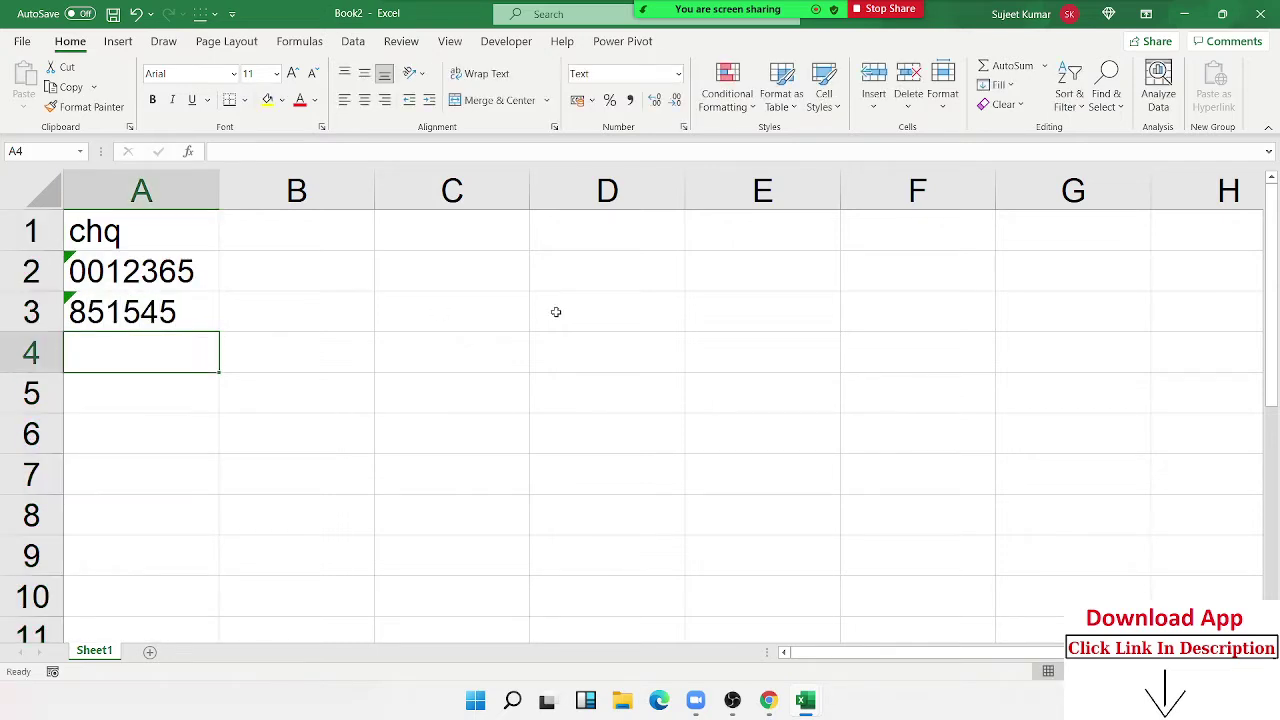
Step: Enter 85, 265, 12336 and 15254 down C1:C4 and select the range
{"action": "left_click", "coordinate": [462, 230]}
{"action": "type", "text": "85"}
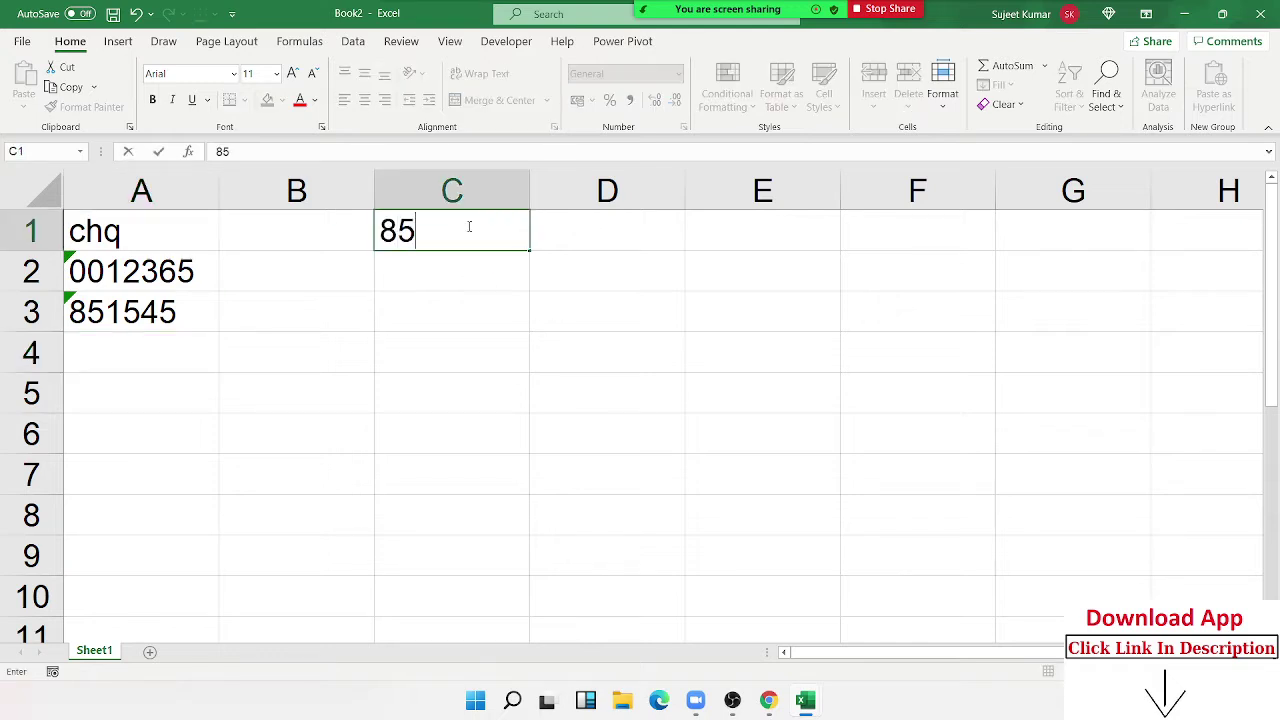
{"action": "key", "text": "Return"}
{"action": "type", "text": "265"}
{"action": "key", "text": "Return"}
{"action": "type", "text": "123"}
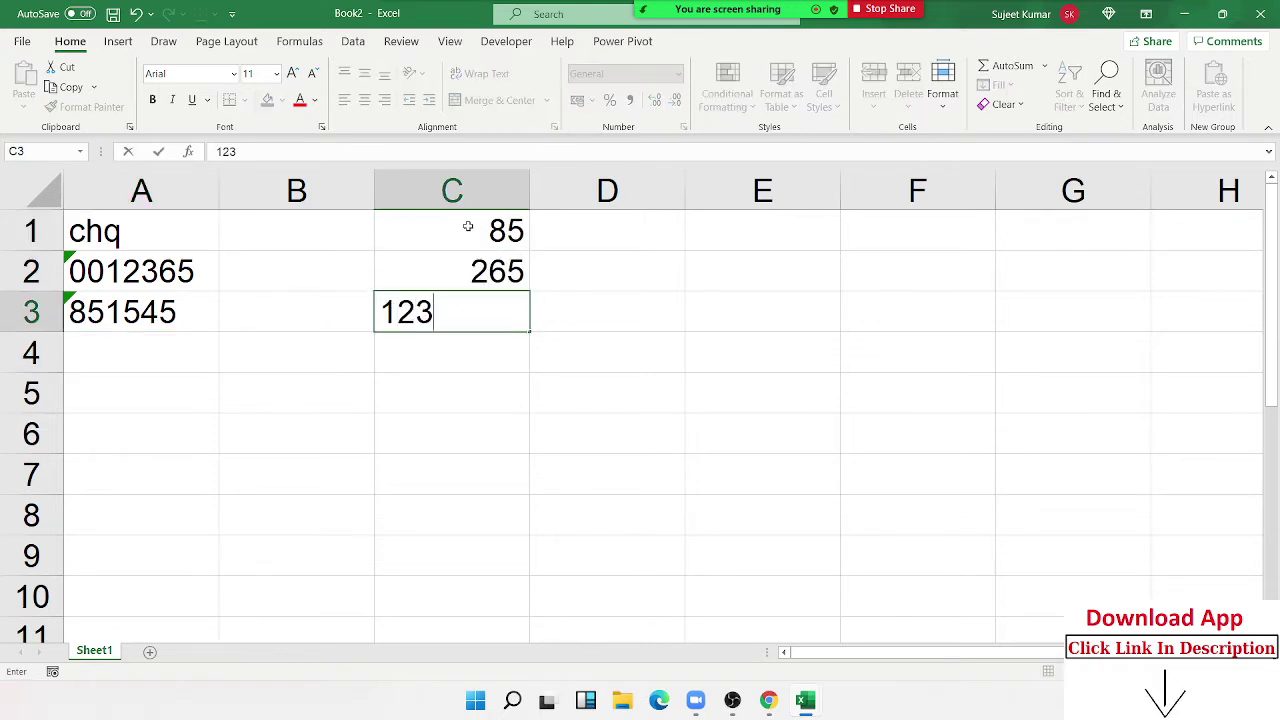
{"action": "type", "text": "36"}
{"action": "key", "text": "Return"}
{"action": "type", "text": "15"}
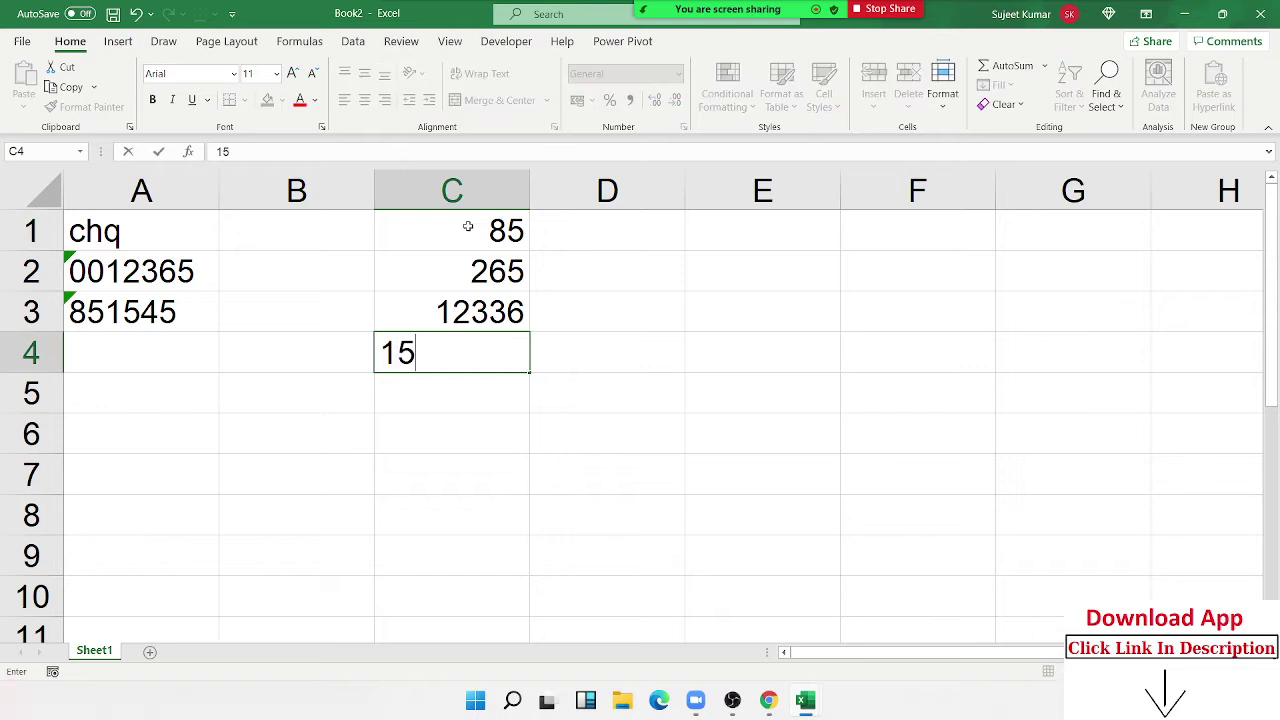
{"action": "type", "text": "254"}
{"action": "left_click", "coordinate": [538, 392]}
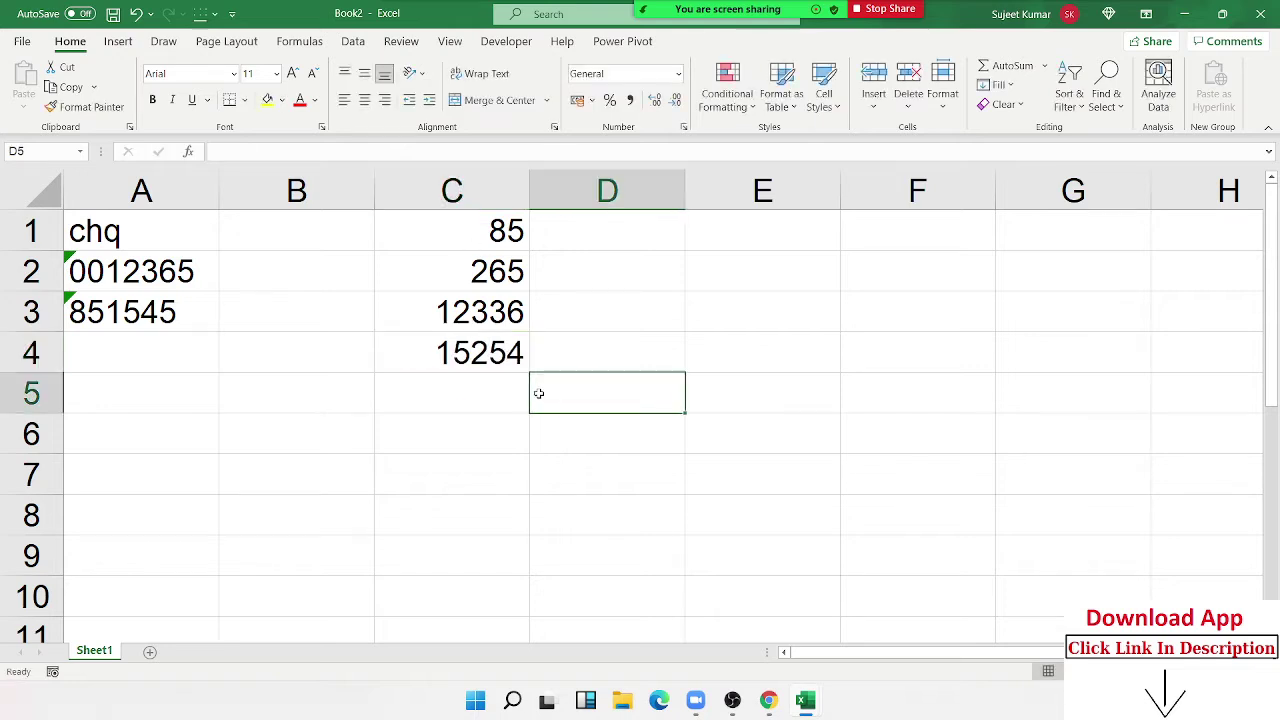
{"action": "left_click_drag", "start_coordinate": [443, 368], "coordinate": [424, 233]}
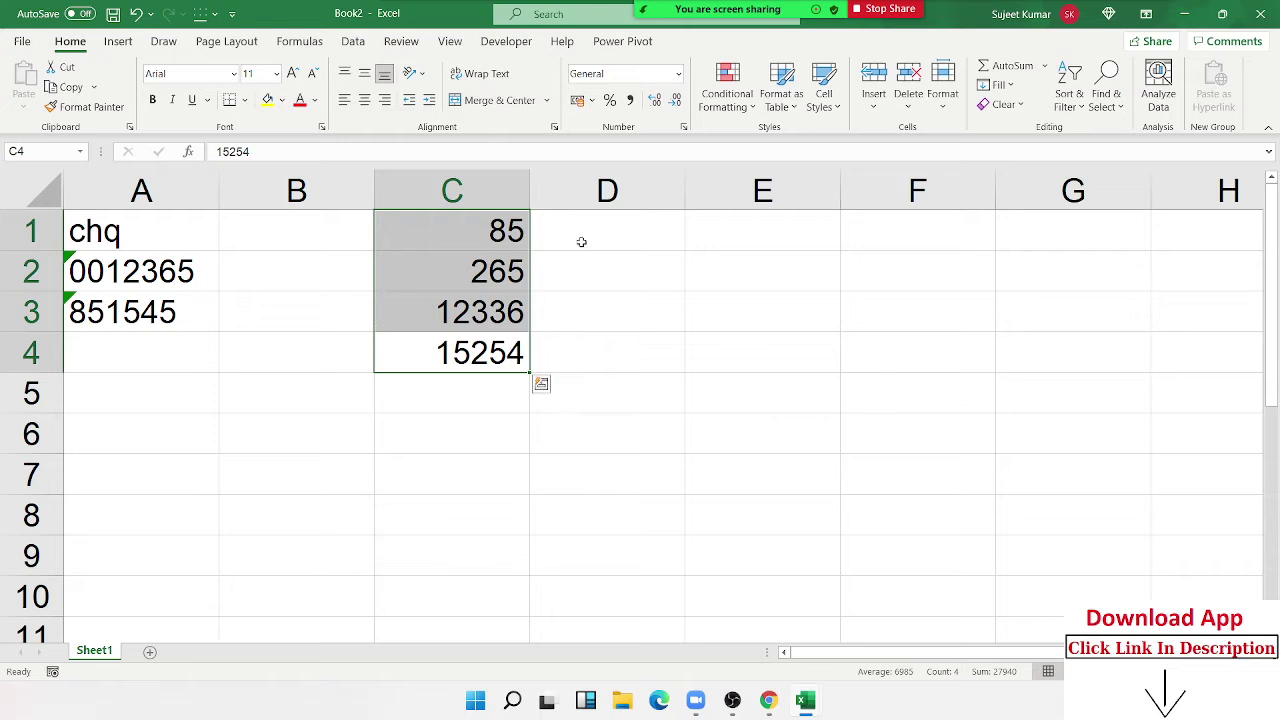
Step: Apply the custom format 000000 to C1:C4 so they show 000085 through 015254
{"action": "left_click", "coordinate": [684, 128]}
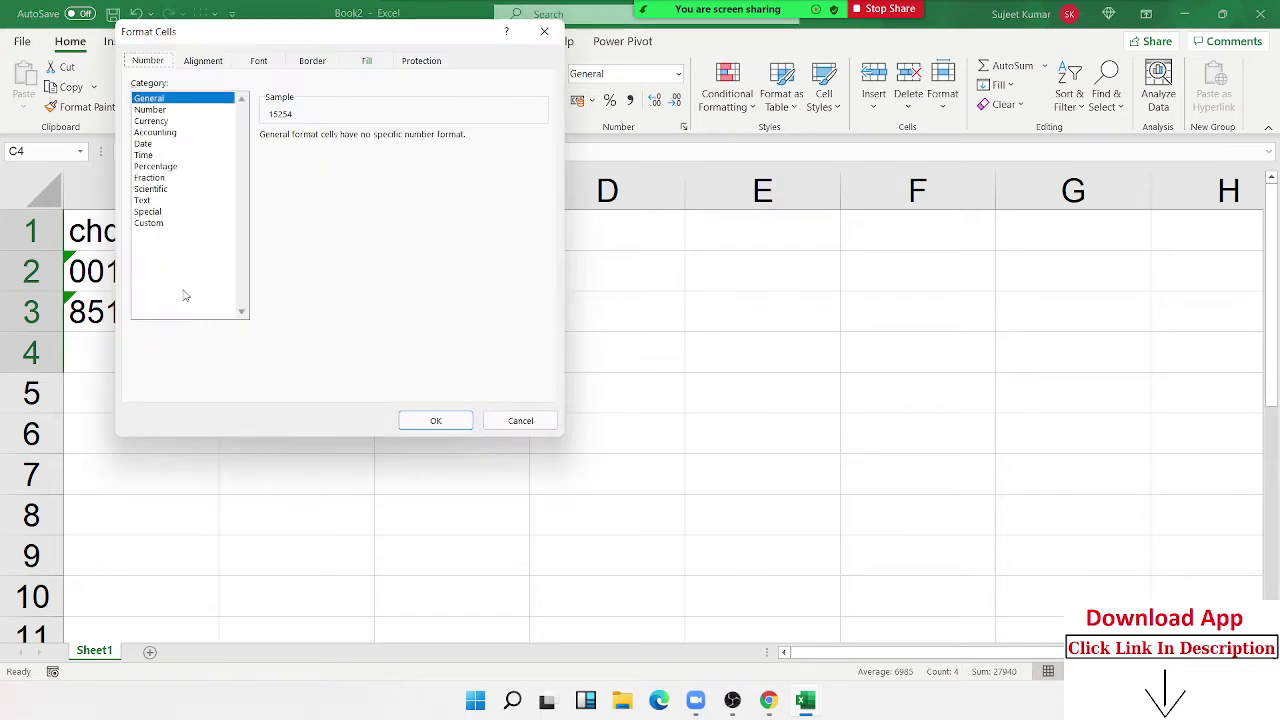
{"action": "left_click", "coordinate": [155, 224]}
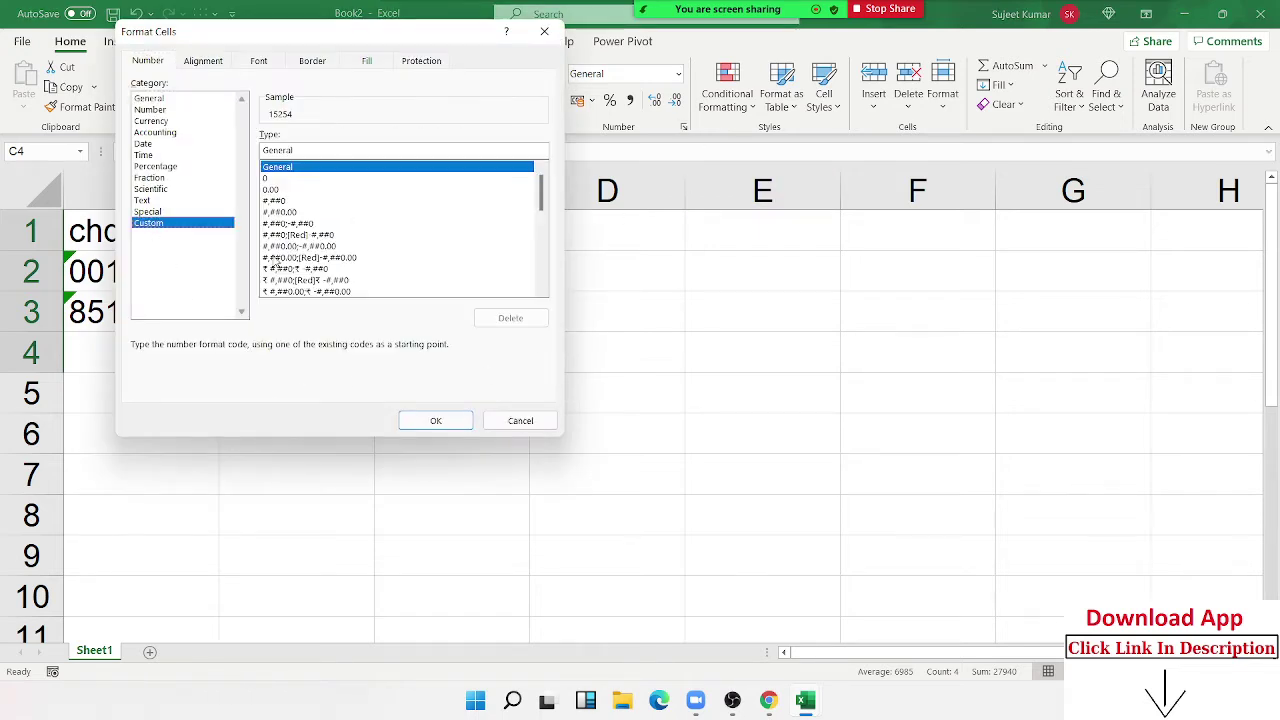
{"action": "double_click", "coordinate": [295, 150]}
{"action": "type", "text": "000"}
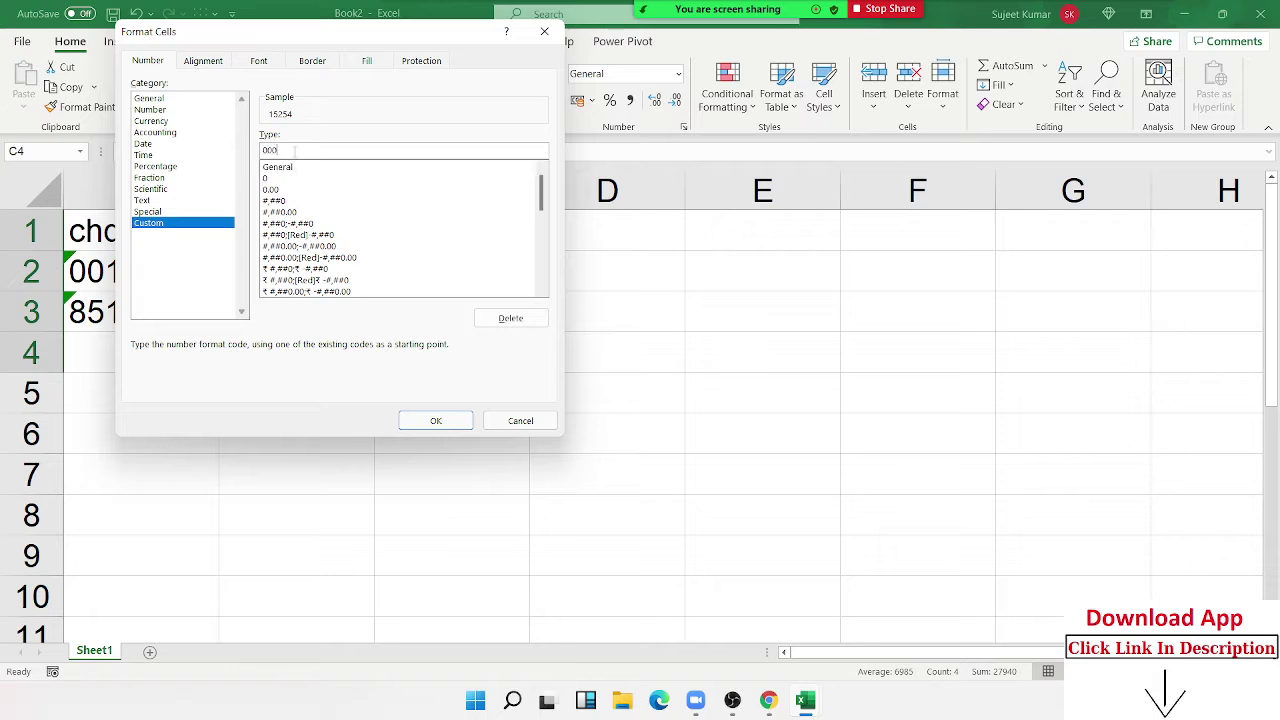
{"action": "type", "text": "000"}
{"action": "key", "text": "Return"}
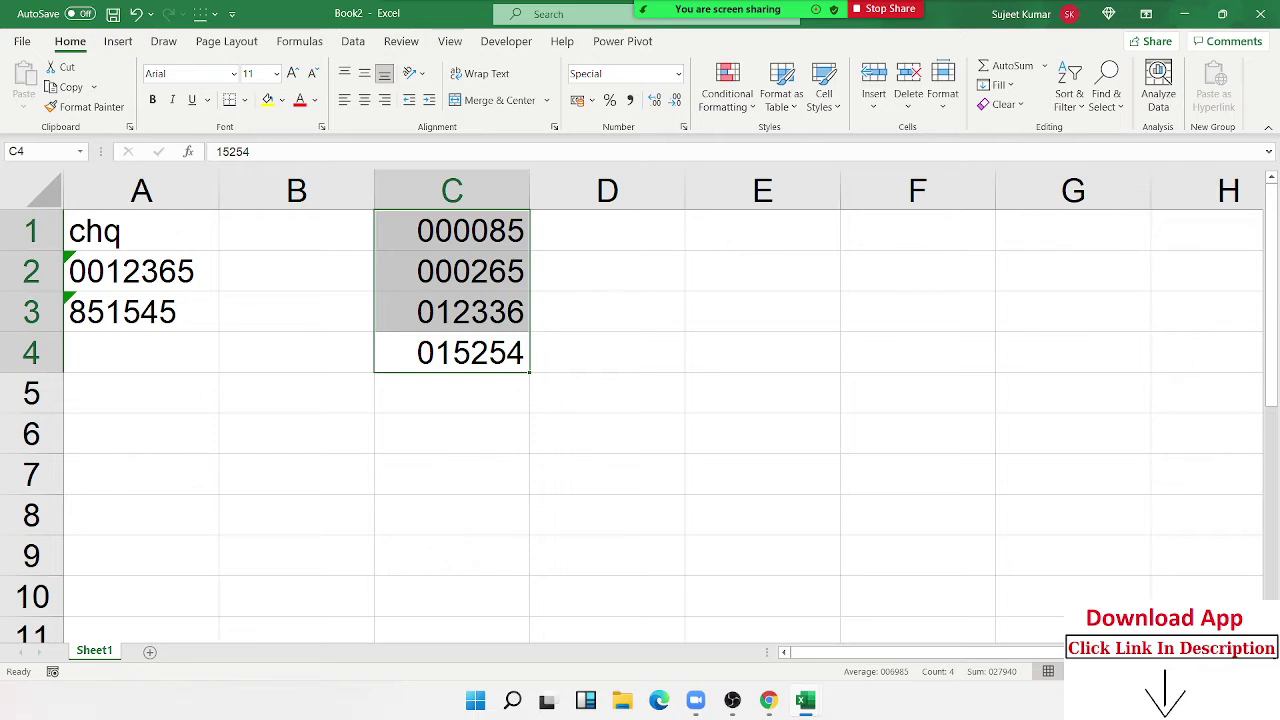
{"action": "key", "text": "Down"}
{"action": "key", "text": "Up"}
{"action": "key", "text": "Up"}
{"action": "key", "text": "Up"}
{"action": "key", "text": "Up"}
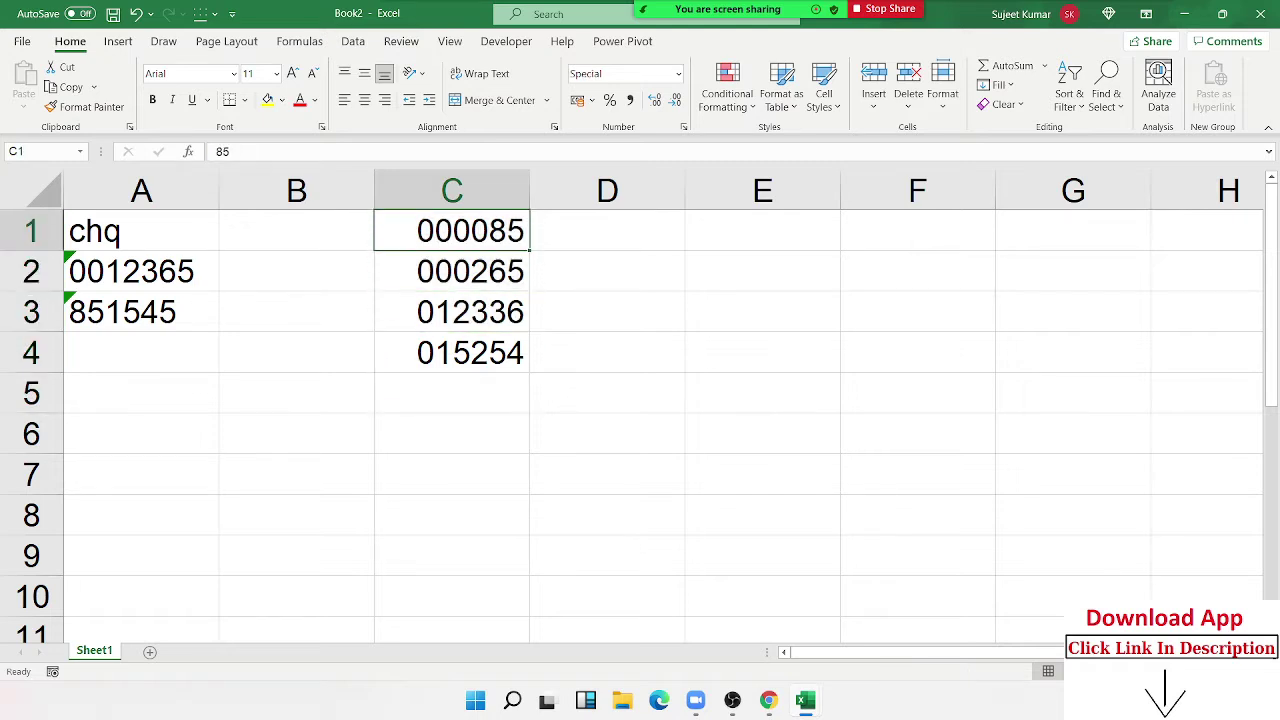
{"action": "key", "text": "Right"}
{"action": "key", "text": "Right"}
{"action": "key", "text": "Right"}
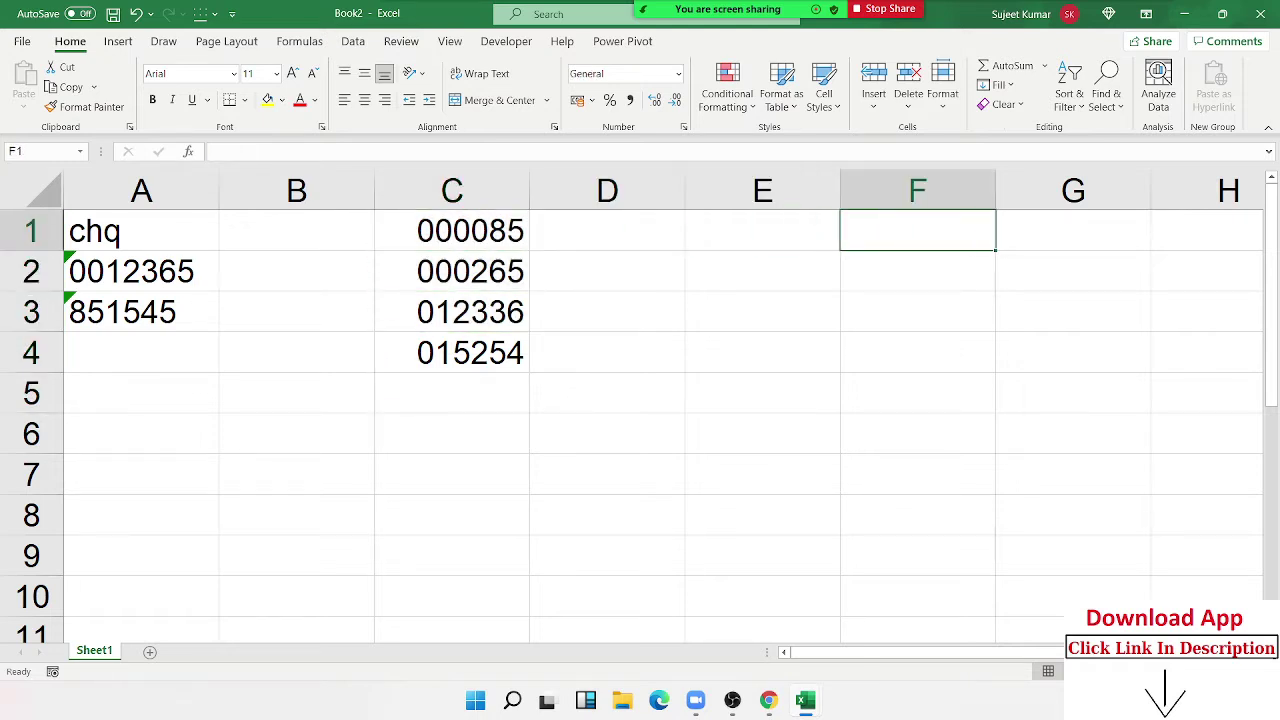
Step: Enter '000085 as text in F1 and ignore its number-stored-as-text warning
{"action": "type", "text": "'"}
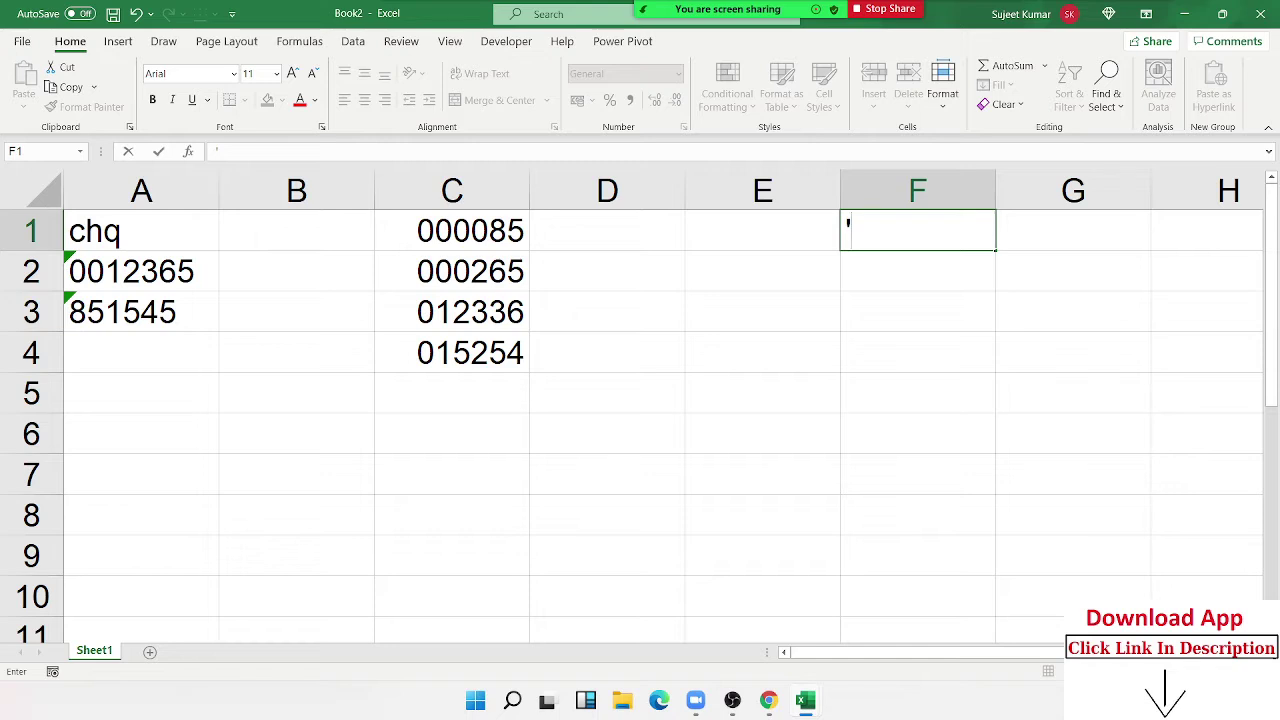
{"action": "type", "text": "000085"}
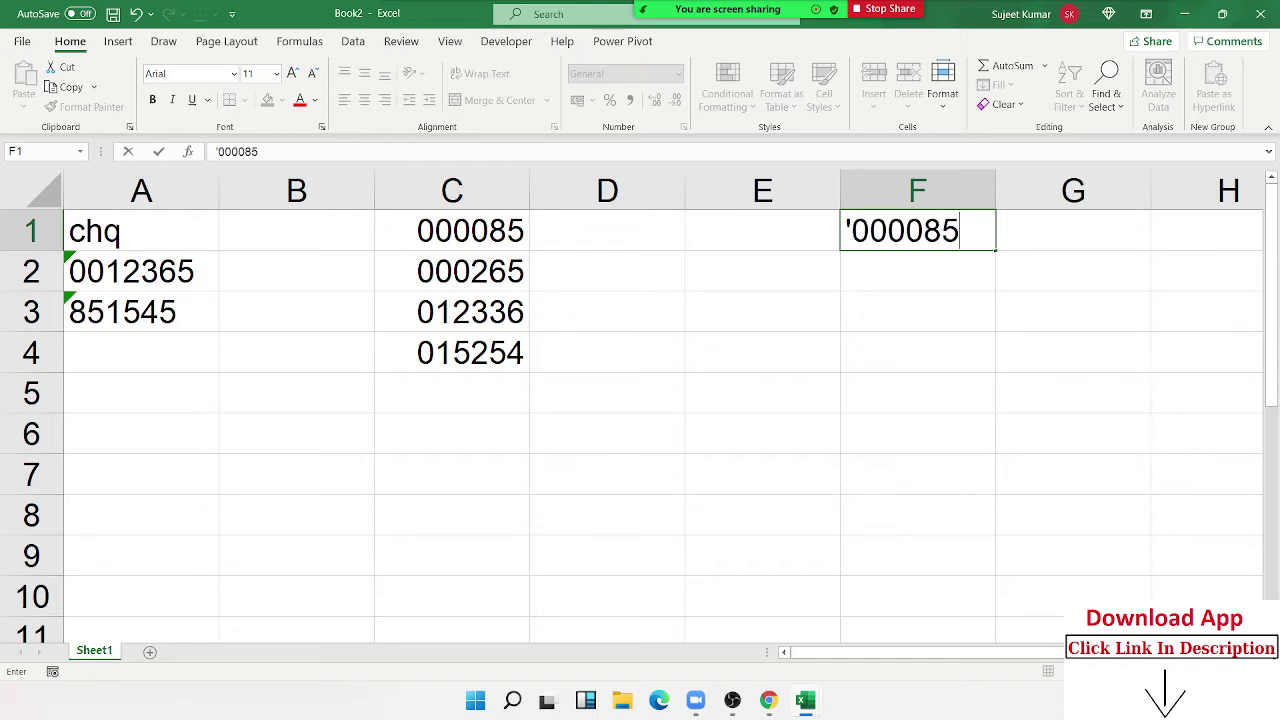
{"action": "left_click", "coordinate": [922, 441]}
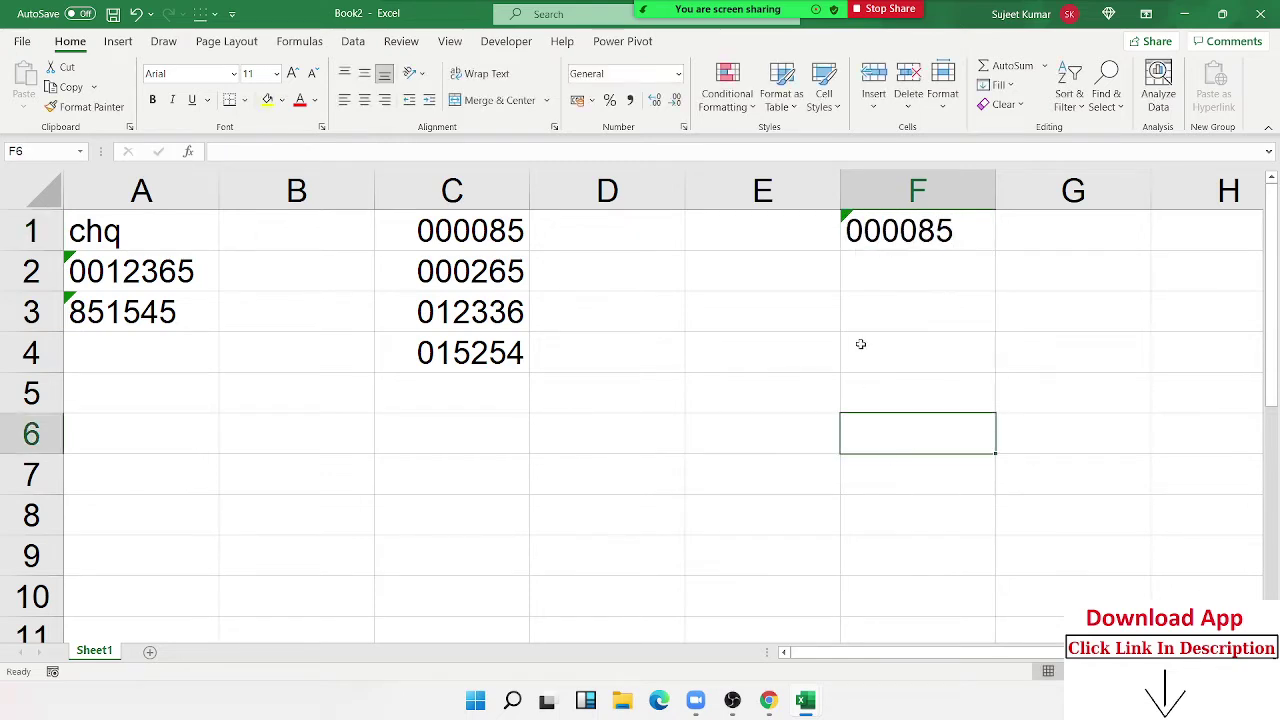
{"action": "left_click", "coordinate": [852, 234]}
{"action": "left_click", "coordinate": [823, 220]}
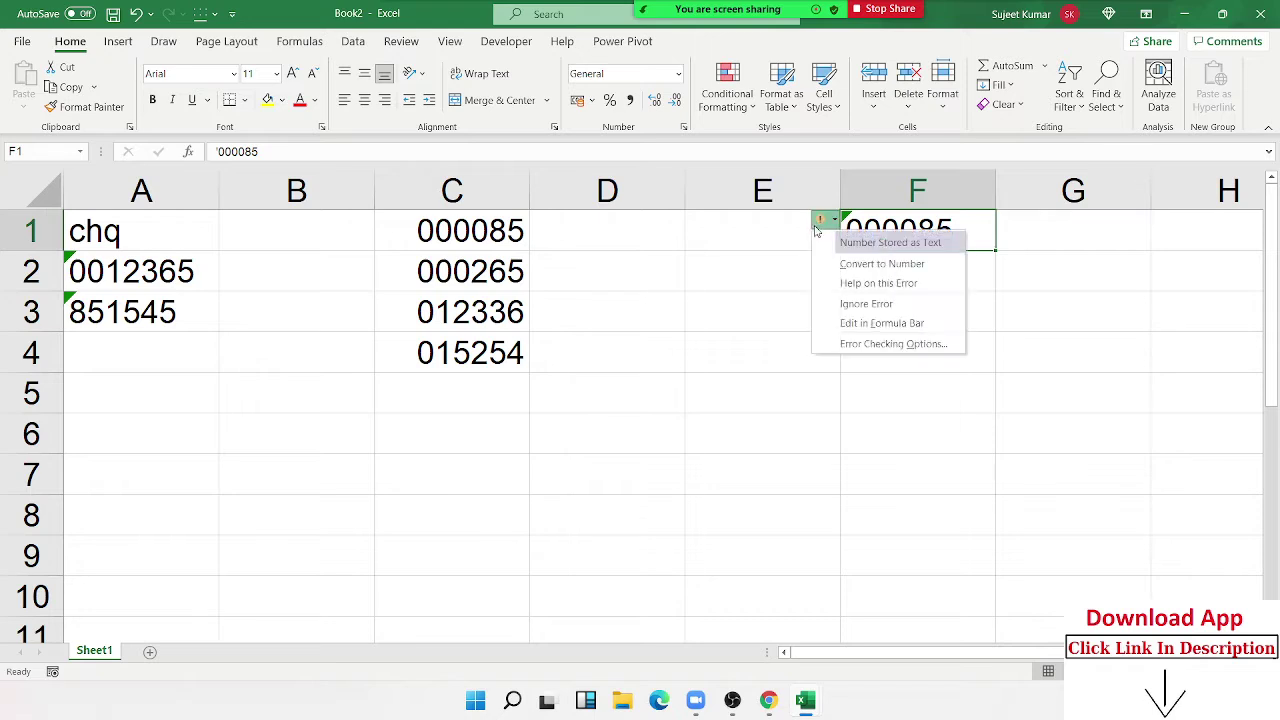
{"action": "left_click", "coordinate": [821, 303]}
Step: Add the formula =C1=F1 in E3, which returns FALSE
{"action": "left_click", "coordinate": [780, 300]}
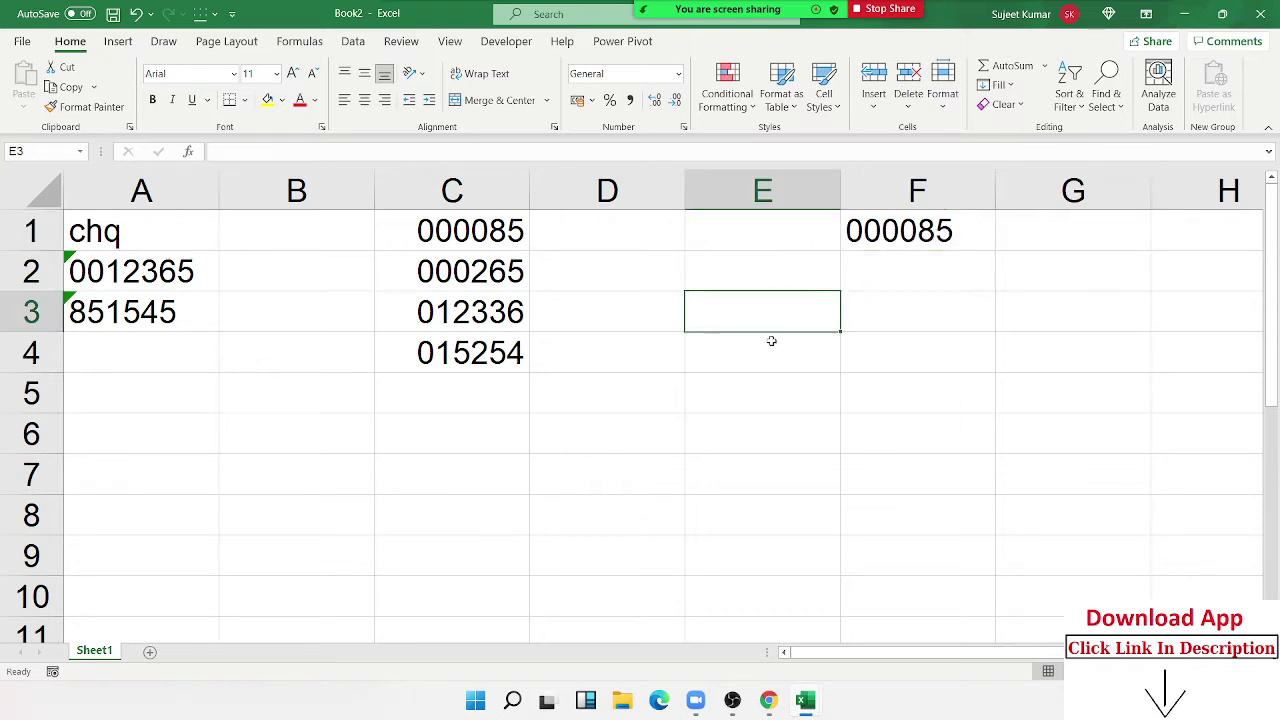
{"action": "type", "text": "="}
{"action": "left_click", "coordinate": [510, 222]}
{"action": "type", "text": "="}
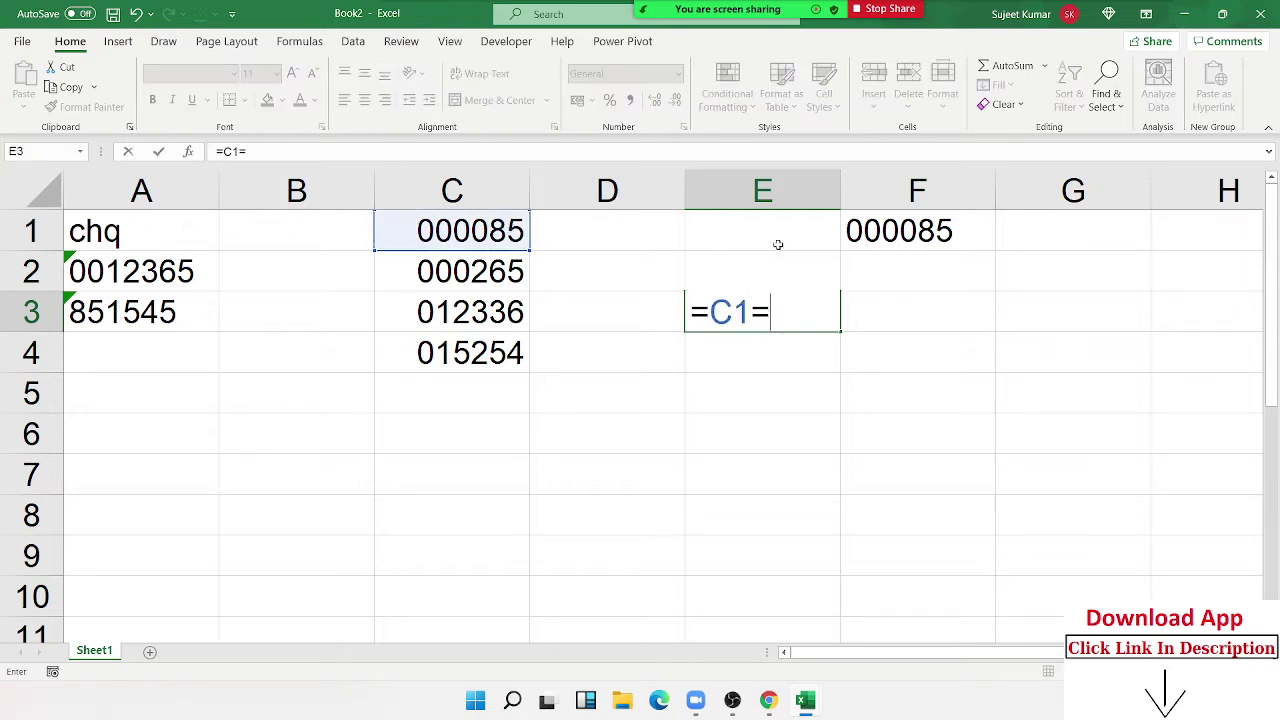
{"action": "left_click", "coordinate": [901, 226]}
{"action": "key", "text": "Return"}
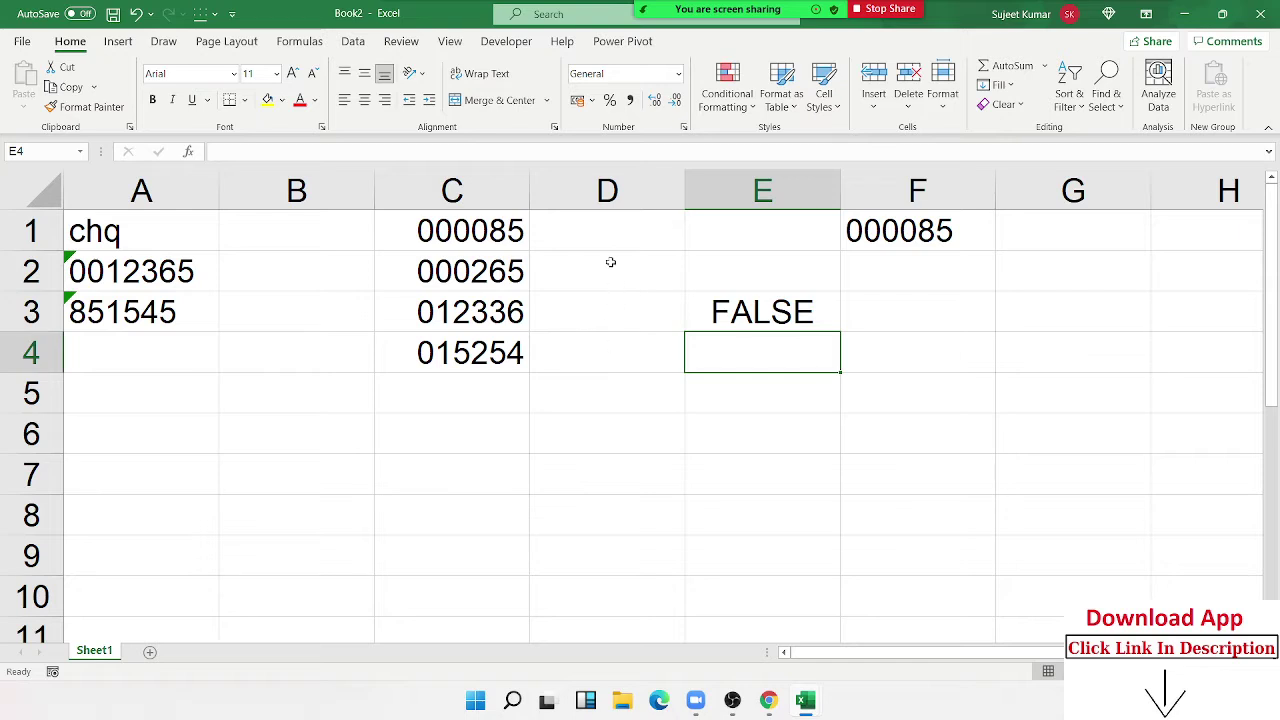
{"action": "left_click", "coordinate": [418, 221]}
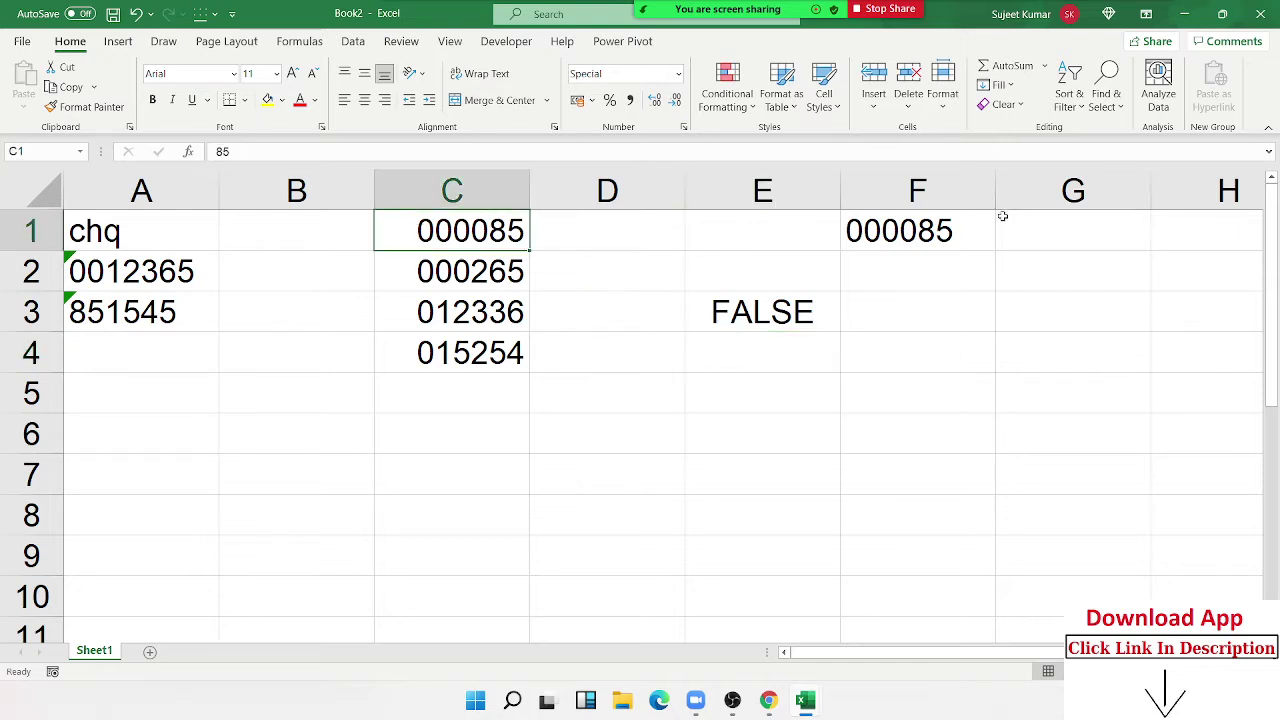
Step: Switch C1:C4 back to General format, showing 85, 265, 12336 and 15254
{"action": "left_click", "coordinate": [900, 242]}
{"action": "left_click_drag", "start_coordinate": [497, 245], "coordinate": [487, 345]}
{"action": "left_click", "coordinate": [684, 127]}
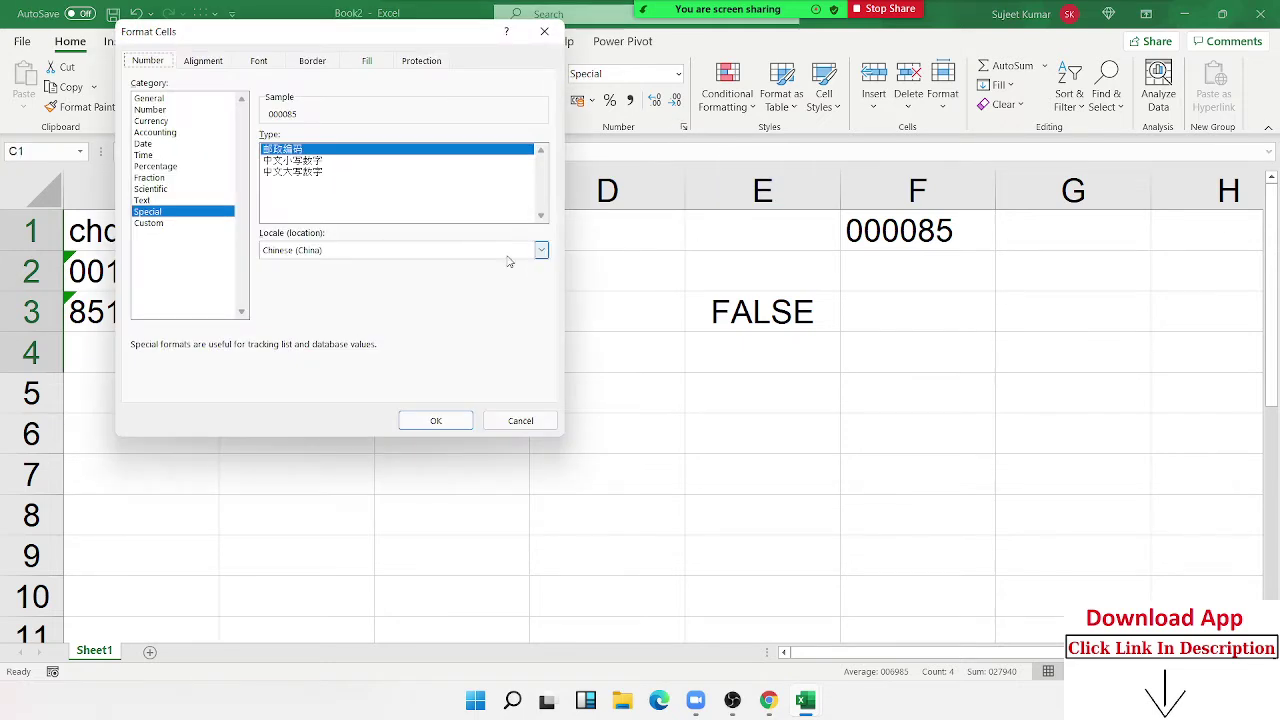
{"action": "left_click", "coordinate": [152, 223]}
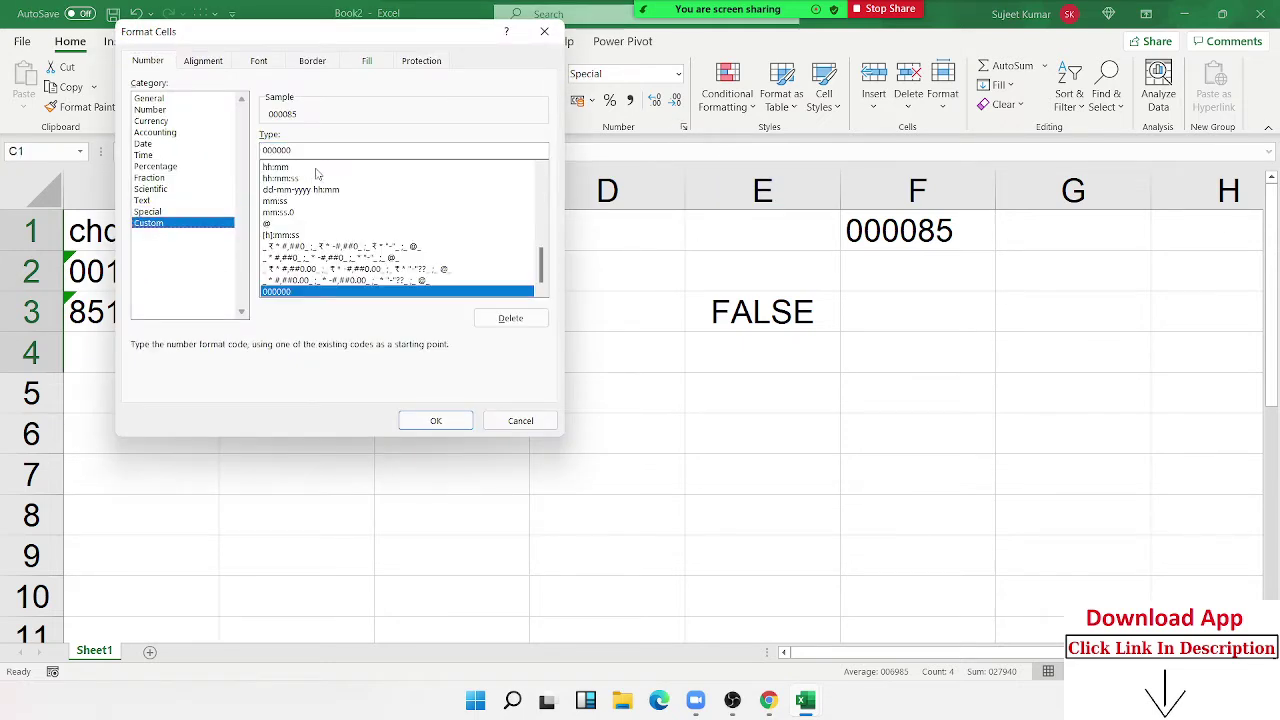
{"action": "left_click", "coordinate": [176, 109]}
{"action": "left_click", "coordinate": [176, 98]}
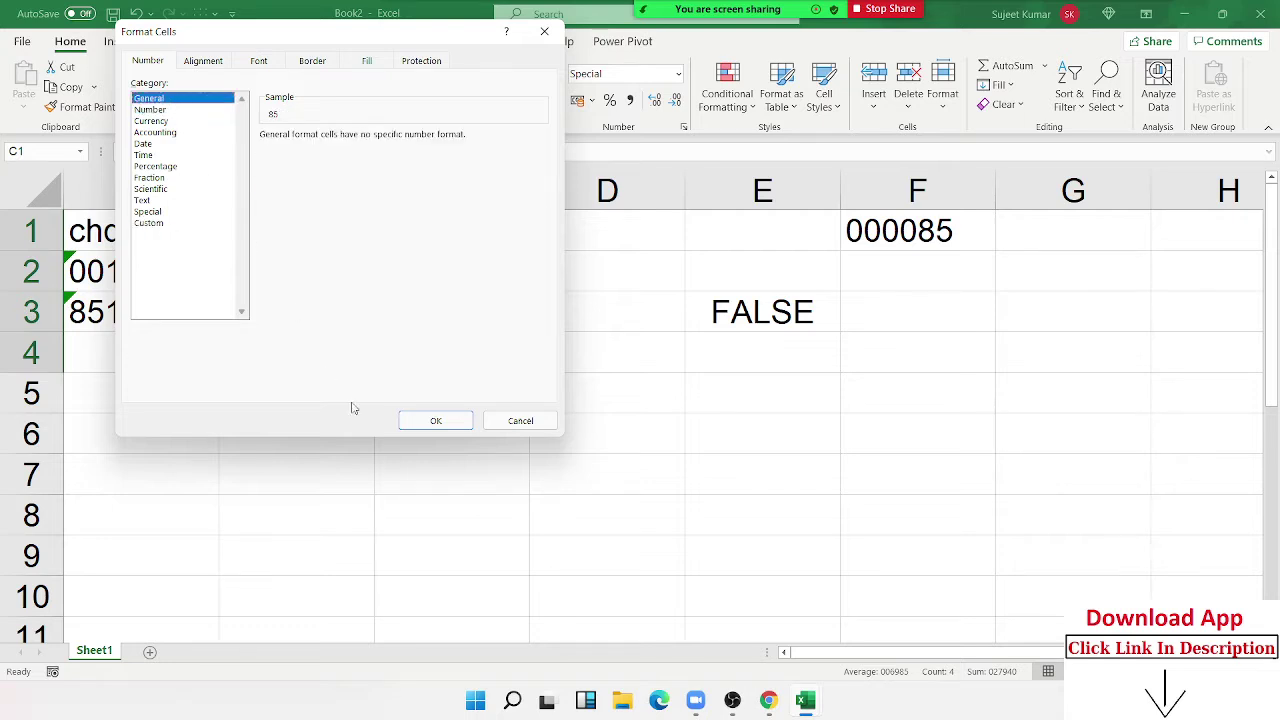
{"action": "left_click", "coordinate": [424, 414]}
{"action": "left_click_drag", "start_coordinate": [580, 234], "coordinate": [580, 345]}
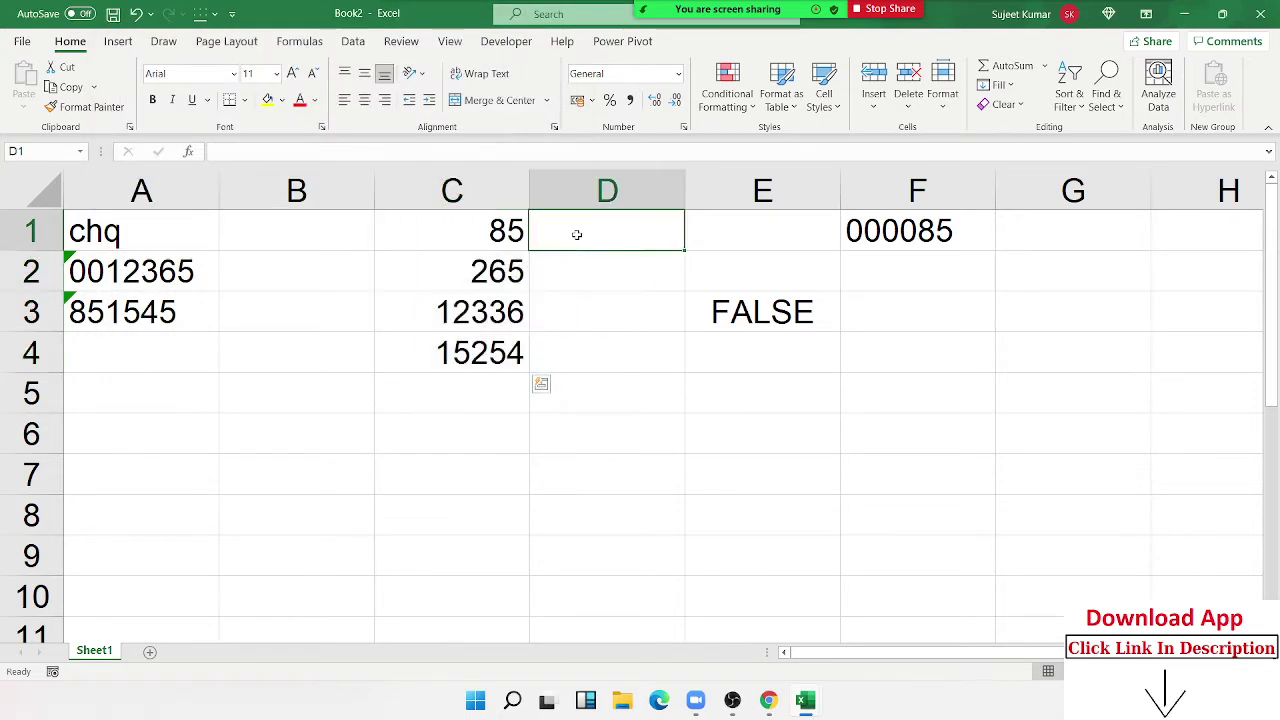
{"action": "left_click", "coordinate": [912, 236]}
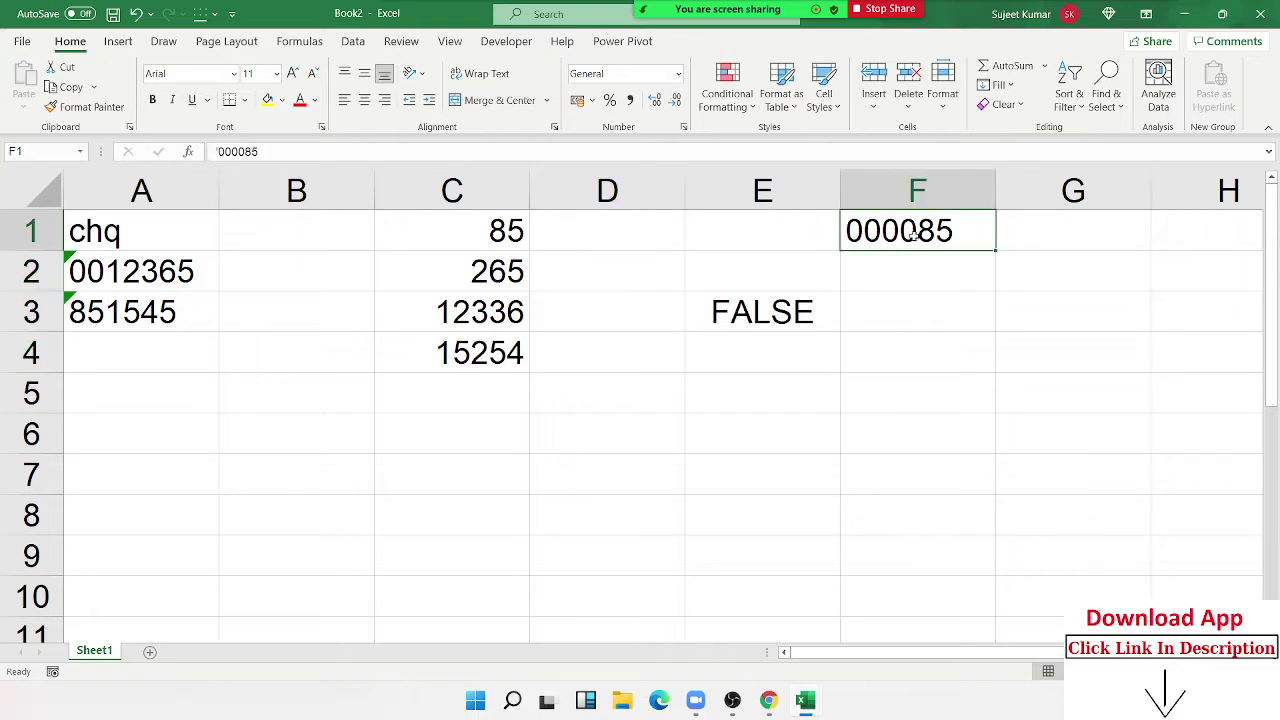
{"action": "left_click", "coordinate": [760, 310]}
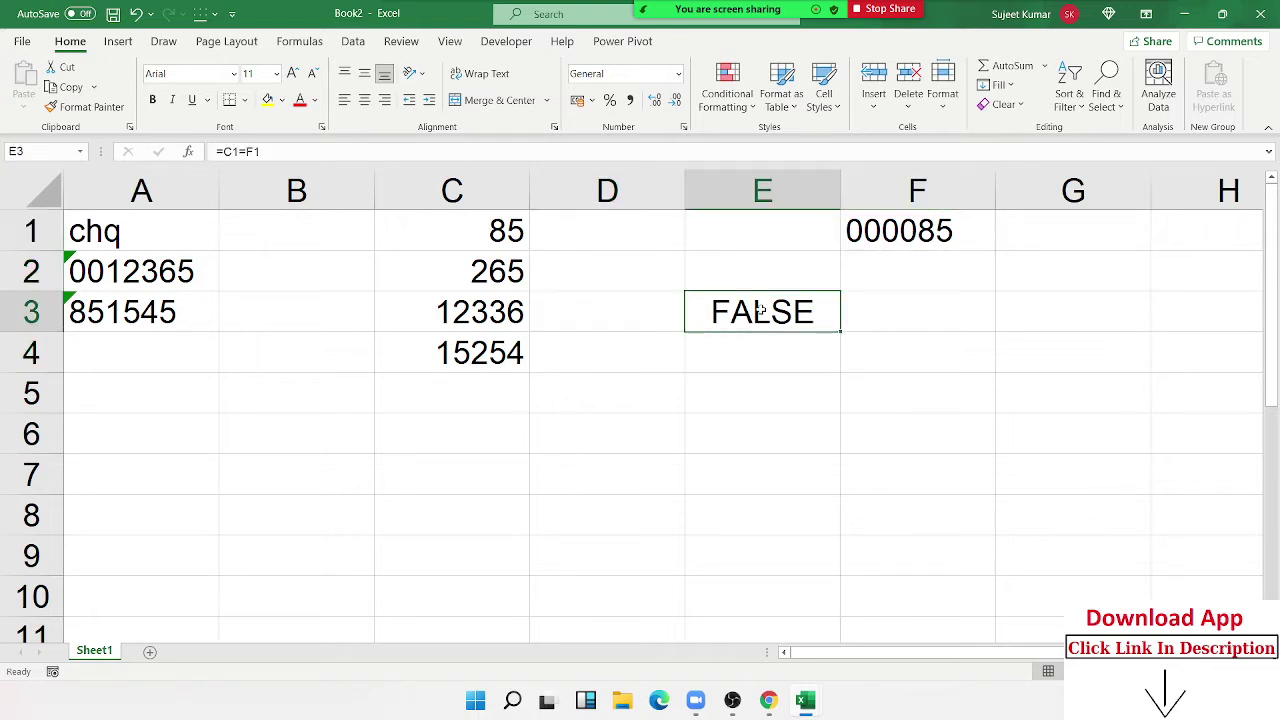
Step: Enter =TEXT(C1,"000000") in D1 to get 000085 as text
{"action": "left_click", "coordinate": [633, 228]}
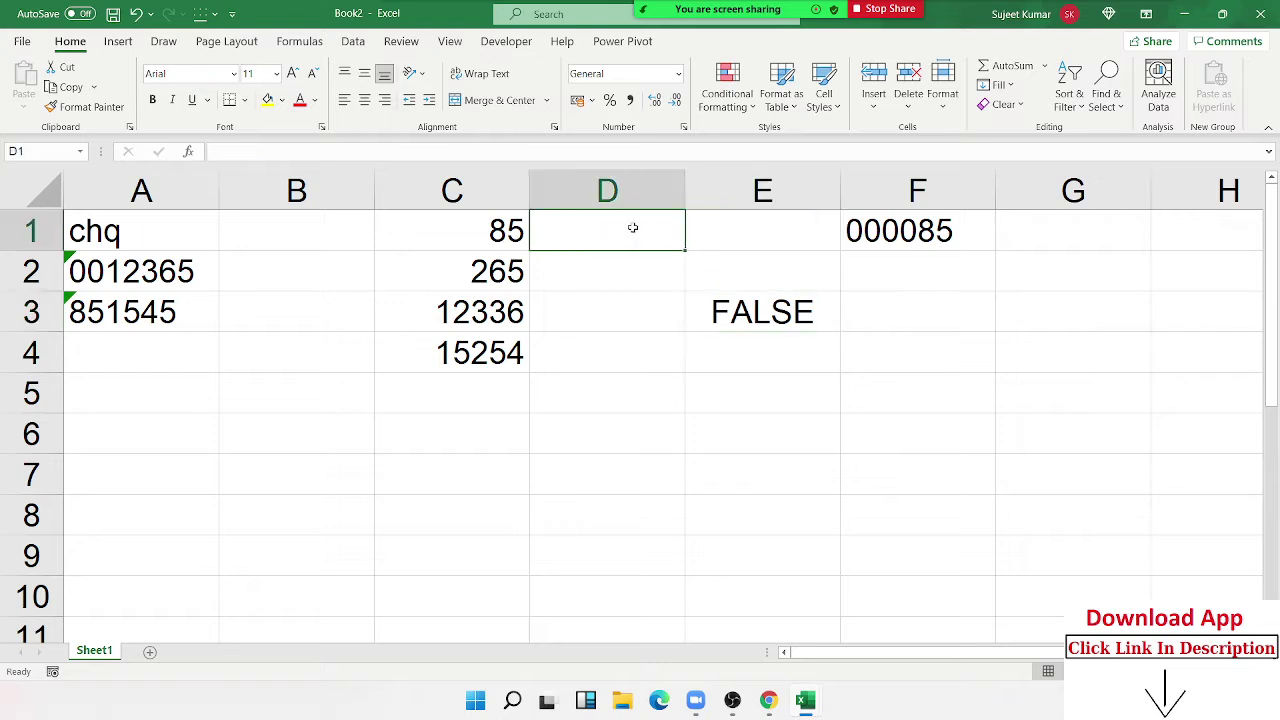
{"action": "type", "text": "=te"}
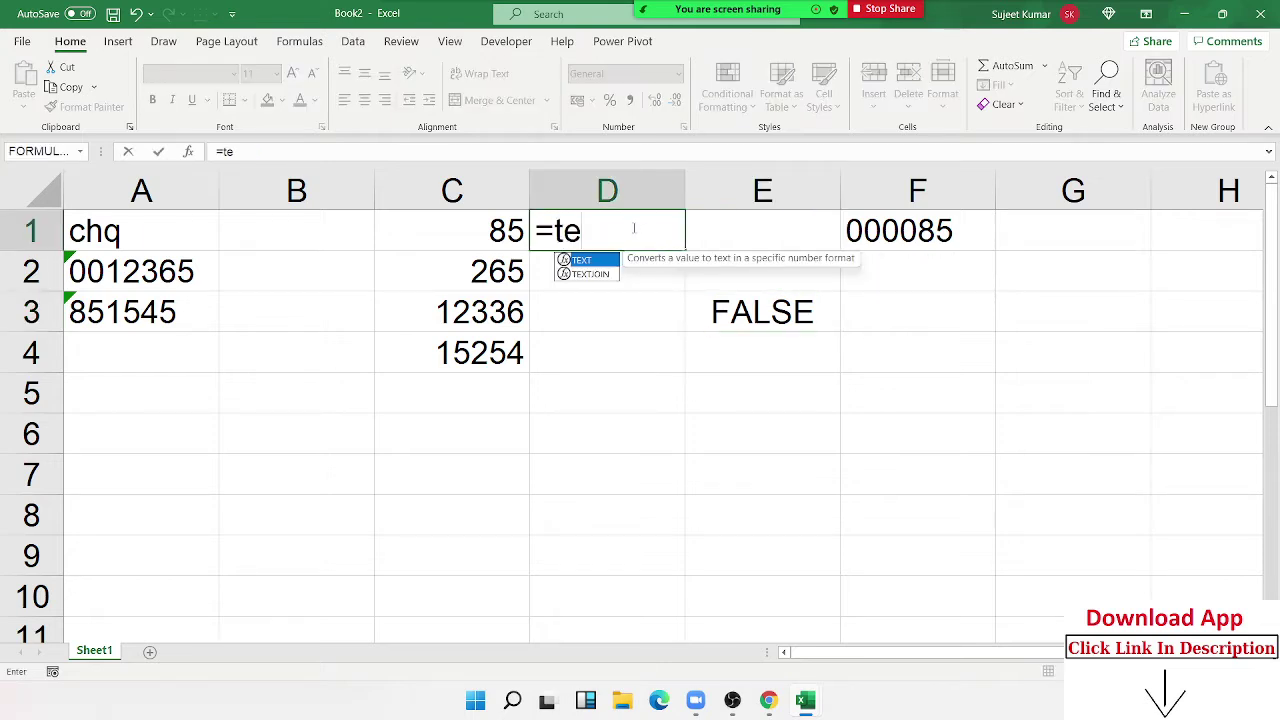
{"action": "key", "text": "Tab"}
{"action": "key", "text": "Left"}
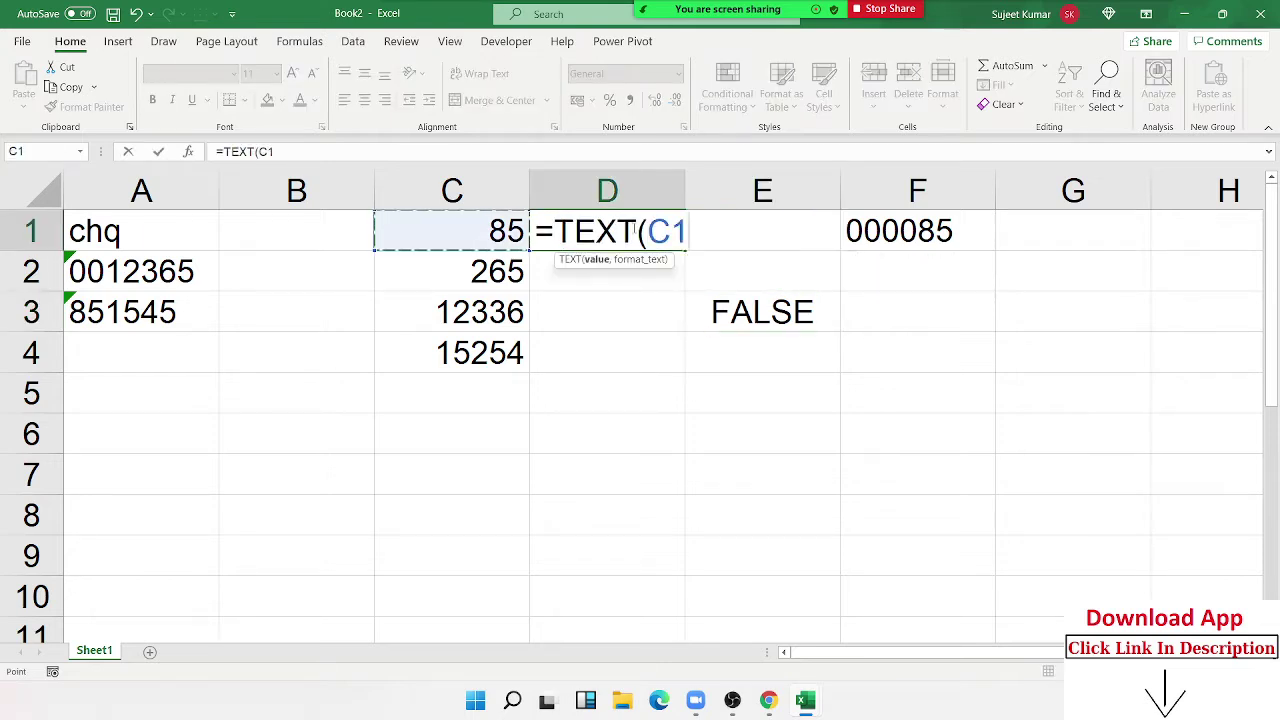
{"action": "type", "text": ",\""}
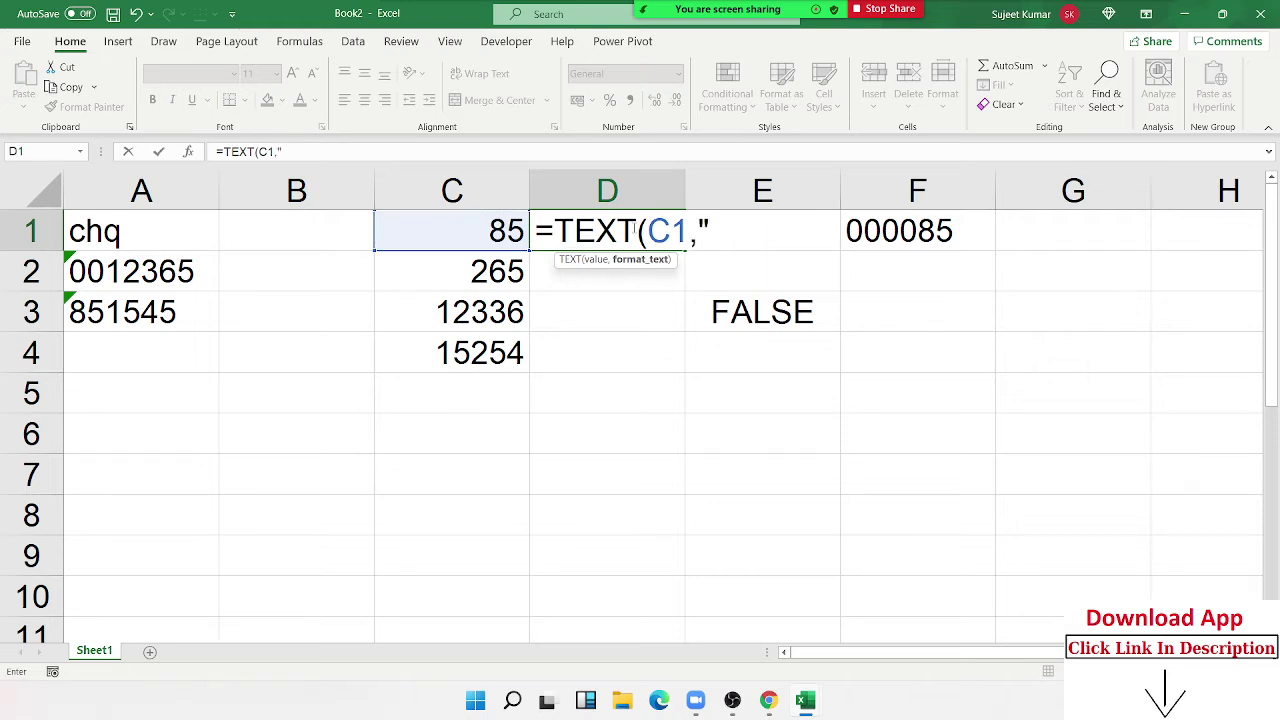
{"action": "type", "text": "00"}
{"action": "type", "text": "0000"}
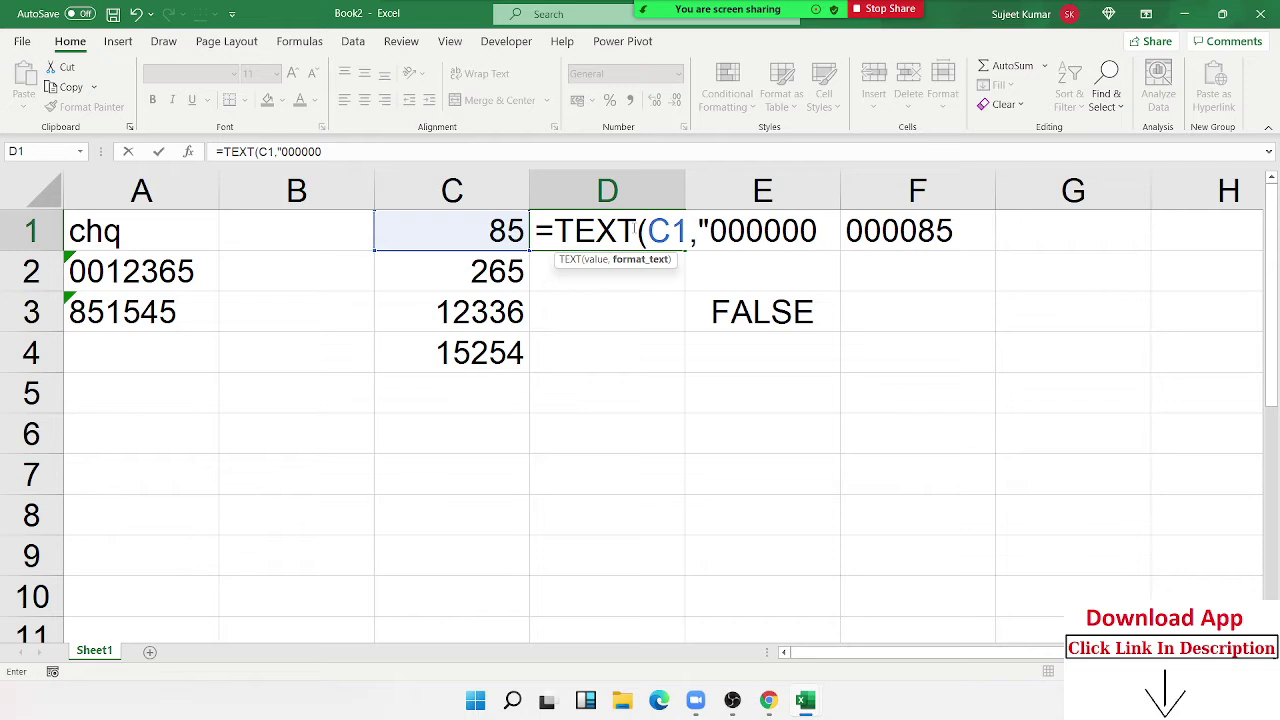
{"action": "type", "text": "\""}
{"action": "key", "text": "Return"}
Step: Fill the TEXT formula down to D4, giving 000265, 012336 and 015254
{"action": "left_click", "coordinate": [632, 228]}
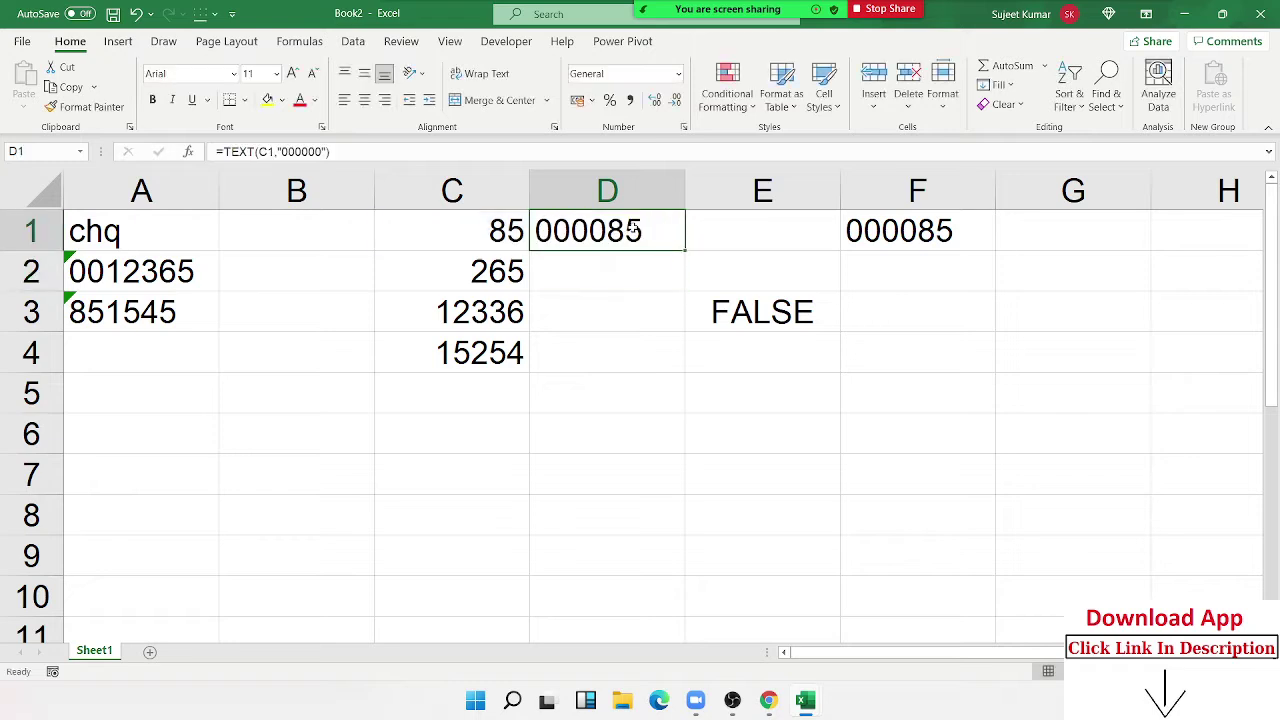
{"action": "double_click", "coordinate": [685, 252]}
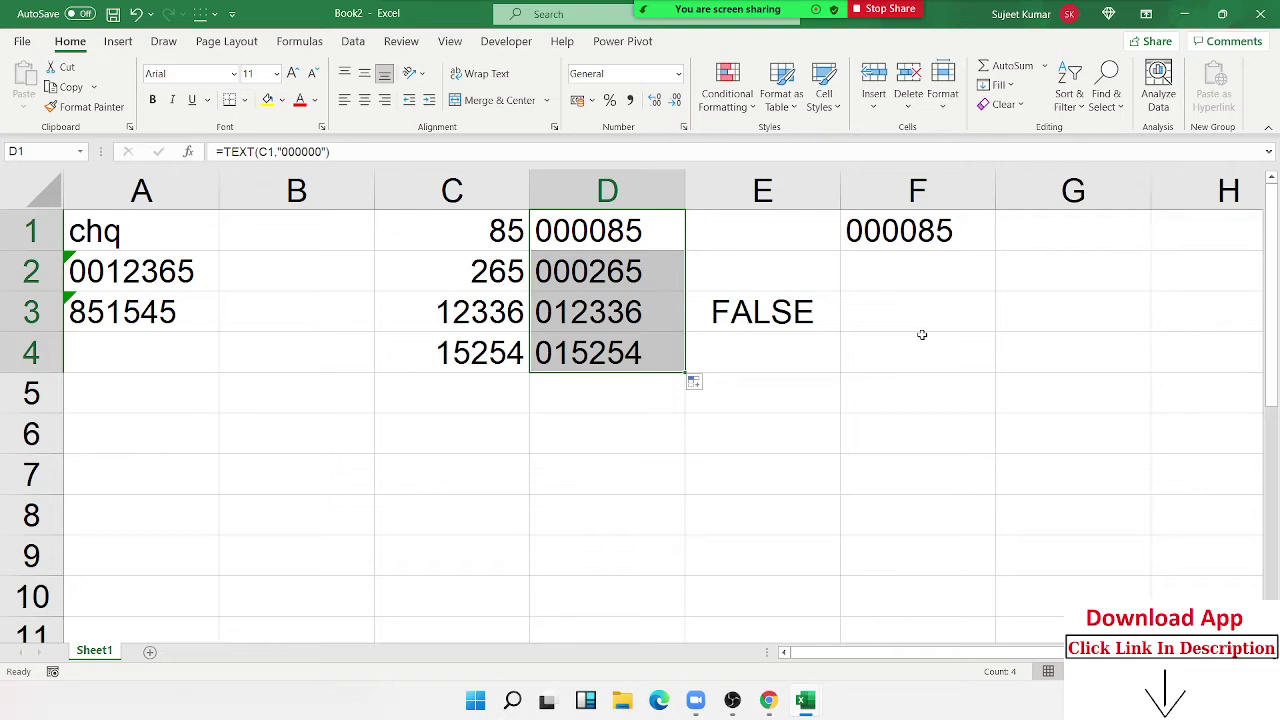
{"action": "key", "text": "Right"}
{"action": "key", "text": "Down"}
{"action": "key", "text": "Down"}
{"action": "key", "text": "Right"}
{"action": "key", "text": "Left"}
Step: Enter =D1=F1 in E3, which now returns TRUE
{"action": "type", "text": "="}
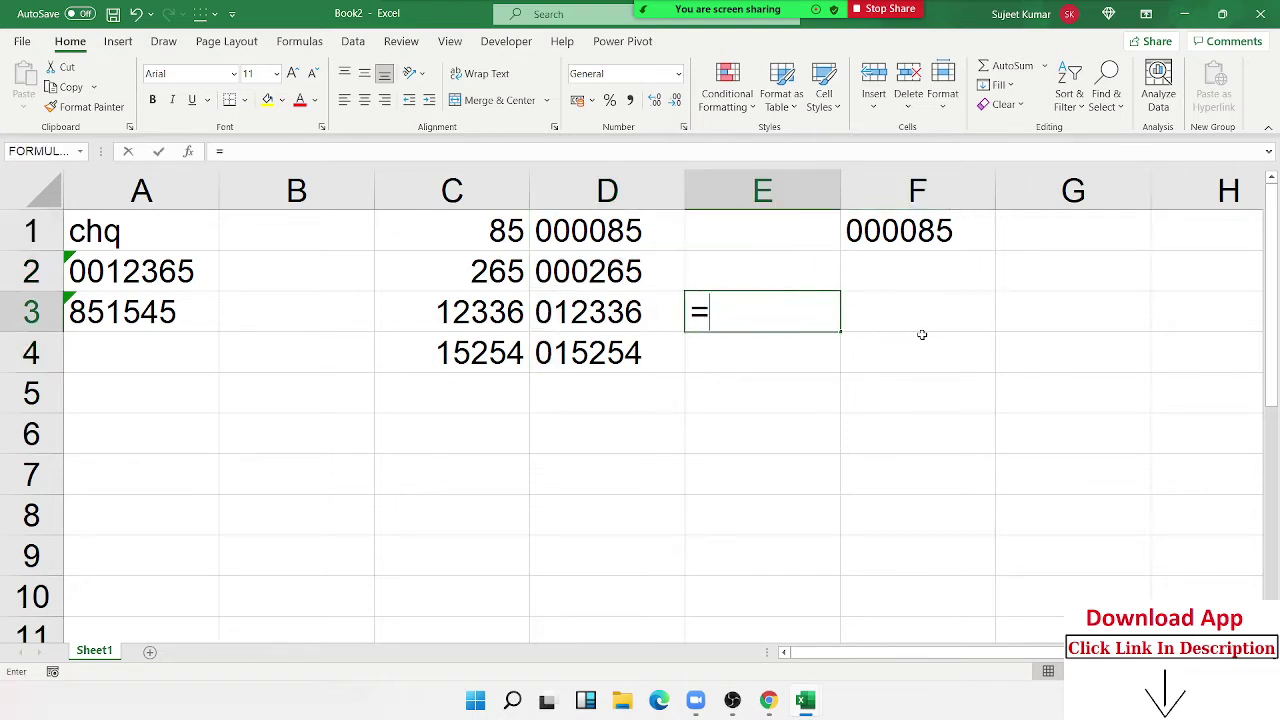
{"action": "key", "text": "Up"}
{"action": "key", "text": "Up"}
{"action": "key", "text": "Left"}
{"action": "type", "text": "="}
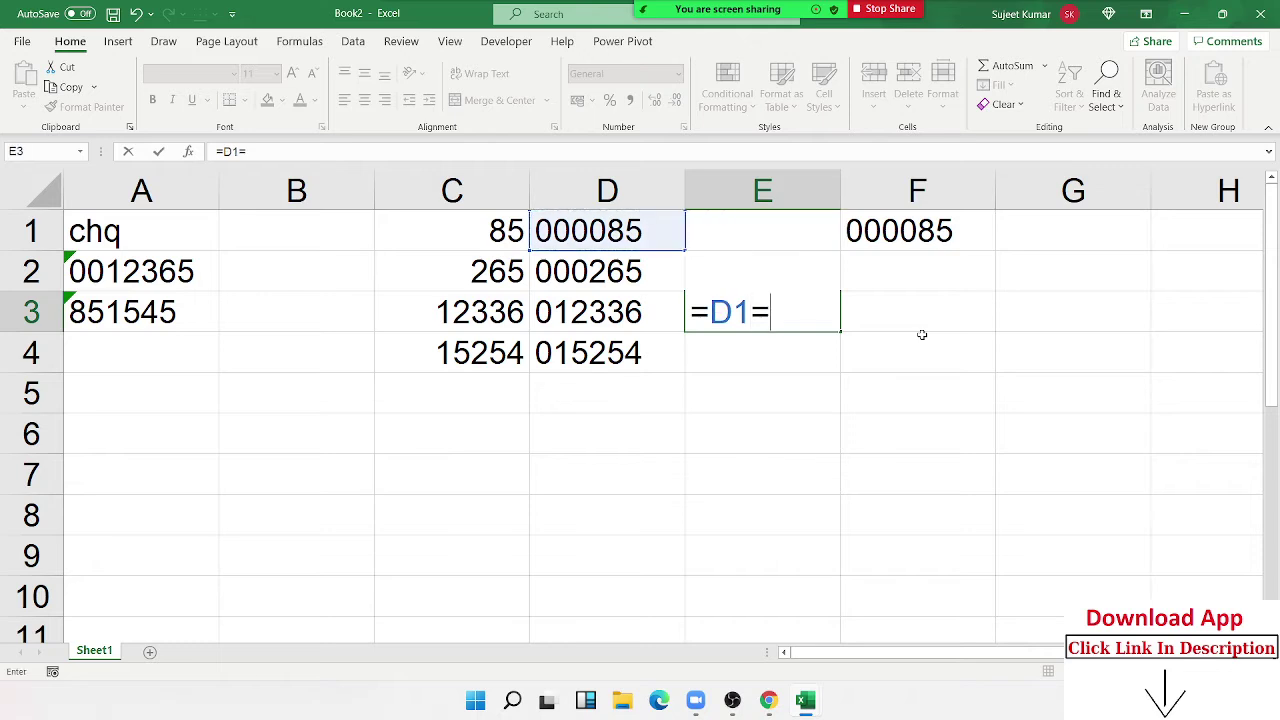
{"action": "key", "text": "Right"}
{"action": "key", "text": "Left"}
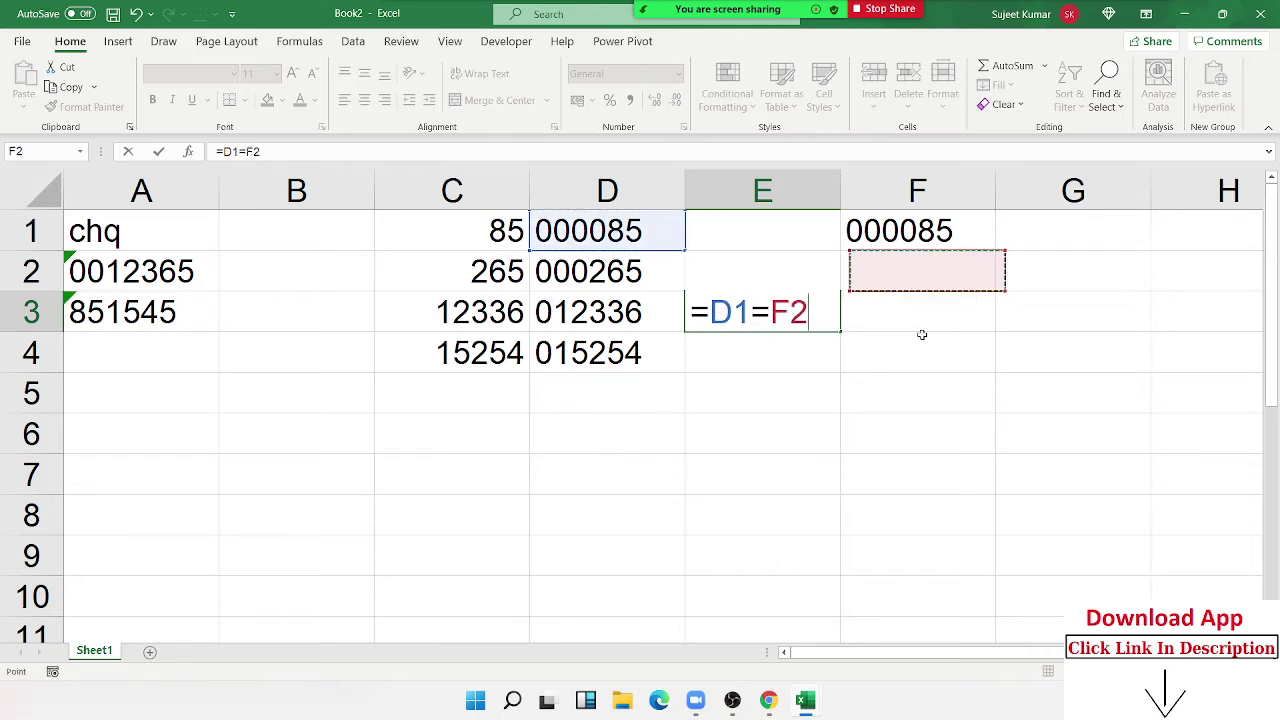
{"action": "key", "text": "Up"}
{"action": "key", "text": "Return"}
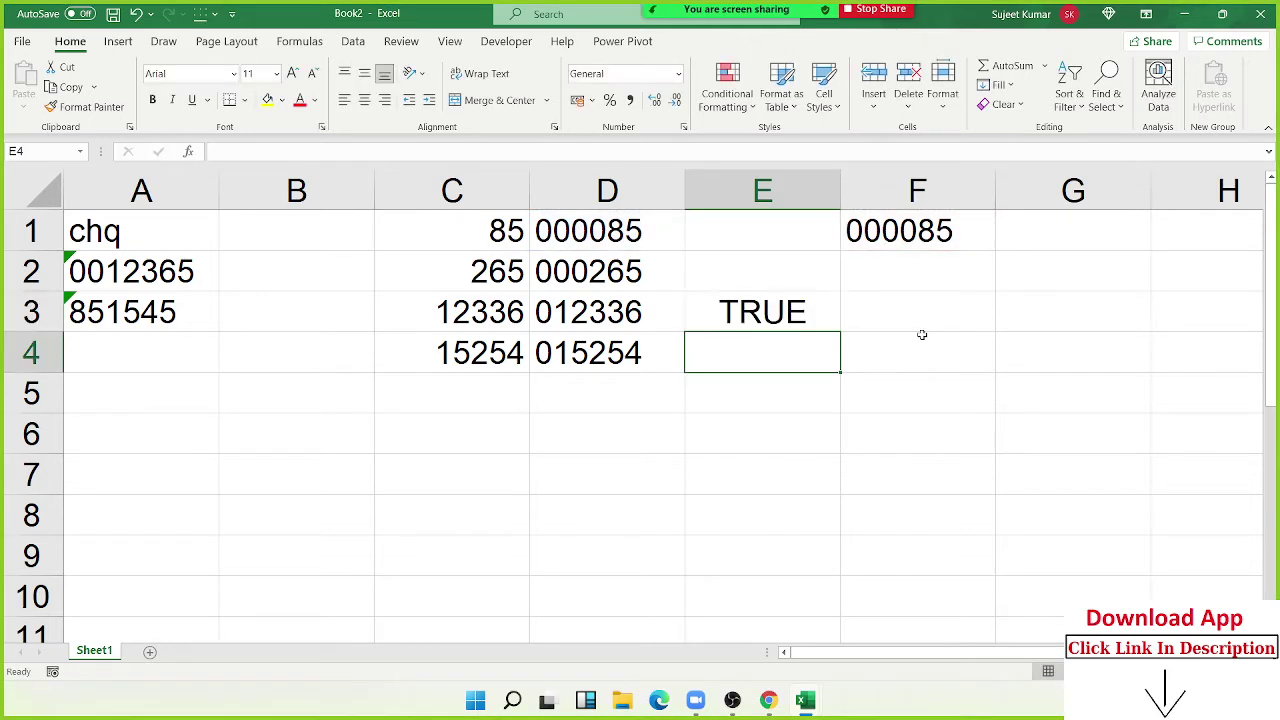
Step: Clear the contents of columns E through G, removing the test comparison and 000085
{"action": "left_click", "coordinate": [668, 33]}
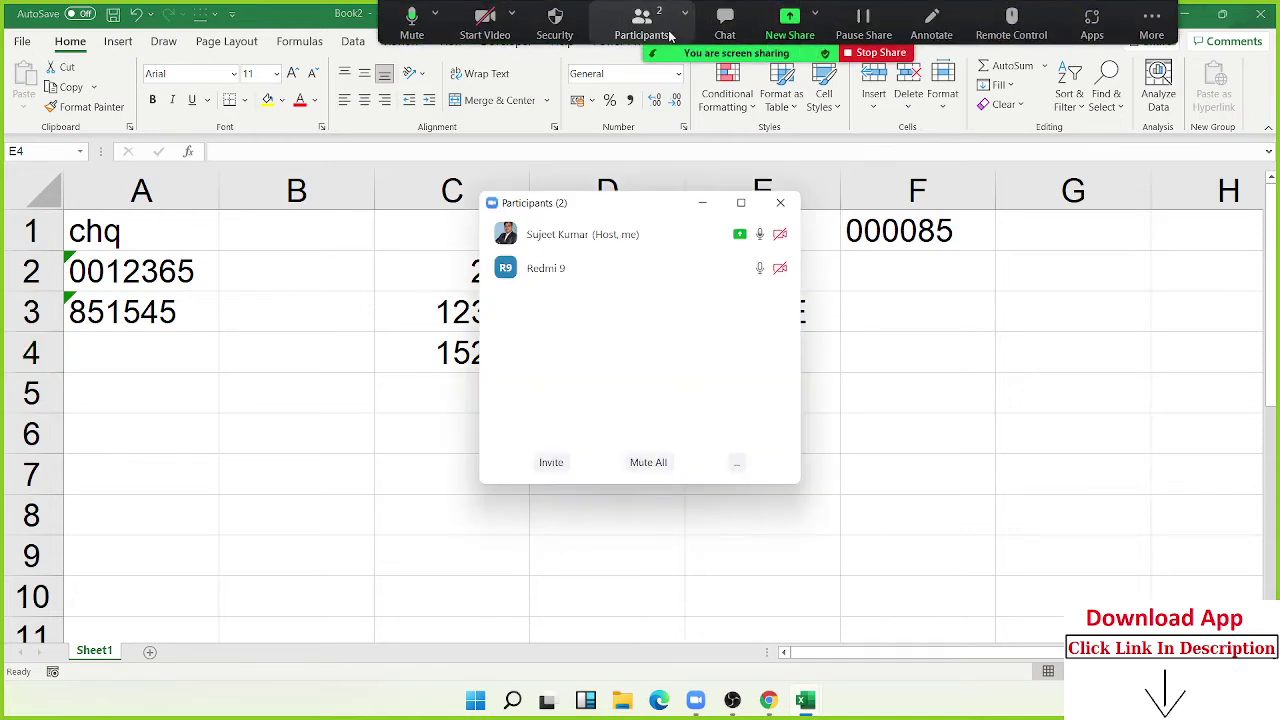
{"action": "left_click", "coordinate": [780, 203]}
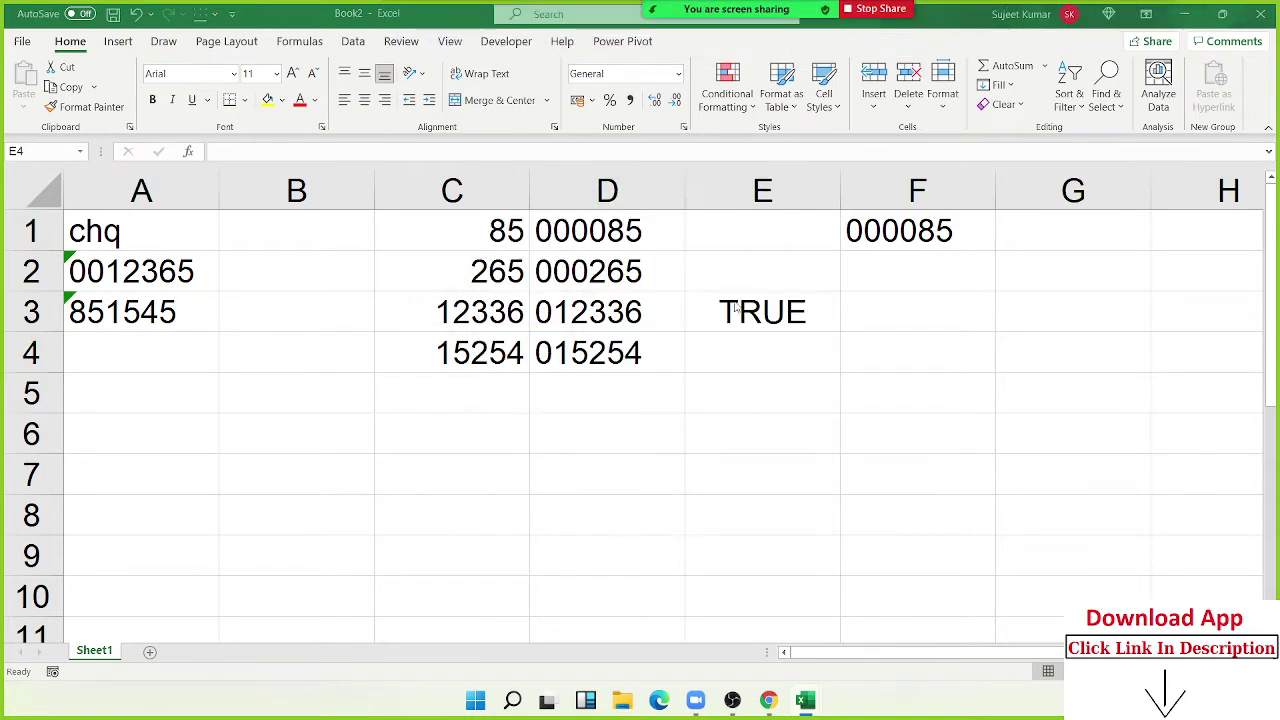
{"action": "left_click", "coordinate": [710, 366]}
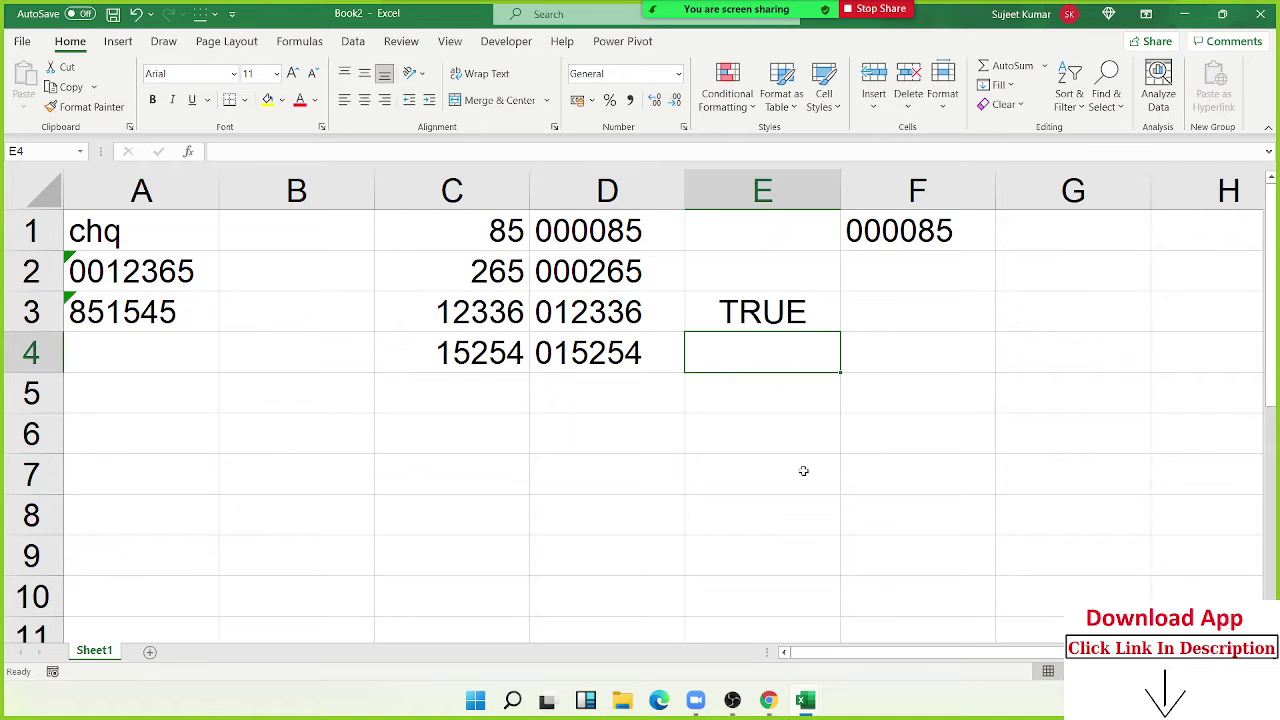
{"action": "left_click_drag", "start_coordinate": [720, 191], "coordinate": [1046, 232]}
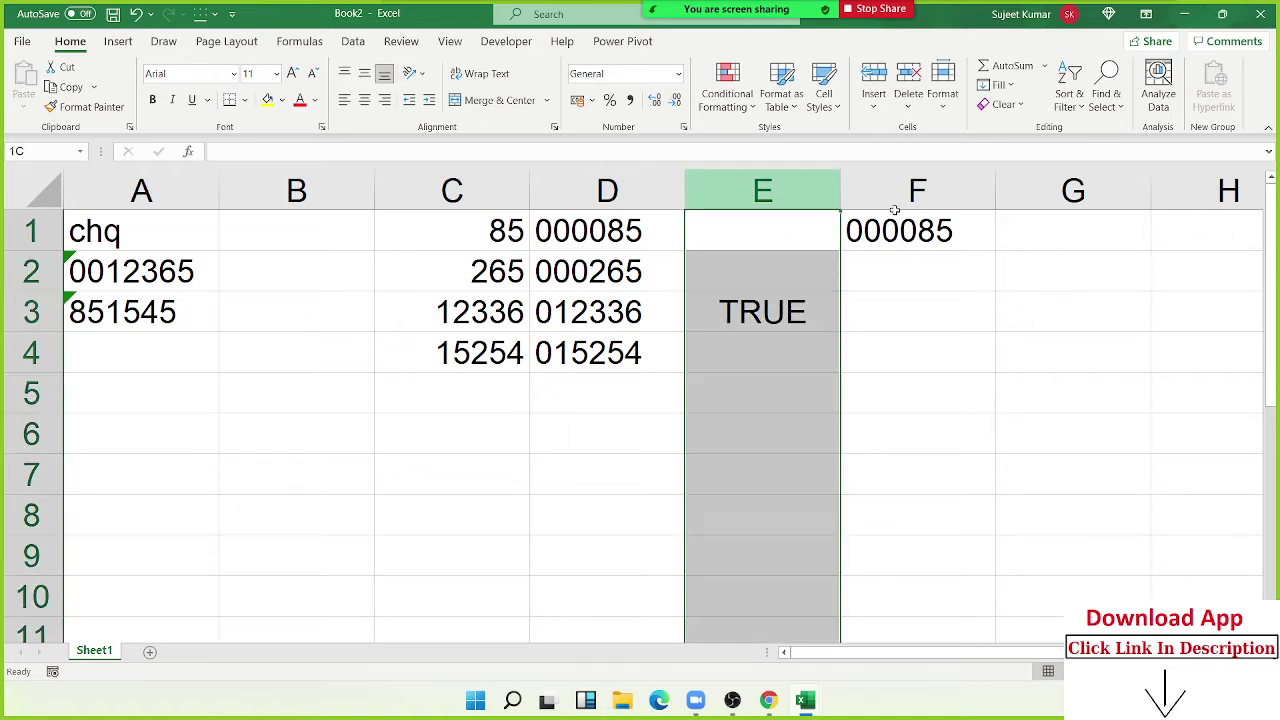
{"action": "key", "text": "Delete"}
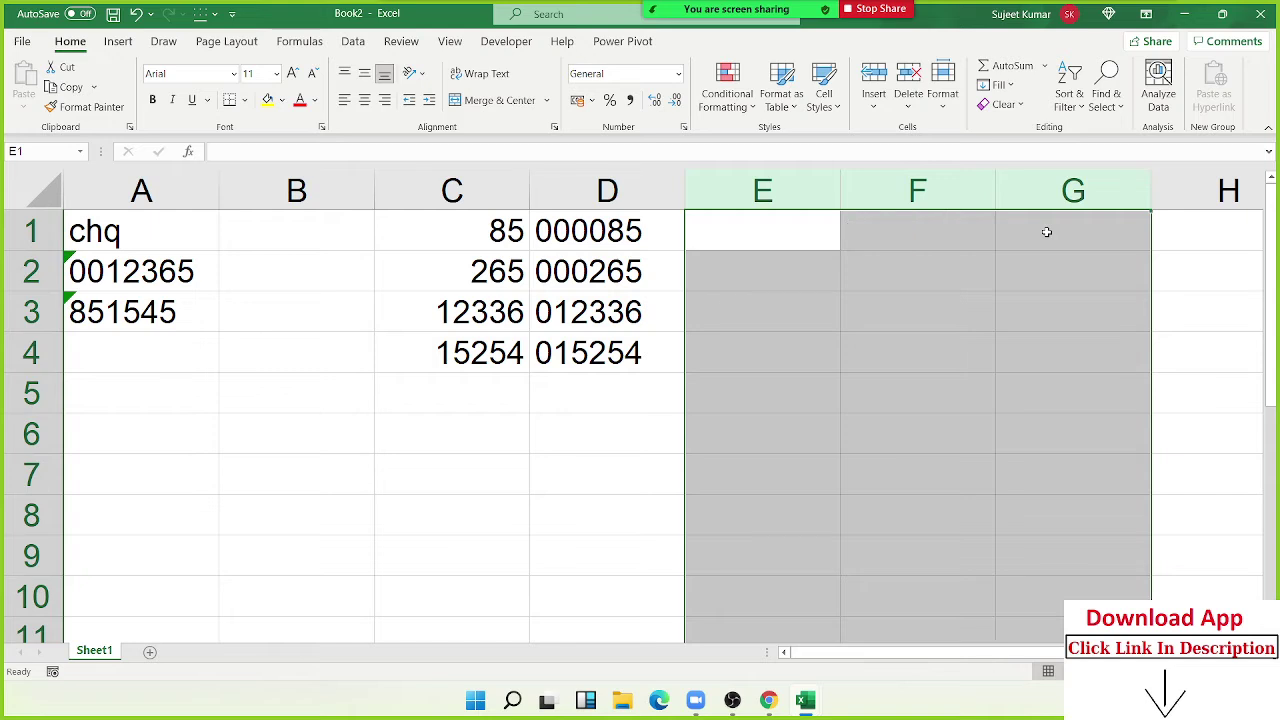
{"action": "key", "text": "Up"}
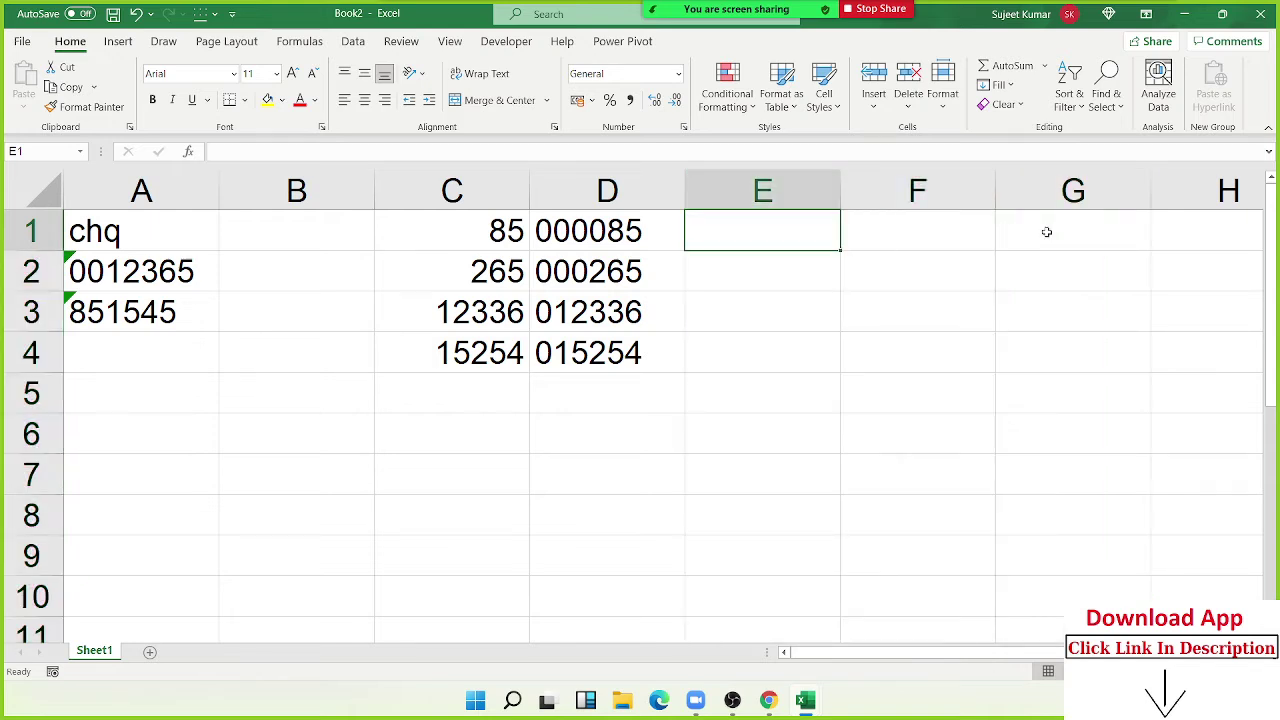
{"action": "type", "text": "Mobil"}
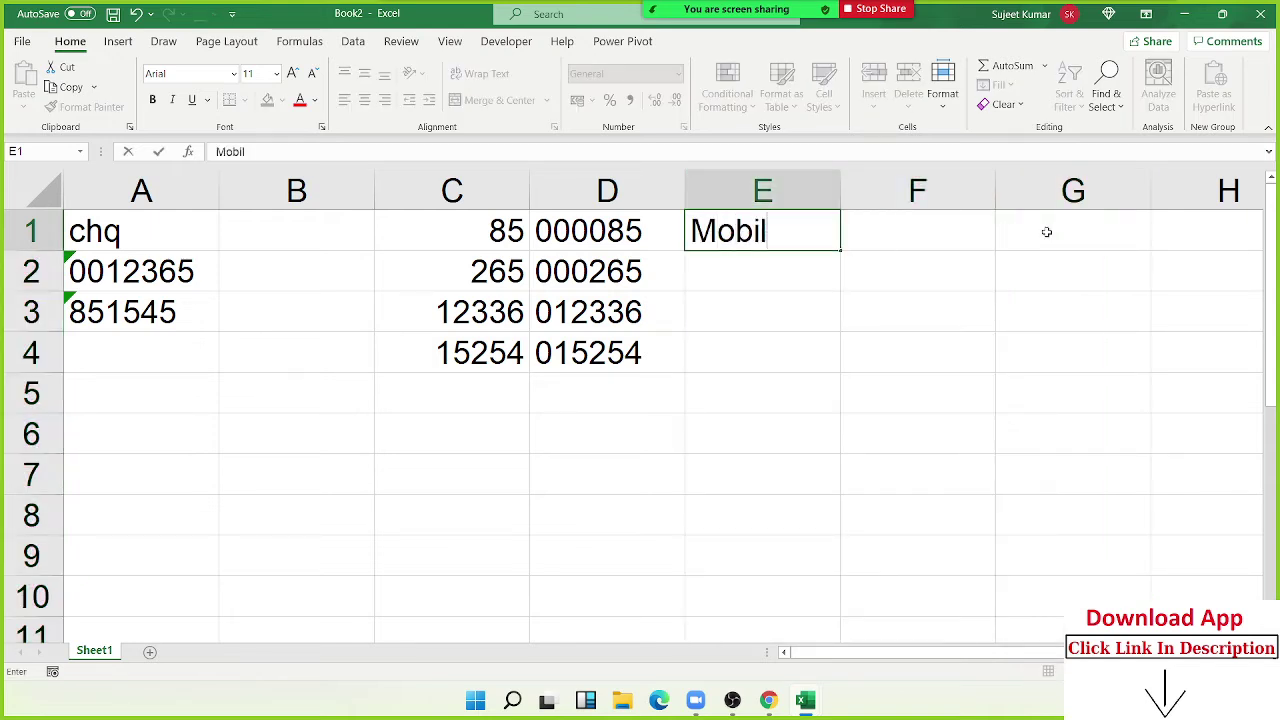
{"action": "type", "text": "e"}
{"action": "key", "text": "Return"}
{"action": "type", "text": "]"}
{"action": "key", "text": "Escape"}
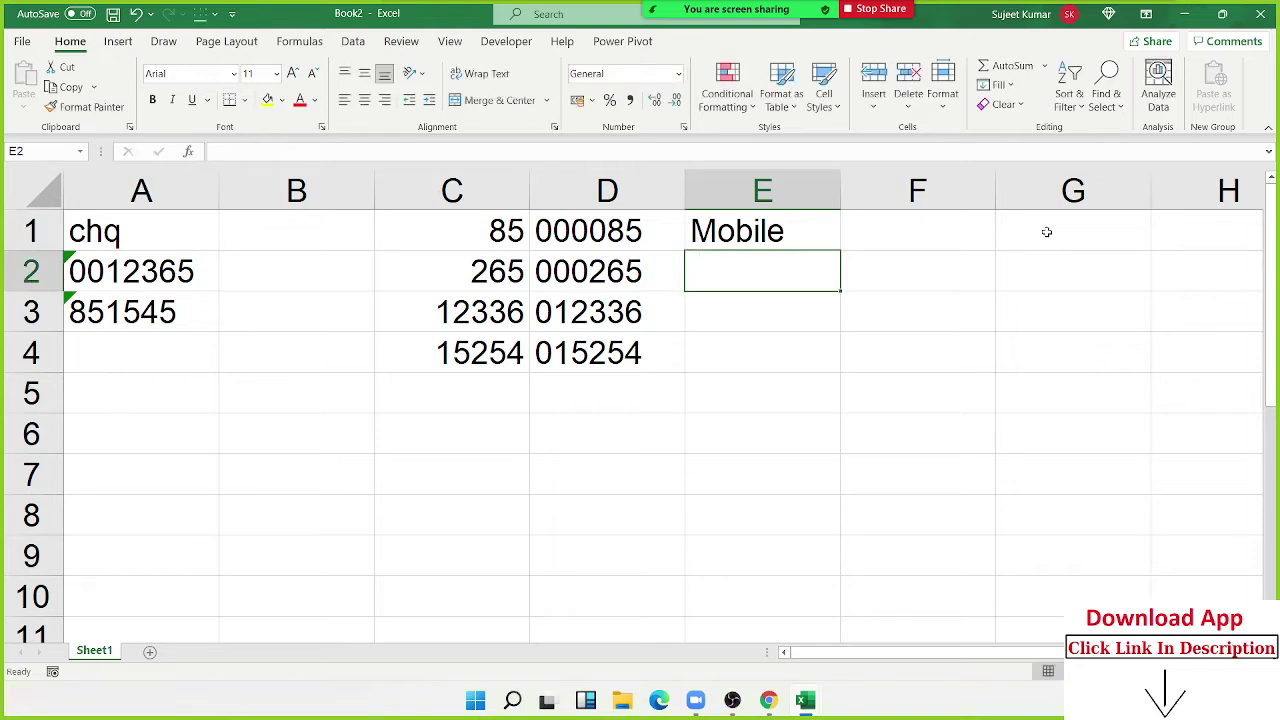
{"action": "left_click", "coordinate": [1199, 408]}
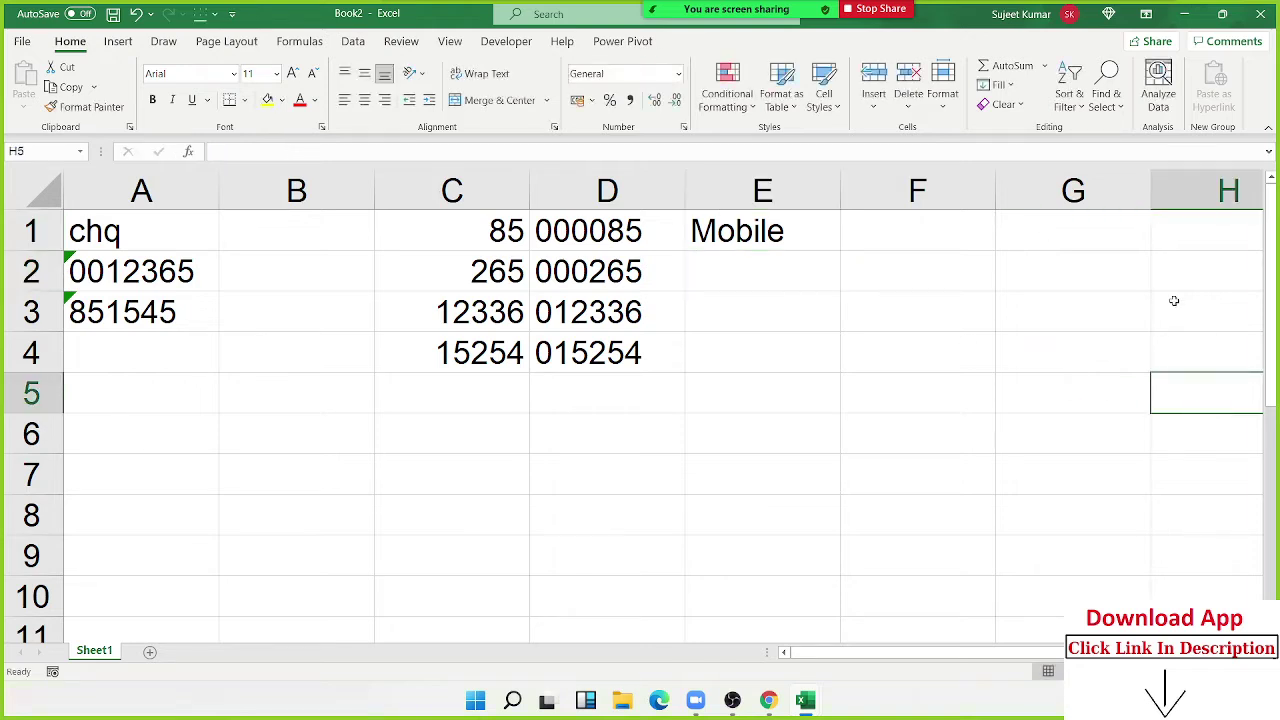
{"action": "left_click", "coordinate": [759, 273]}
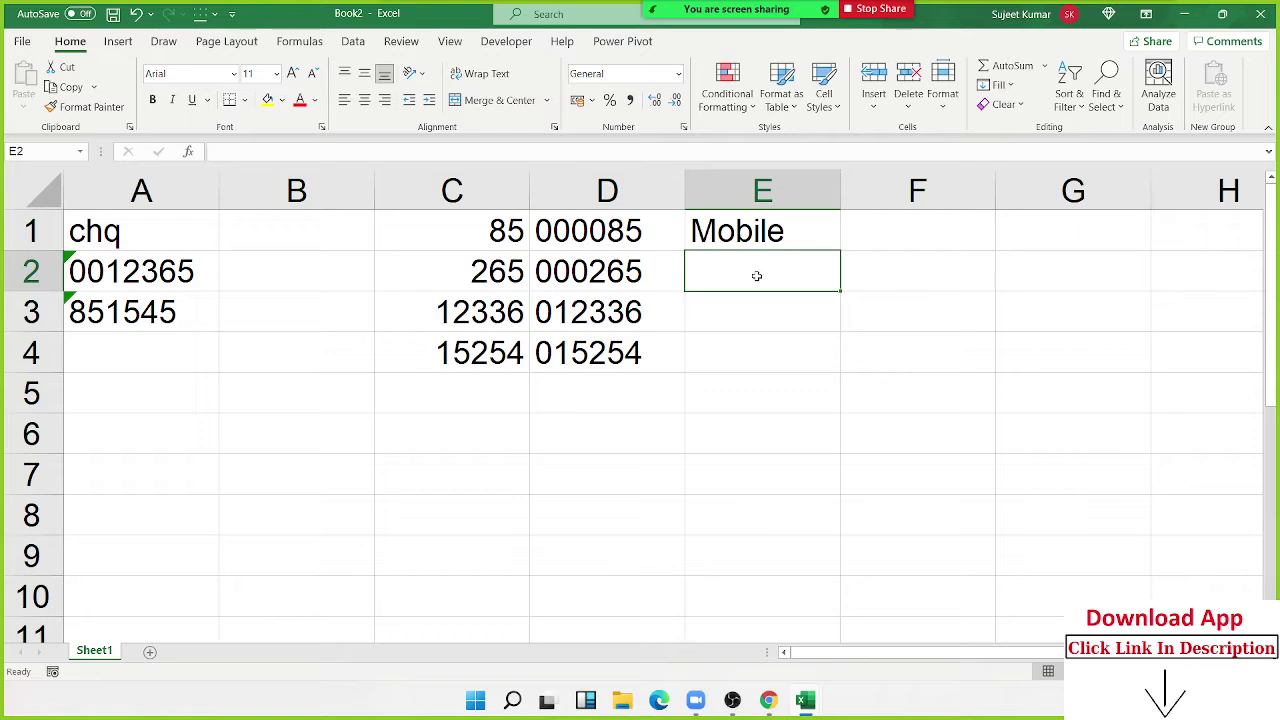
{"action": "type", "text": "="}
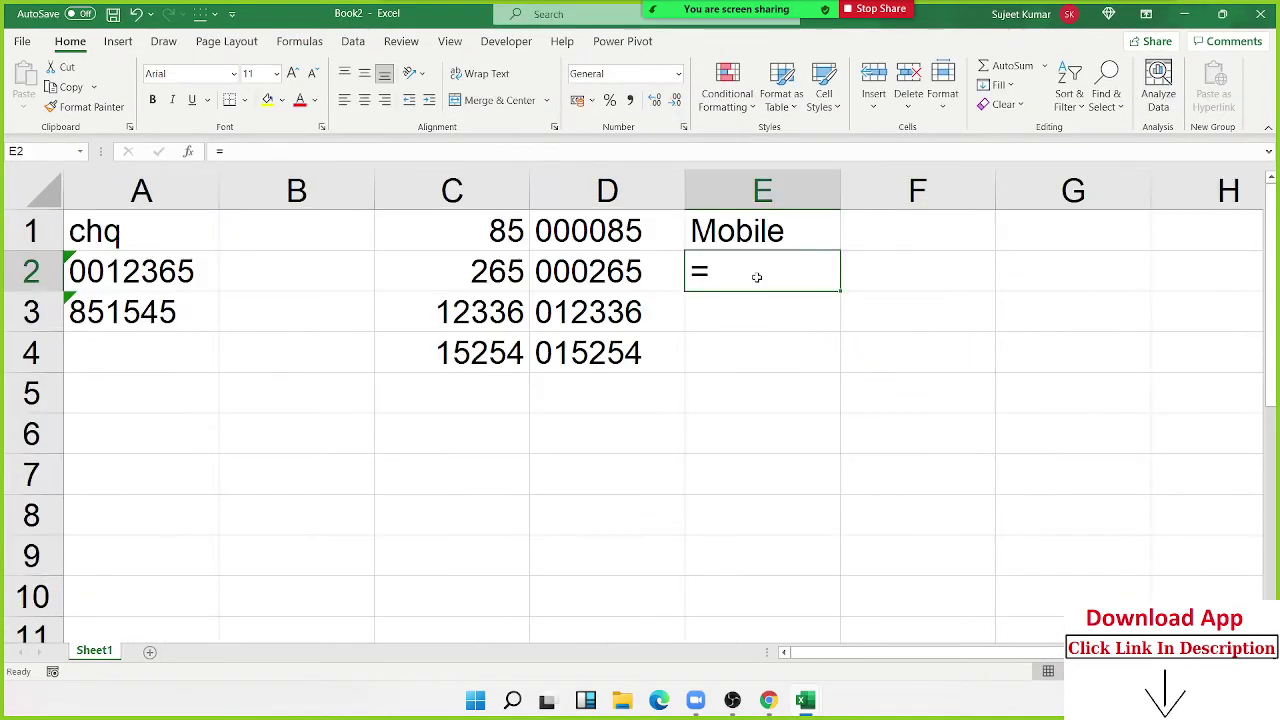
{"action": "key", "text": "BackSpace"}
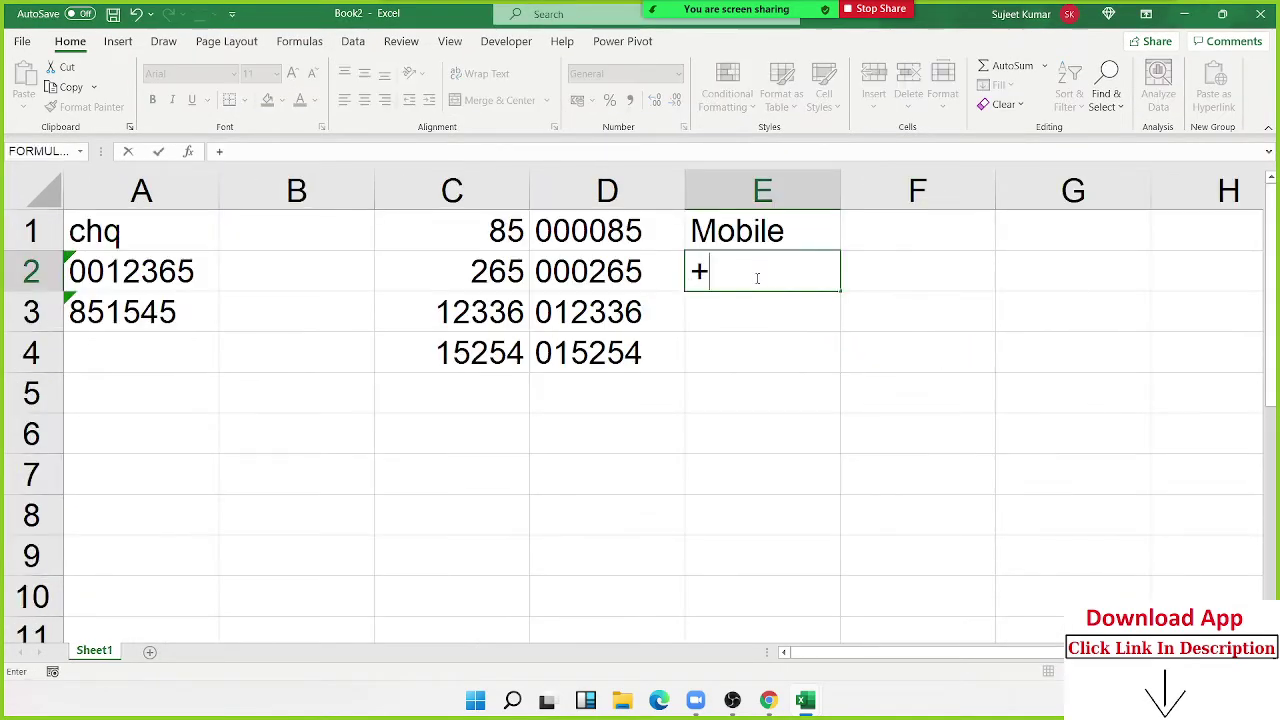
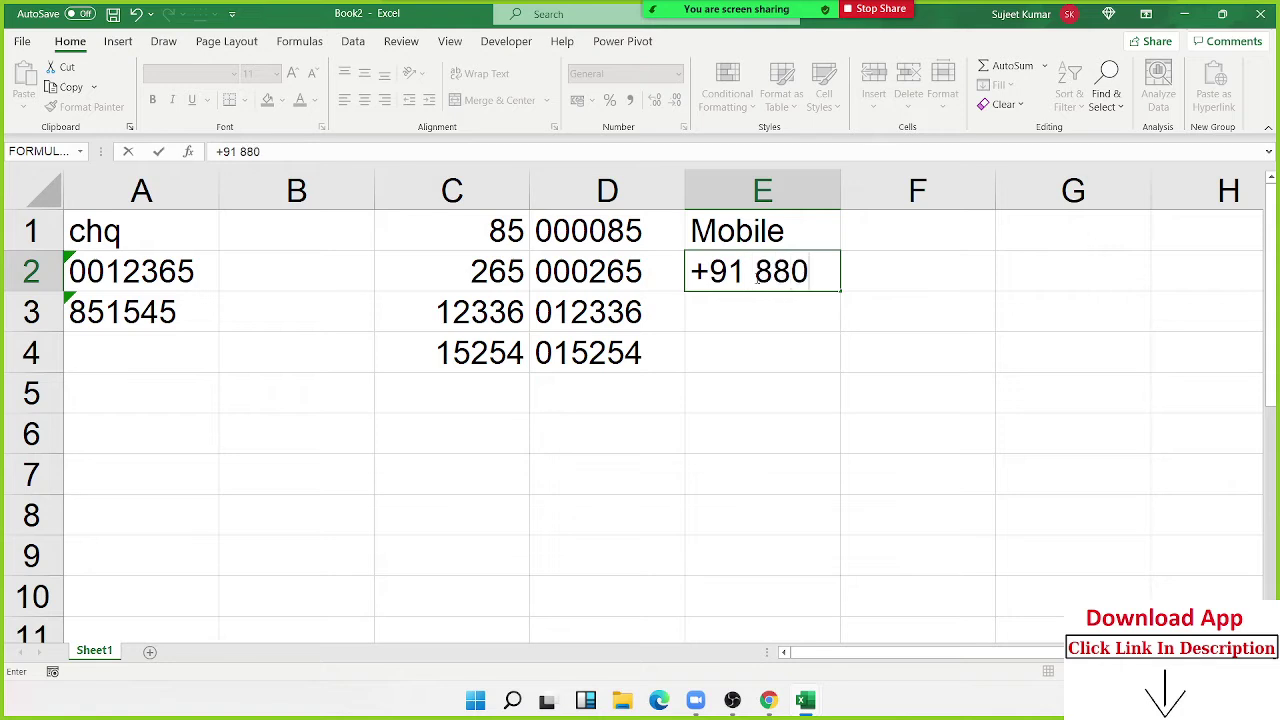
{"action": "key", "text": "Return"}
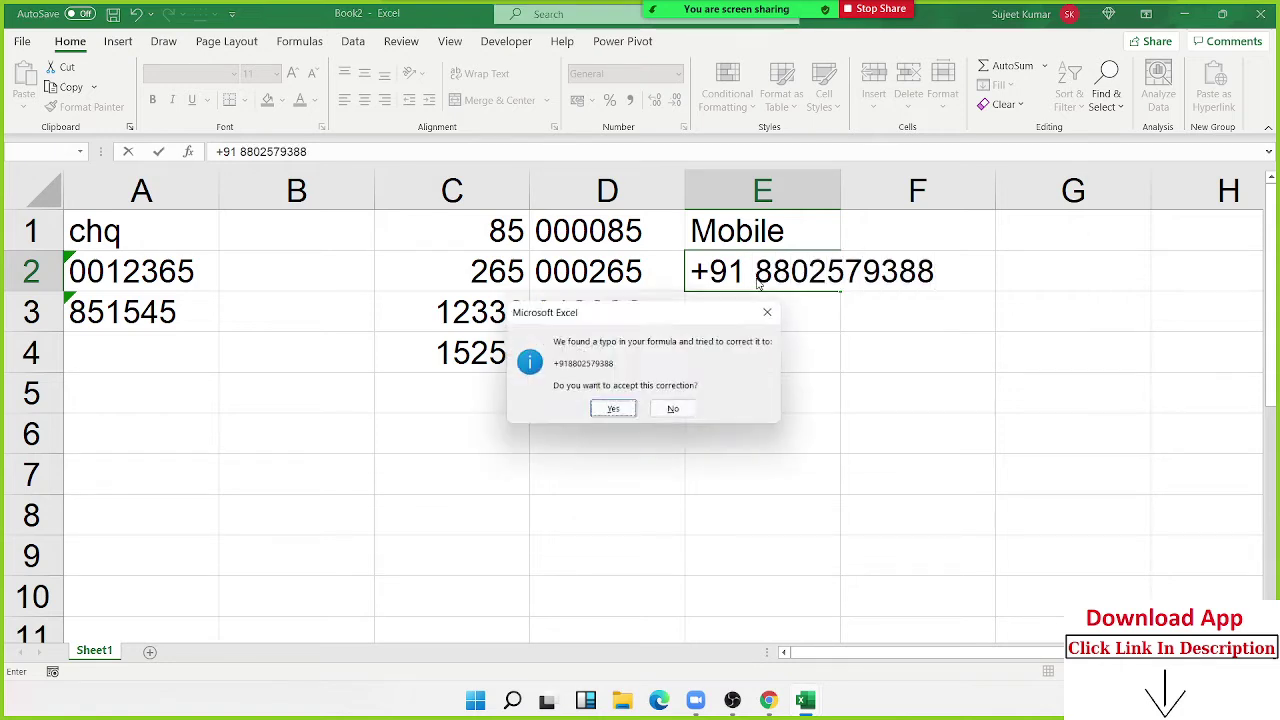
{"action": "key", "text": "Return"}
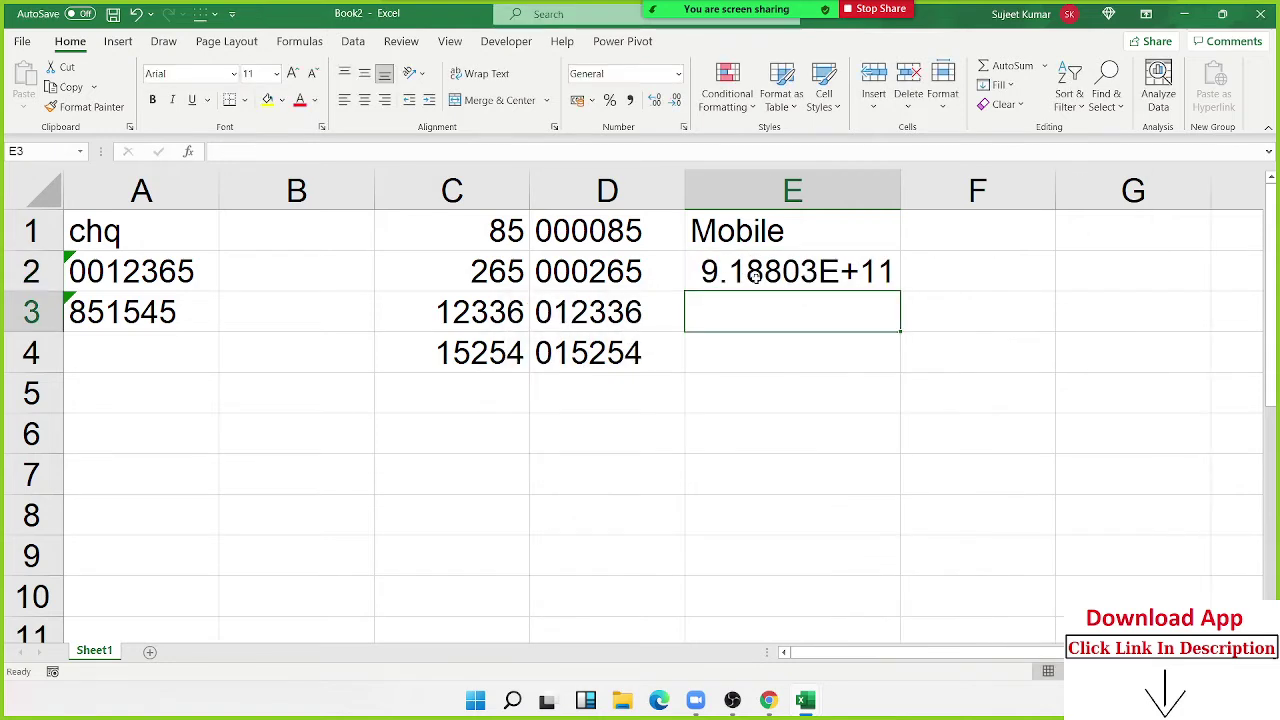
{"action": "left_click", "coordinate": [757, 278]}
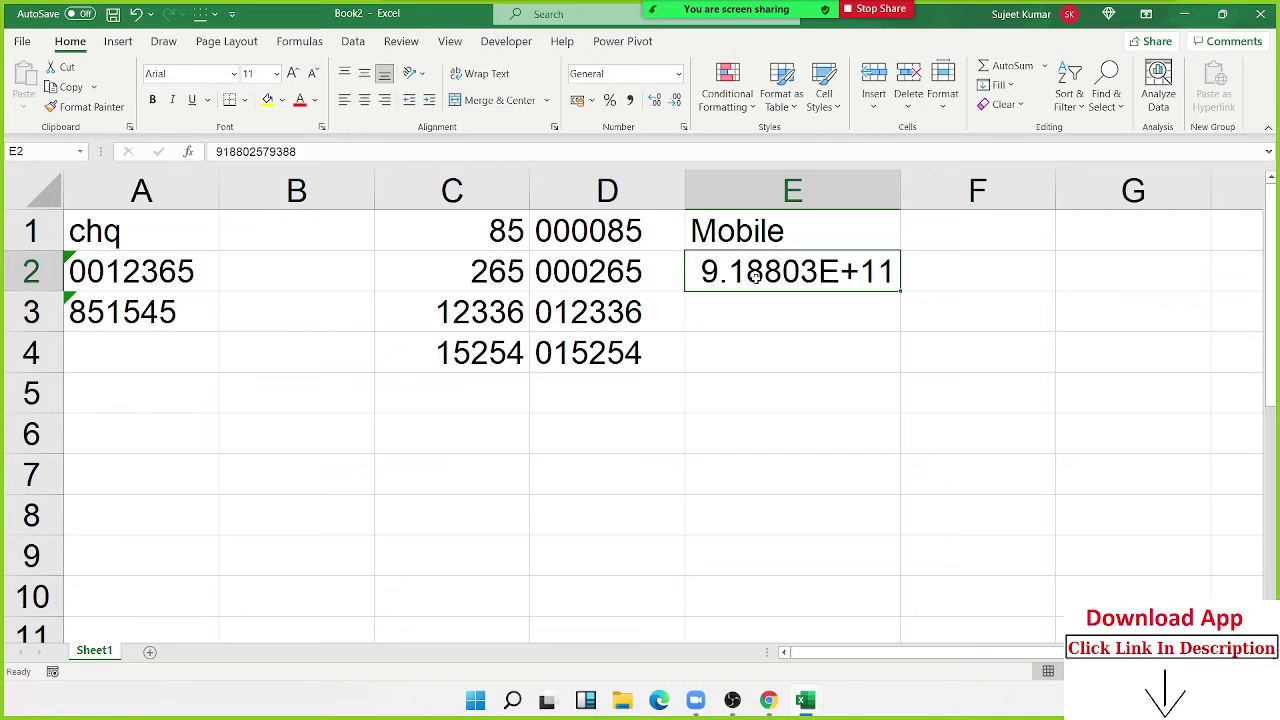
{"action": "key", "text": "Delete"}
{"action": "left_click", "coordinate": [722, 392], "text": "shift"}
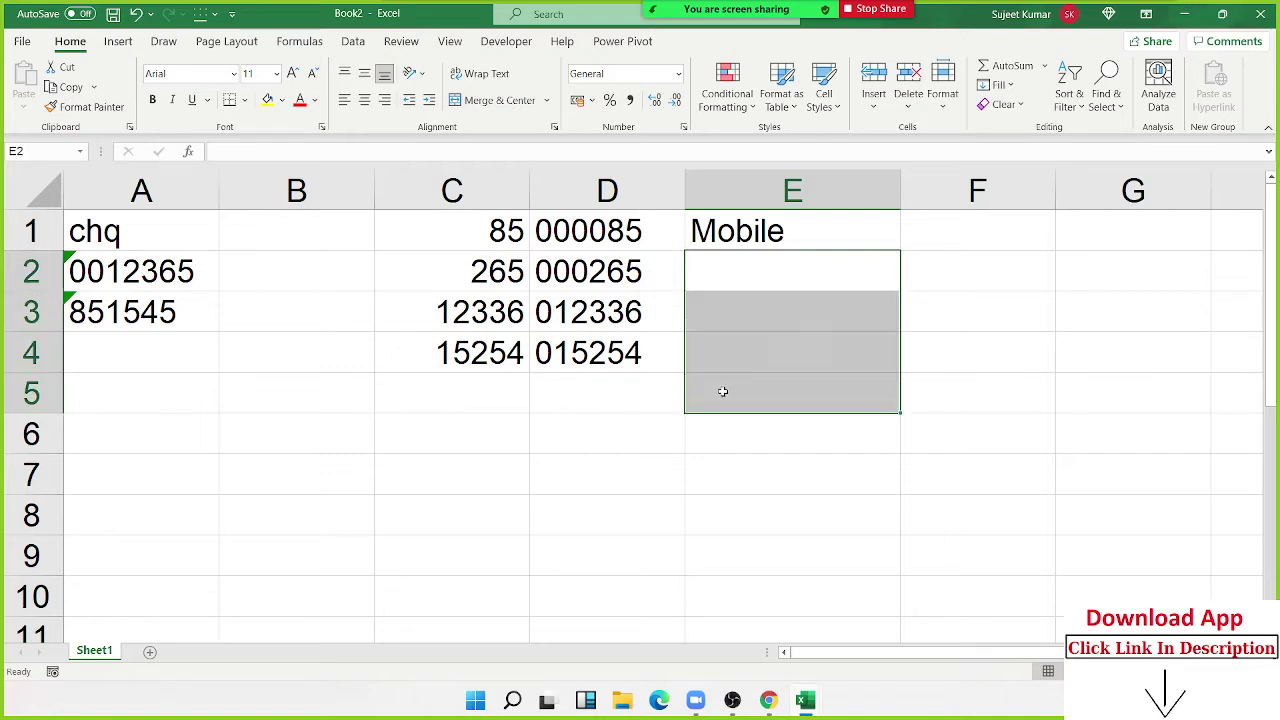
{"action": "right_click", "coordinate": [722, 392]}
{"action": "left_click", "coordinate": [812, 592]}
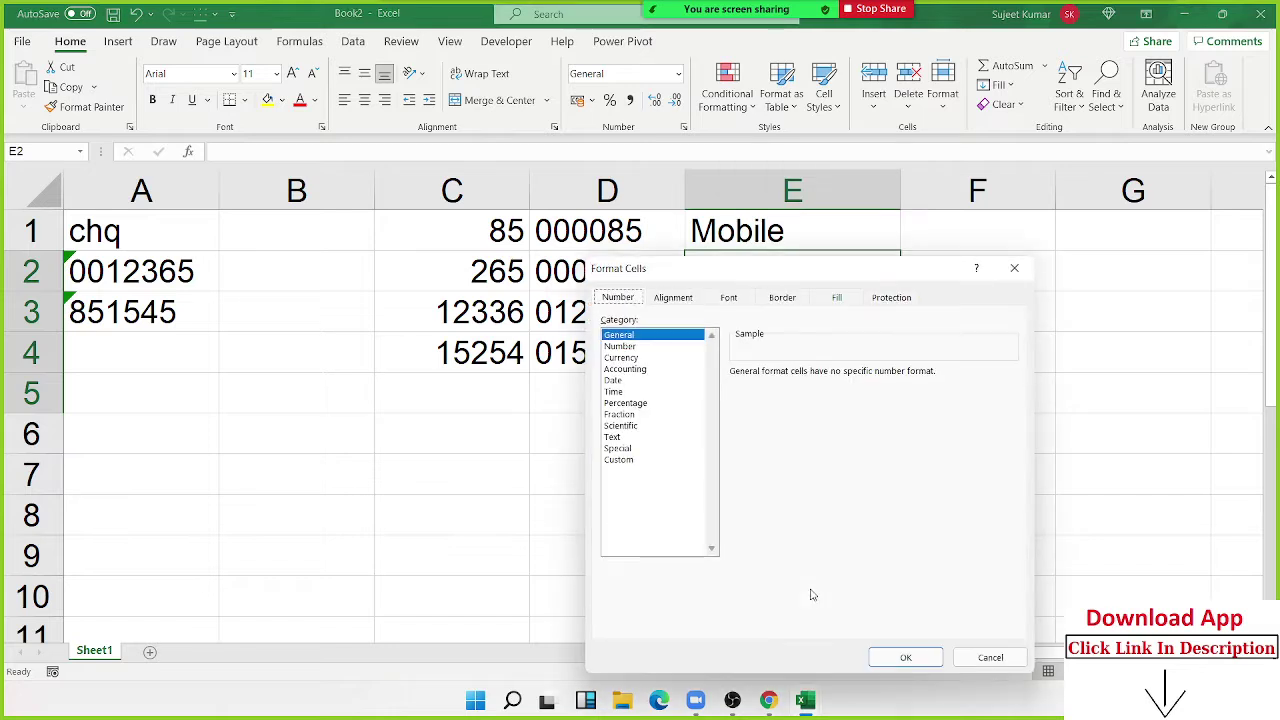
{"action": "left_click", "coordinate": [615, 463]}
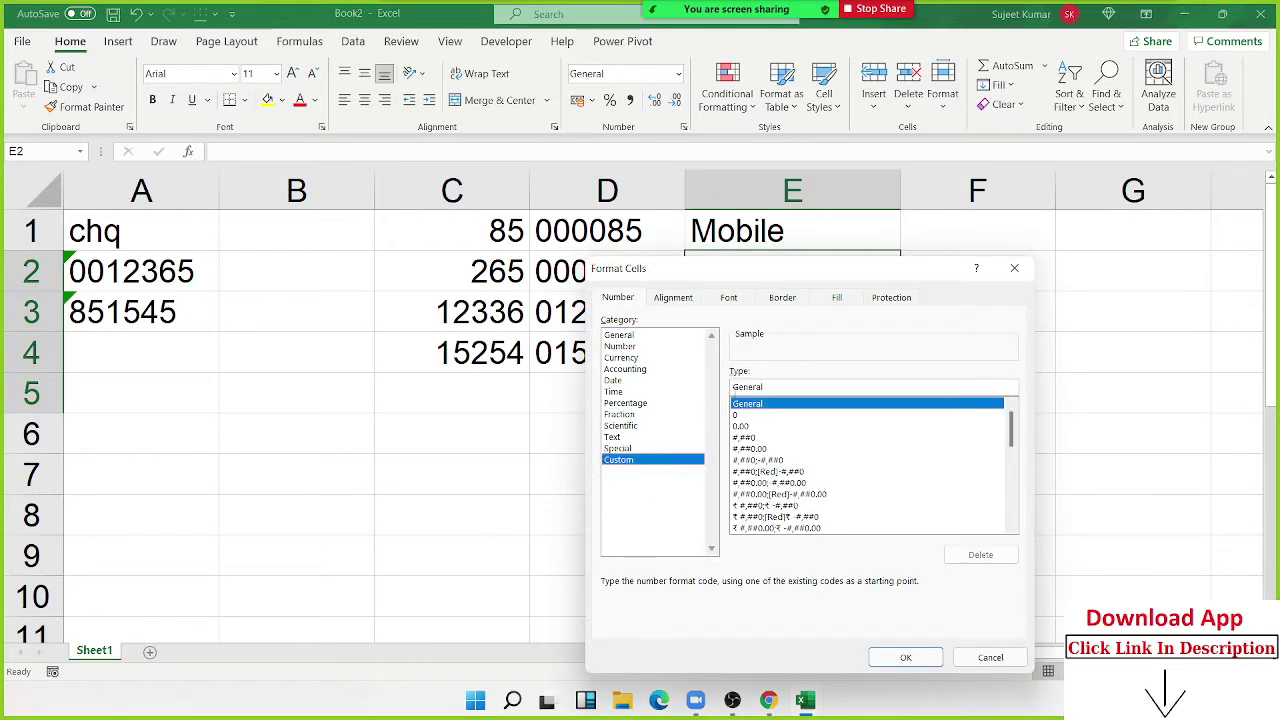
{"action": "double_click", "coordinate": [747, 387]}
{"action": "type", "text": "+91"}
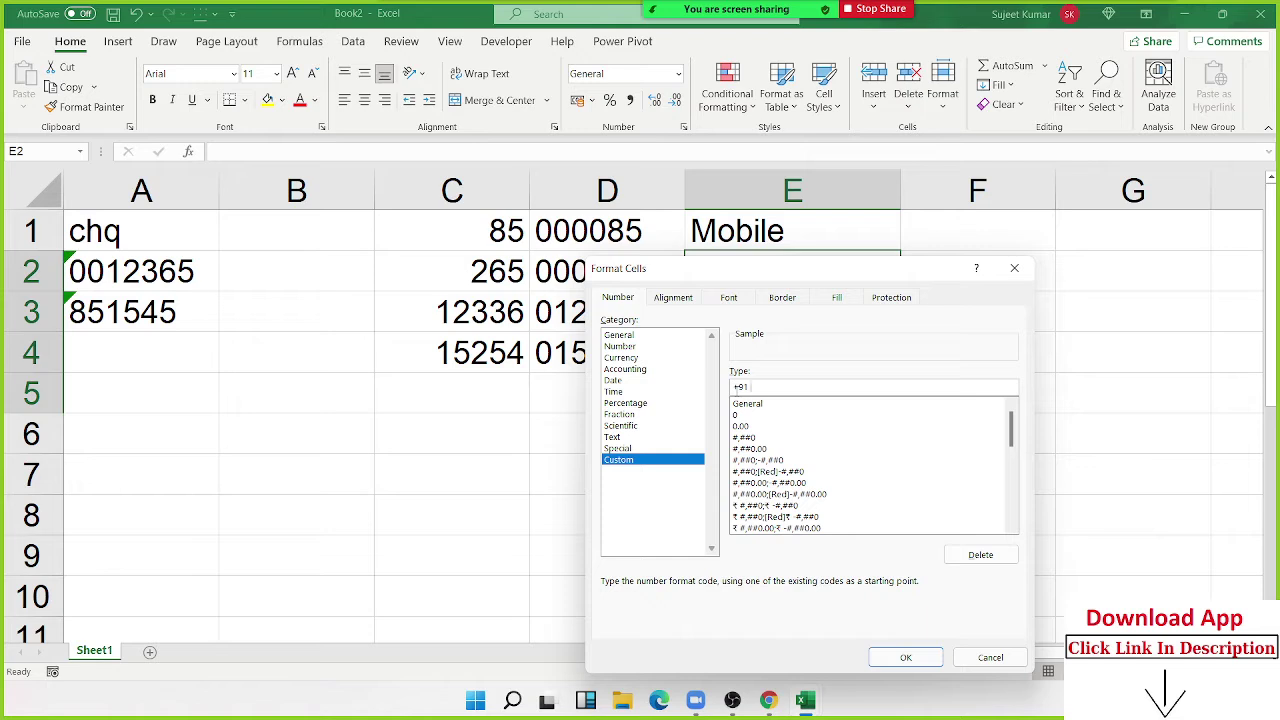
{"action": "type", "text": " 0"}
{"action": "type", "text": "000000000"}
{"action": "key", "text": "Return"}
Step: Enter a 10-digit mobile number in E2 so it displays with the +91 prefix
{"action": "key", "text": "Up"}
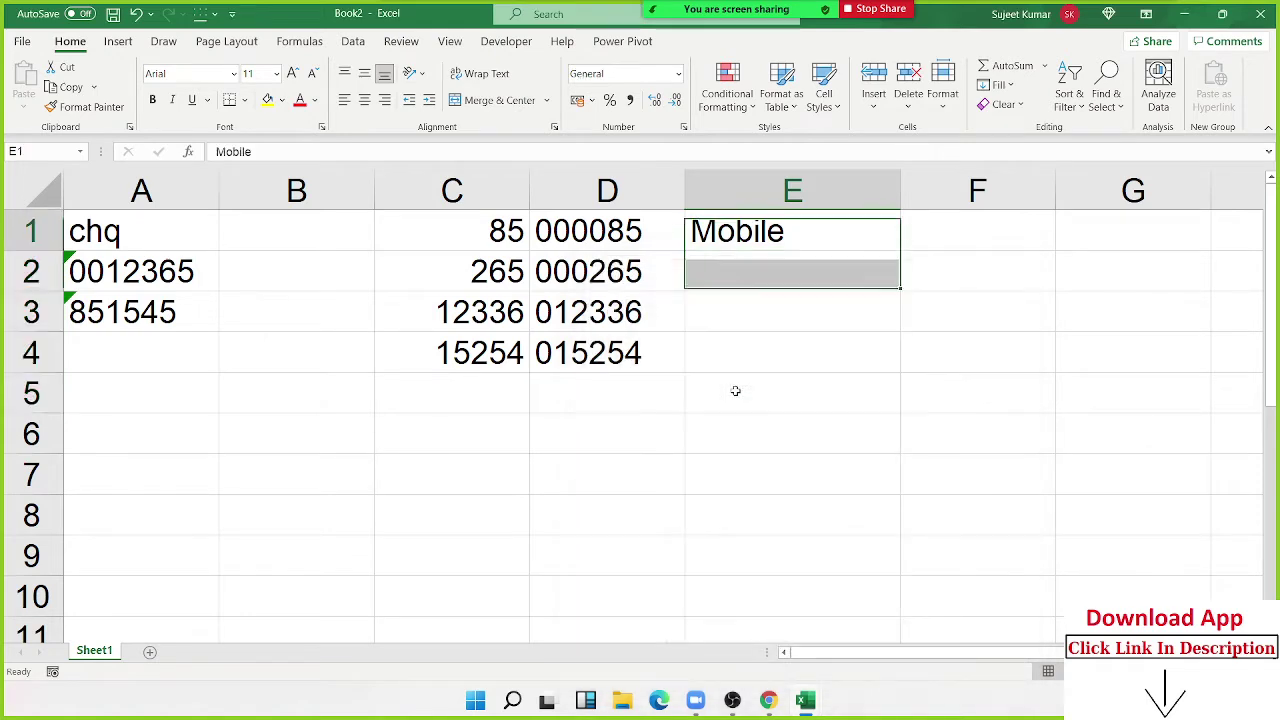
{"action": "key", "text": "Down"}
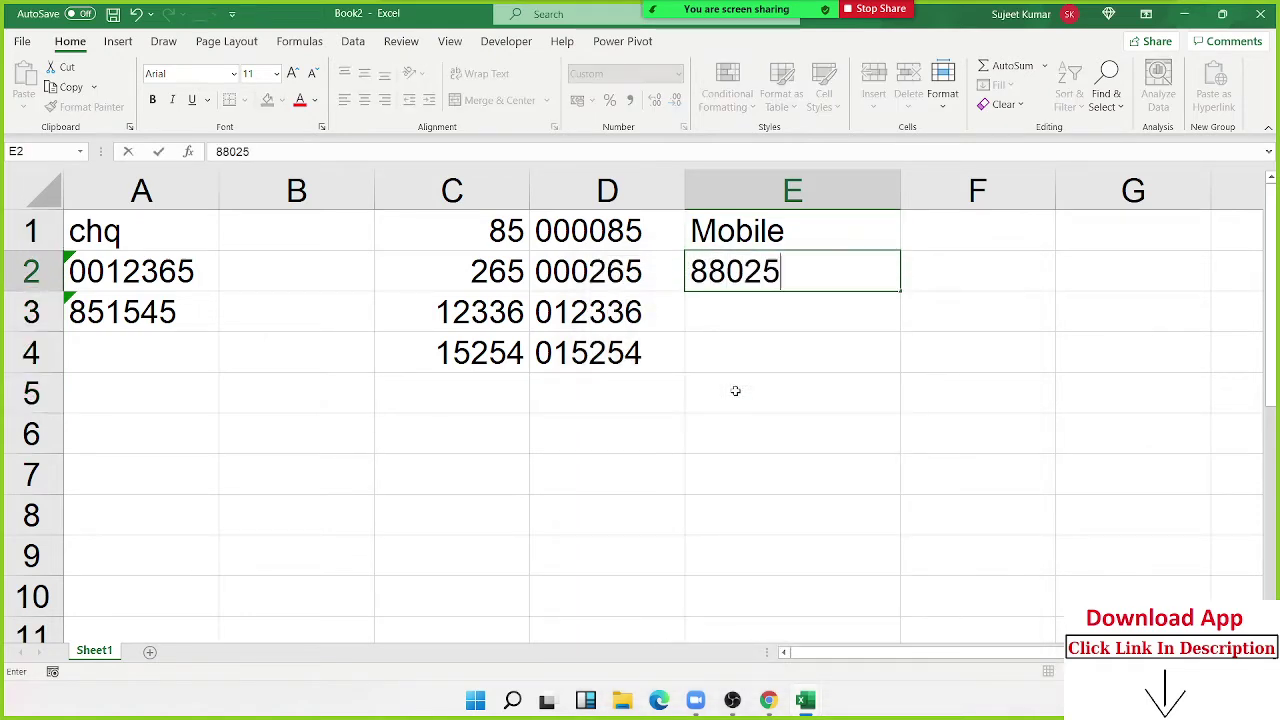
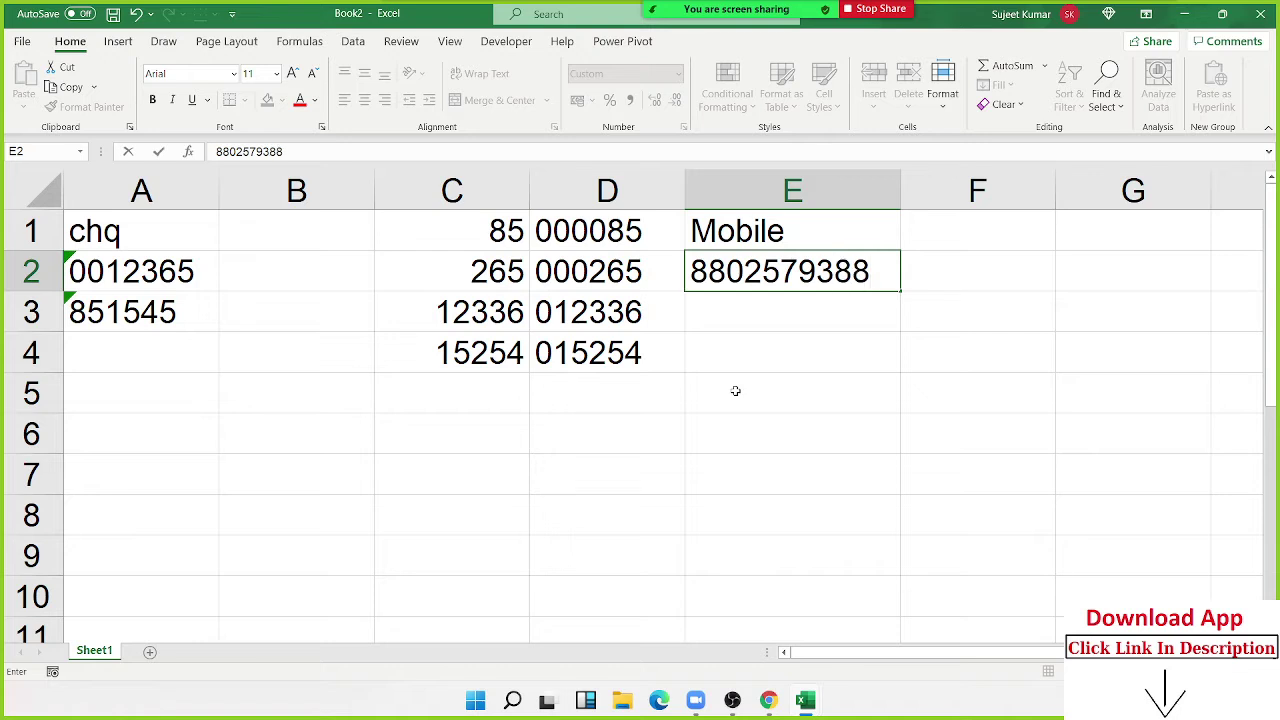
{"action": "key", "text": "Return"}
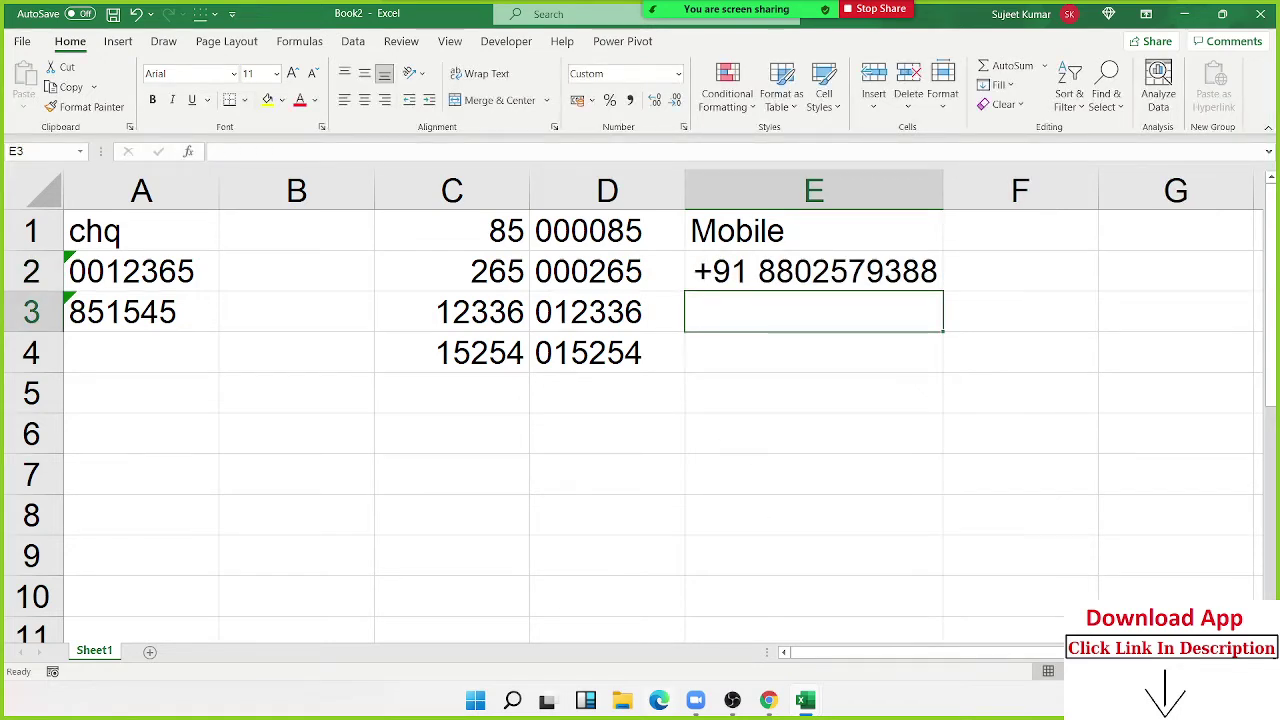
{"action": "mouse_move", "coordinate": [805, 700]}
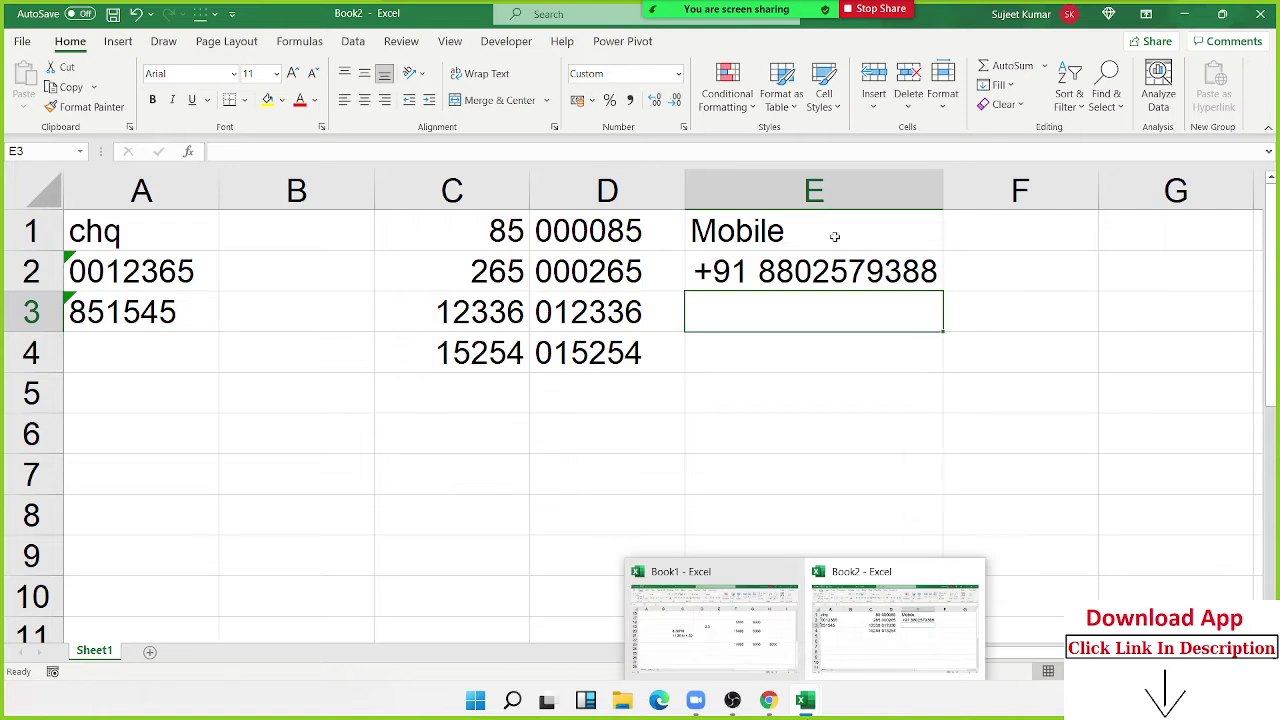
{"action": "left_click", "coordinate": [822, 280]}
{"action": "left_click", "coordinate": [818, 300]}
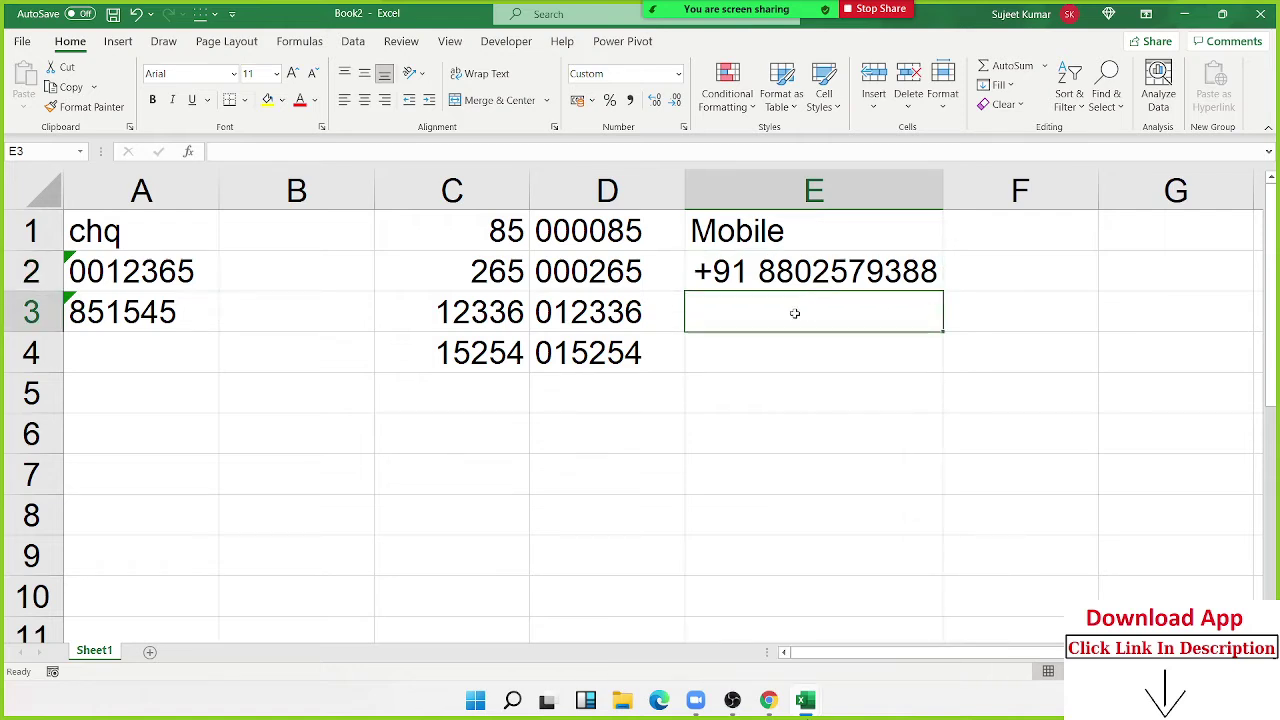
{"action": "type", "text": "88"}
{"action": "key", "text": "Return"}
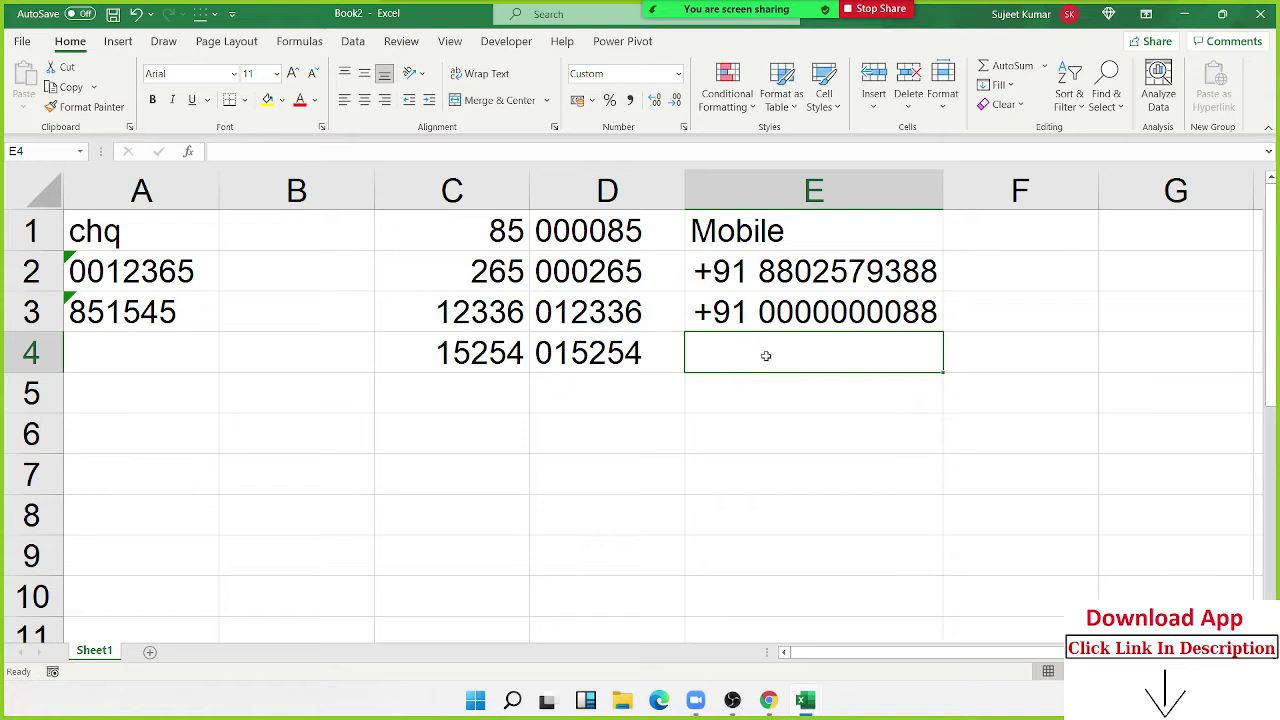
{"action": "left_click_drag", "start_coordinate": [778, 500], "coordinate": [762, 280]}
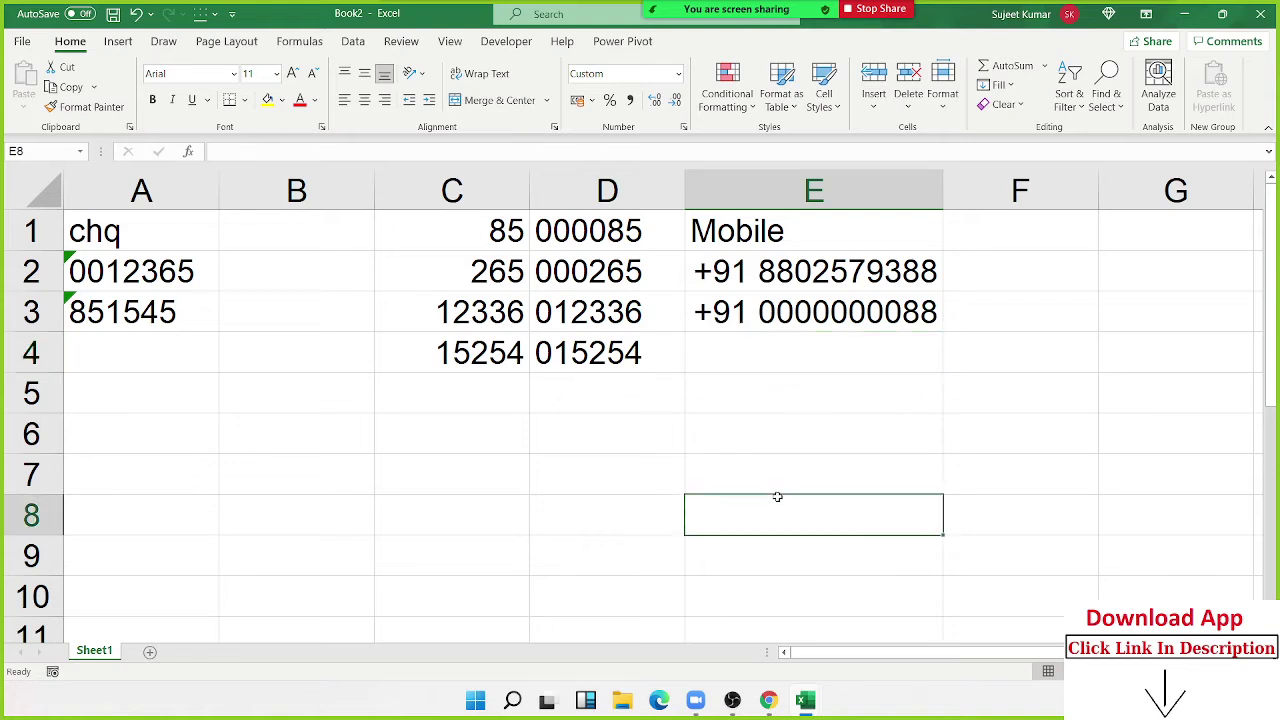
Step: Apply the custom format '+91 0' to the Mobile cells so 88 shows as +91 88
{"action": "left_click", "coordinate": [684, 127]}
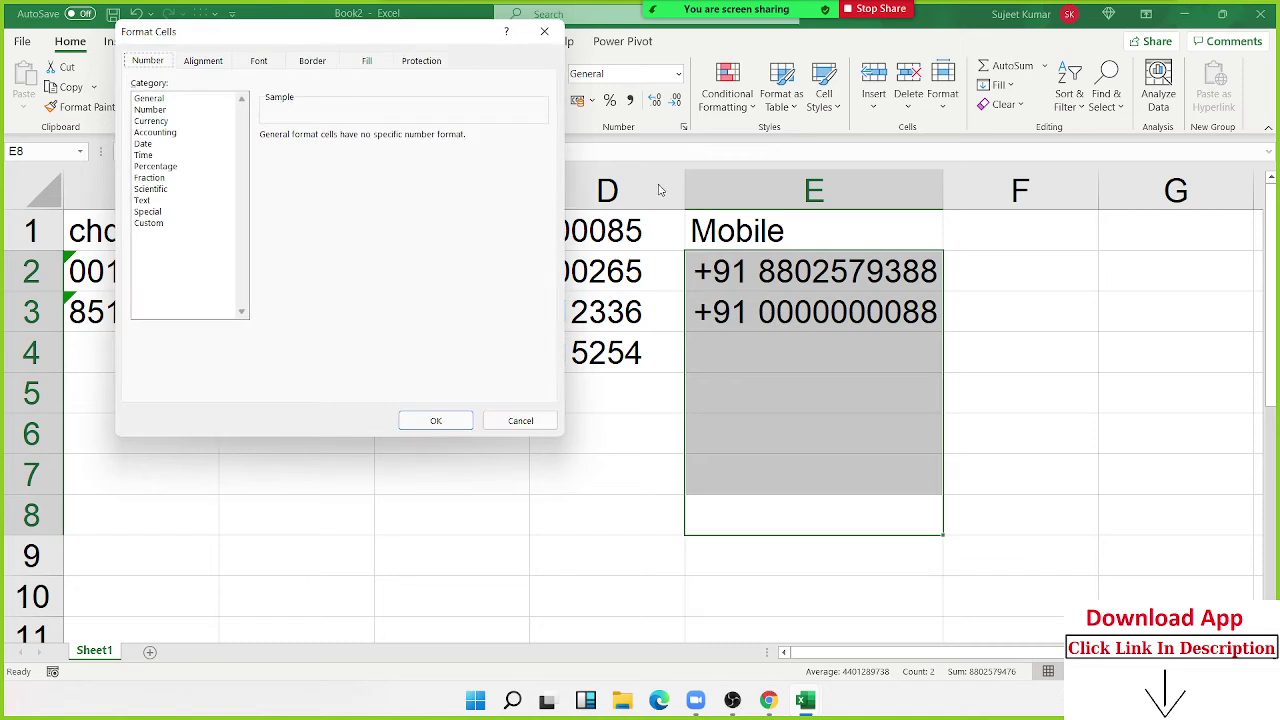
{"action": "left_click", "coordinate": [160, 224]}
{"action": "double_click", "coordinate": [295, 149]}
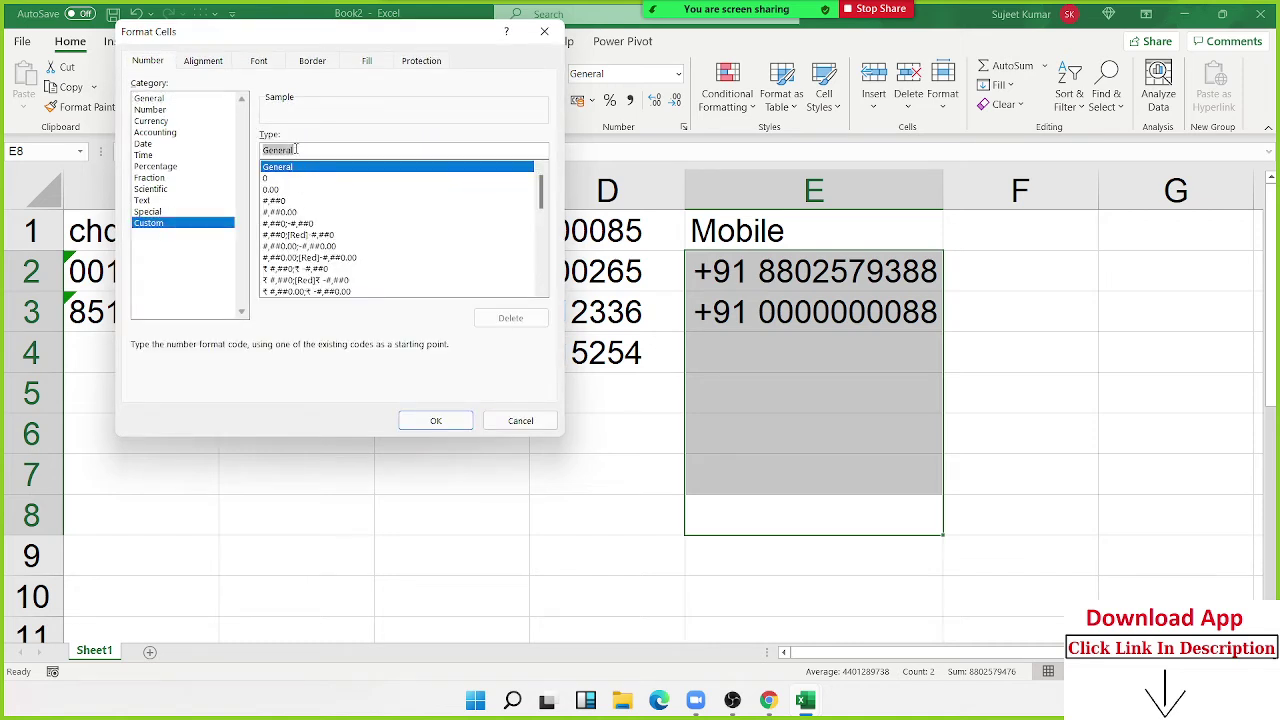
{"action": "type", "text": "+91"}
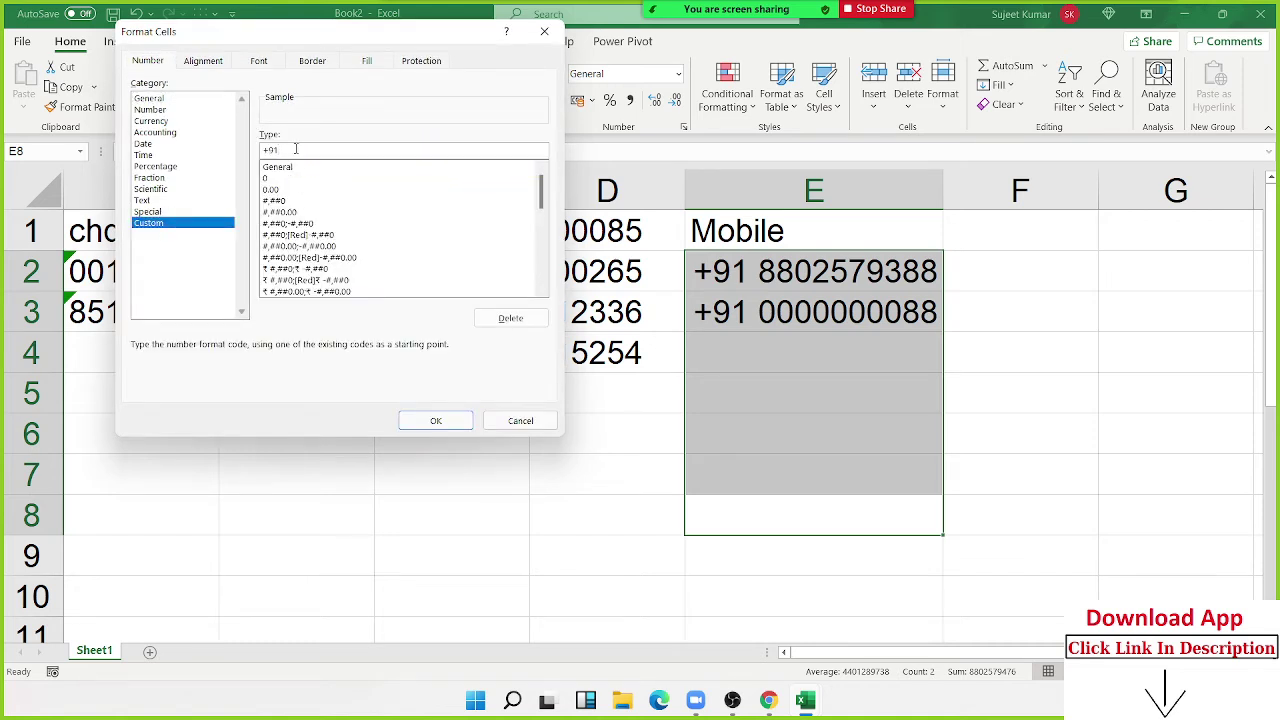
{"action": "type", "text": " 0"}
{"action": "key", "text": "Return"}
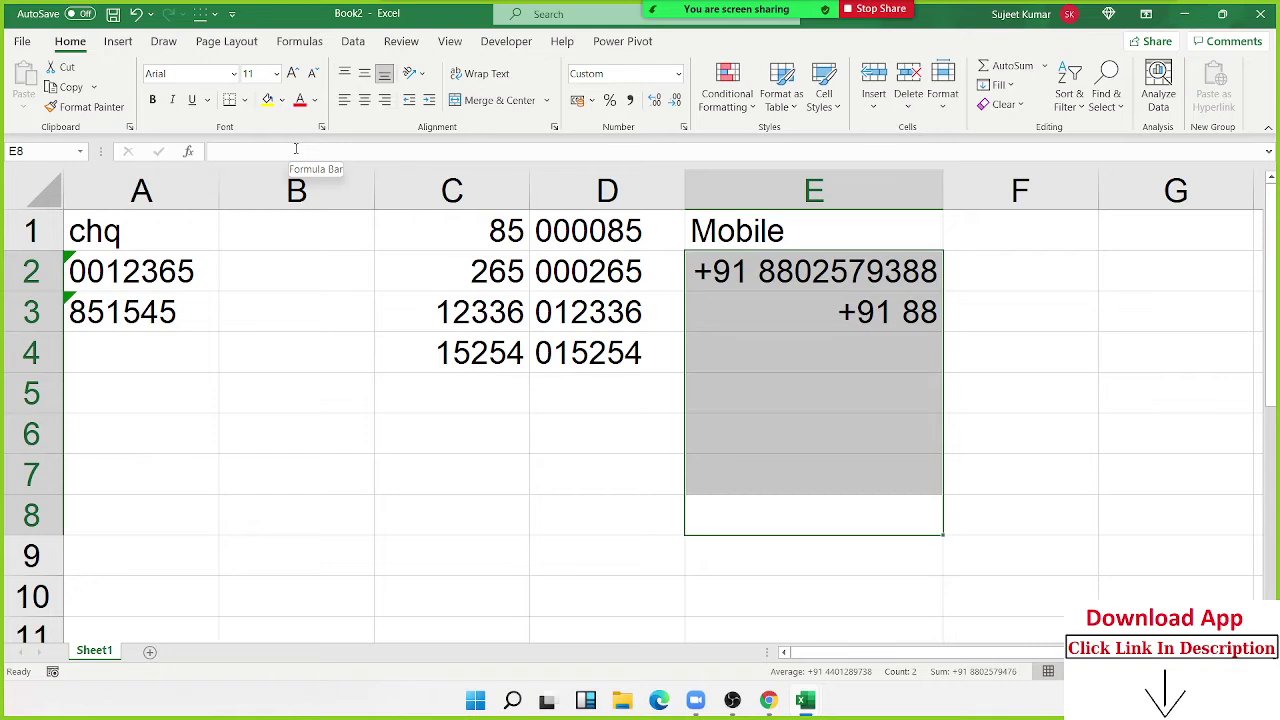
{"action": "key", "text": "Down"}
{"action": "key", "text": "Up"}
{"action": "key", "text": "Up"}
{"action": "key", "text": "Up"}
{"action": "key", "text": "Up"}
{"action": "key", "text": "Up"}
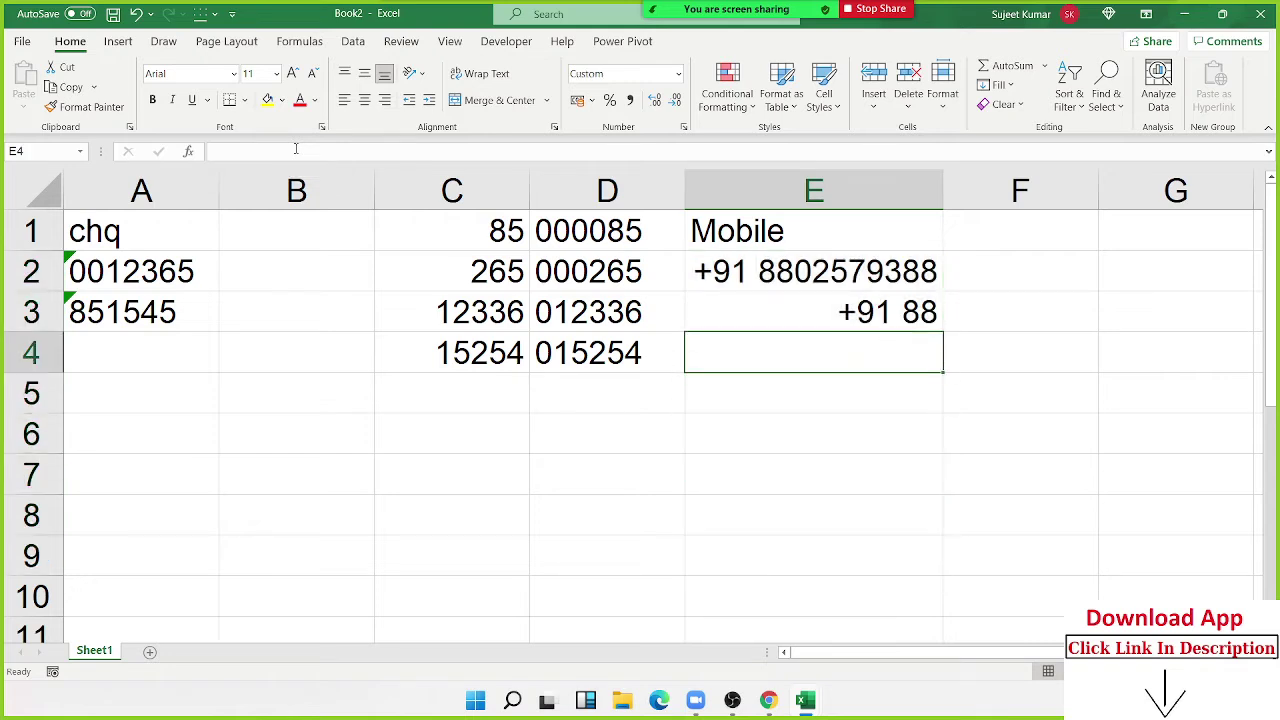
{"action": "key", "text": "Up"}
{"action": "key", "text": "Up"}
{"action": "key", "text": "Down"}
{"action": "key", "text": "Right"}
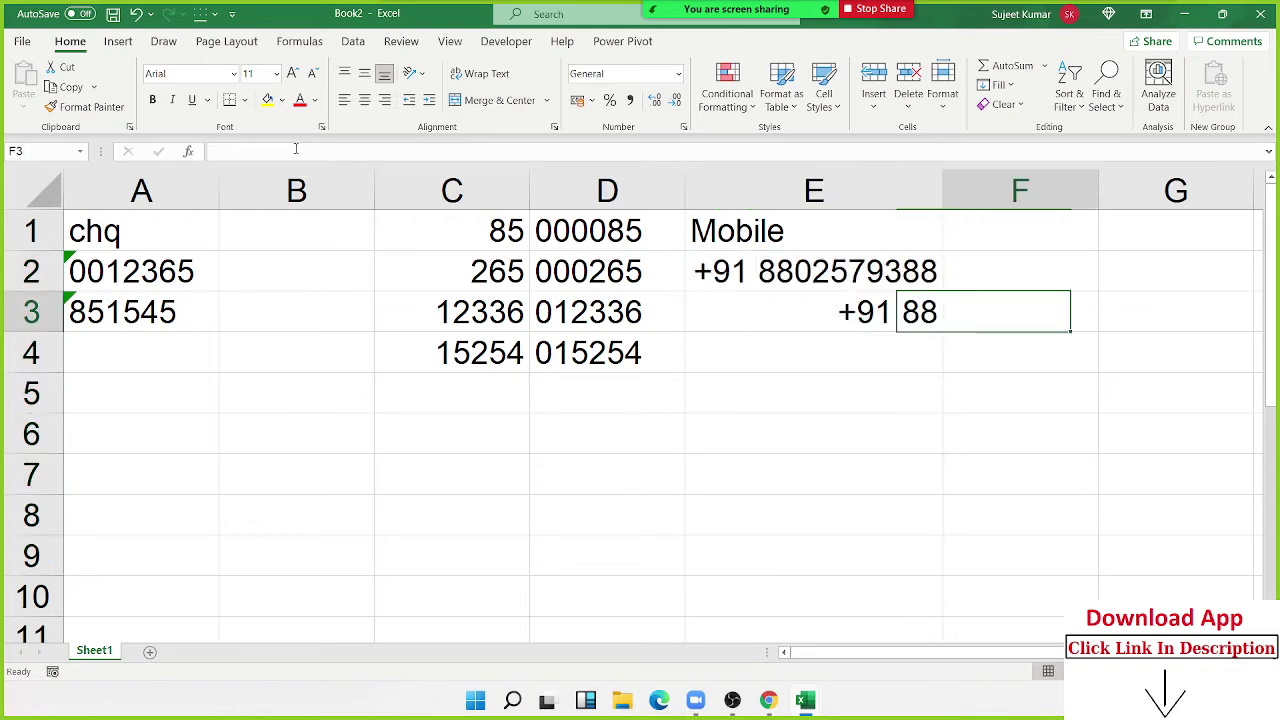
{"action": "key", "text": "Right"}
{"action": "key", "text": "Right"}
{"action": "key", "text": "Right"}
{"action": "key", "text": "Right"}
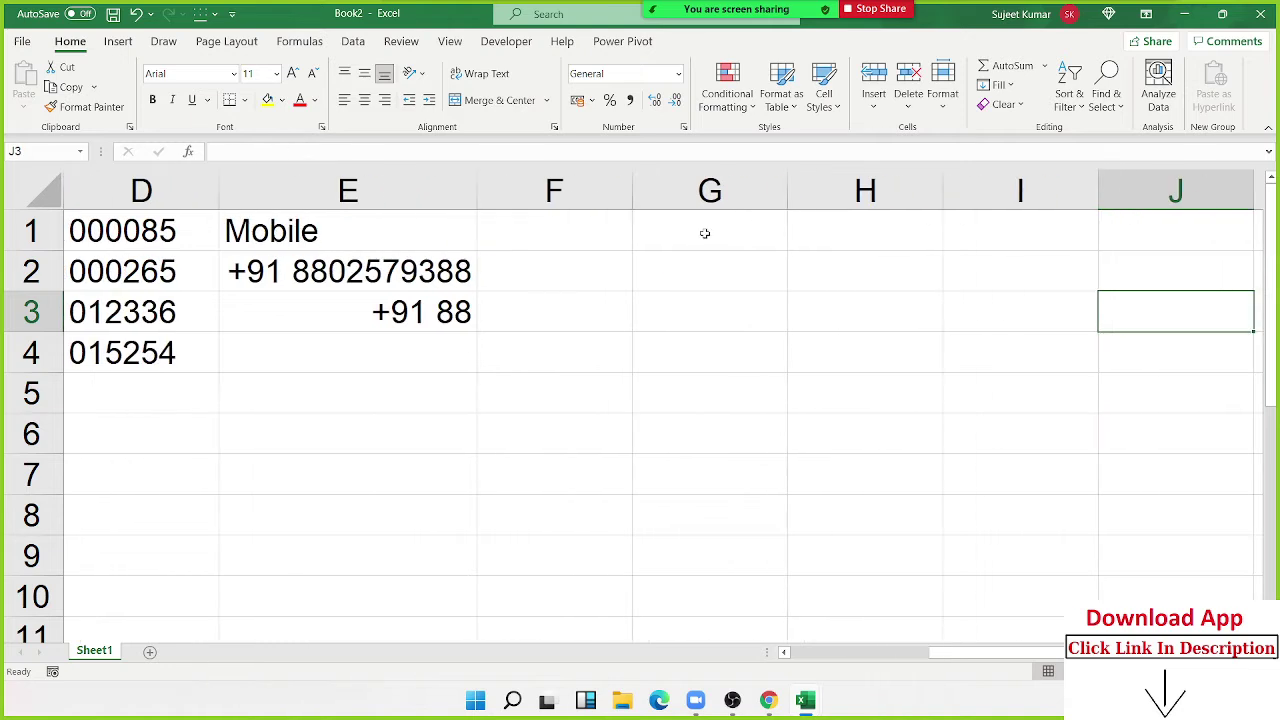
Step: Add an ID header in F1 and give the cells below a dash-separated custom number format
{"action": "left_click", "coordinate": [586, 232]}
{"action": "type", "text": "ID"}
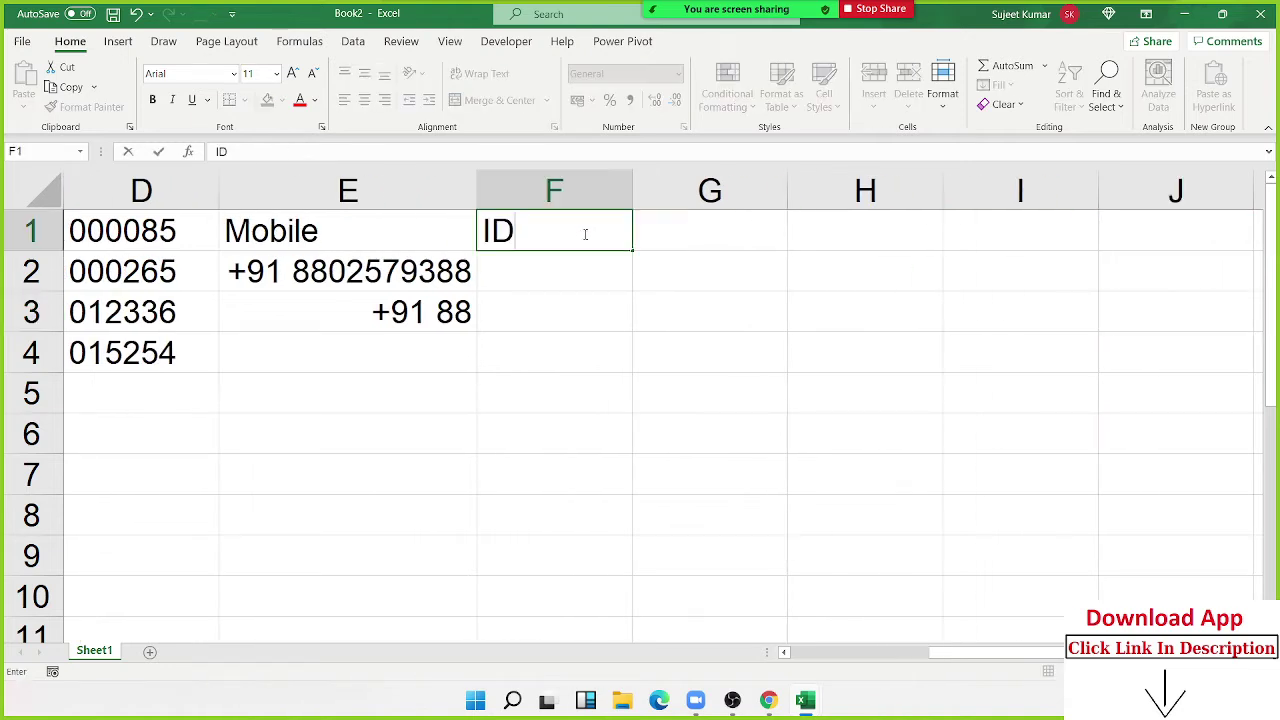
{"action": "key", "text": "Return"}
{"action": "left_click_drag", "start_coordinate": [520, 272], "coordinate": [516, 394]}
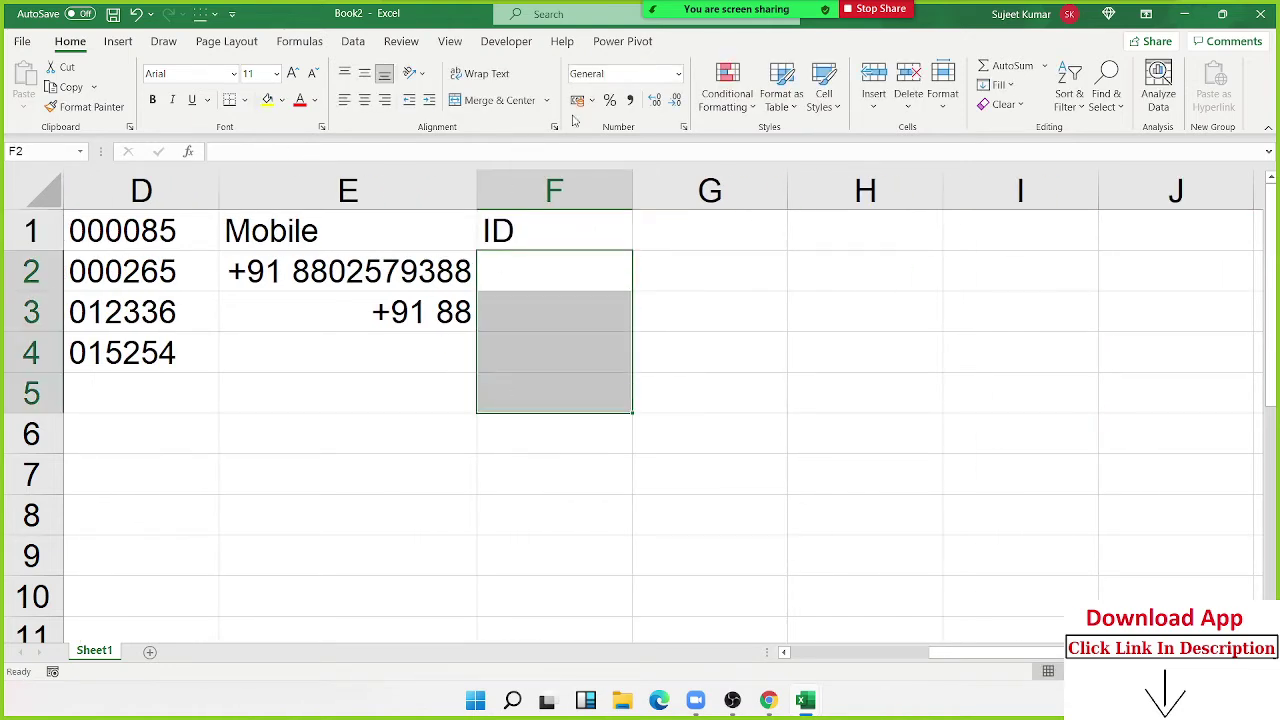
{"action": "left_click", "coordinate": [684, 127]}
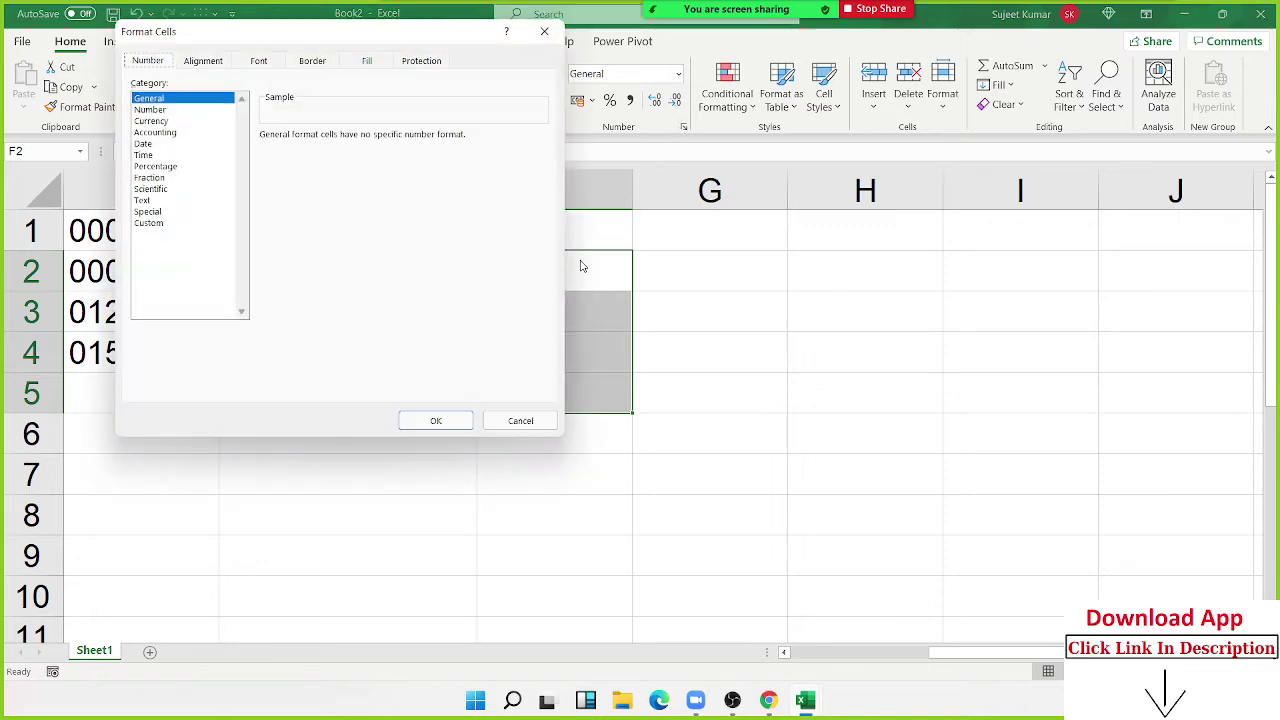
{"action": "left_click", "coordinate": [170, 223]}
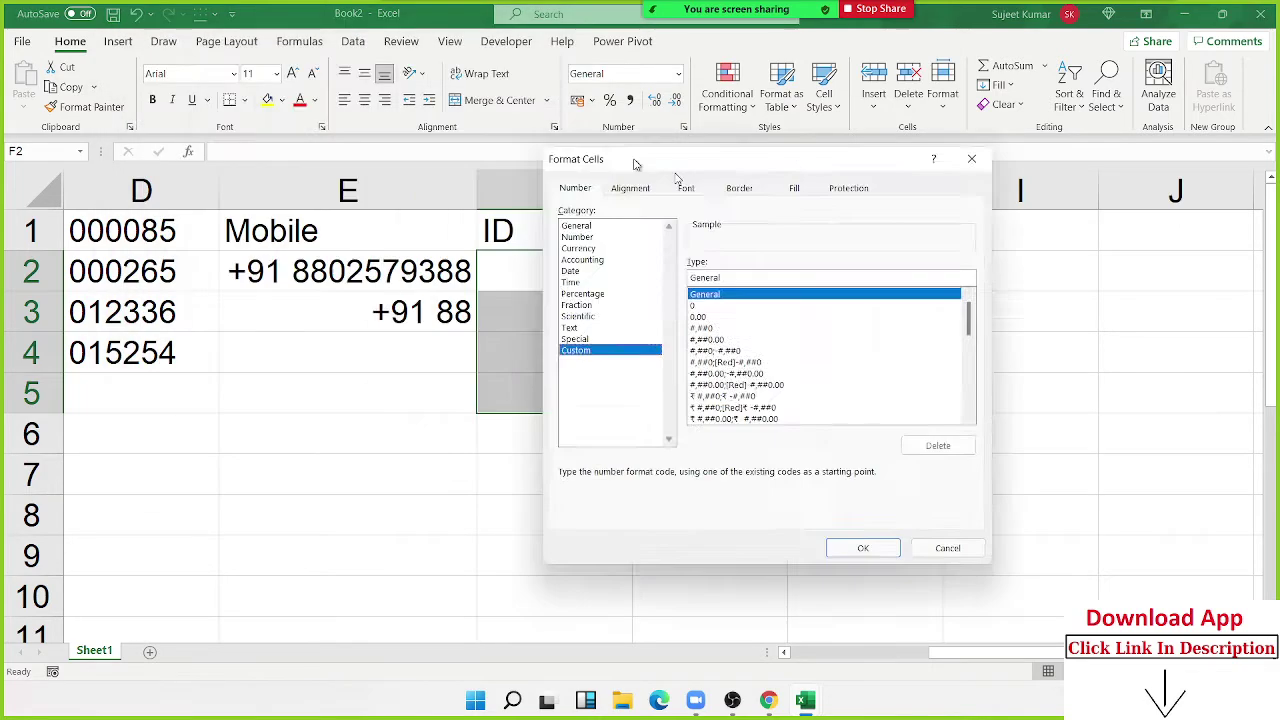
{"action": "left_click_drag", "start_coordinate": [207, 44], "coordinate": [853, 187]}
{"action": "double_click", "coordinate": [920, 291]}
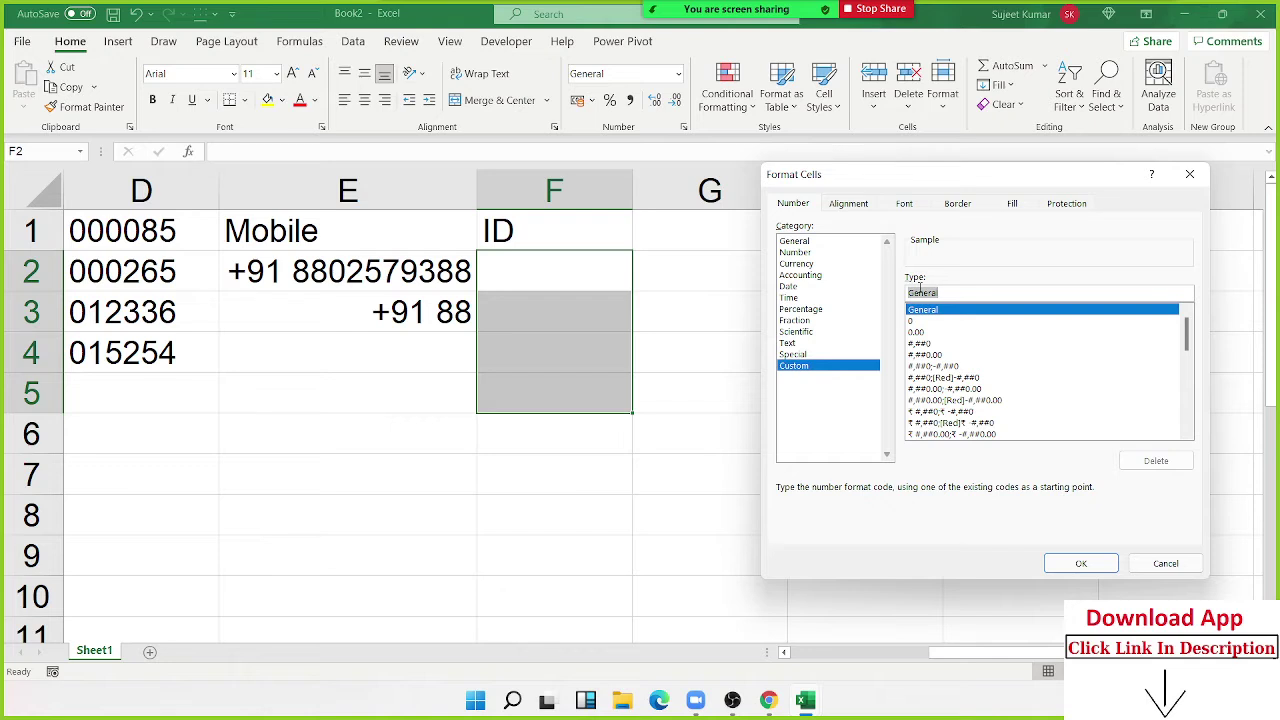
{"action": "type", "text": "###  ###  ###"}
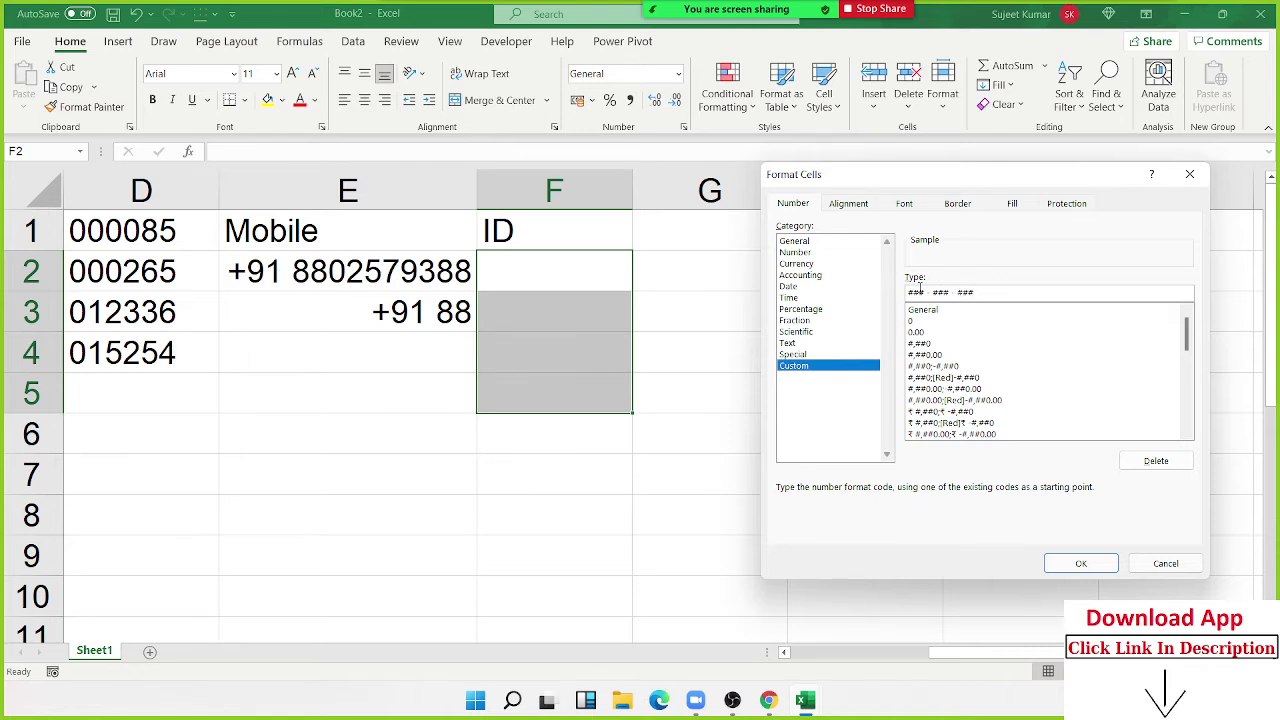
{"action": "key", "text": "Return"}
Step: Enter the ID 123 - 963 - 125 in F2
{"action": "key", "text": "Up"}
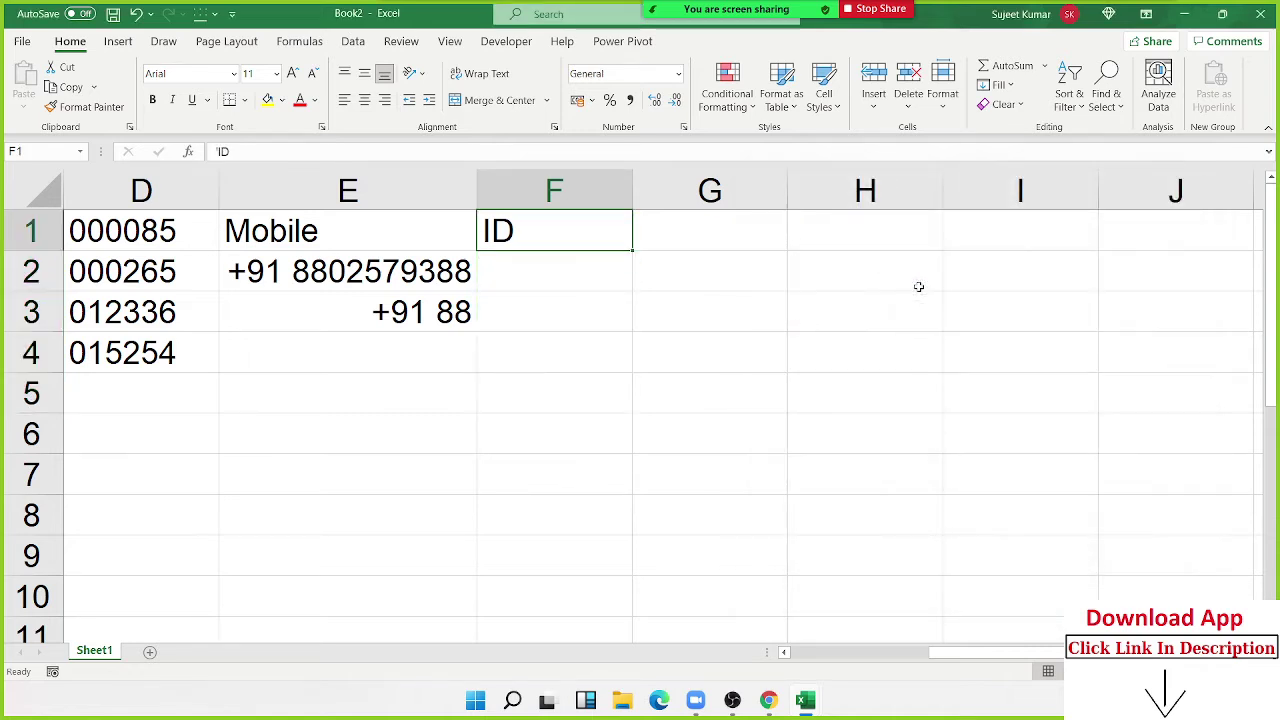
{"action": "key", "text": "Down"}
{"action": "type", "text": "123 - 96"}
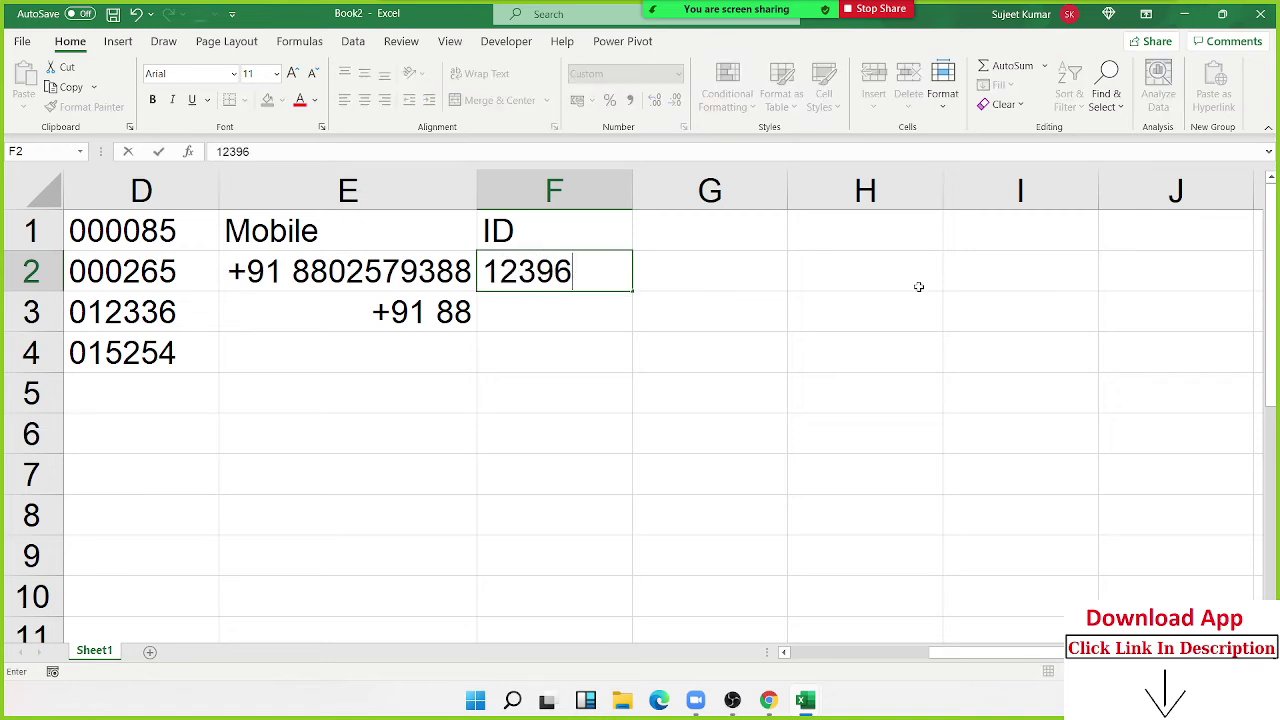
{"action": "type", "text": "3 - 125"}
{"action": "key", "text": "Return"}
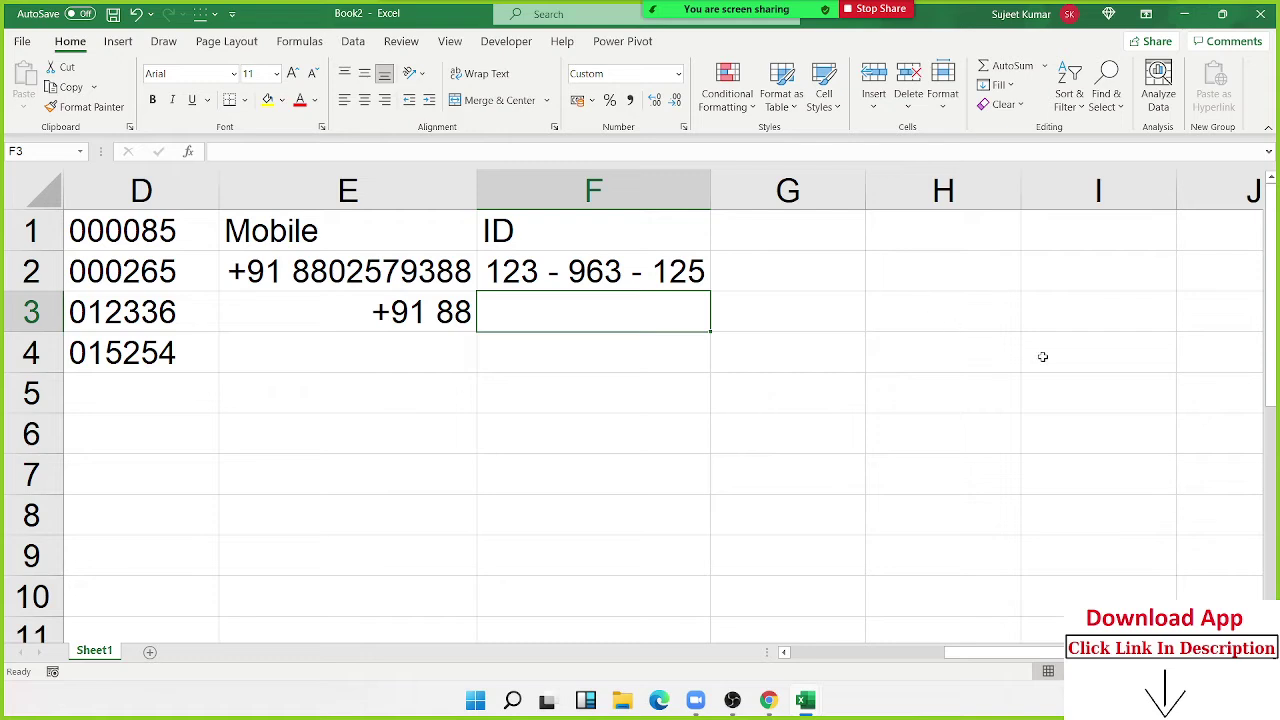
{"action": "left_click", "coordinate": [737, 246]}
Step: Type the A/c heading in G1 and a 12-digit account number in G2
{"action": "type", "text": "A/"}
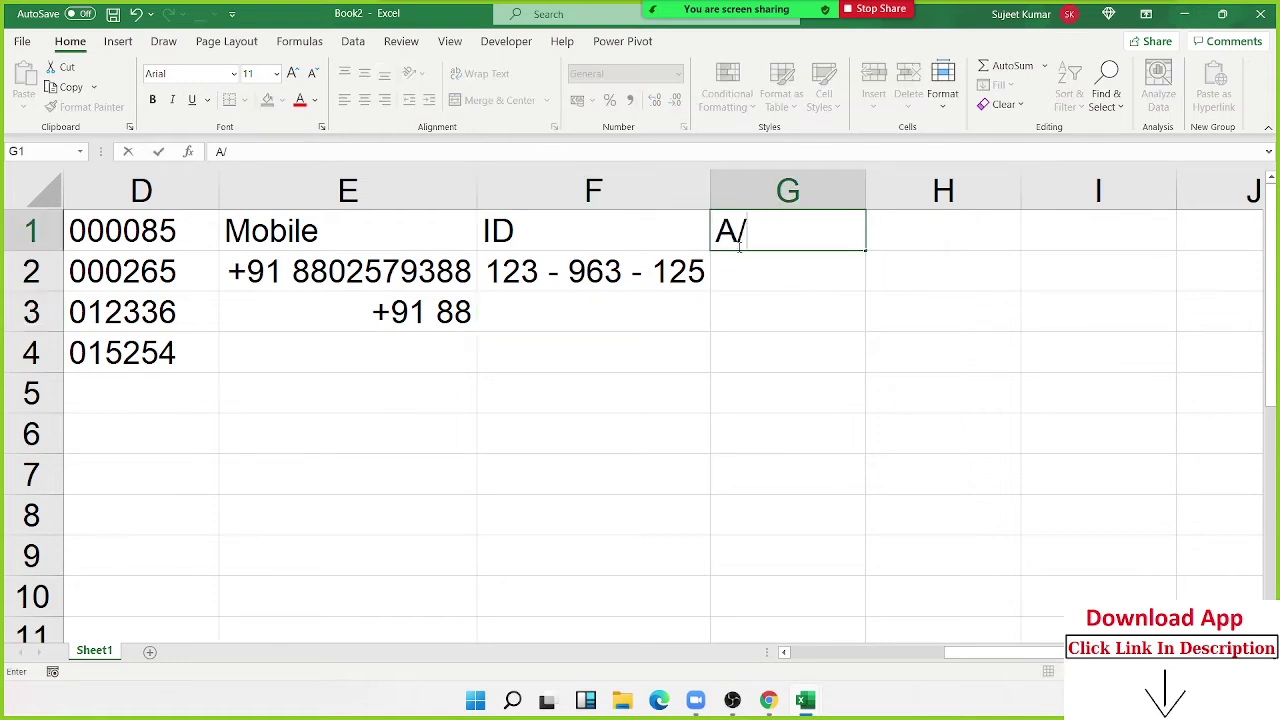
{"action": "type", "text": "c"}
{"action": "key", "text": "Return"}
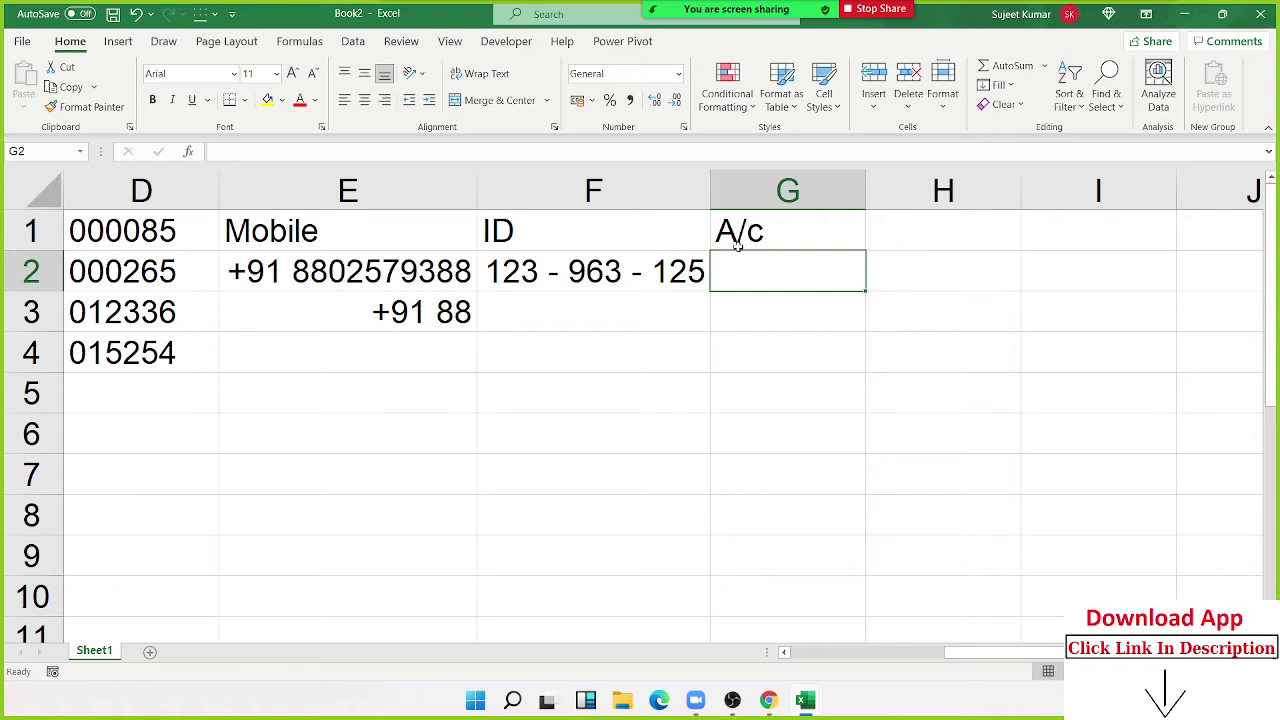
{"action": "type", "text": "1234567"}
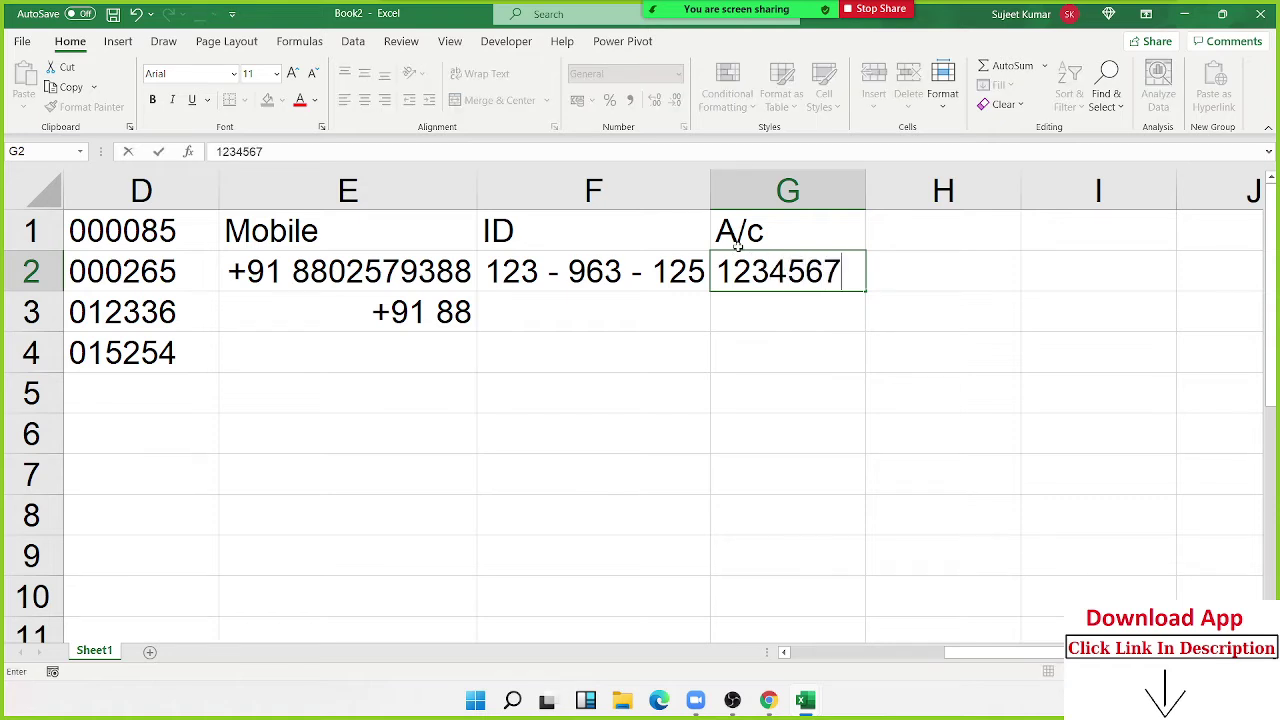
{"action": "type", "text": "8901"}
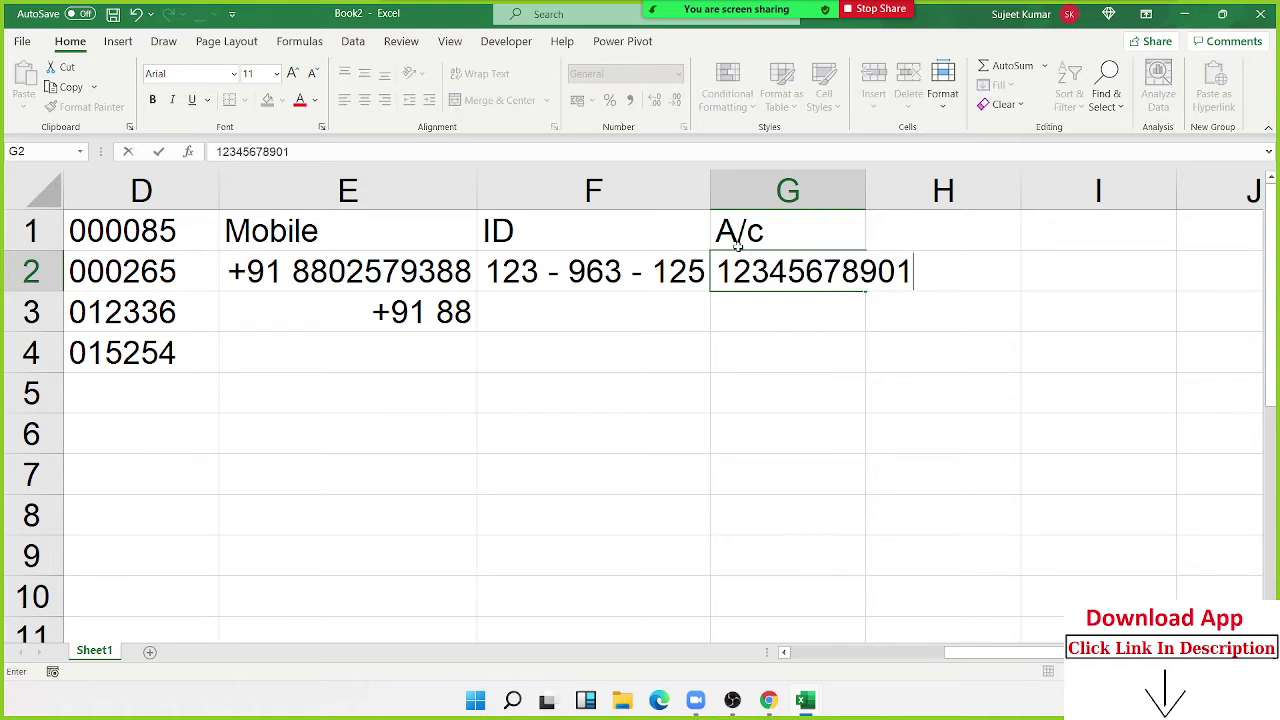
{"action": "key", "text": "Return"}
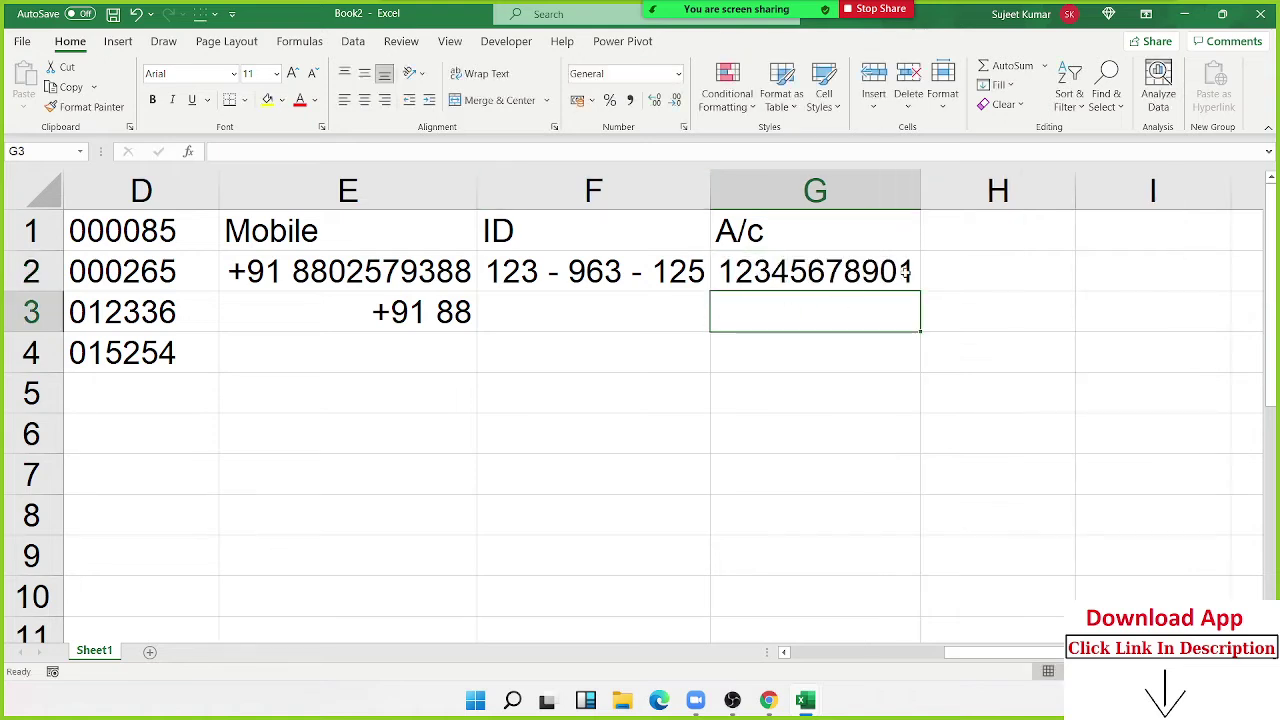
{"action": "left_click", "coordinate": [907, 267]}
{"action": "double_click", "coordinate": [907, 267]}
{"action": "type", "text": "5"}
{"action": "key", "text": "Return"}
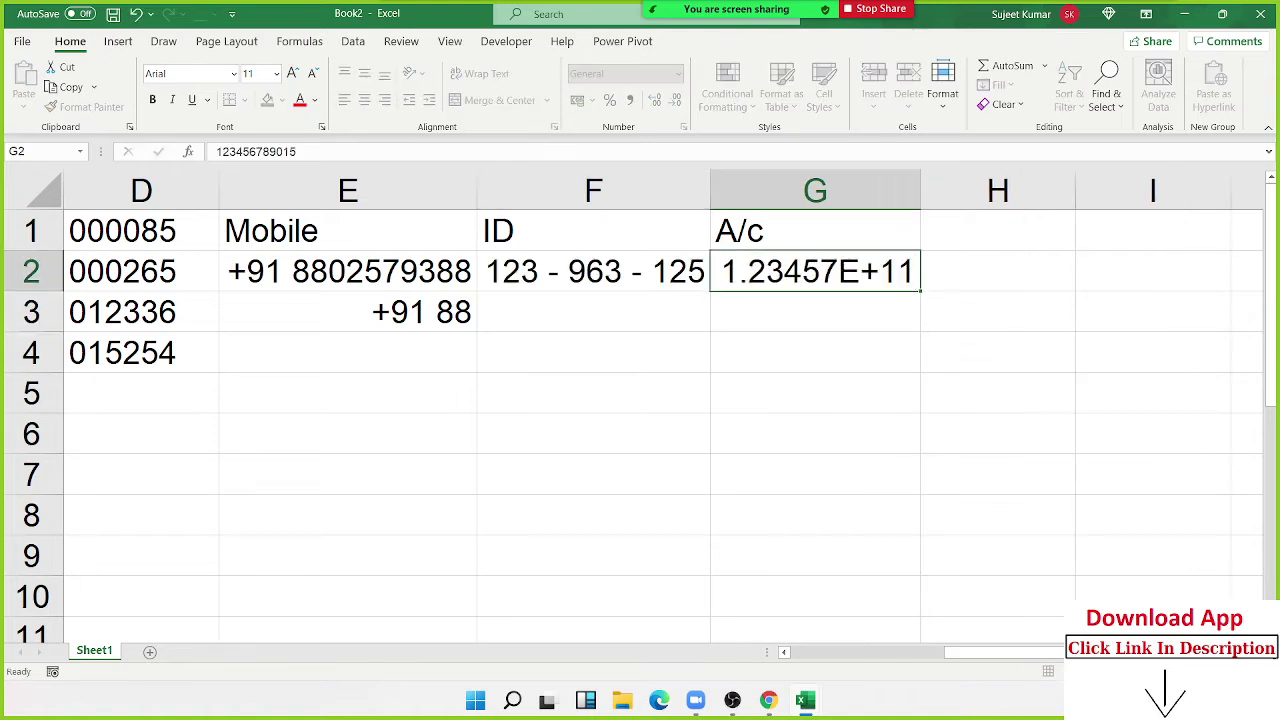
{"action": "left_click", "coordinate": [888, 268]}
Step: Give G2:G4 the custom number format # so the account number shows every digit
{"action": "left_click_drag", "start_coordinate": [888, 268], "coordinate": [877, 360]}
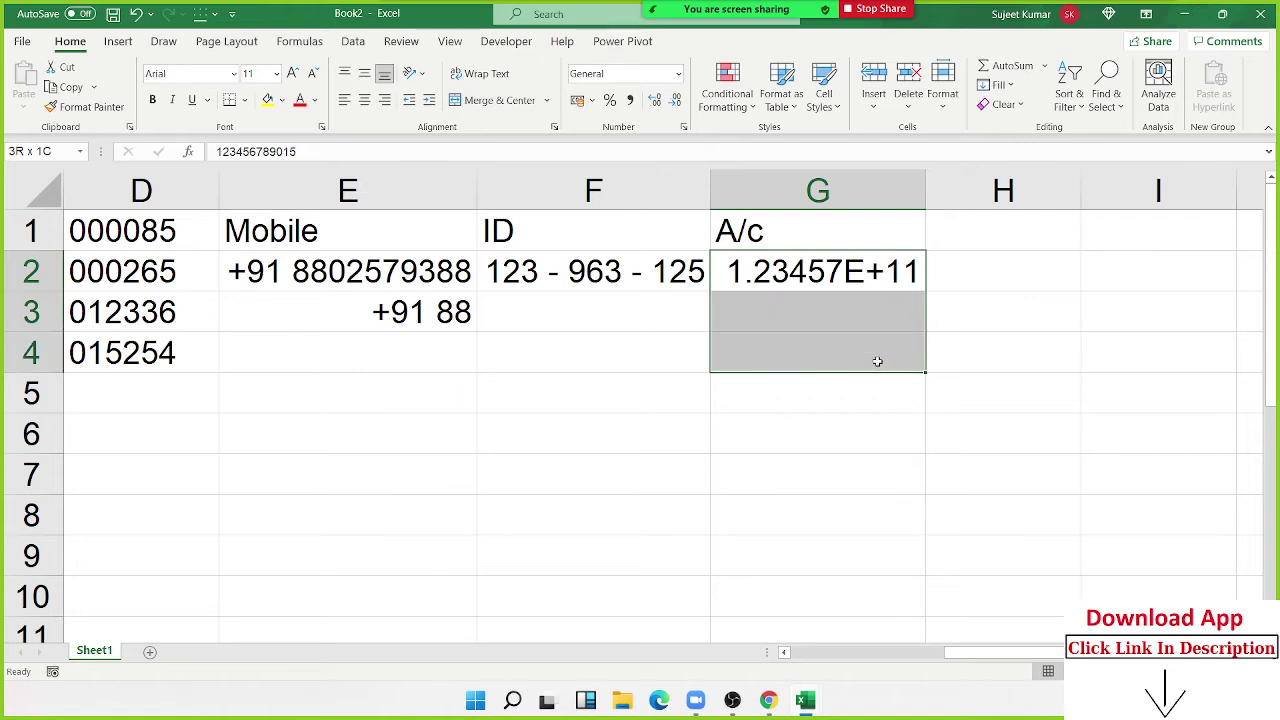
{"action": "left_click", "coordinate": [683, 127]}
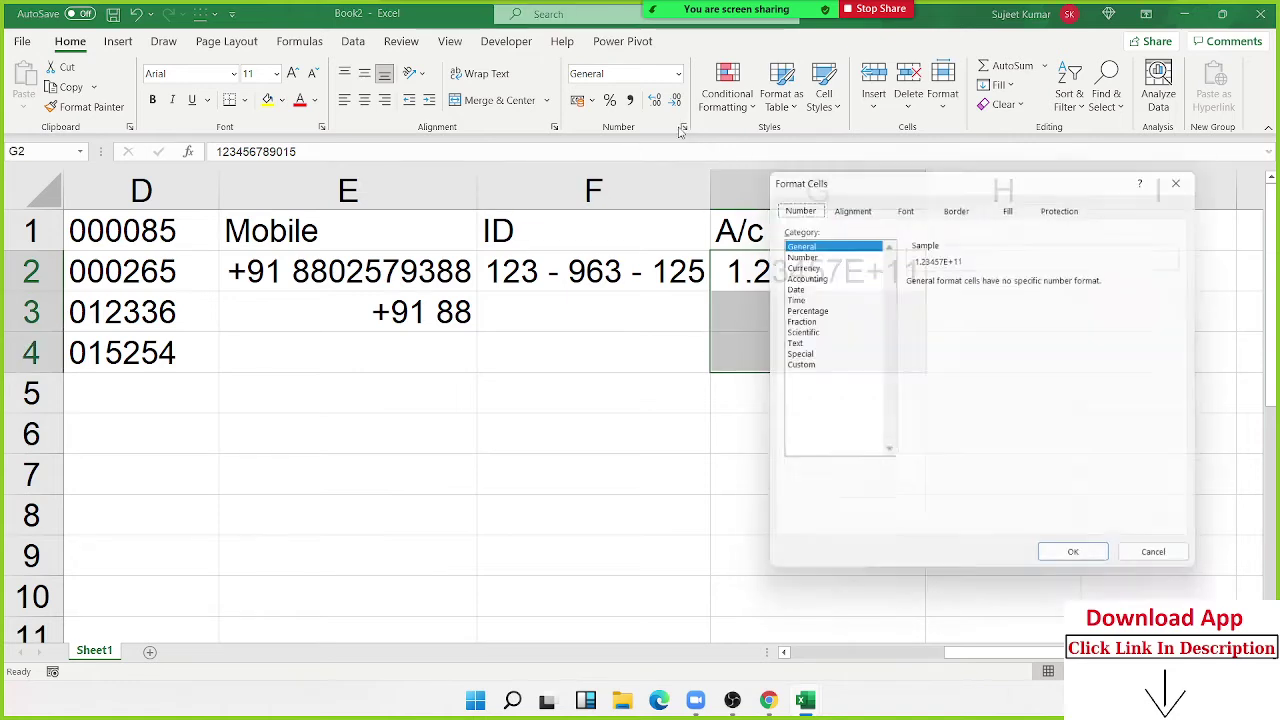
{"action": "left_click", "coordinate": [793, 366]}
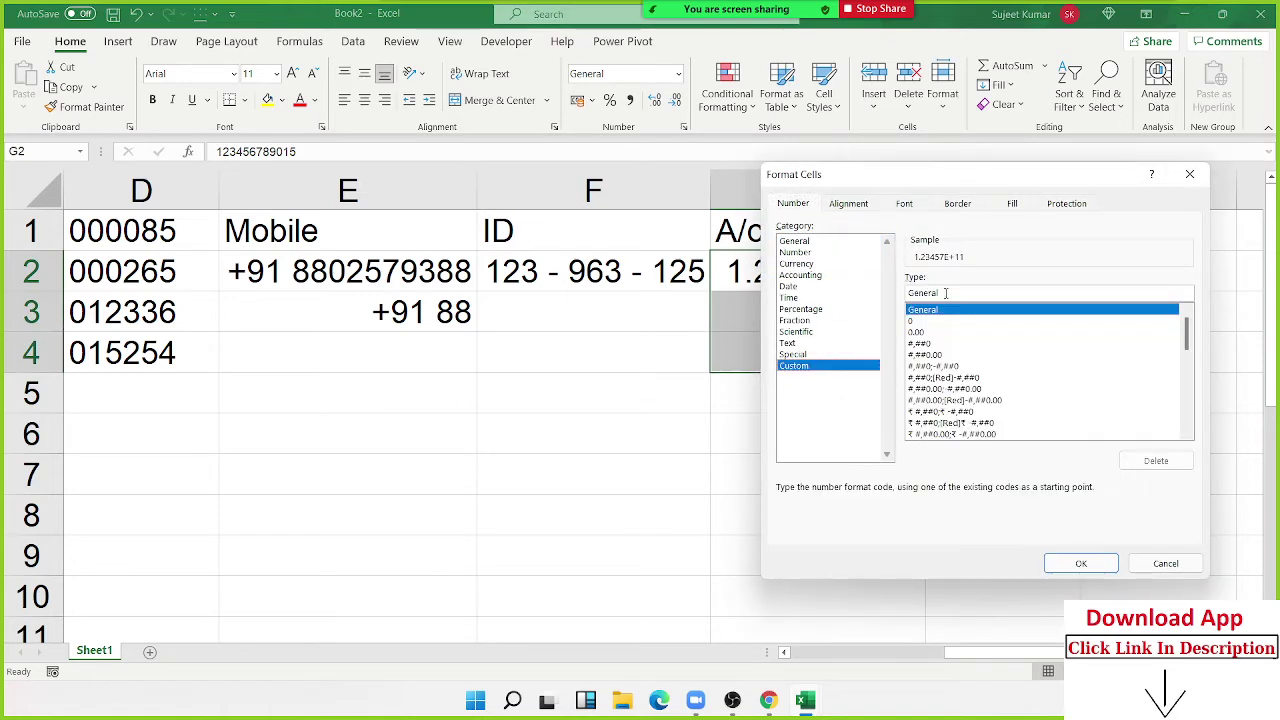
{"action": "double_click", "coordinate": [946, 294]}
{"action": "type", "text": "#"}
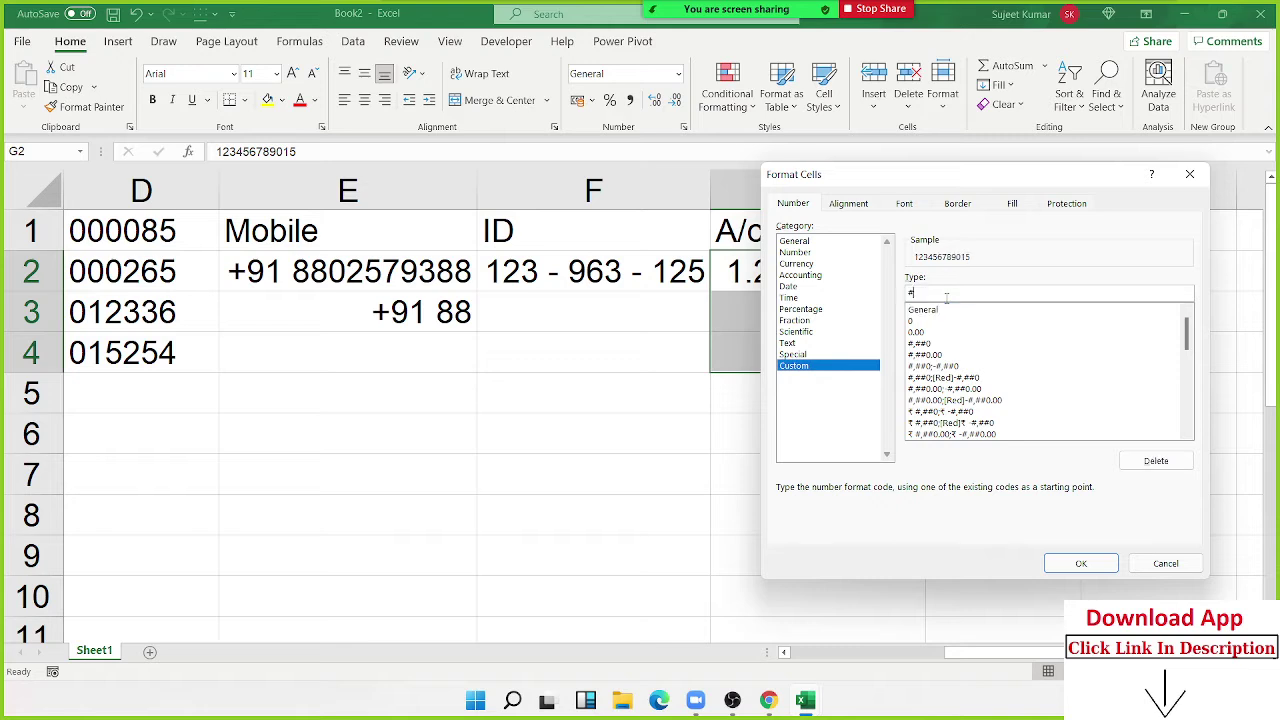
{"action": "key", "text": "Return"}
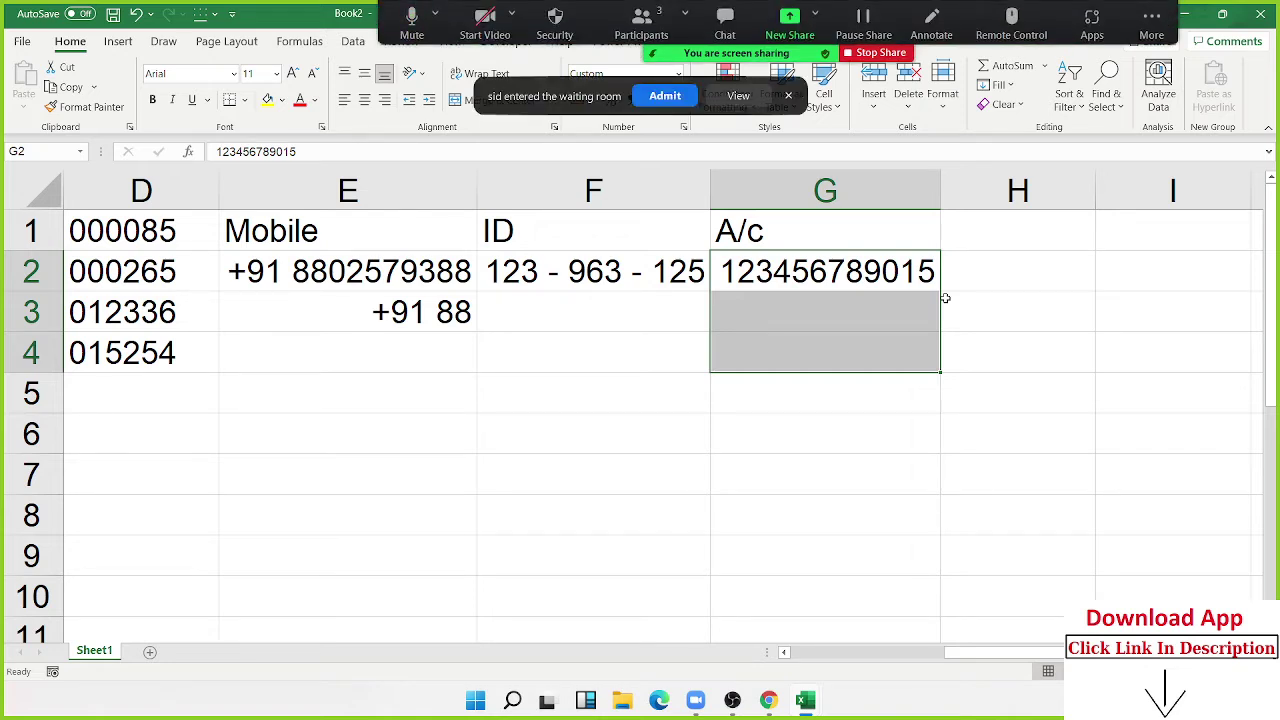
Step: Admit the waiting participant into the Zoom meeting and check the participants list
{"action": "left_click", "coordinate": [665, 95]}
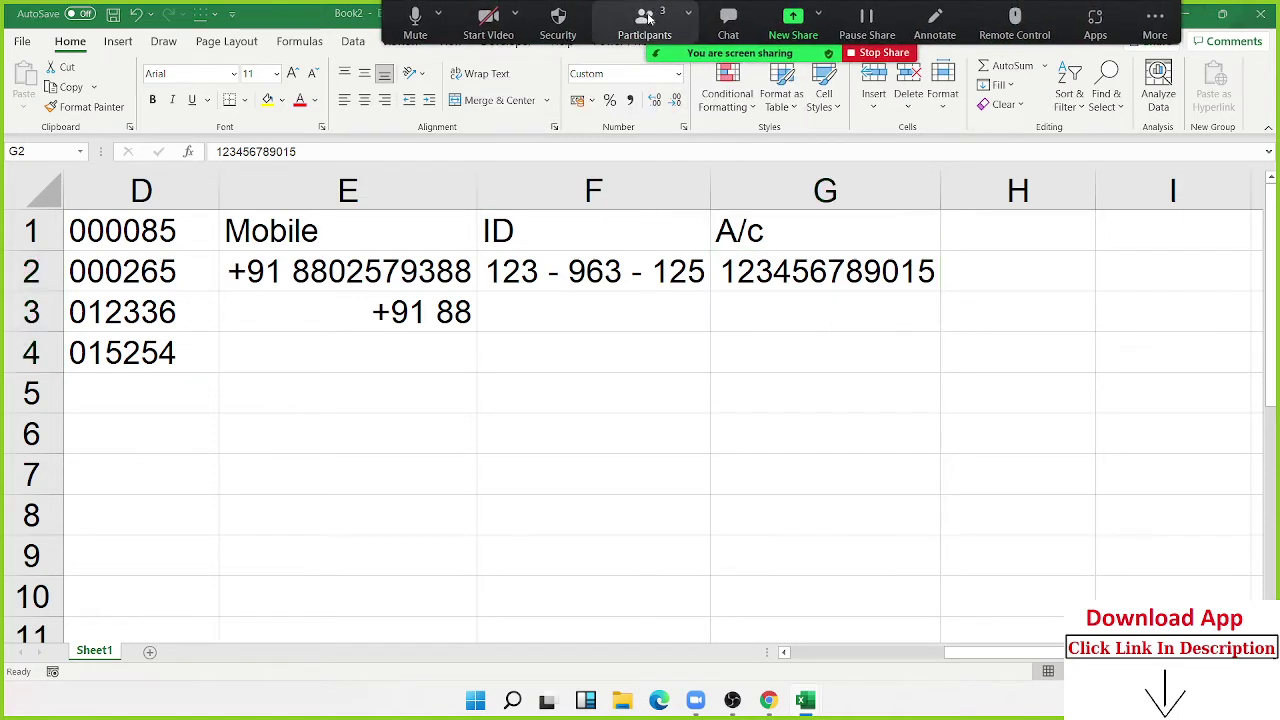
{"action": "left_click", "coordinate": [648, 17]}
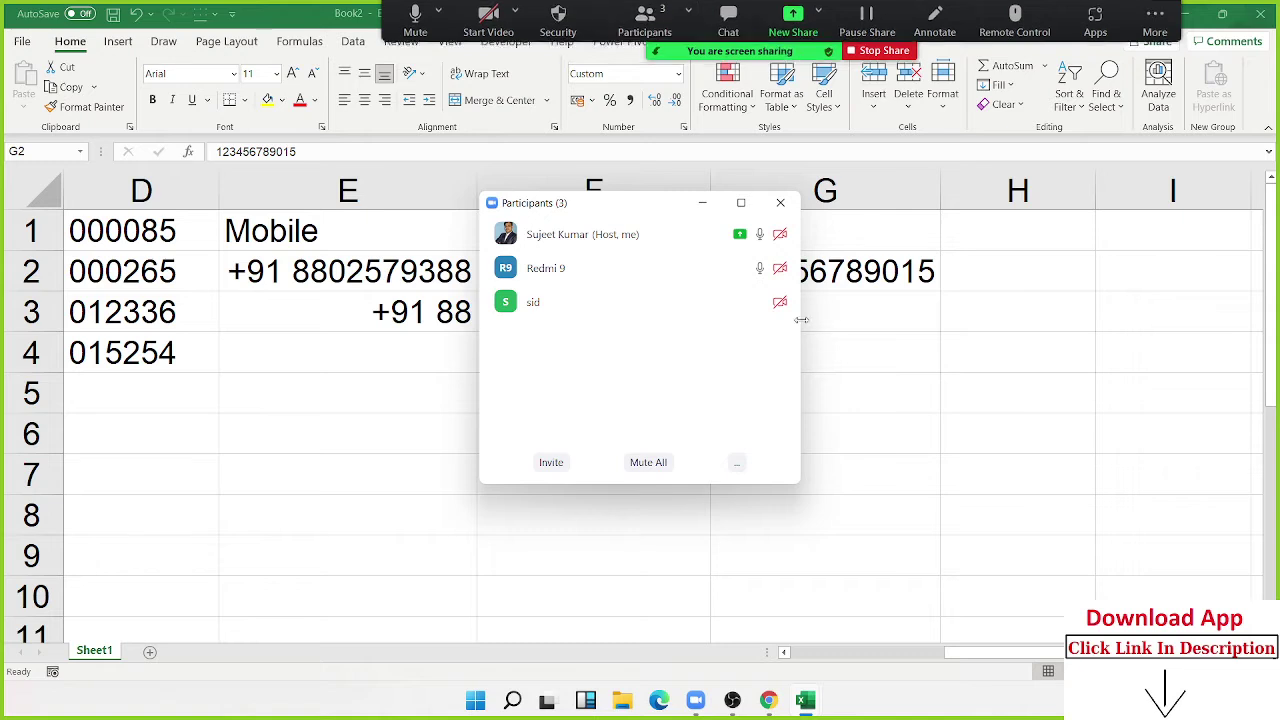
{"action": "left_click", "coordinate": [762, 302]}
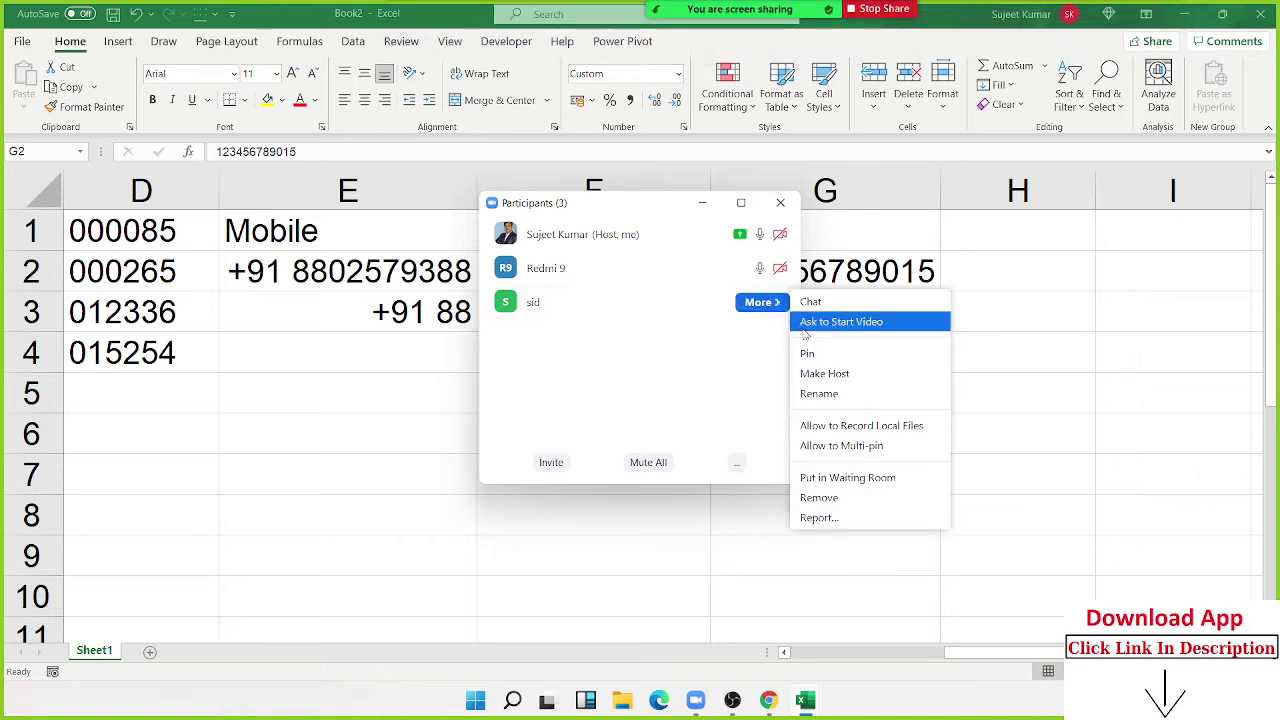
{"action": "left_click", "coordinate": [834, 428]}
{"action": "mouse_move", "coordinate": [795, 235]}
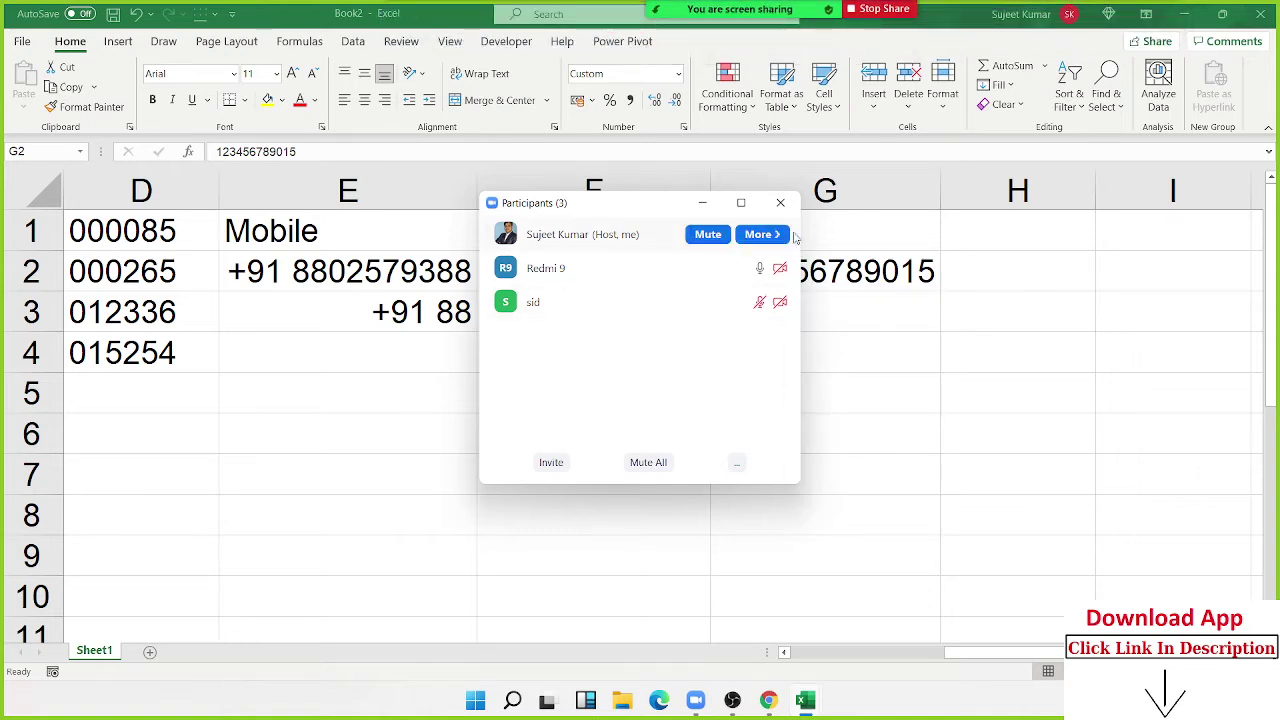
{"action": "left_click", "coordinate": [780, 203]}
Step: Lengthen the G2 account number to 16 digits by adding 85, then 9, then 6
{"action": "double_click", "coordinate": [829, 265]}
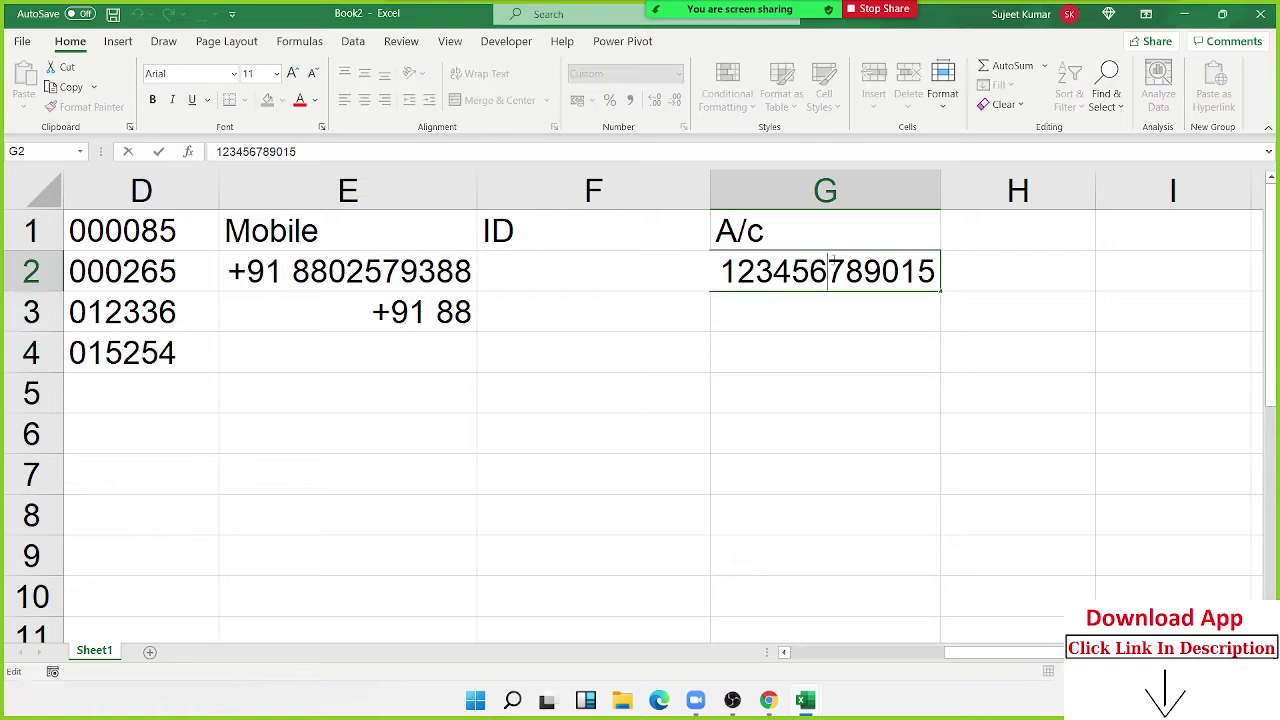
{"action": "type", "text": "85"}
{"action": "key", "text": "Return"}
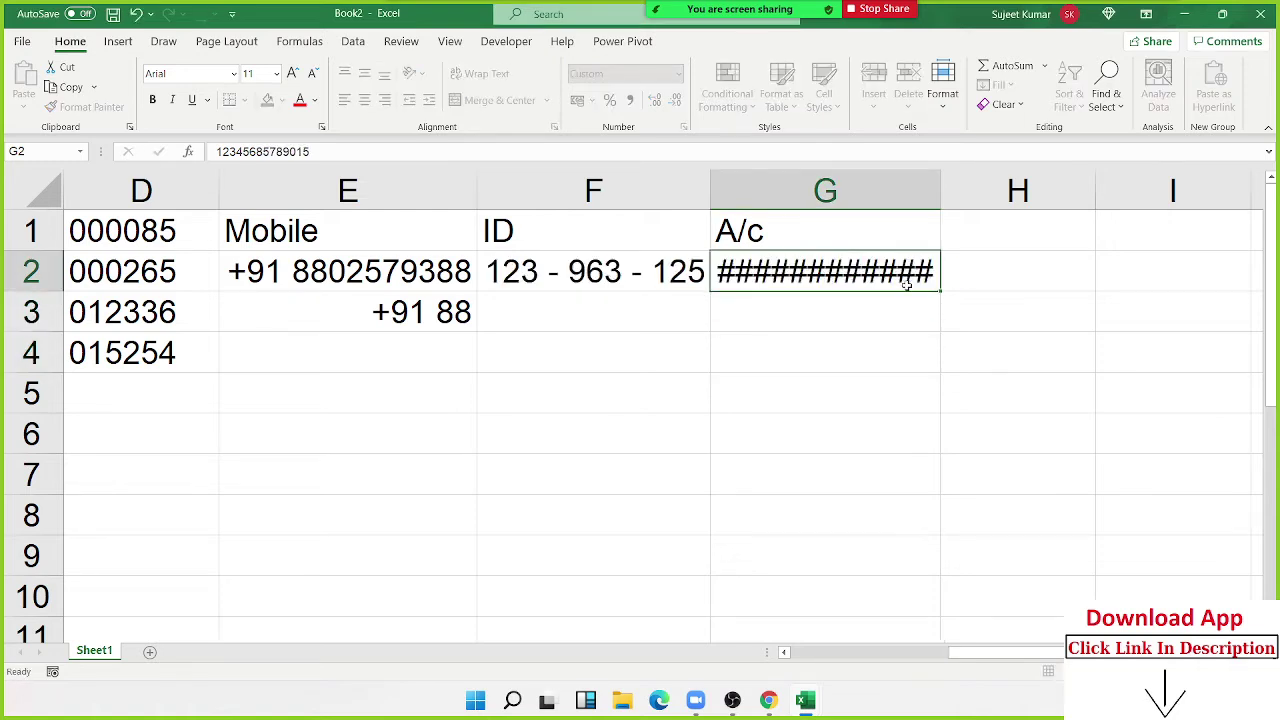
{"action": "left_click", "coordinate": [918, 273]}
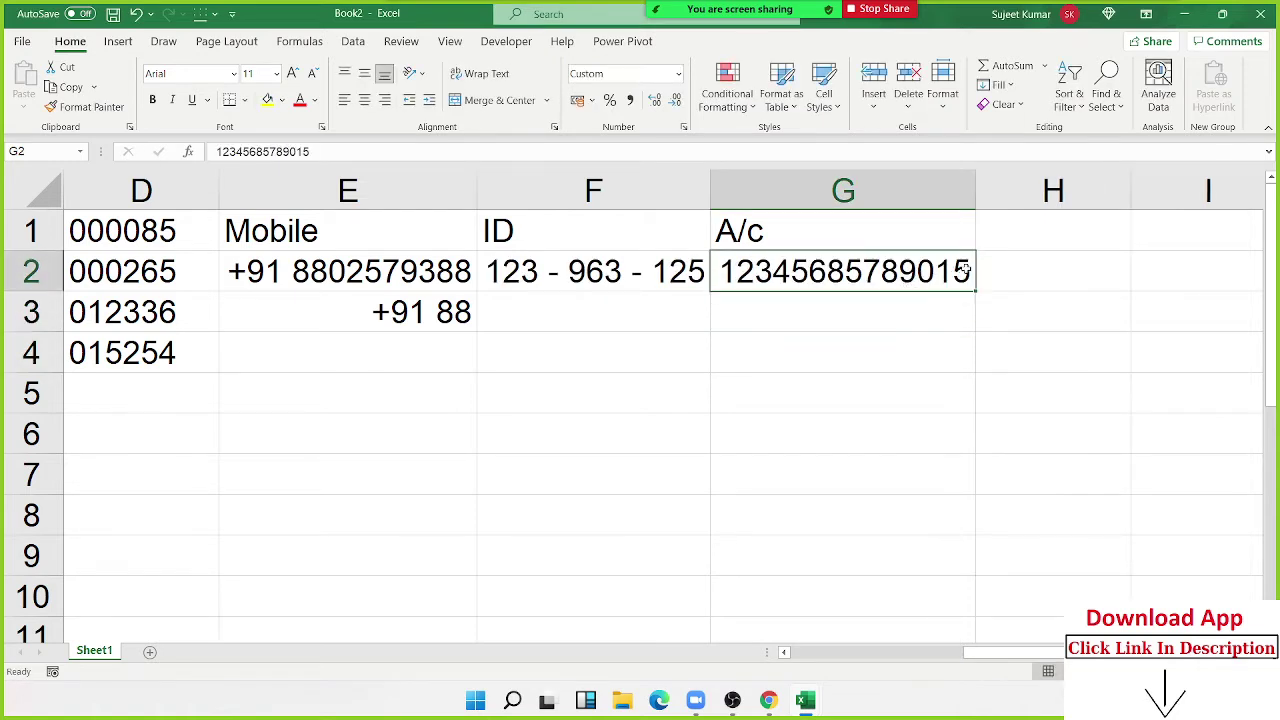
{"action": "double_click", "coordinate": [966, 270]}
{"action": "type", "text": "9"}
{"action": "key", "text": "Return"}
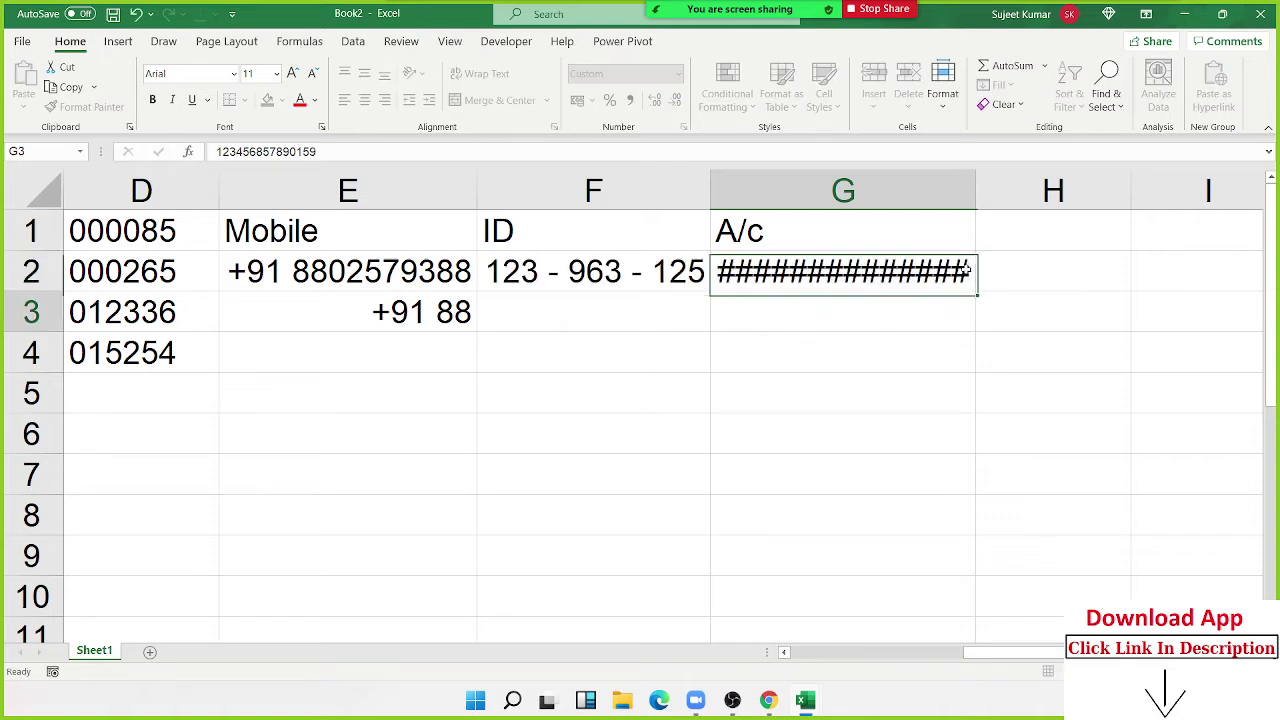
{"action": "left_click", "coordinate": [985, 271]}
{"action": "double_click", "coordinate": [985, 271]}
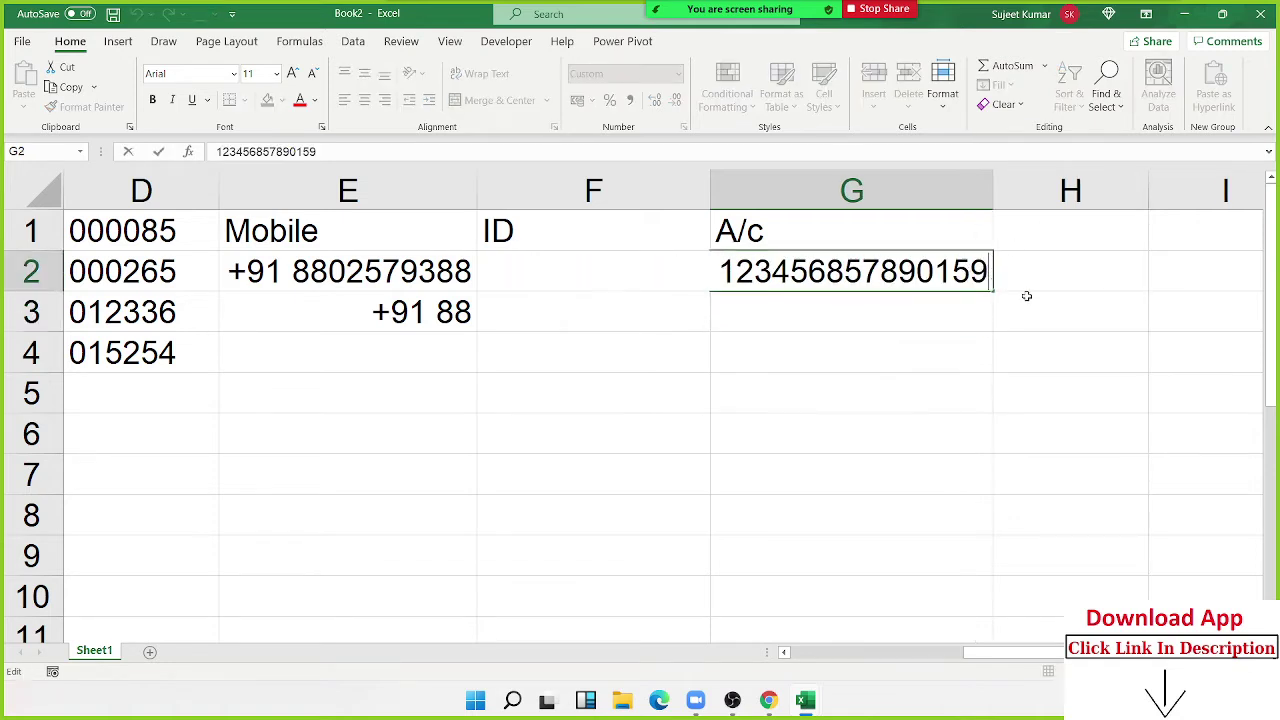
{"action": "type", "text": "6"}
{"action": "key", "text": "Return"}
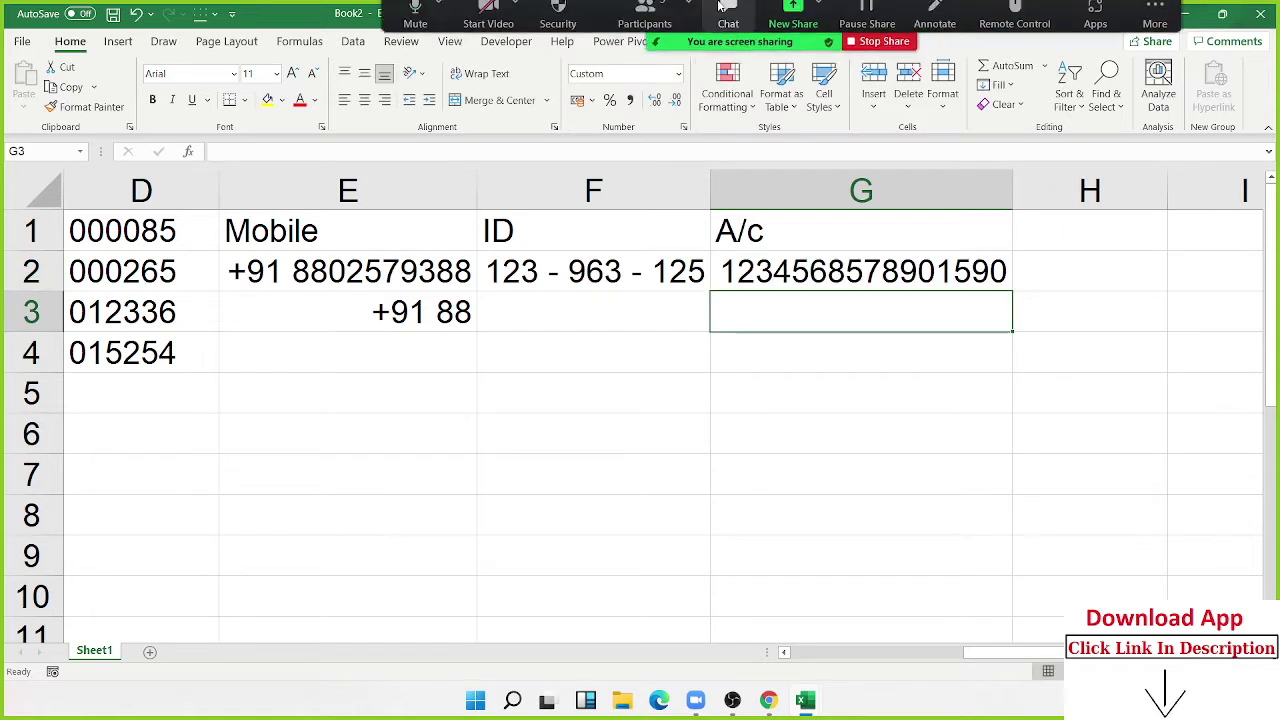
{"action": "left_click", "coordinate": [670, 18]}
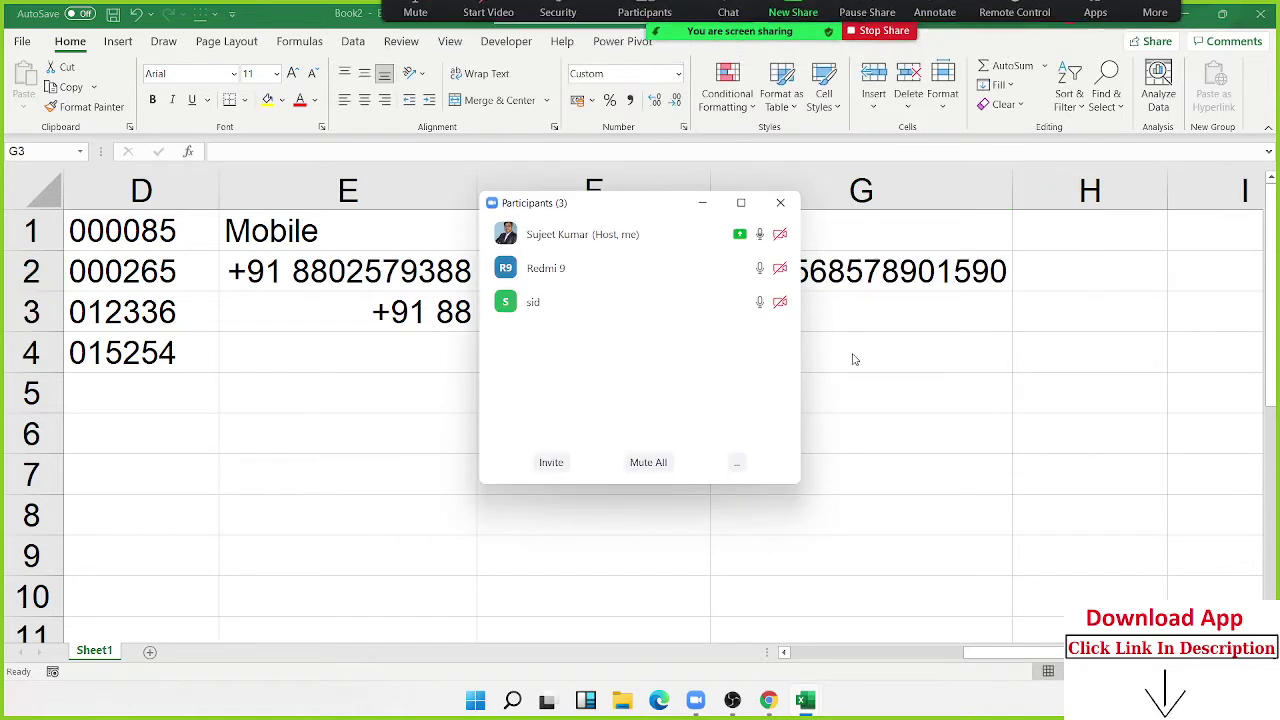
{"action": "left_click", "coordinate": [757, 303]}
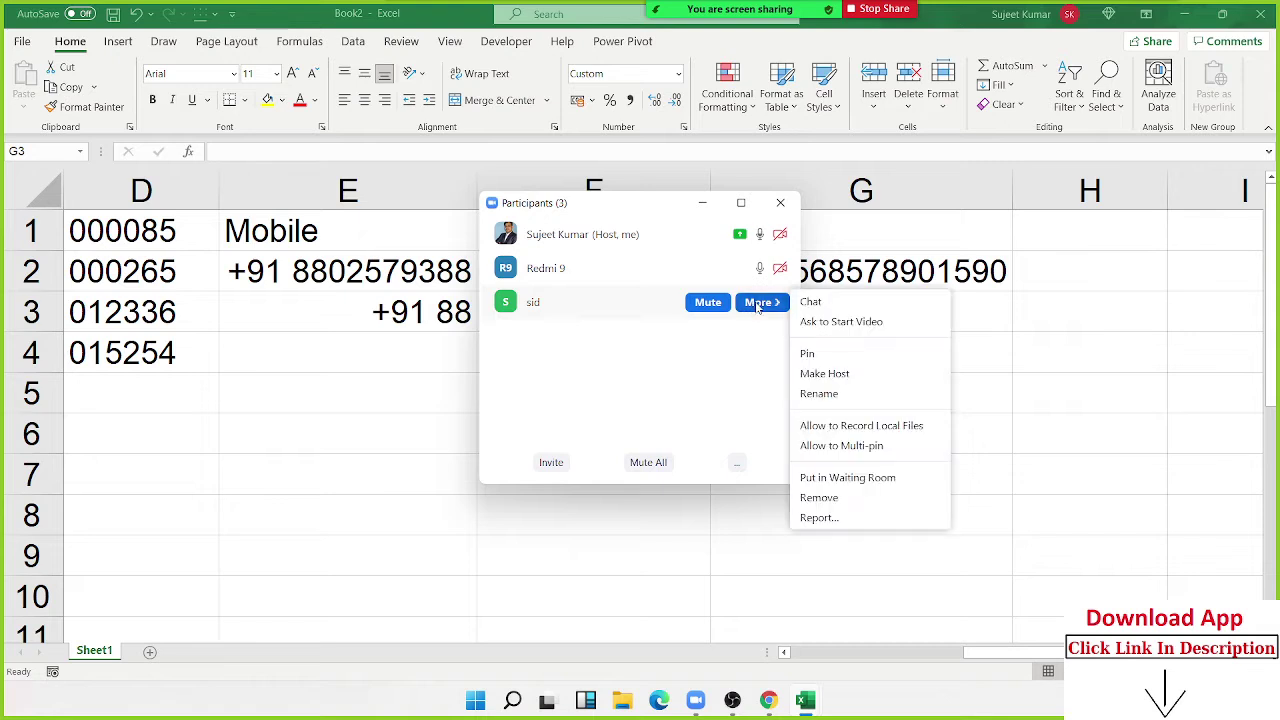
{"action": "left_click", "coordinate": [834, 426]}
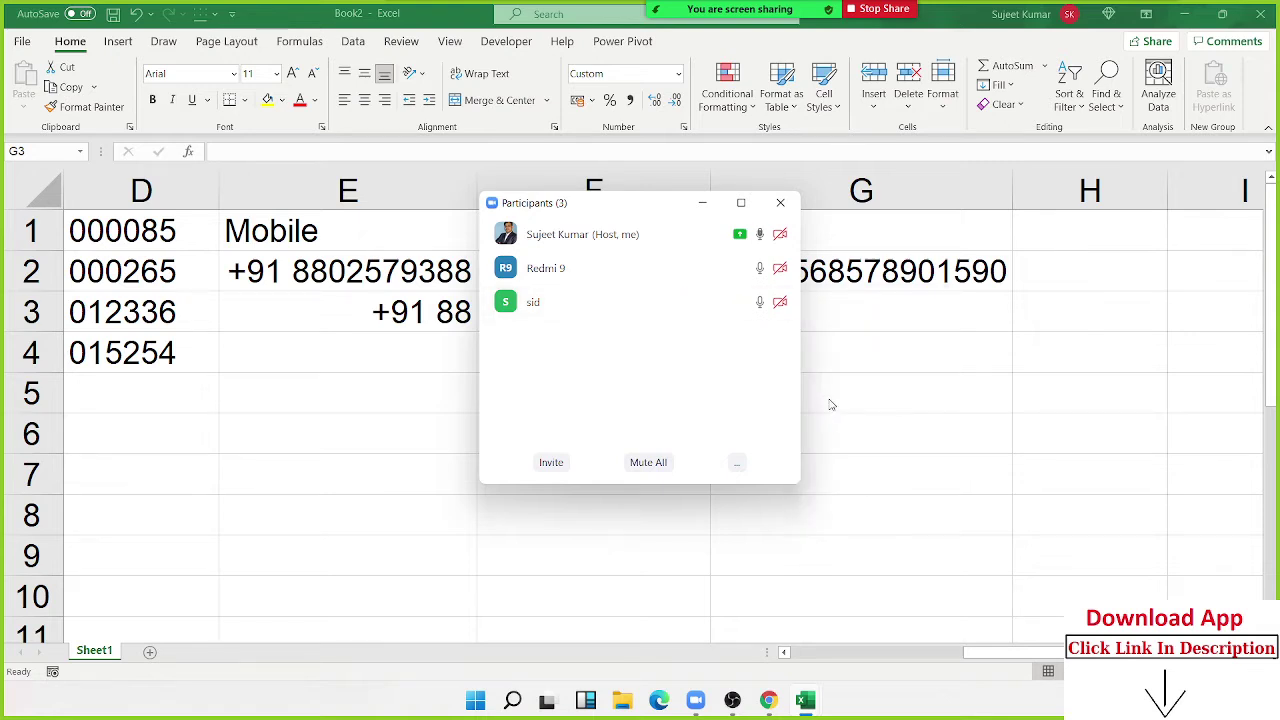
{"action": "left_click", "coordinate": [780, 202]}
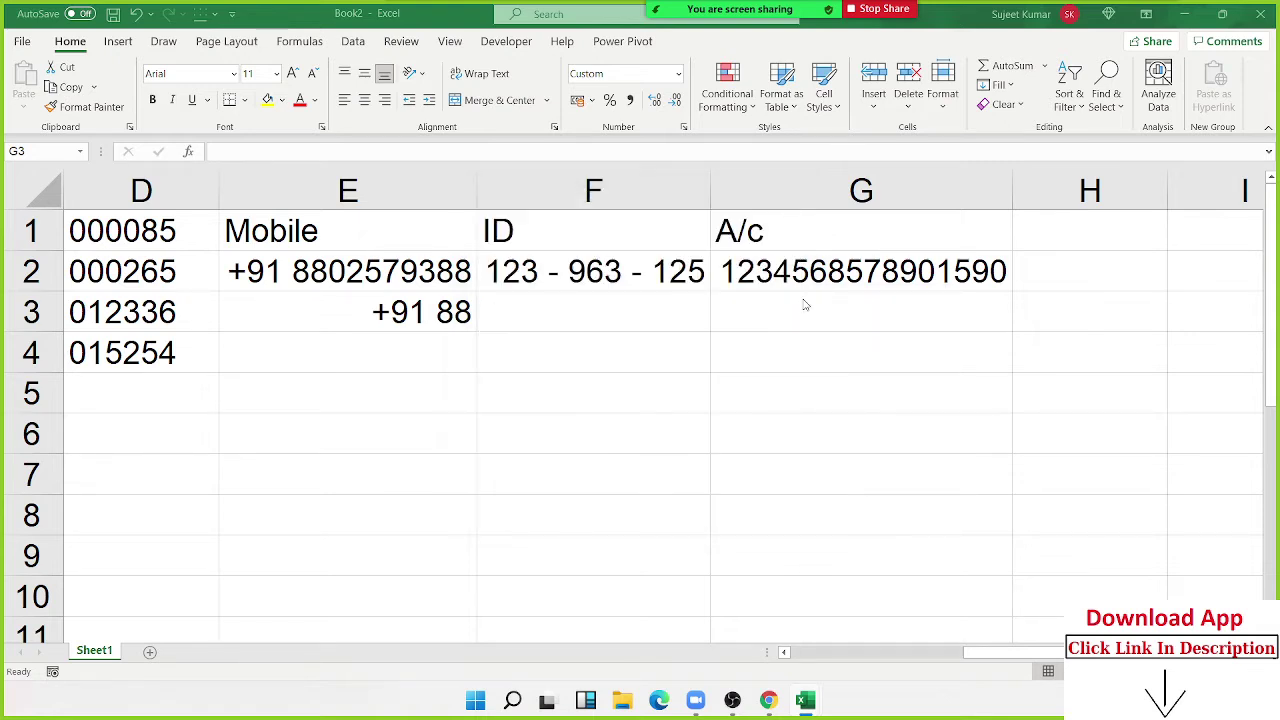
Step: Clear column G, retype the A/c heading in G1, and start a new account number in G2
{"action": "left_click", "coordinate": [886, 278]}
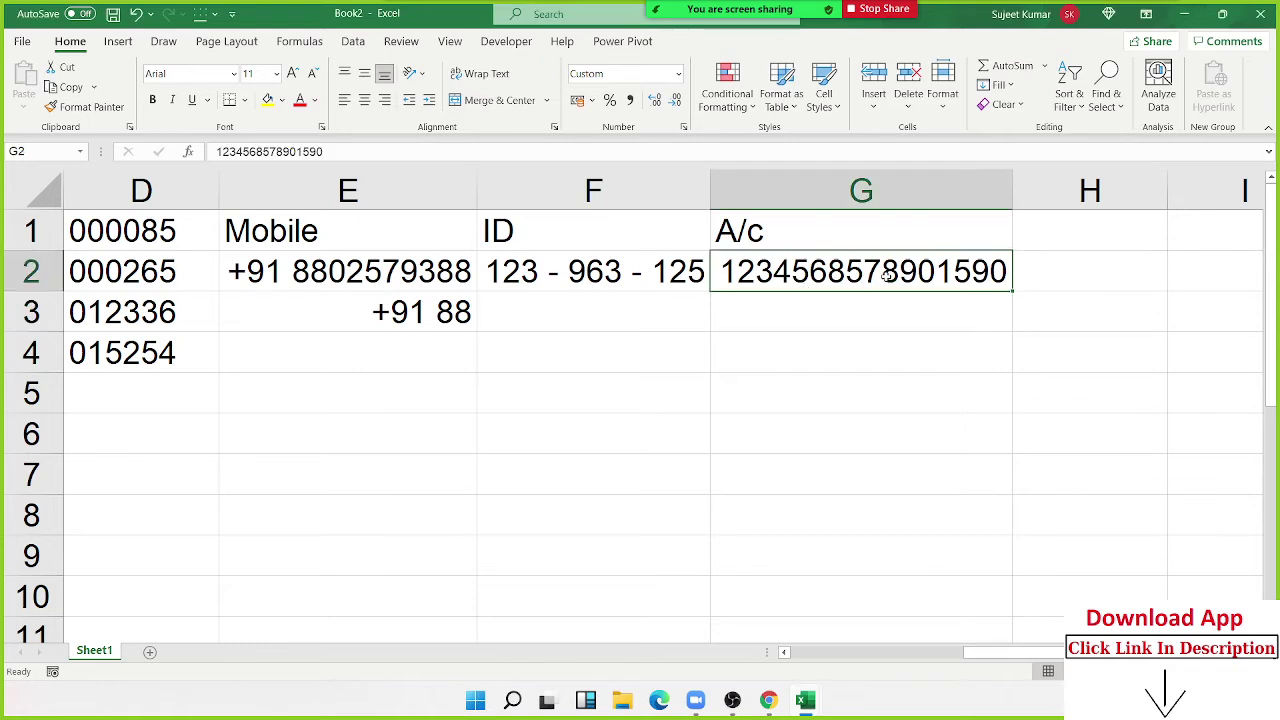
{"action": "left_click", "coordinate": [886, 277]}
{"action": "left_click", "coordinate": [917, 185]}
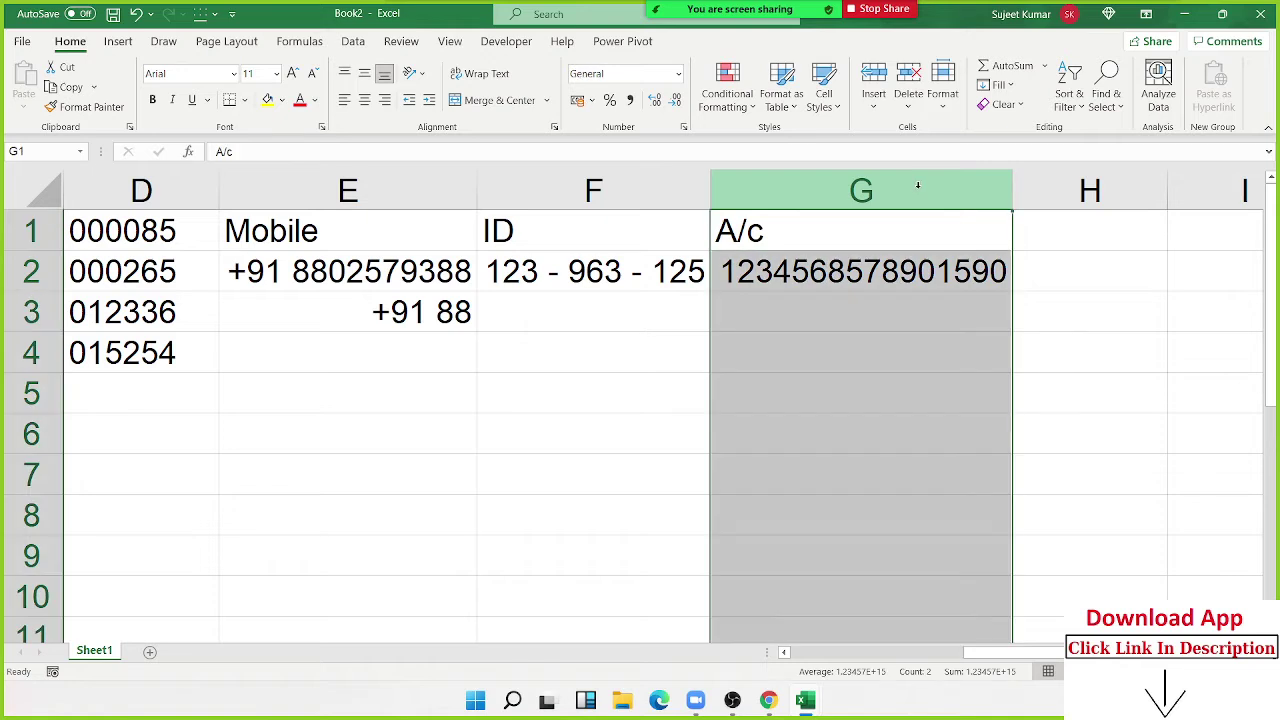
{"action": "key", "text": "Delete"}
{"action": "type", "text": "A"}
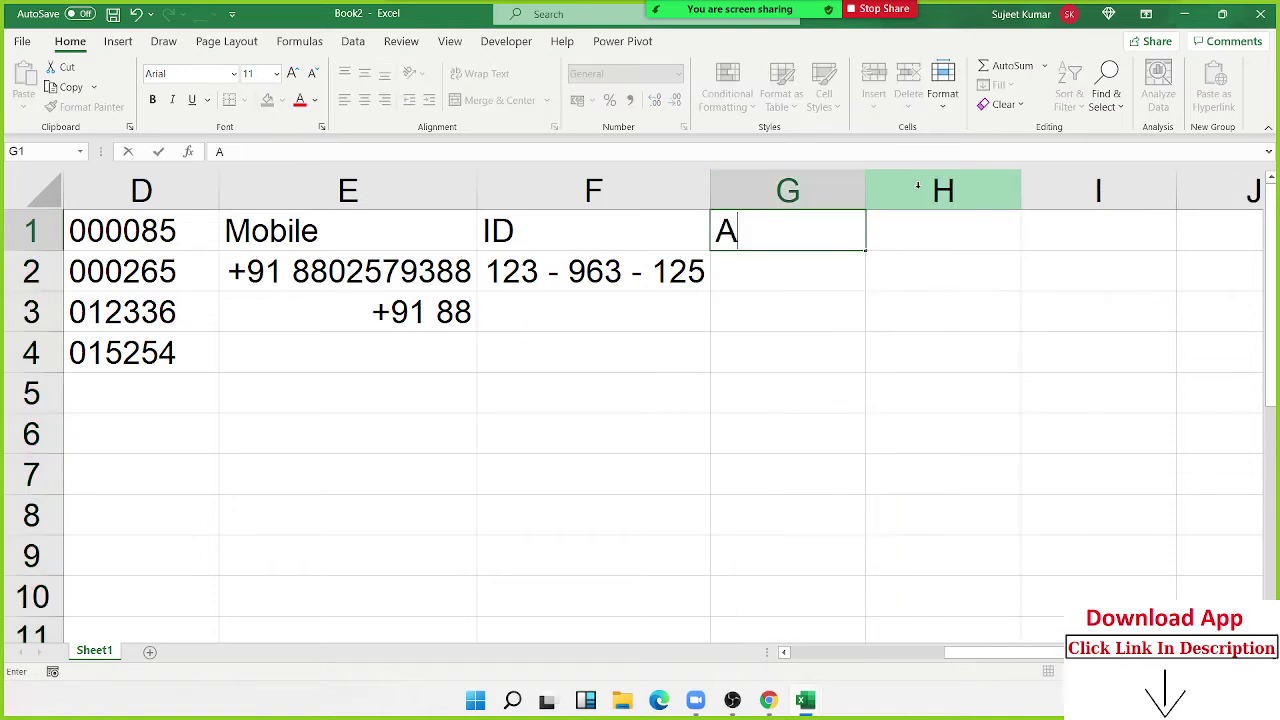
{"action": "type", "text": "/c"}
{"action": "key", "text": "Return"}
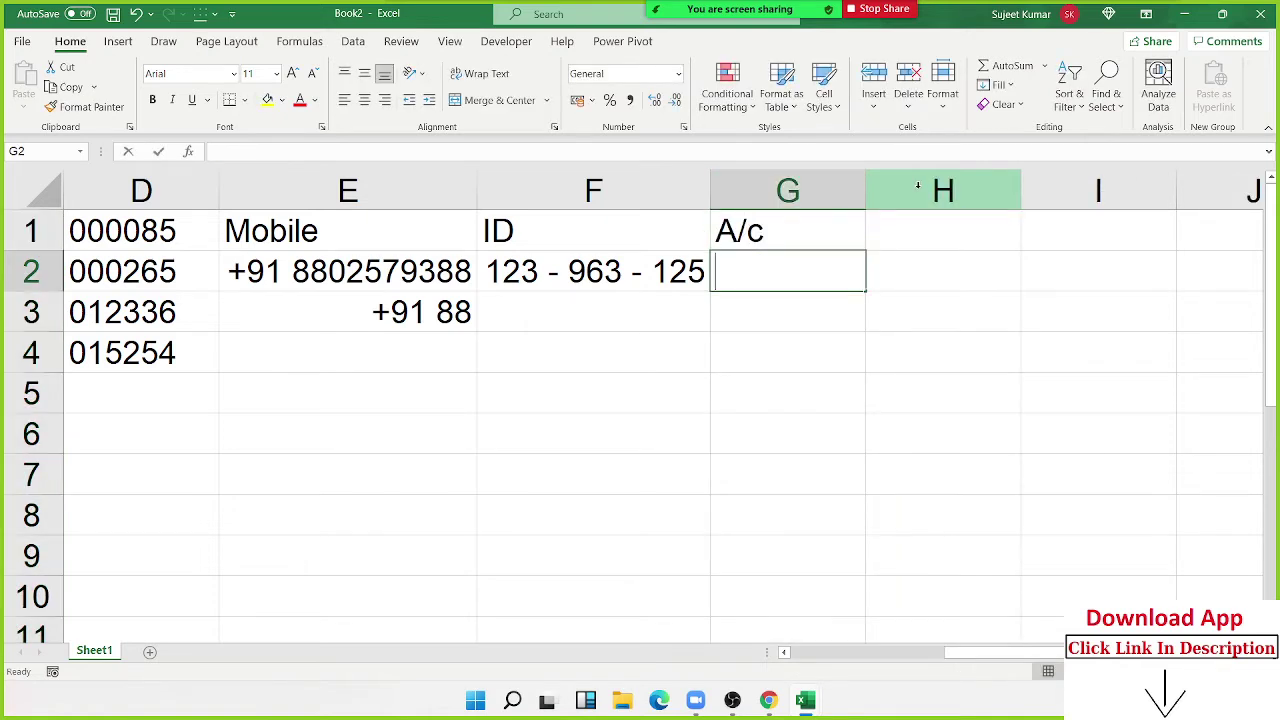
{"action": "type", "text": "12345678"}
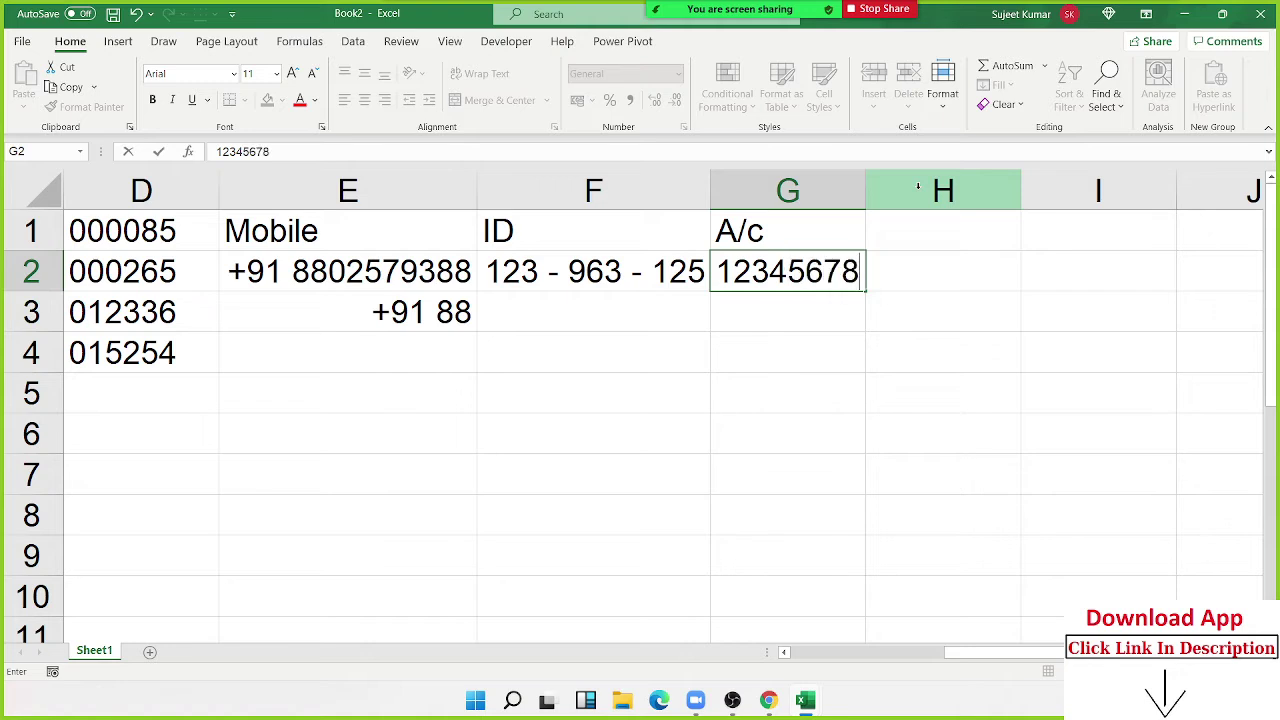
{"action": "type", "text": "901"}
Step: Enter the account number in G2 and append a 5 to make it 12 digits
{"action": "key", "text": "Return"}
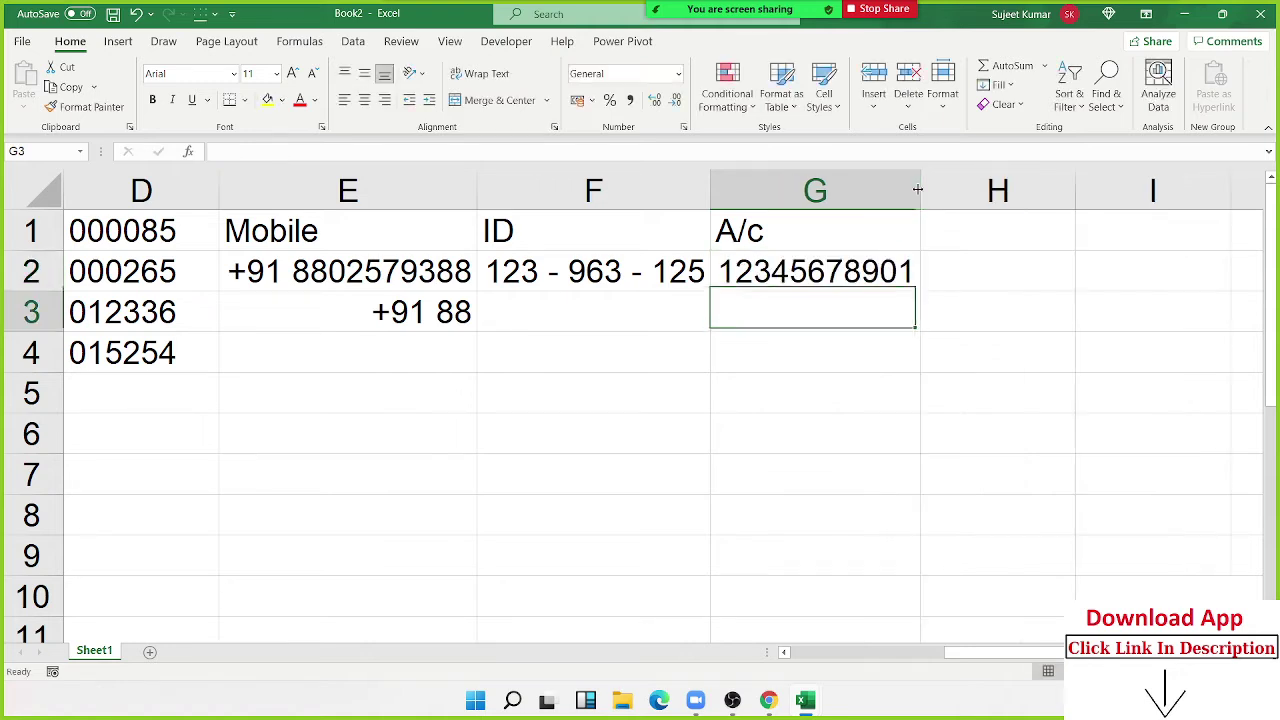
{"action": "left_click", "coordinate": [905, 262]}
{"action": "double_click", "coordinate": [910, 265]}
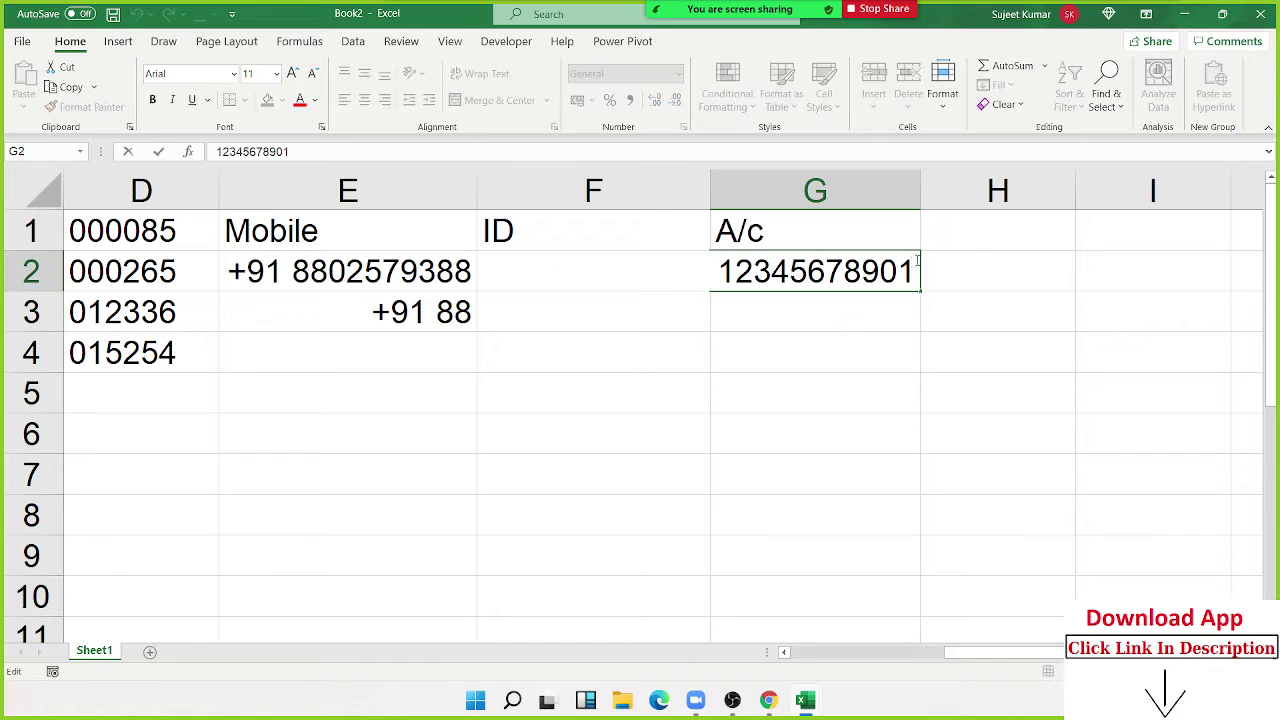
{"action": "type", "text": "5"}
{"action": "key", "text": "Return"}
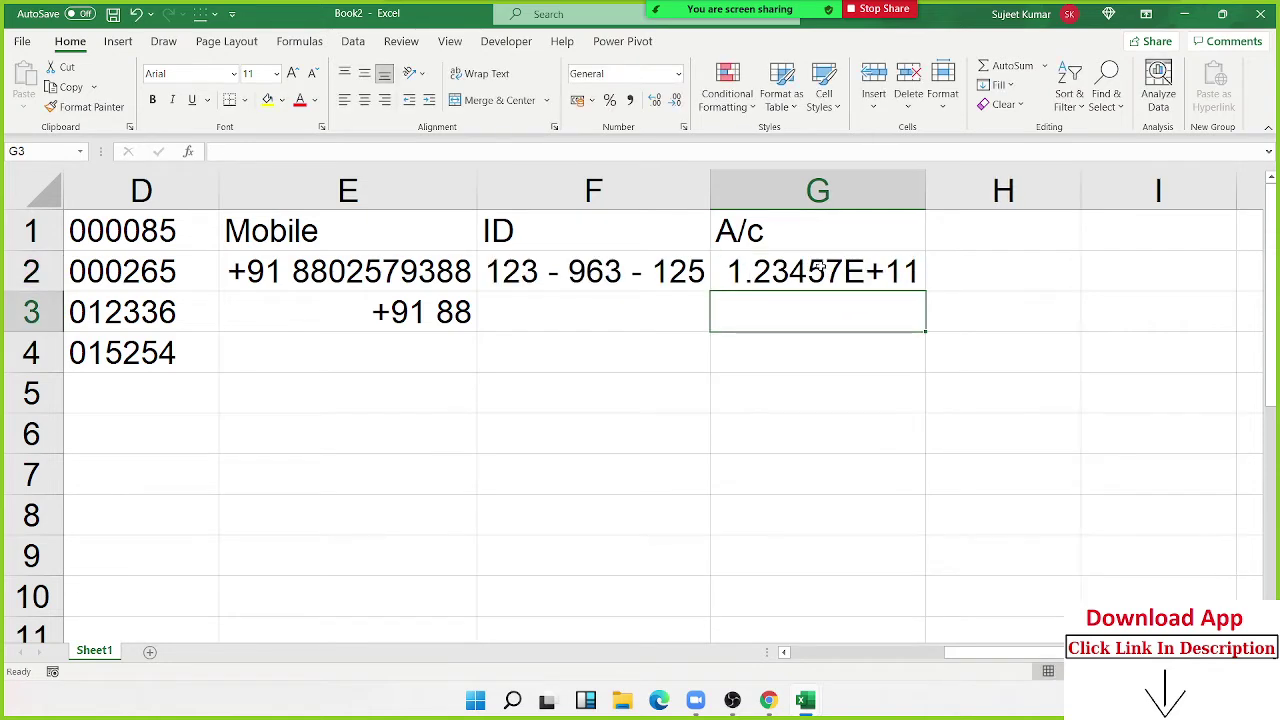
Step: Apply the custom number format 0 to G2 so the full number displays
{"action": "left_click", "coordinate": [818, 266]}
{"action": "right_click", "coordinate": [818, 266]}
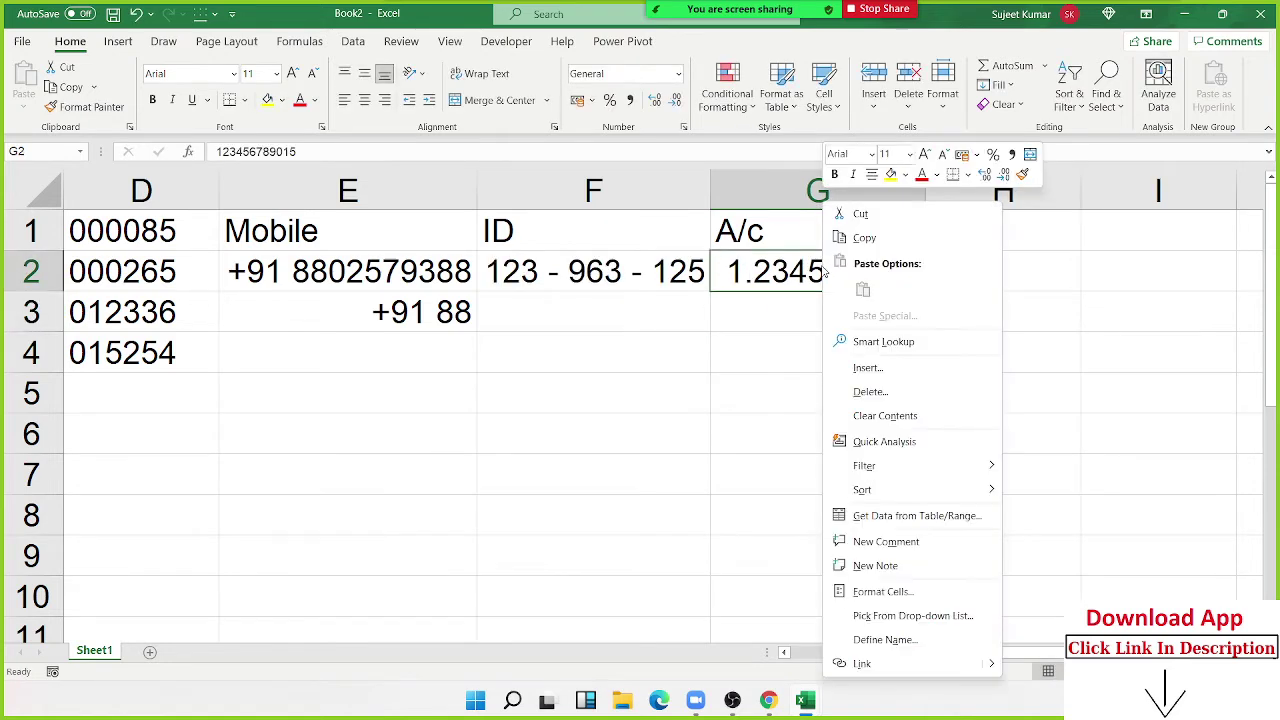
{"action": "left_click", "coordinate": [951, 591]}
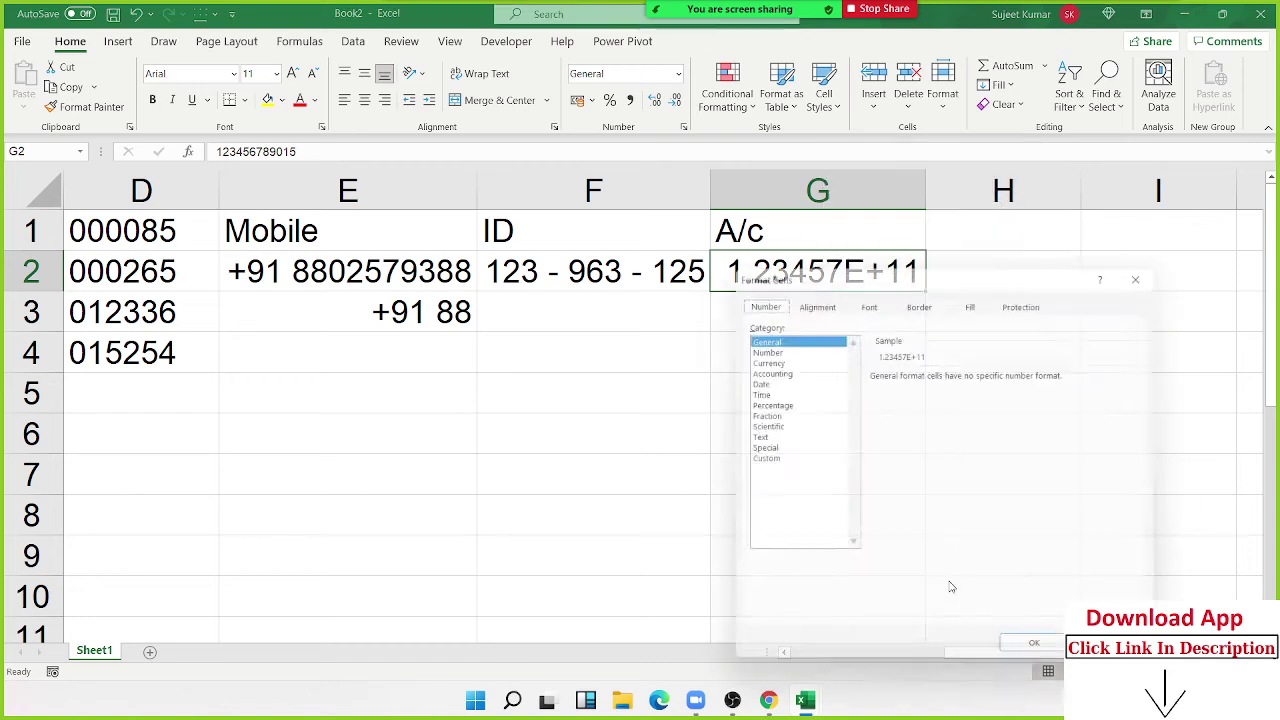
{"action": "left_click", "coordinate": [755, 460]}
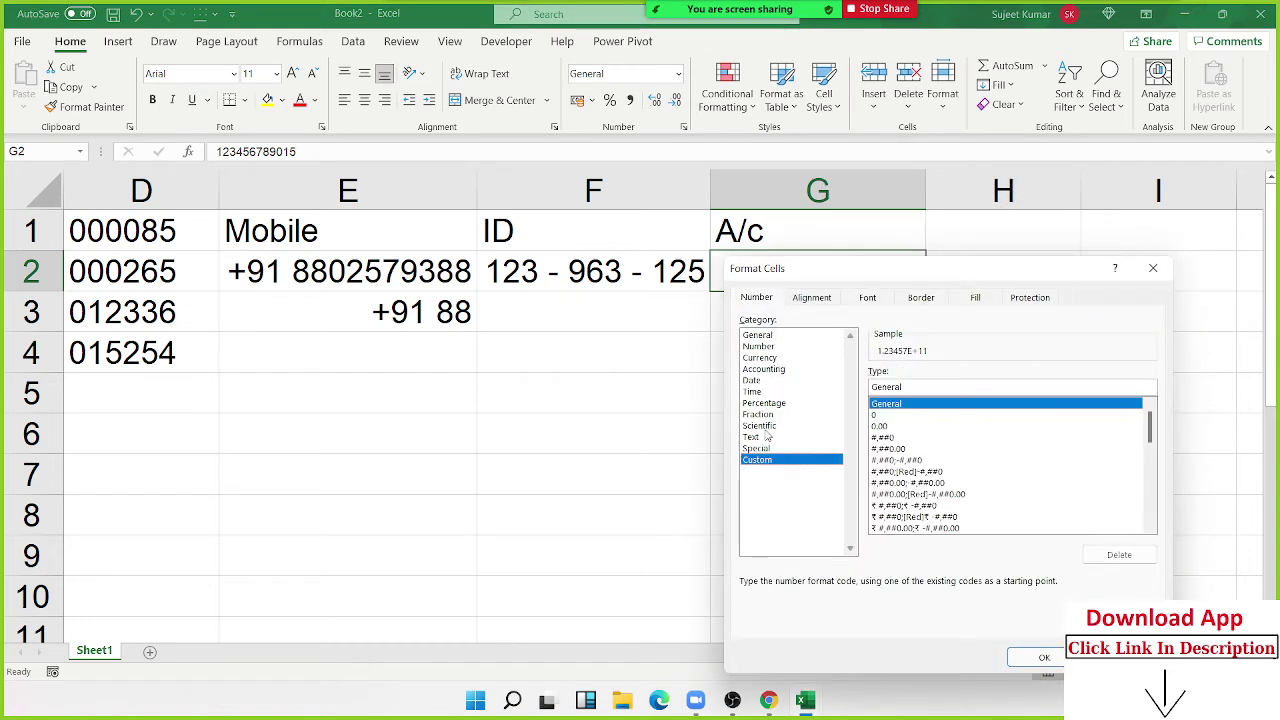
{"action": "double_click", "coordinate": [882, 387]}
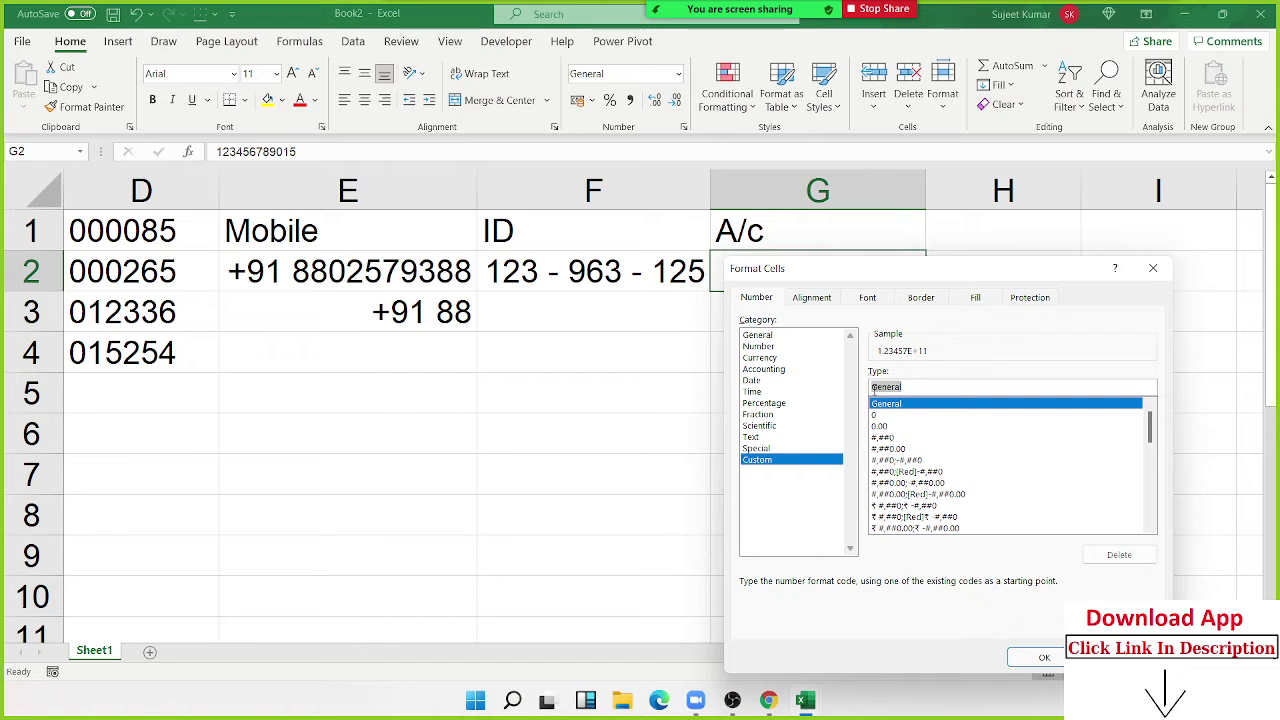
{"action": "type", "text": "0"}
{"action": "key", "text": "Return"}
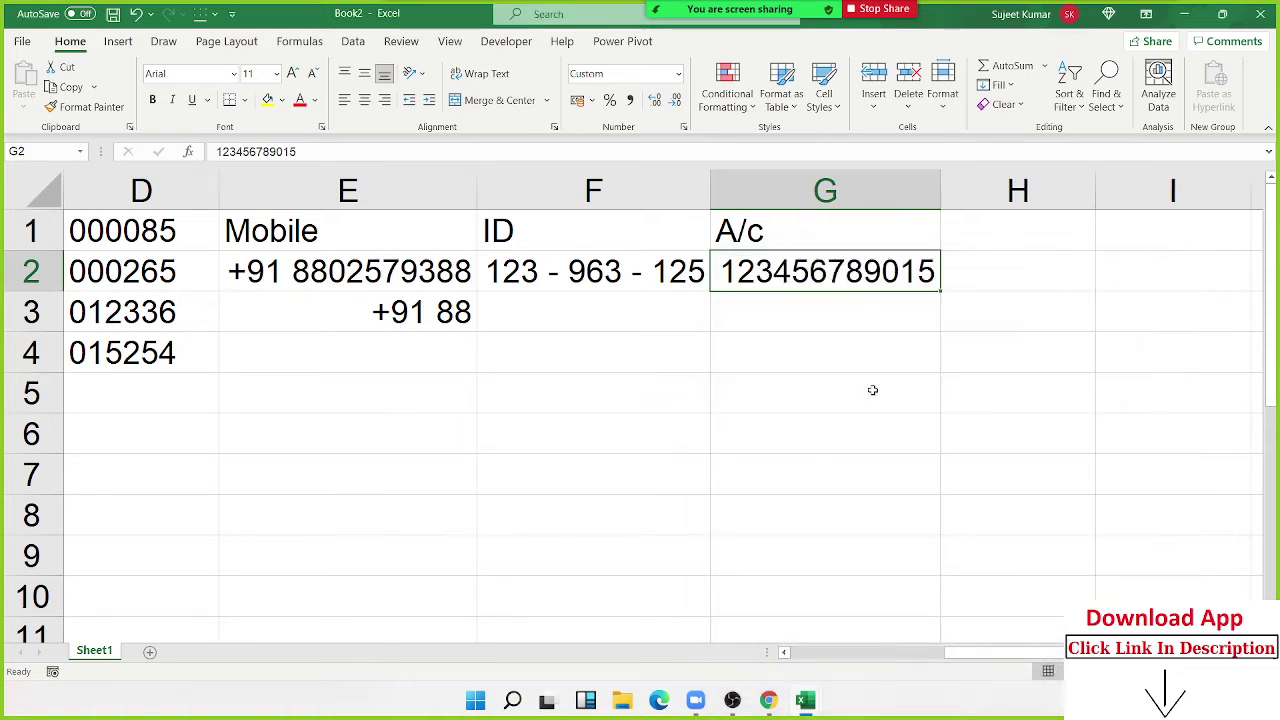
Step: Append 852 twice to the G2 account number, making it 18 digits
{"action": "double_click", "coordinate": [935, 276]}
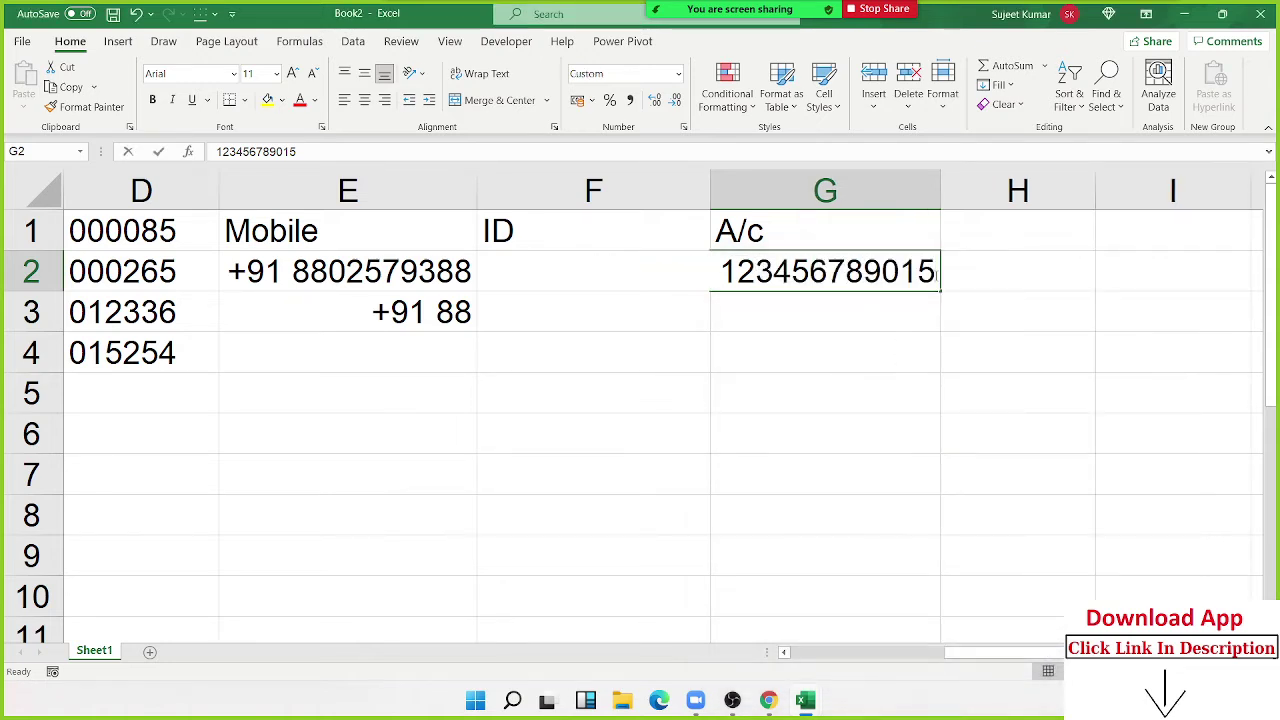
{"action": "type", "text": "85"}
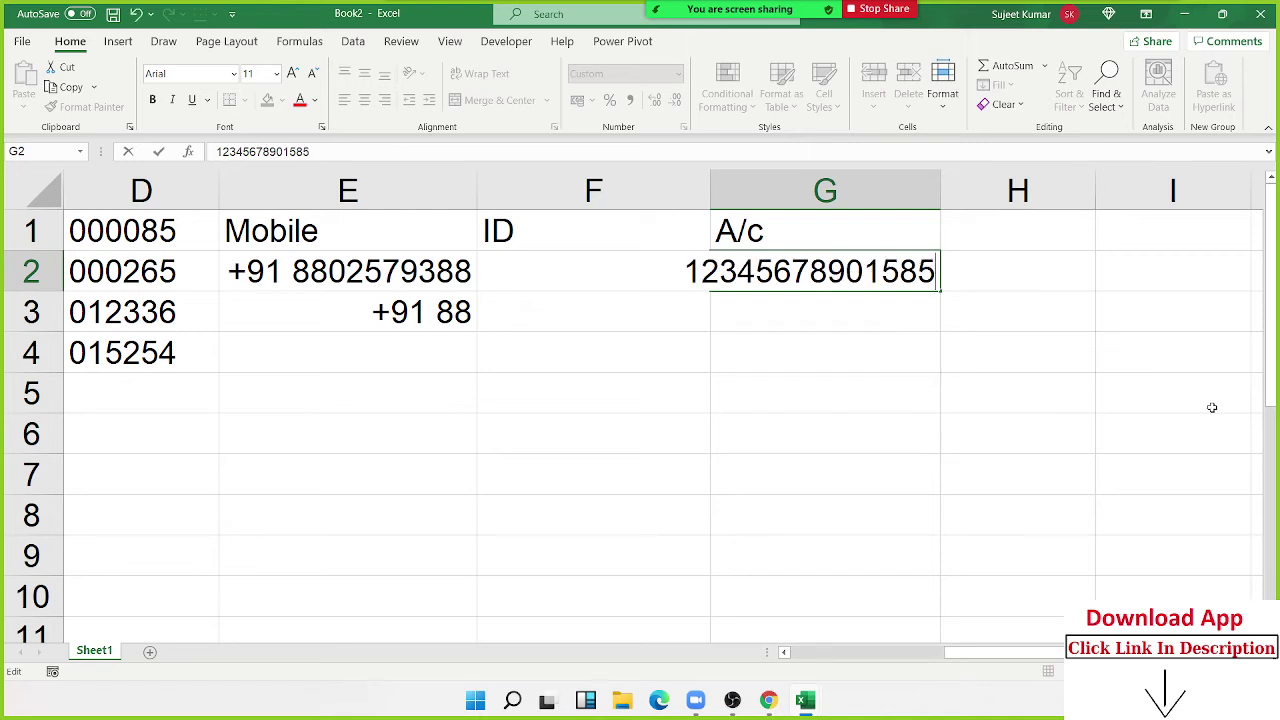
{"action": "type", "text": "2"}
{"action": "key", "text": "Return"}
{"action": "key", "text": "Up"}
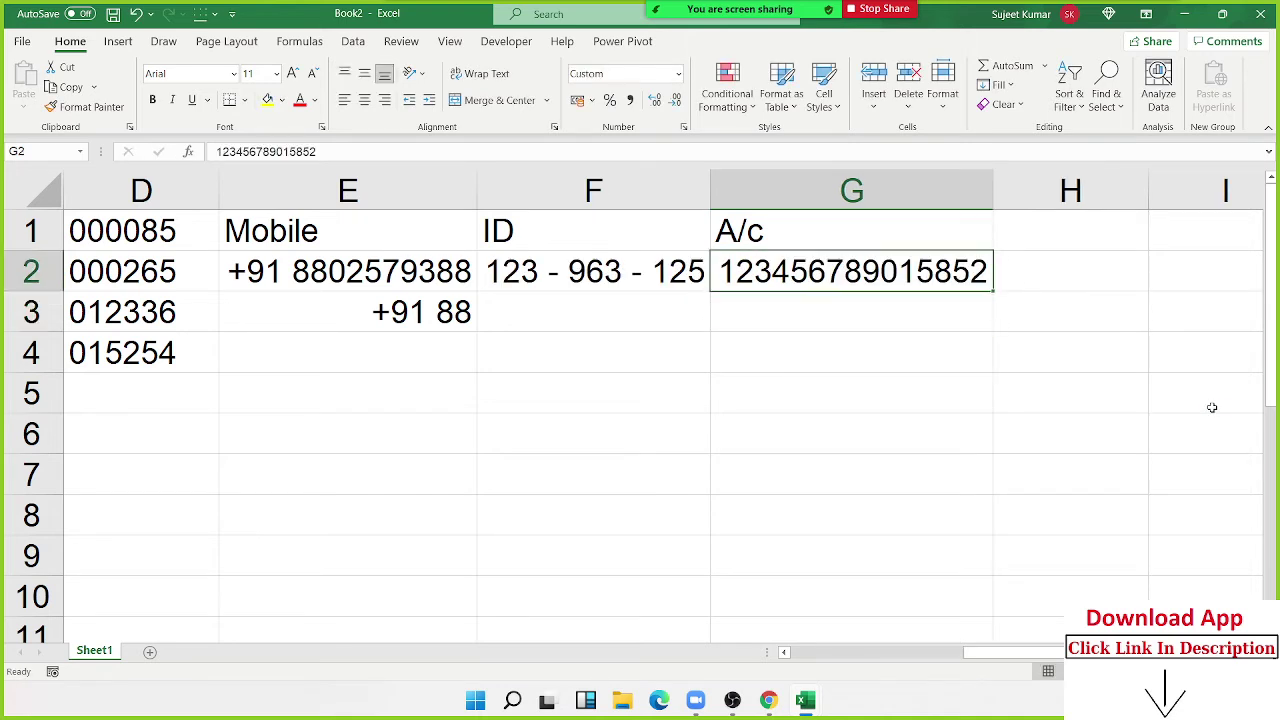
{"action": "double_click", "coordinate": [980, 271]}
{"action": "type", "text": "8"}
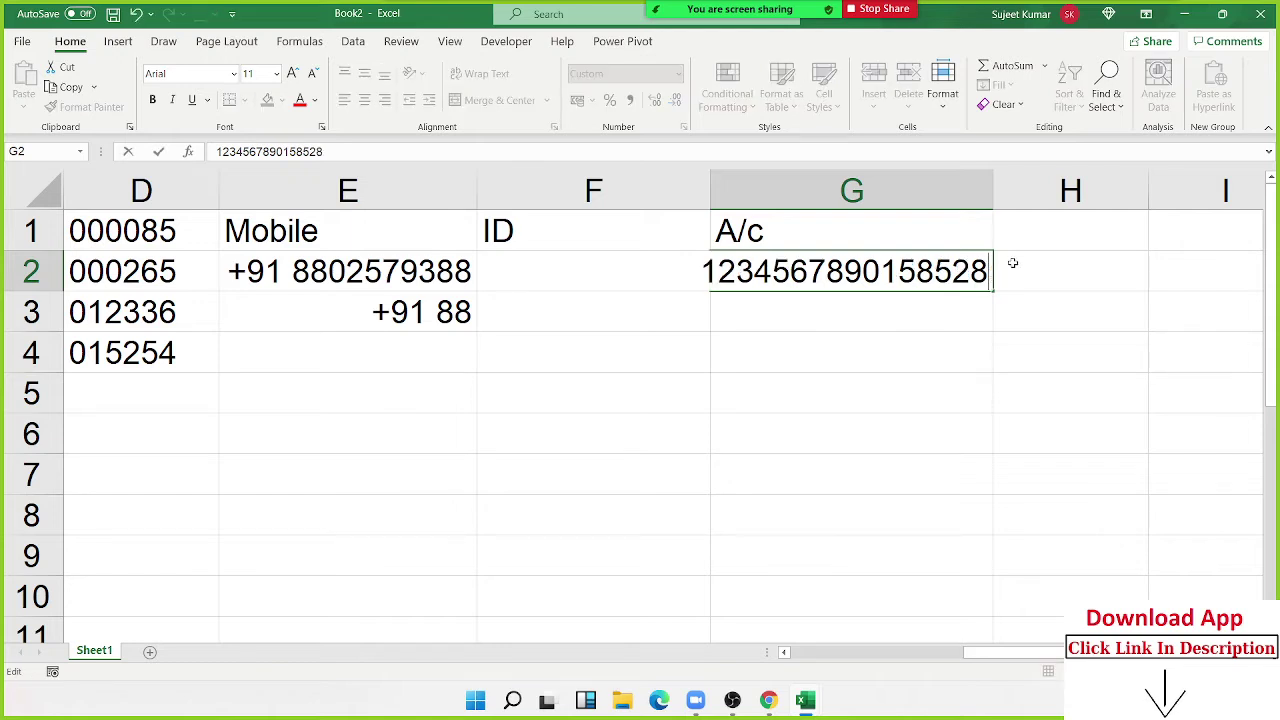
{"action": "type", "text": "52"}
{"action": "key", "text": "Return"}
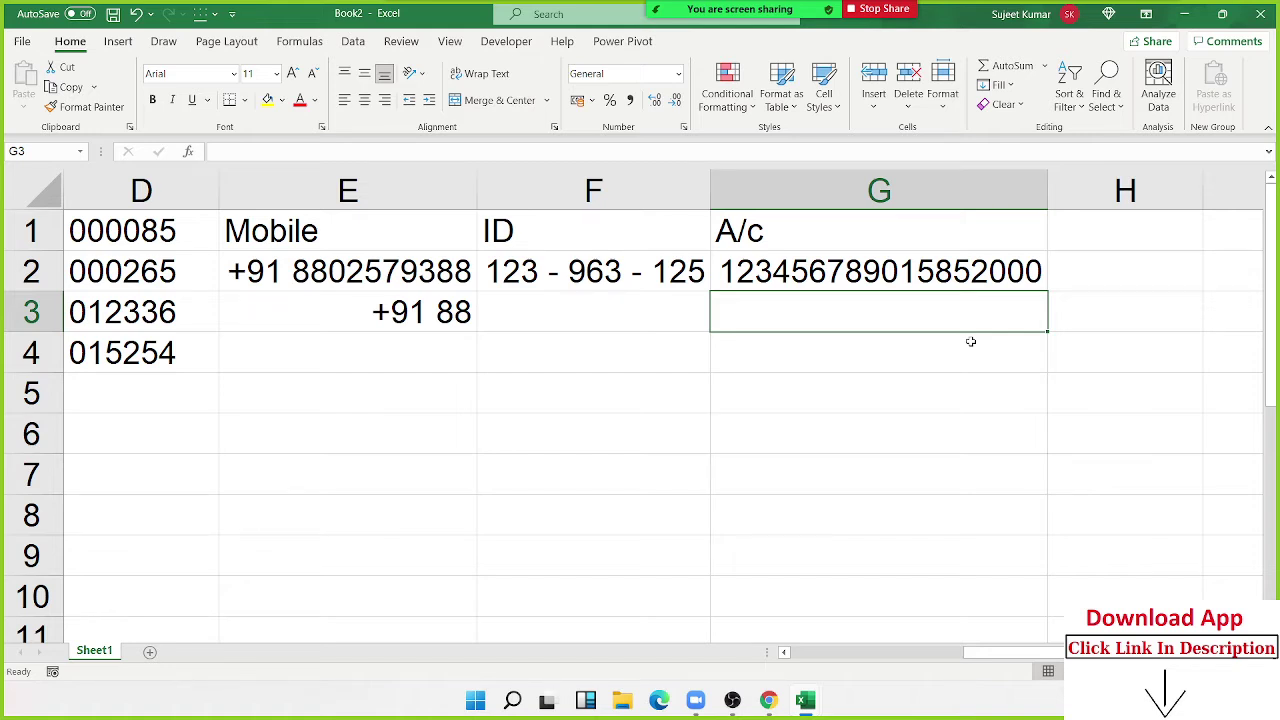
{"action": "key", "text": "Left"}
{"action": "key", "text": "Left"}
{"action": "key", "text": "Left"}
{"action": "key", "text": "Left"}
{"action": "key", "text": "Left"}
{"action": "key", "text": "Left"}
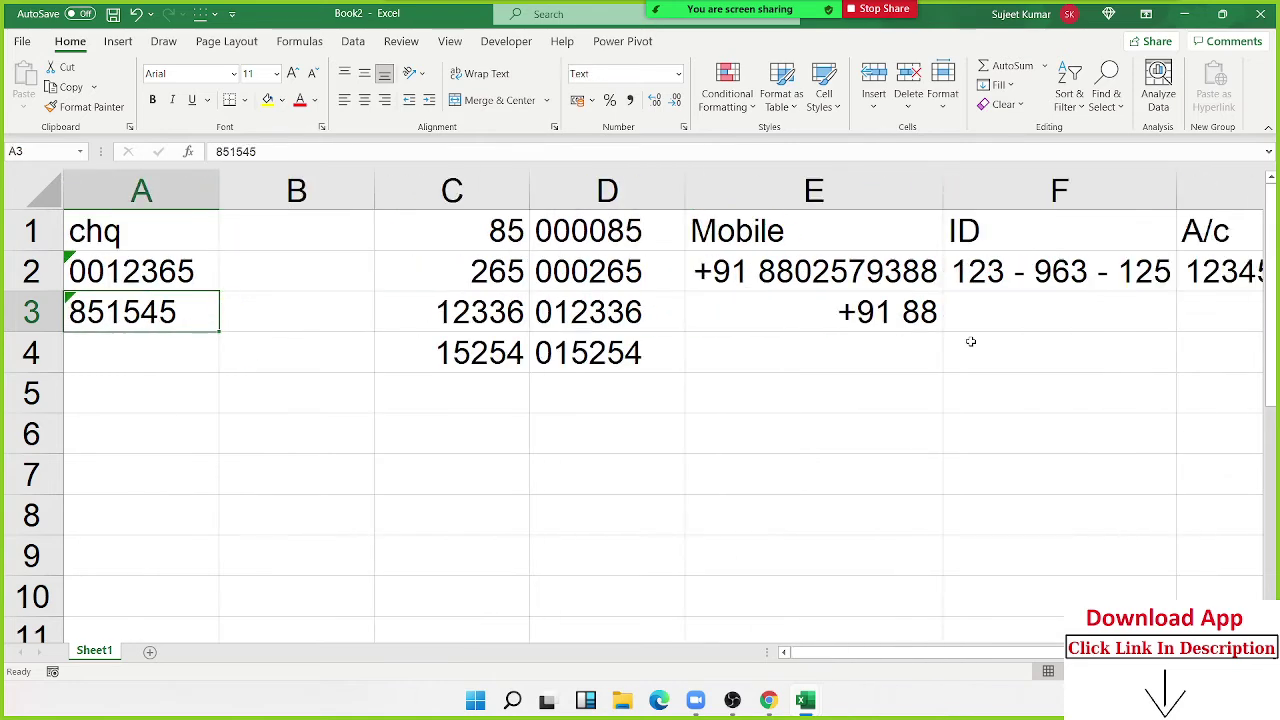
Step: Enter 1500 in B6, then replace it with the text MRP1500
{"action": "key", "text": "Down"}
{"action": "key", "text": "Down"}
{"action": "key", "text": "Down"}
{"action": "key", "text": "Down"}
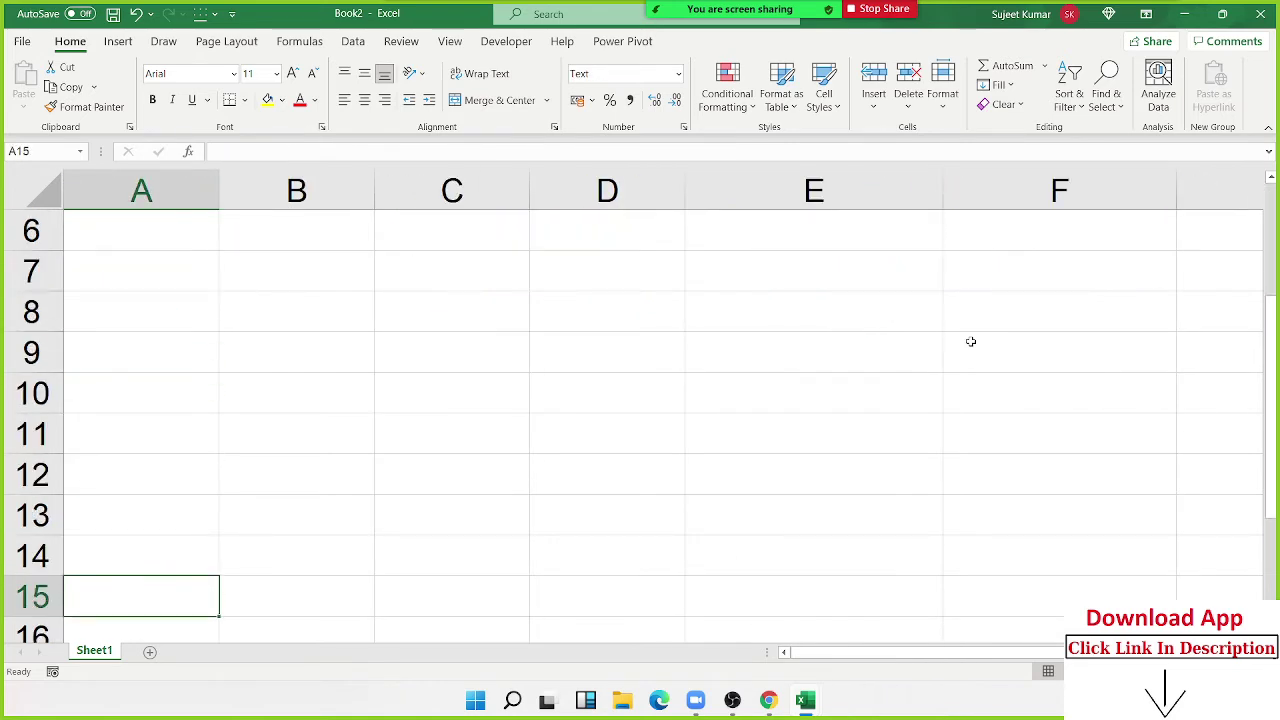
{"action": "scroll", "coordinate": [494, 449], "scroll_direction": "up", "scroll_amount": 2}
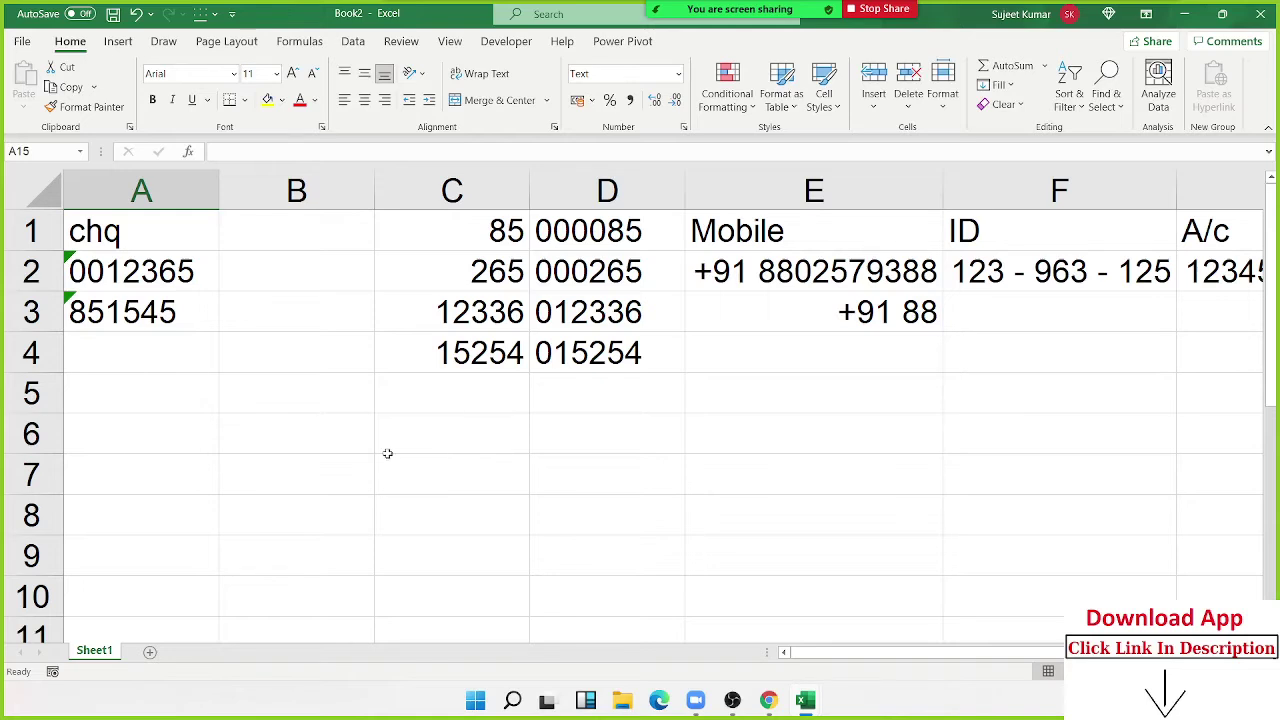
{"action": "scroll", "coordinate": [387, 453], "scroll_direction": "down", "scroll_amount": 2}
{"action": "scroll", "coordinate": [354, 437], "scroll_direction": "down", "scroll_amount": 1}
{"action": "left_click", "coordinate": [320, 324]}
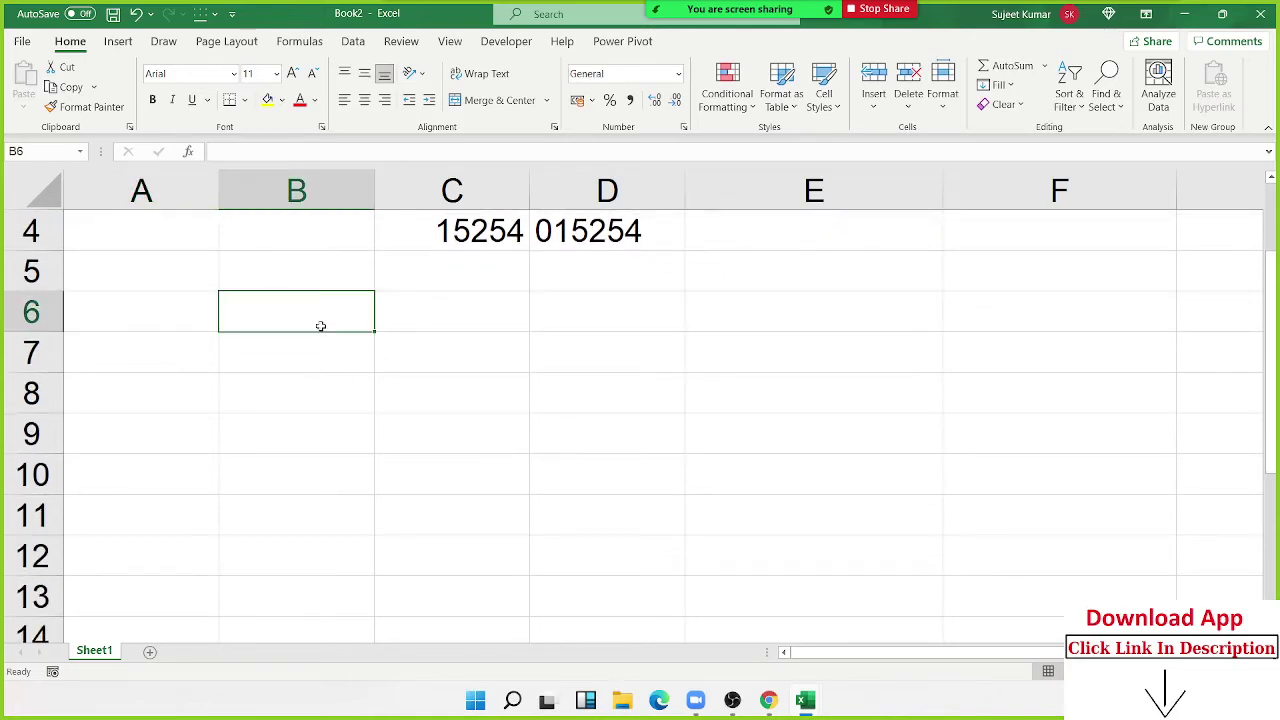
{"action": "type", "text": "1500"}
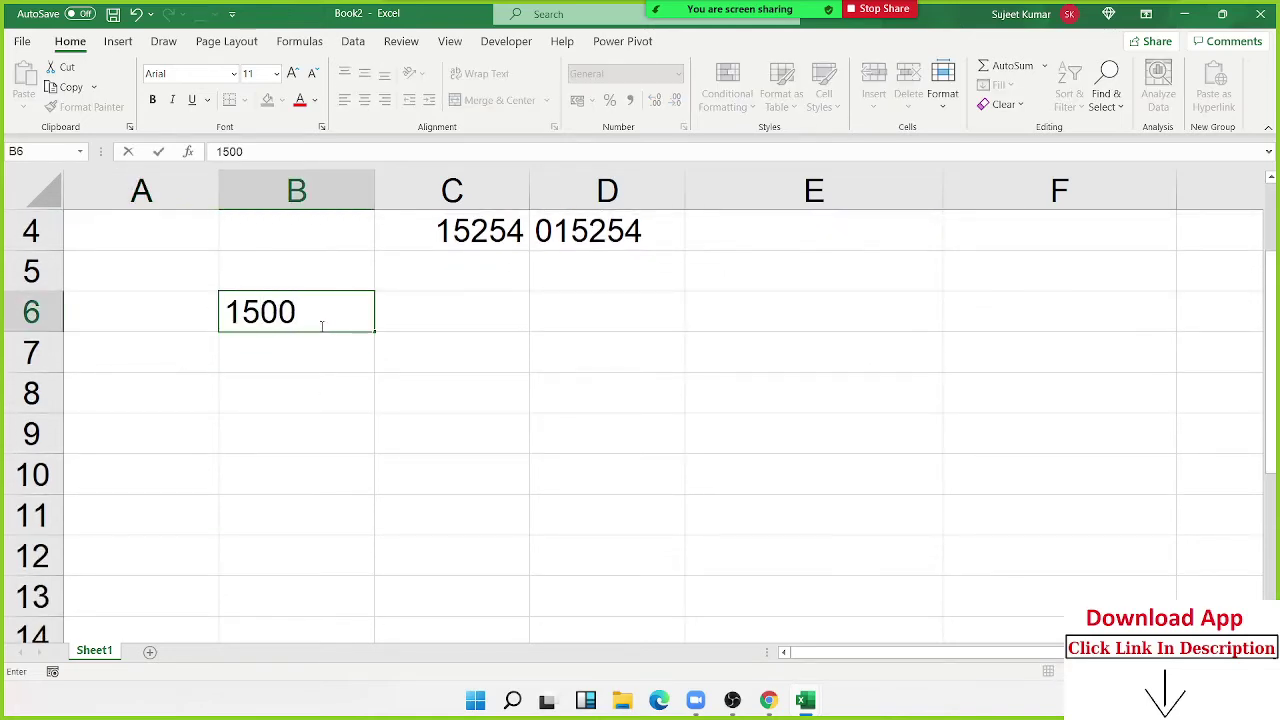
{"action": "key", "text": "Return"}
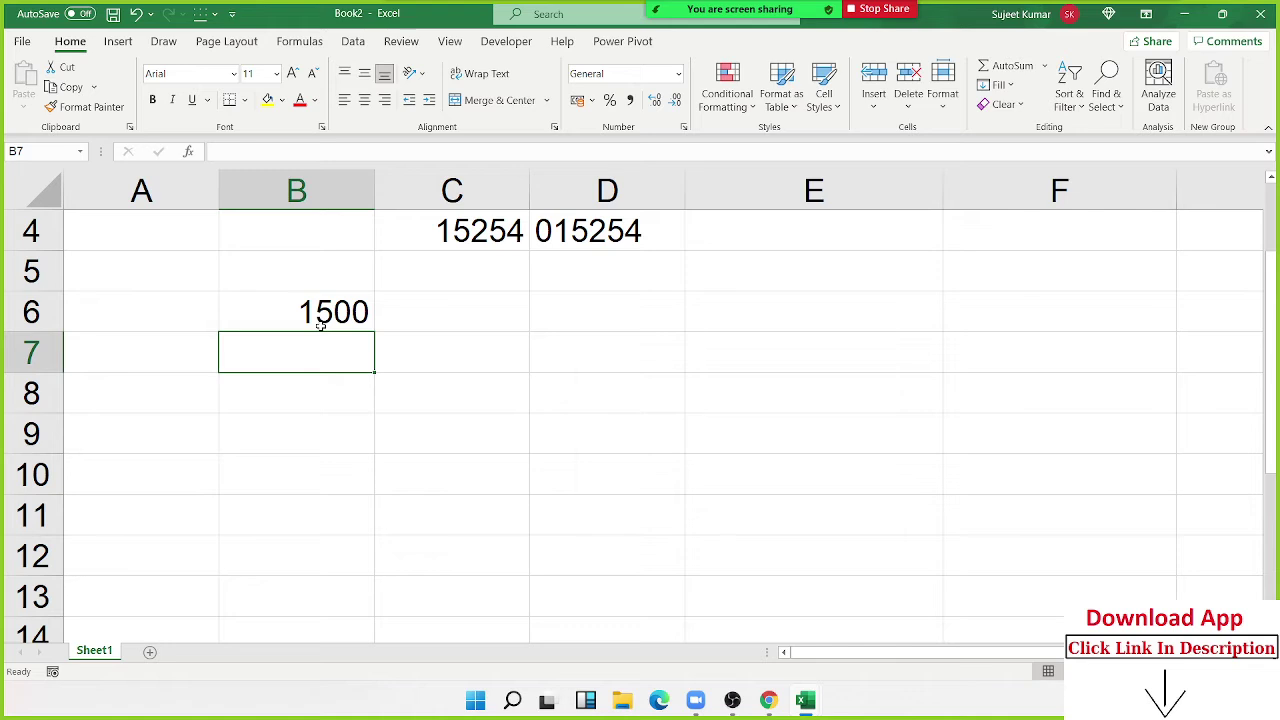
{"action": "left_click", "coordinate": [320, 324]}
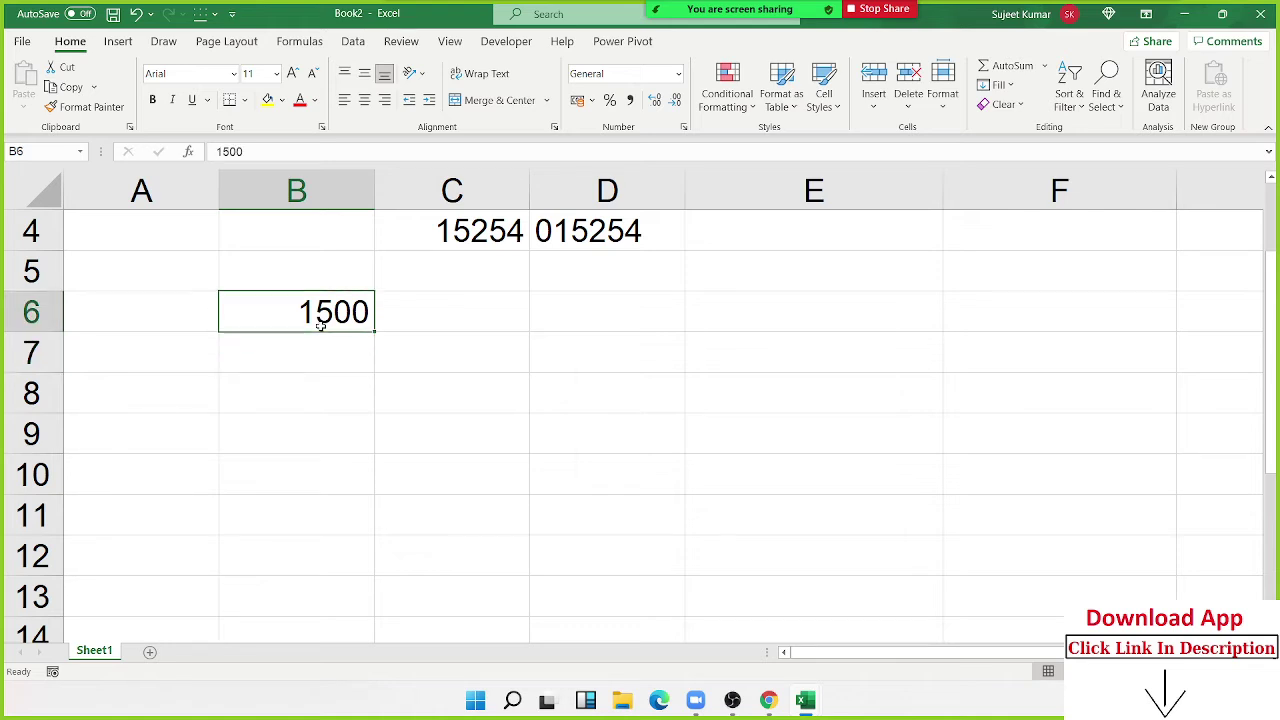
{"action": "type", "text": "MRP"}
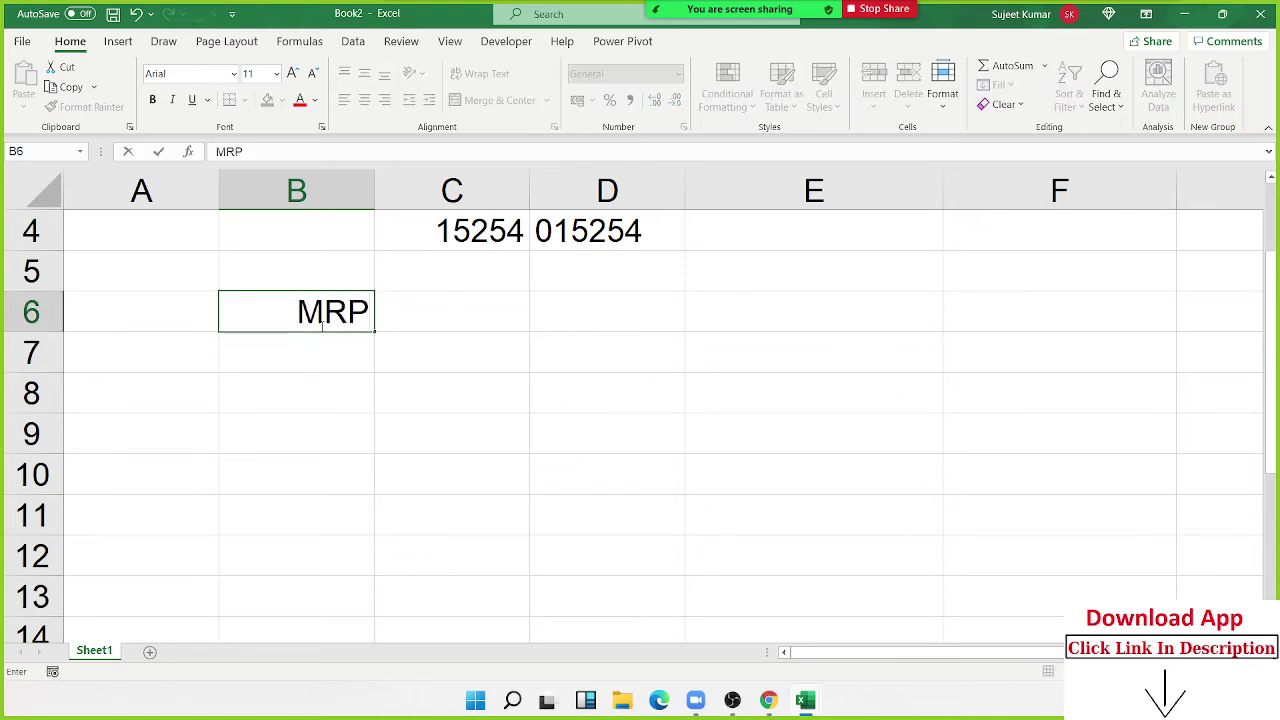
{"action": "type", "text": "1500"}
{"action": "key", "text": "Return"}
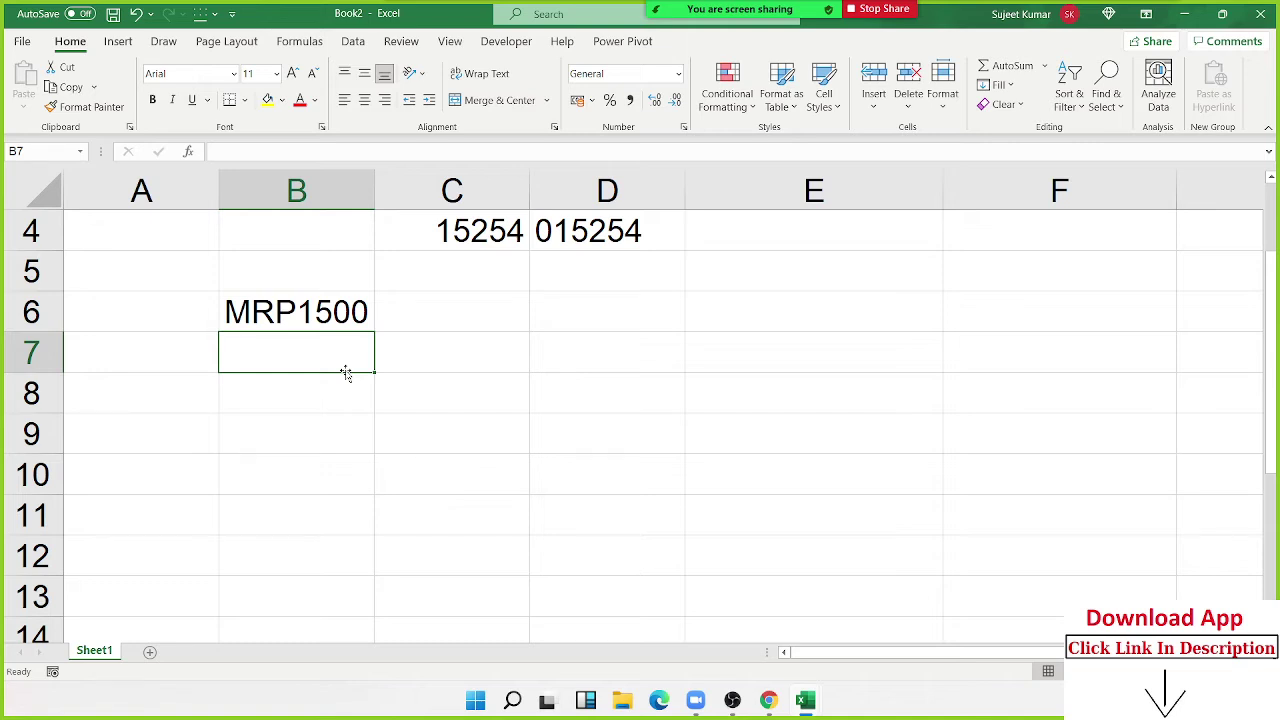
Step: Enter the formula =B6+20 in B7, which returns #VALUE!
{"action": "type", "text": "="}
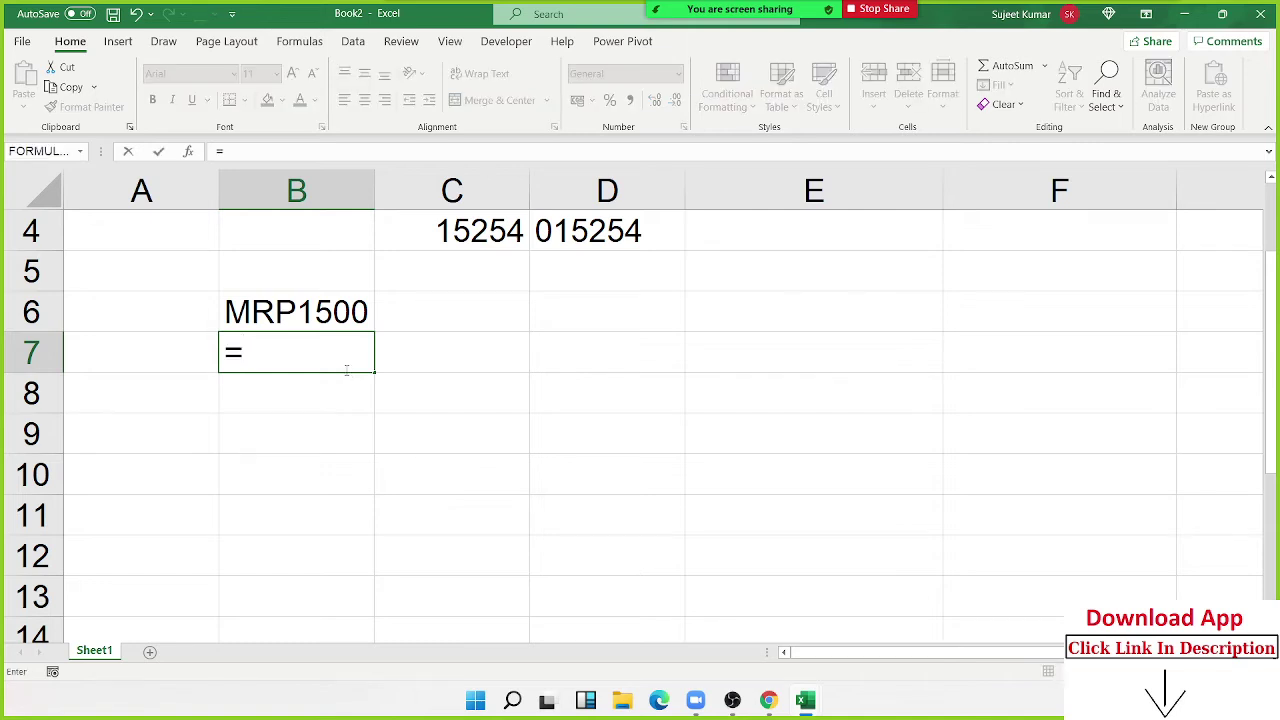
{"action": "key", "text": "Up"}
{"action": "type", "text": "+20"}
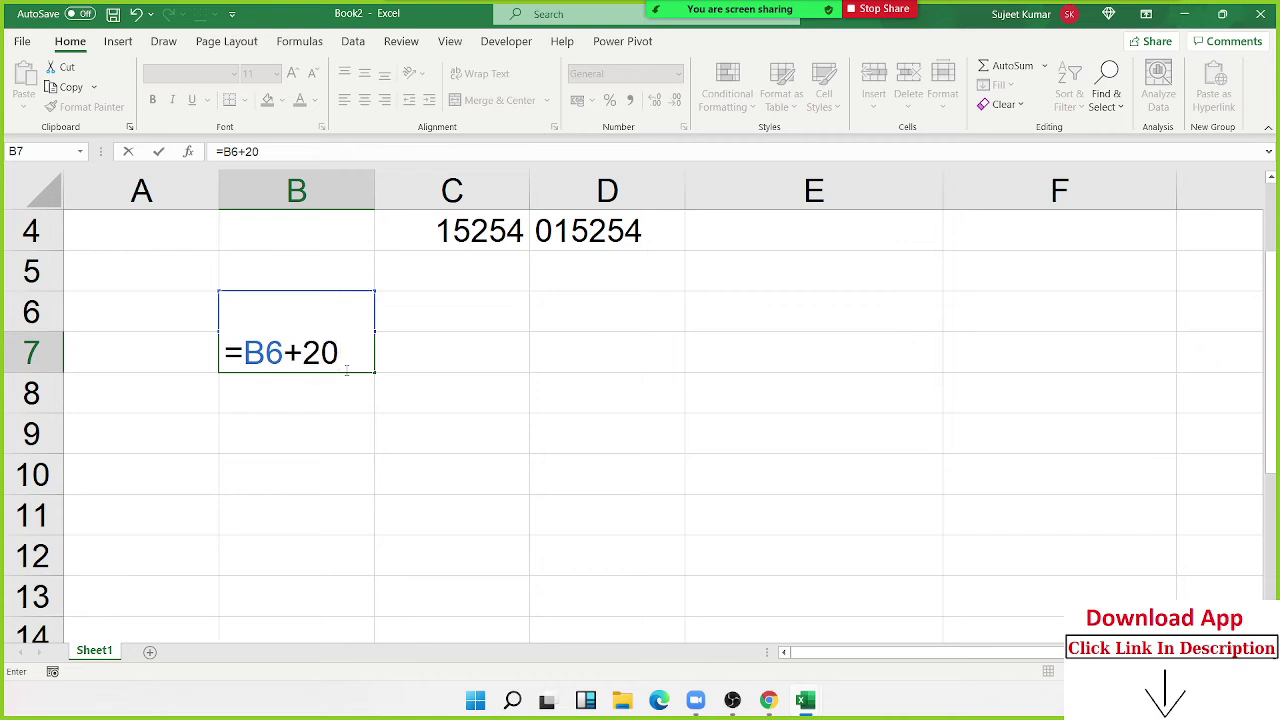
{"action": "key", "text": "Return"}
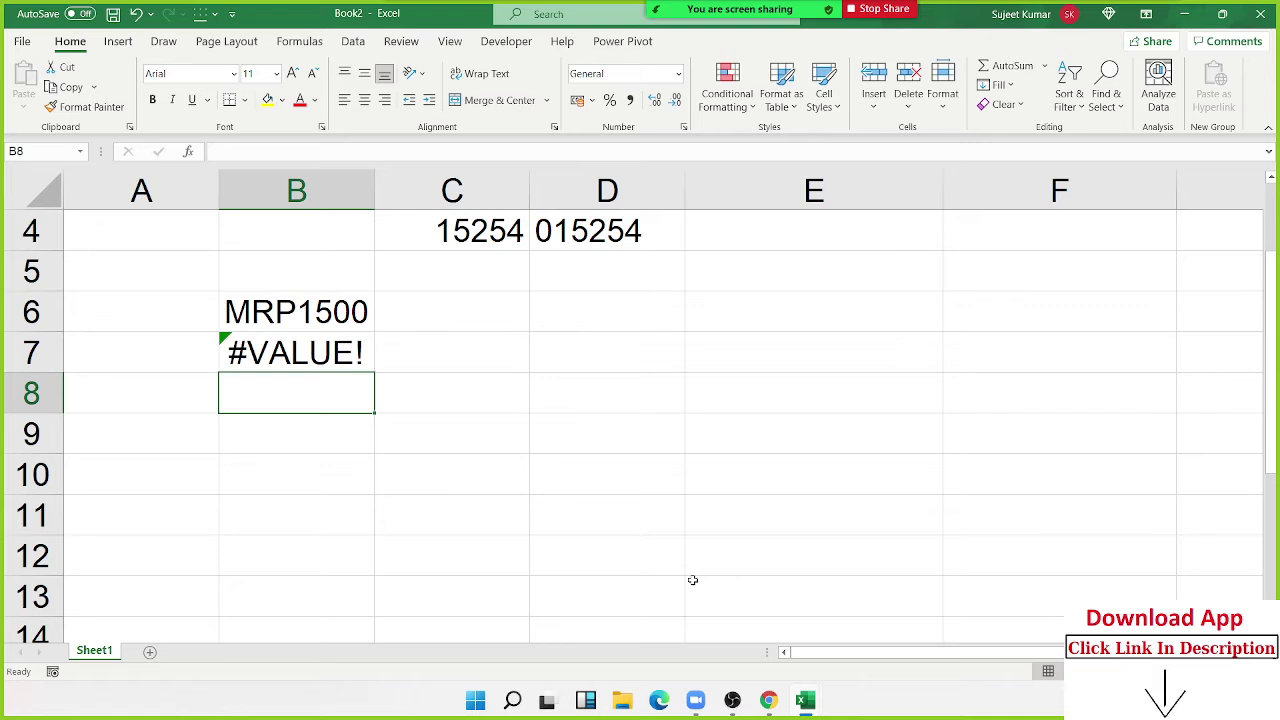
{"action": "left_click", "coordinate": [461, 320]}
Step: Enter 1500 in cell C6
{"action": "type", "text": "15"}
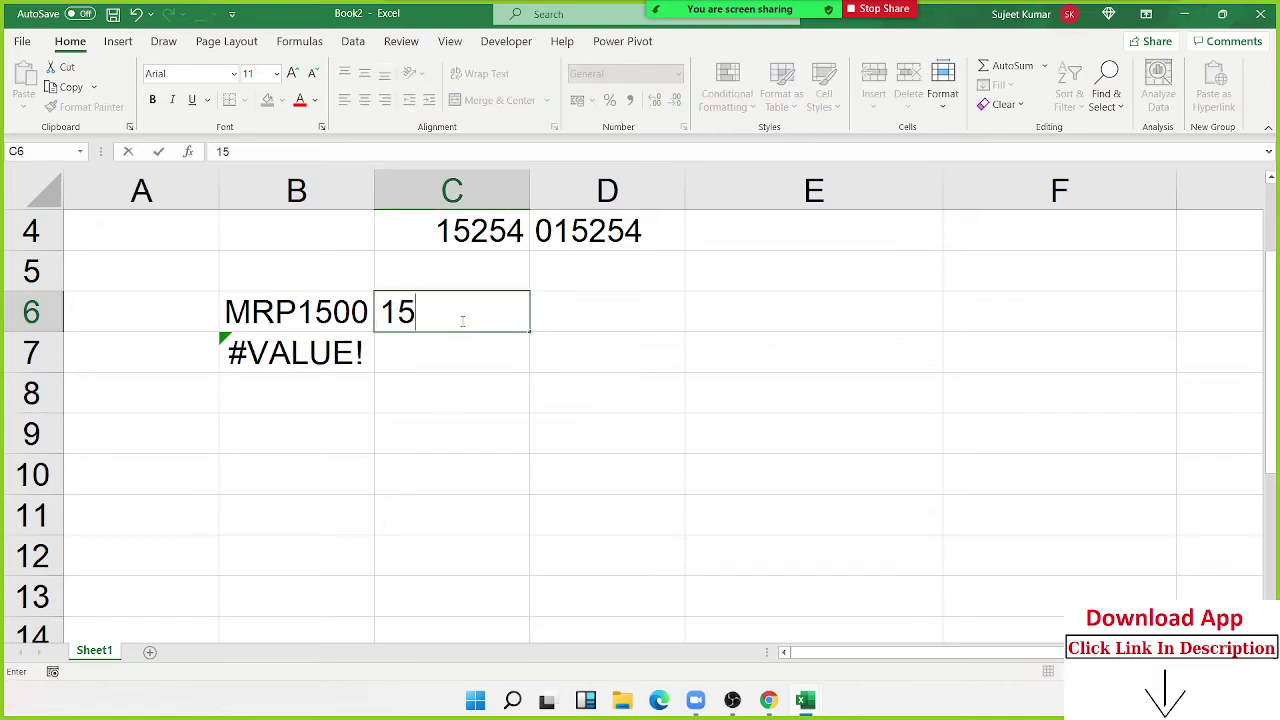
{"action": "type", "text": "00"}
{"action": "key", "text": "Return"}
{"action": "left_click", "coordinate": [461, 320]}
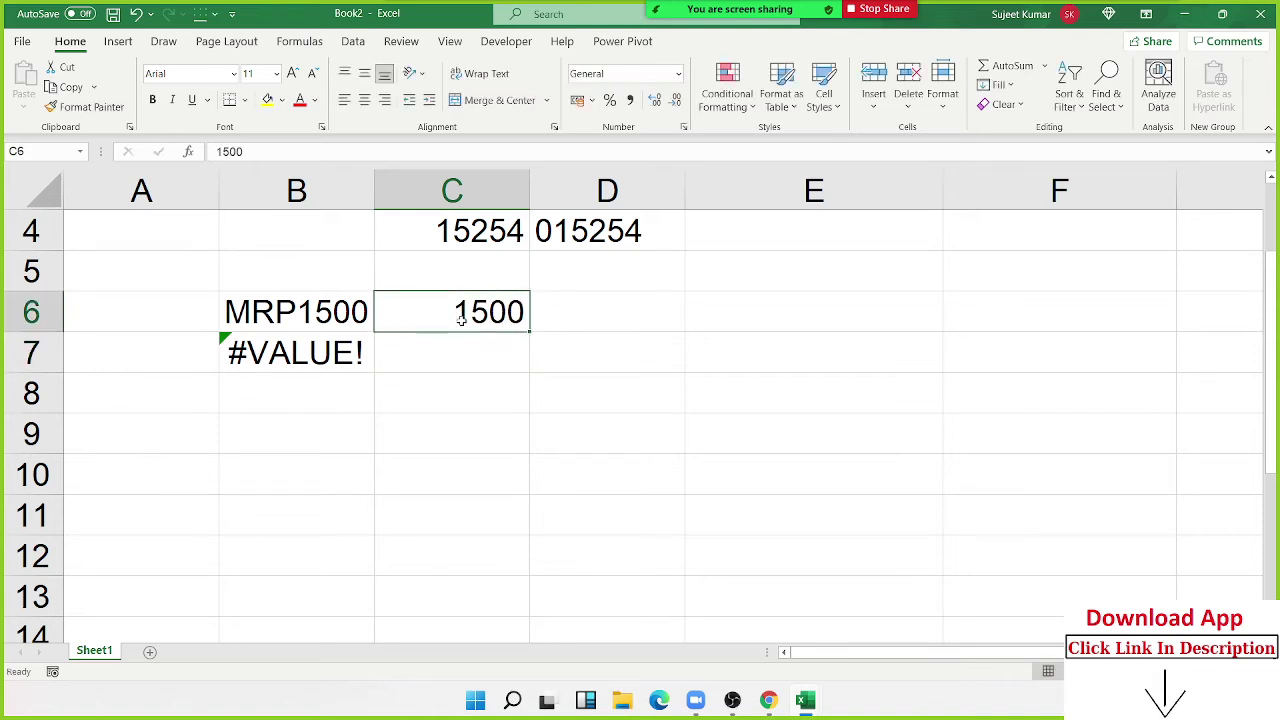
Step: Apply the custom number format "MRP" to C6 so it shows only the label MRP
{"action": "left_click", "coordinate": [684, 127]}
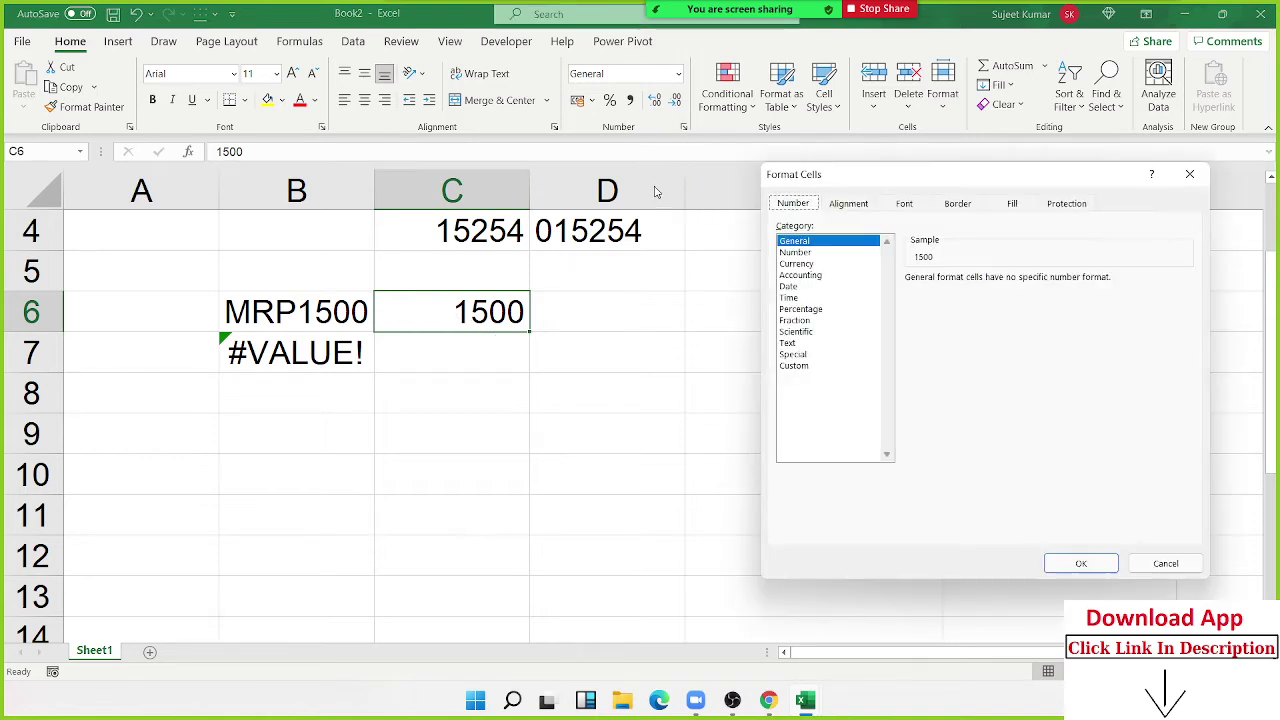
{"action": "left_click", "coordinate": [791, 368]}
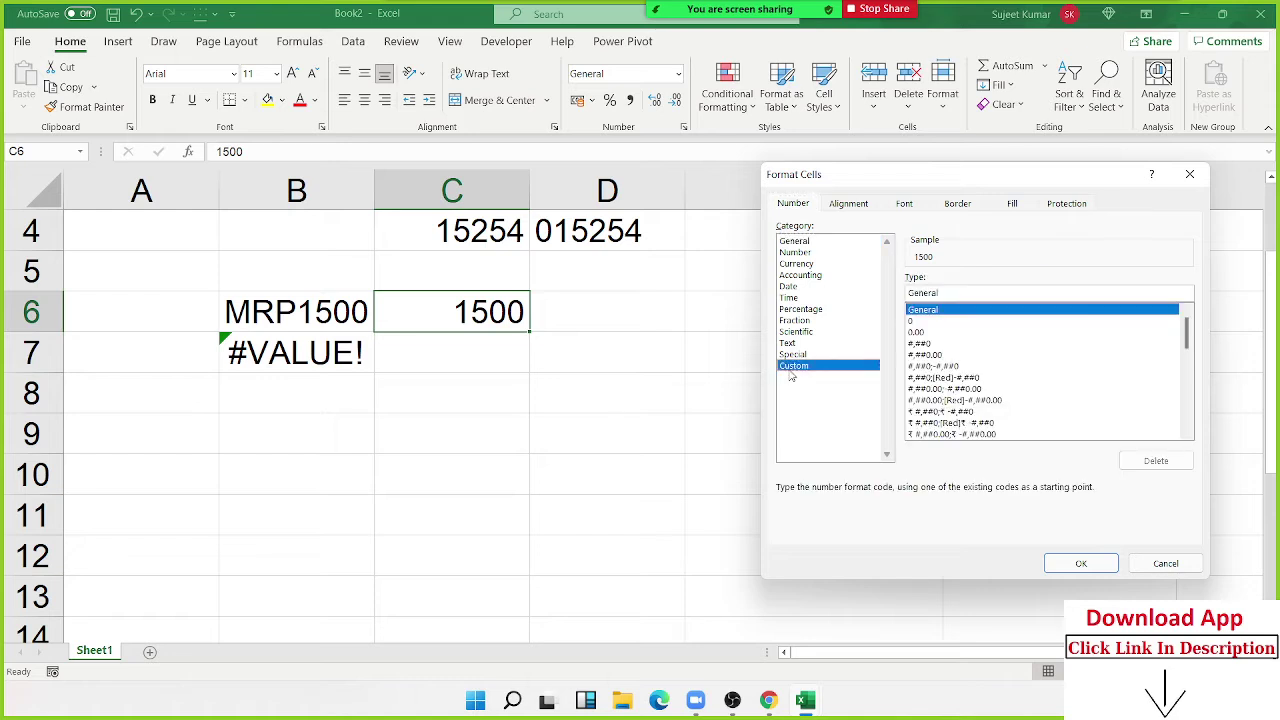
{"action": "key", "text": "Tab"}
{"action": "type", "text": "\"M"}
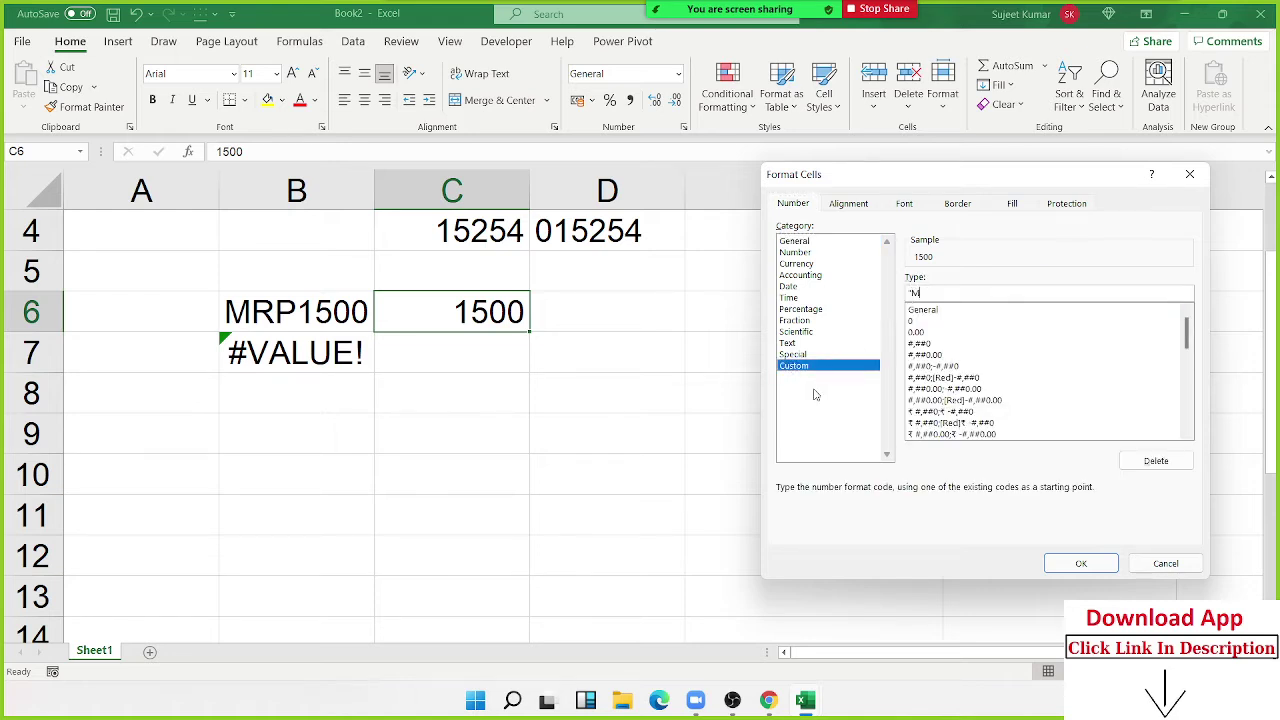
{"action": "type", "text": "RP\""}
{"action": "key", "text": "Return"}
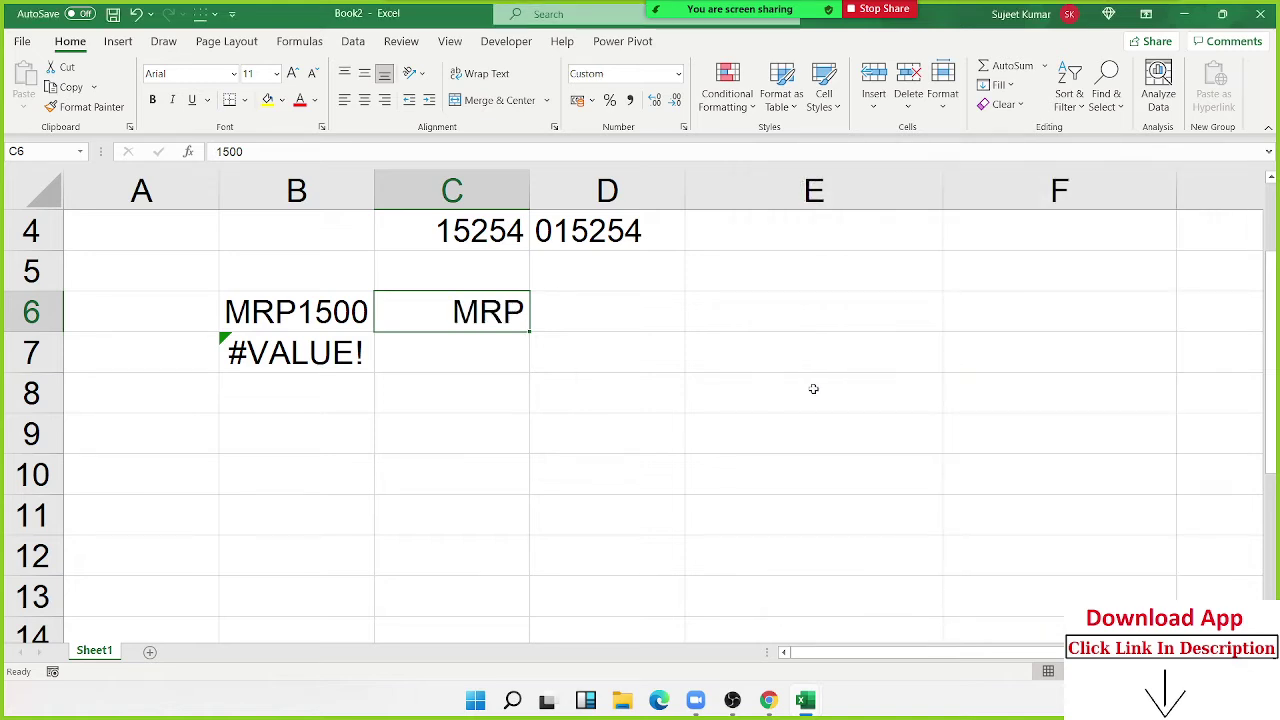
Step: Extend C6's custom format to "MRP"0 so it reads MRP 1500
{"action": "left_click_drag", "start_coordinate": [240, 151], "coordinate": [173, 152]}
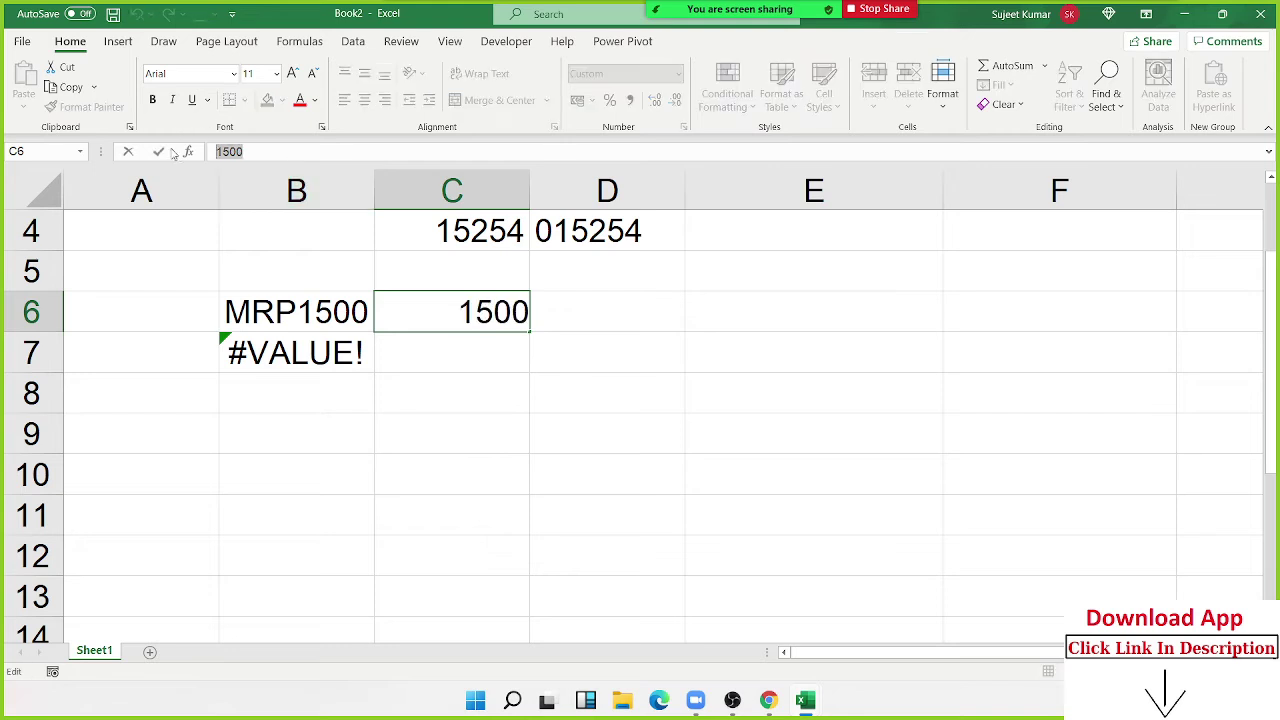
{"action": "key", "text": "Escape"}
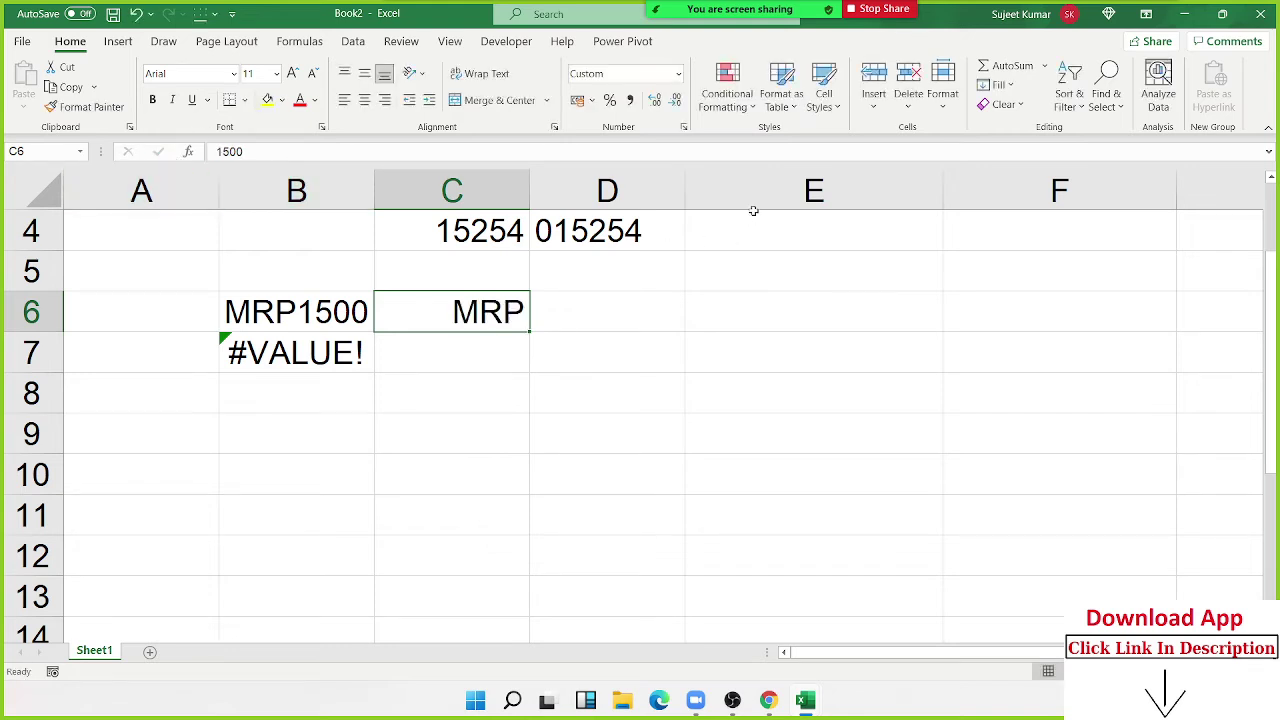
{"action": "key", "text": "ctrl+1"}
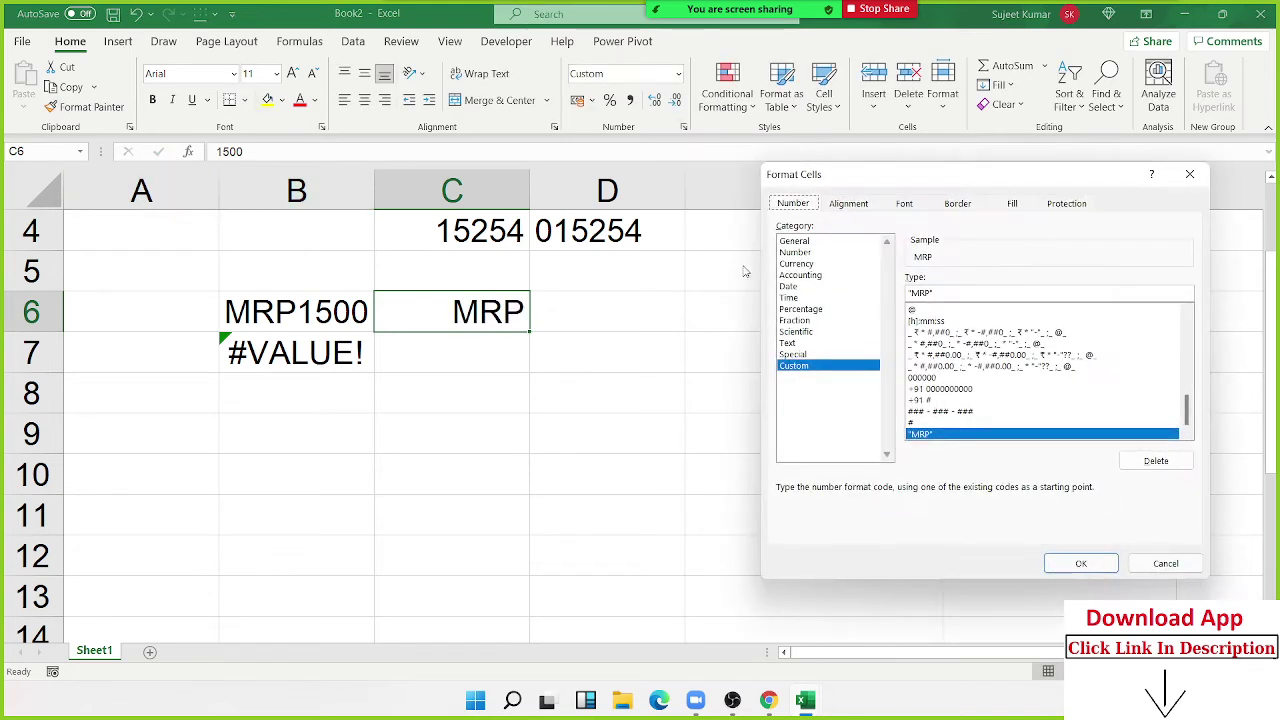
{"action": "left_click", "coordinate": [995, 290]}
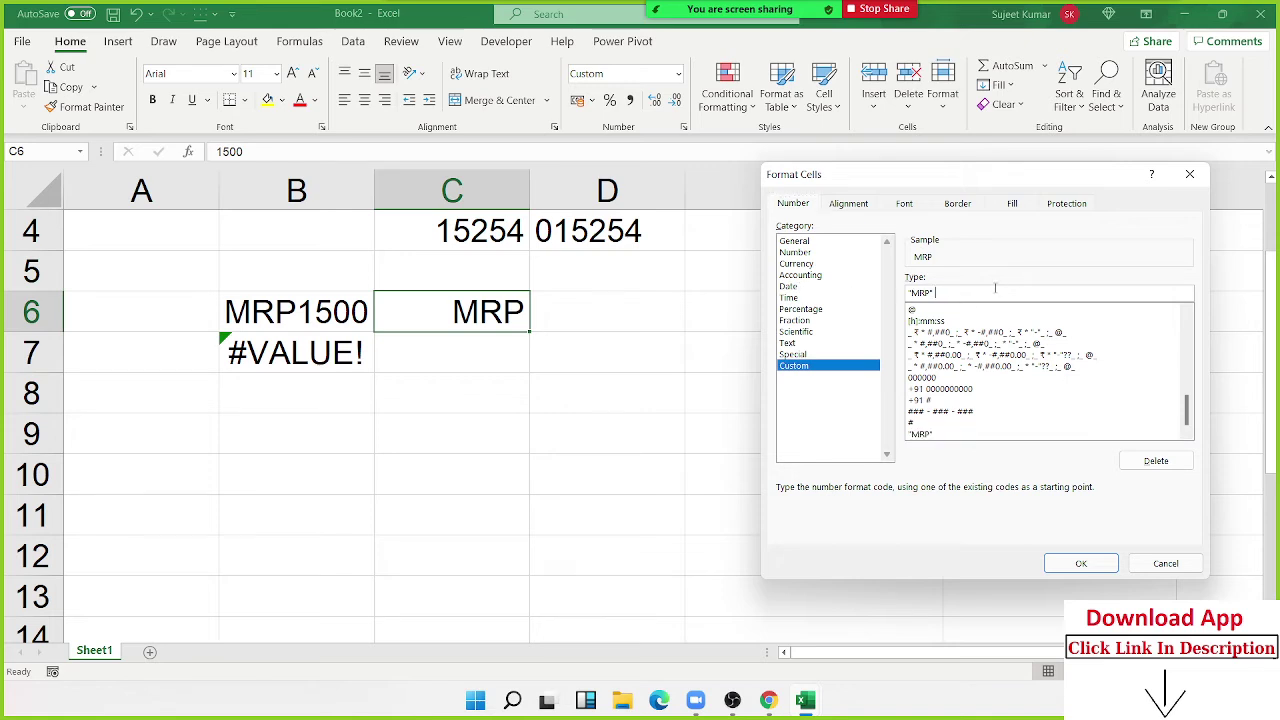
{"action": "type", "text": "0"}
{"action": "key", "text": "Return"}
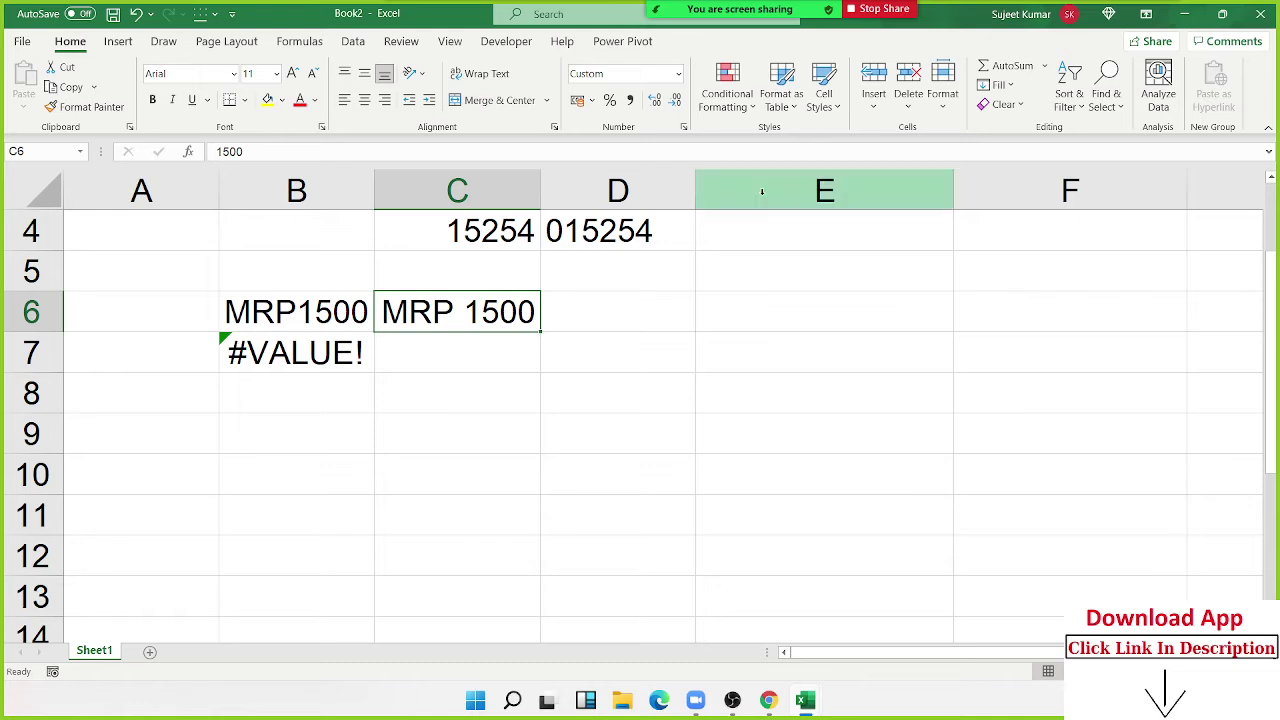
Step: Change C6's format code to "MRP"00 for a two-digit zero-padded number
{"action": "left_click", "coordinate": [683, 127]}
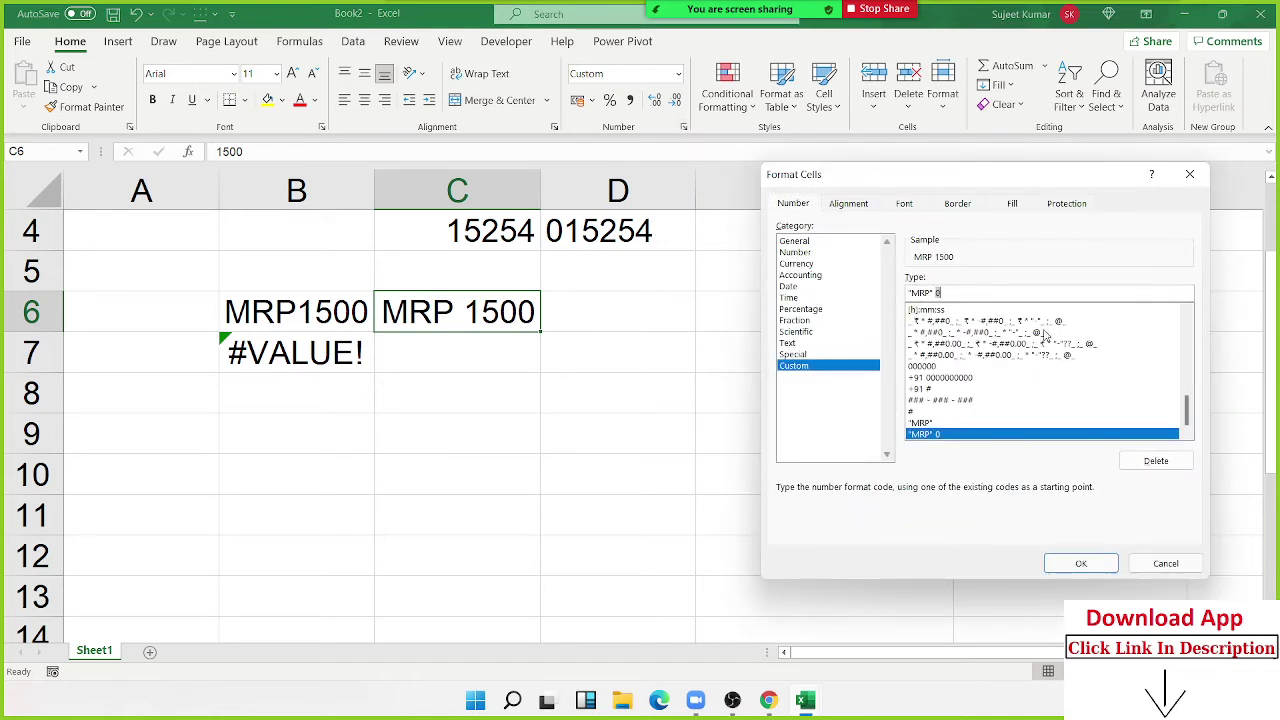
{"action": "type", "text": "#"}
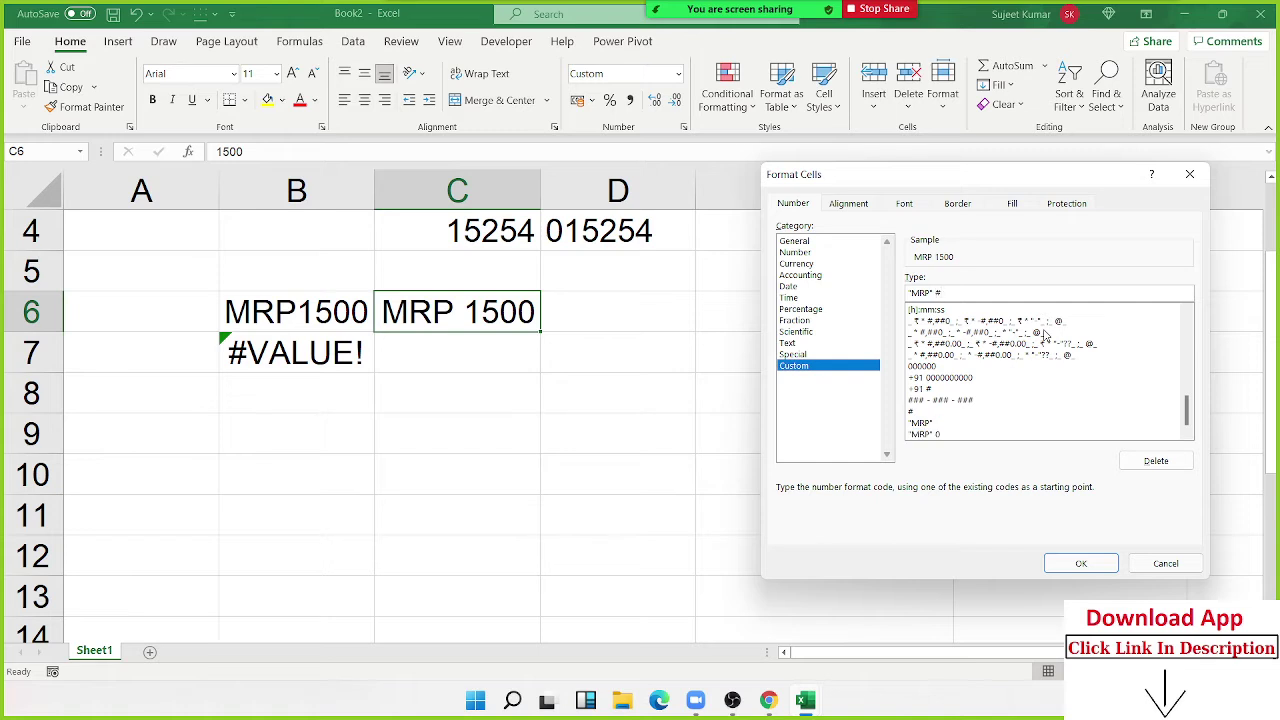
{"action": "key", "text": "BackSpace"}
{"action": "type", "text": "0"}
{"action": "type", "text": "0"}
{"action": "key", "text": "Return"}
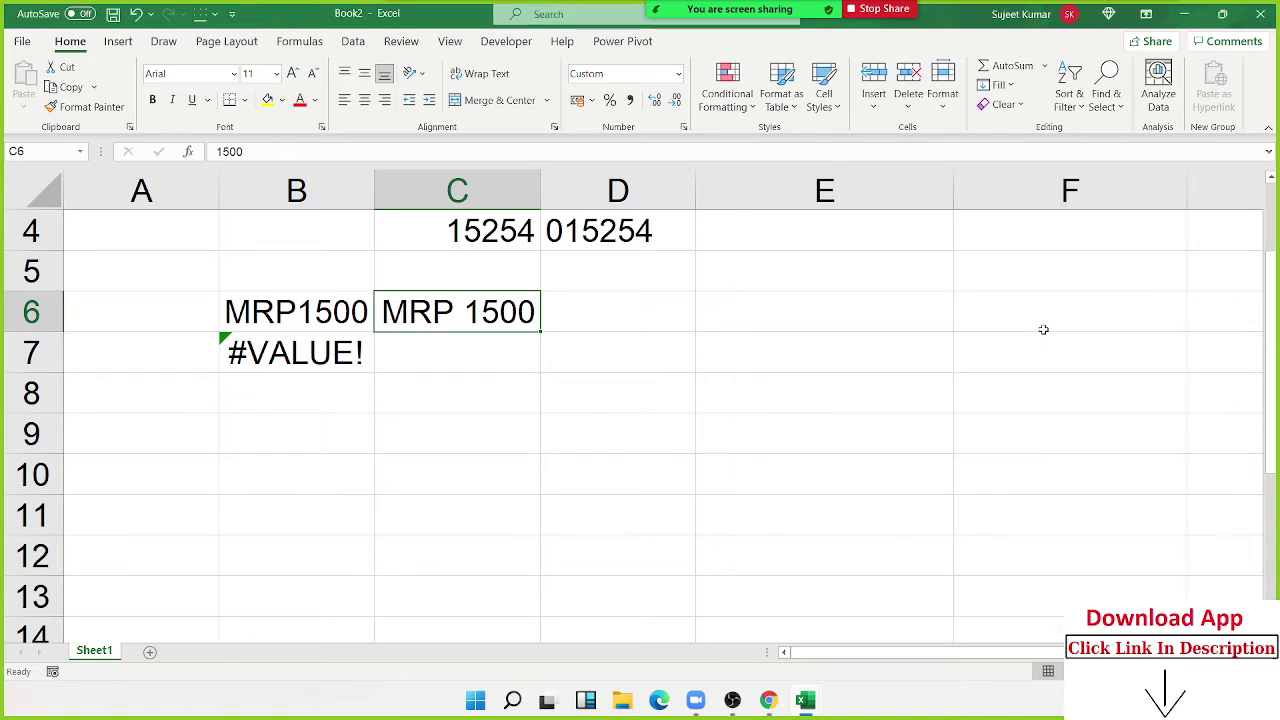
Step: Enter 5 in C6 so it displays as MRP 05
{"action": "type", "text": "5"}
{"action": "key", "text": "Return"}
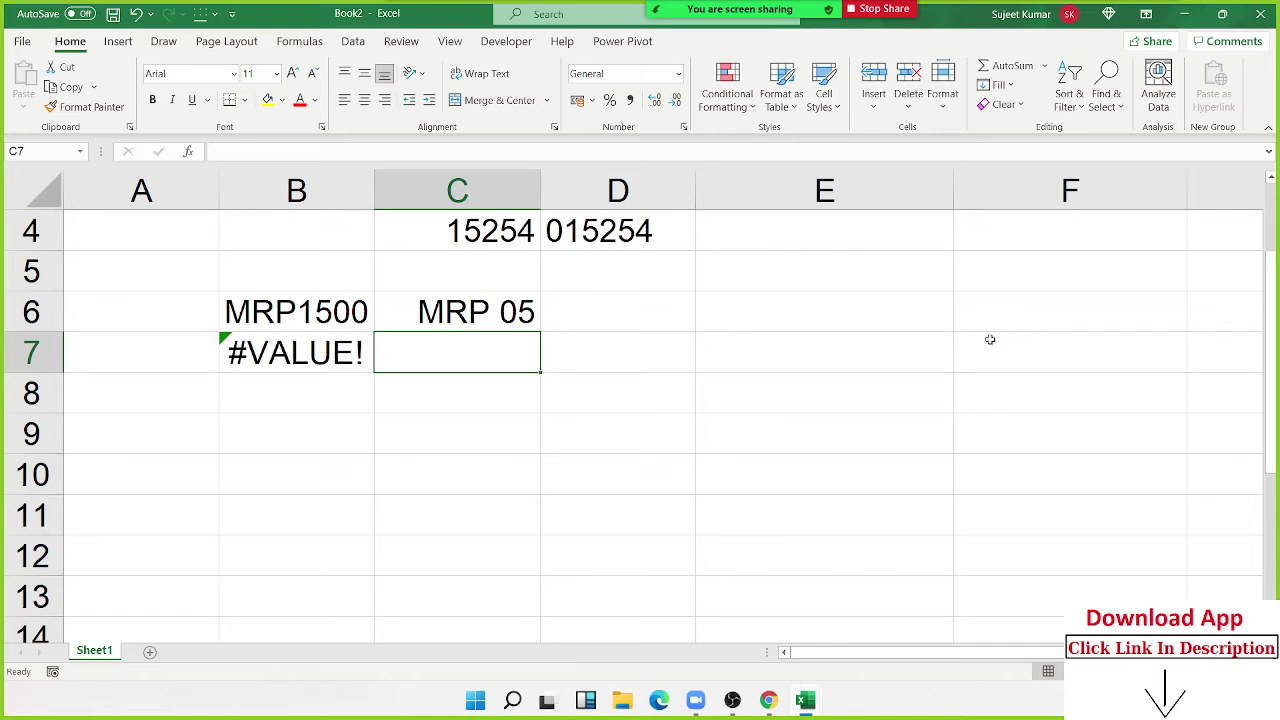
Step: Replace 00 with # in C6's custom format so it reads MRP 5
{"action": "left_click", "coordinate": [509, 317]}
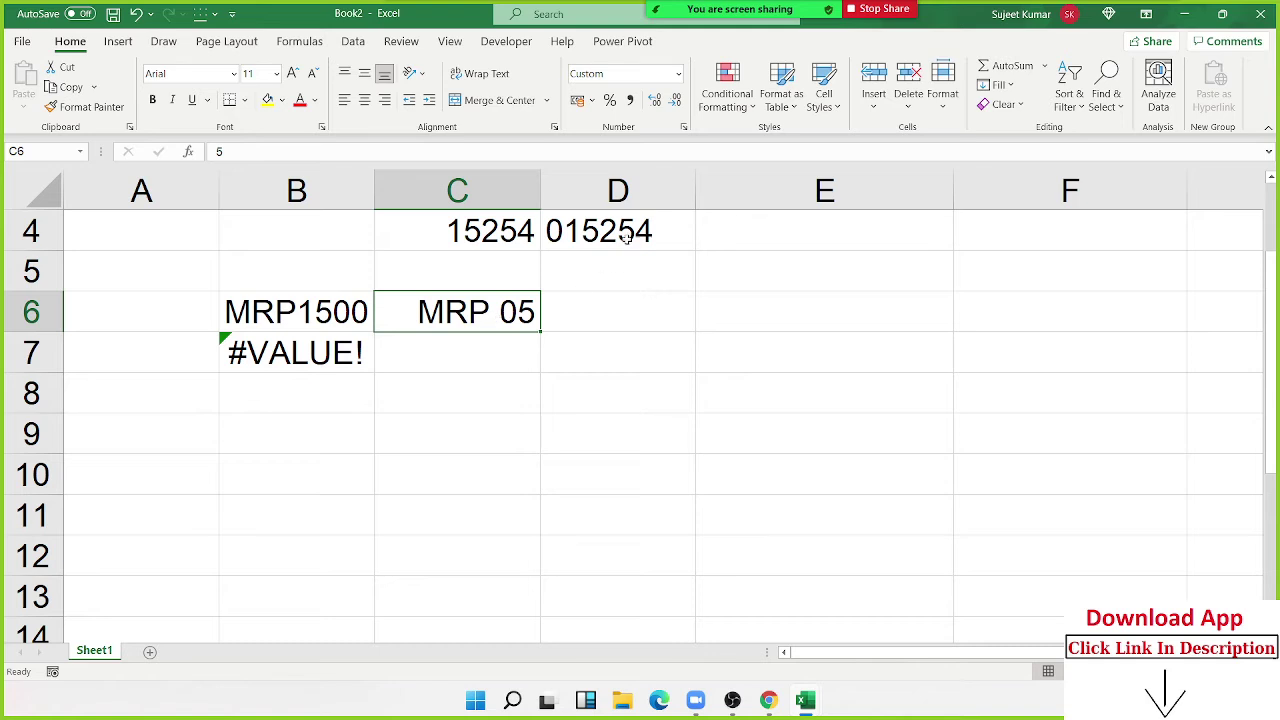
{"action": "left_click", "coordinate": [684, 127]}
{"action": "double_click", "coordinate": [940, 292]}
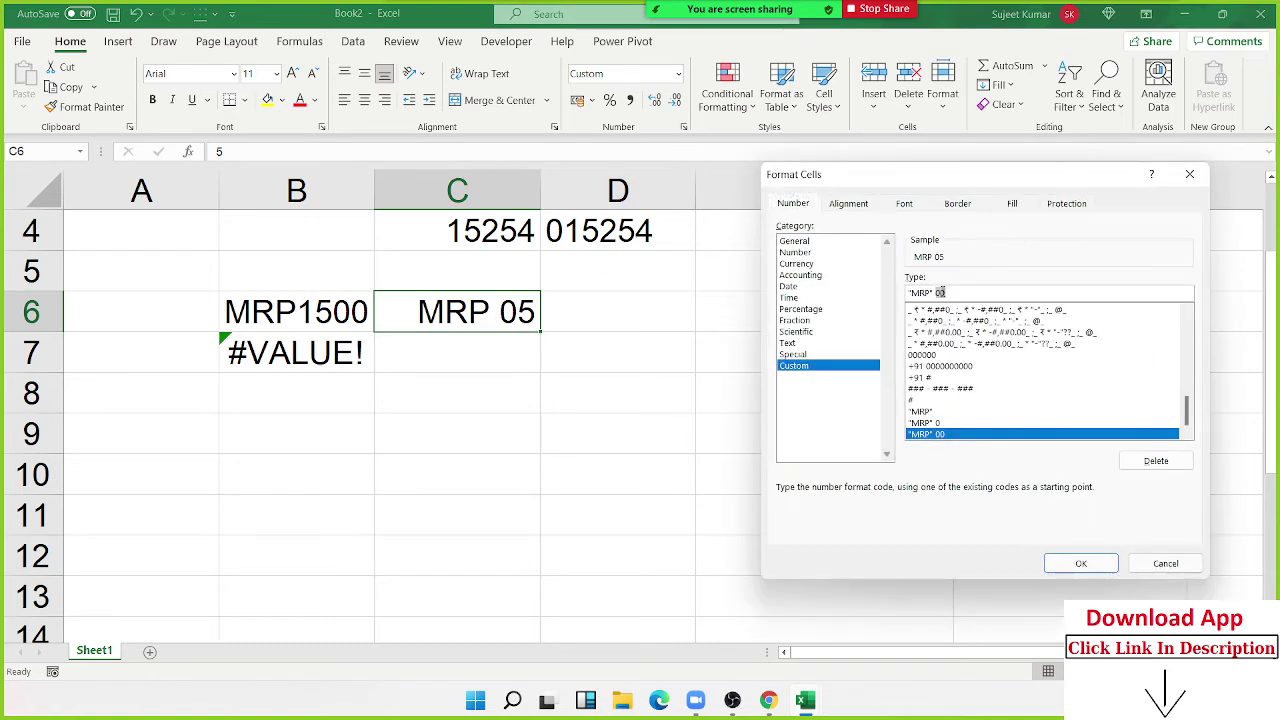
{"action": "type", "text": "#"}
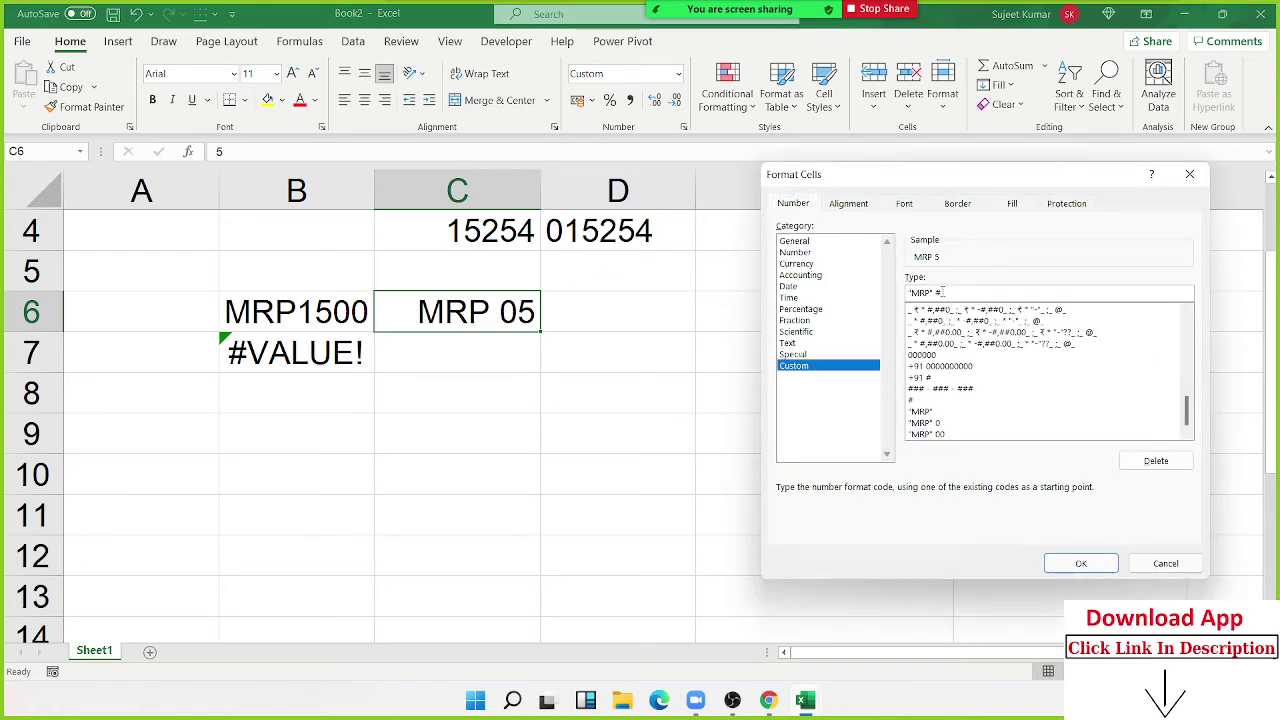
{"action": "key", "text": "Return"}
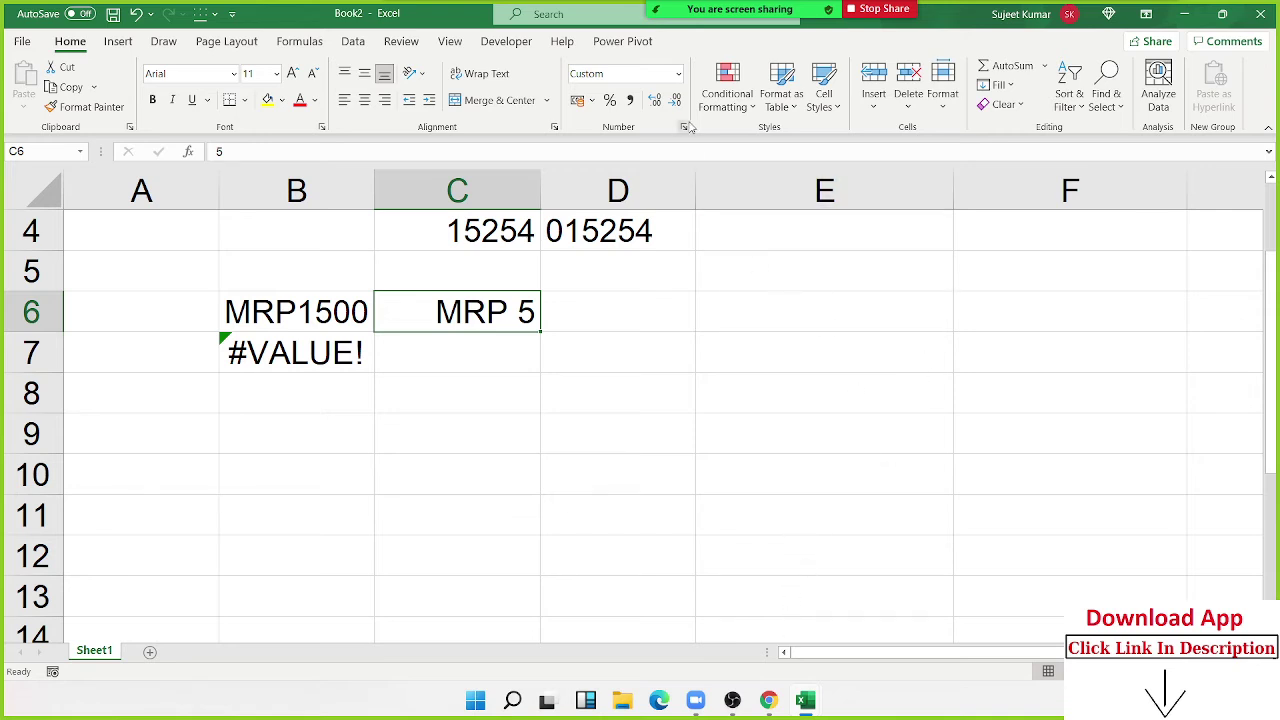
Step: Enter 54.60 in E7, which displays as +91 55
{"action": "left_click", "coordinate": [706, 350]}
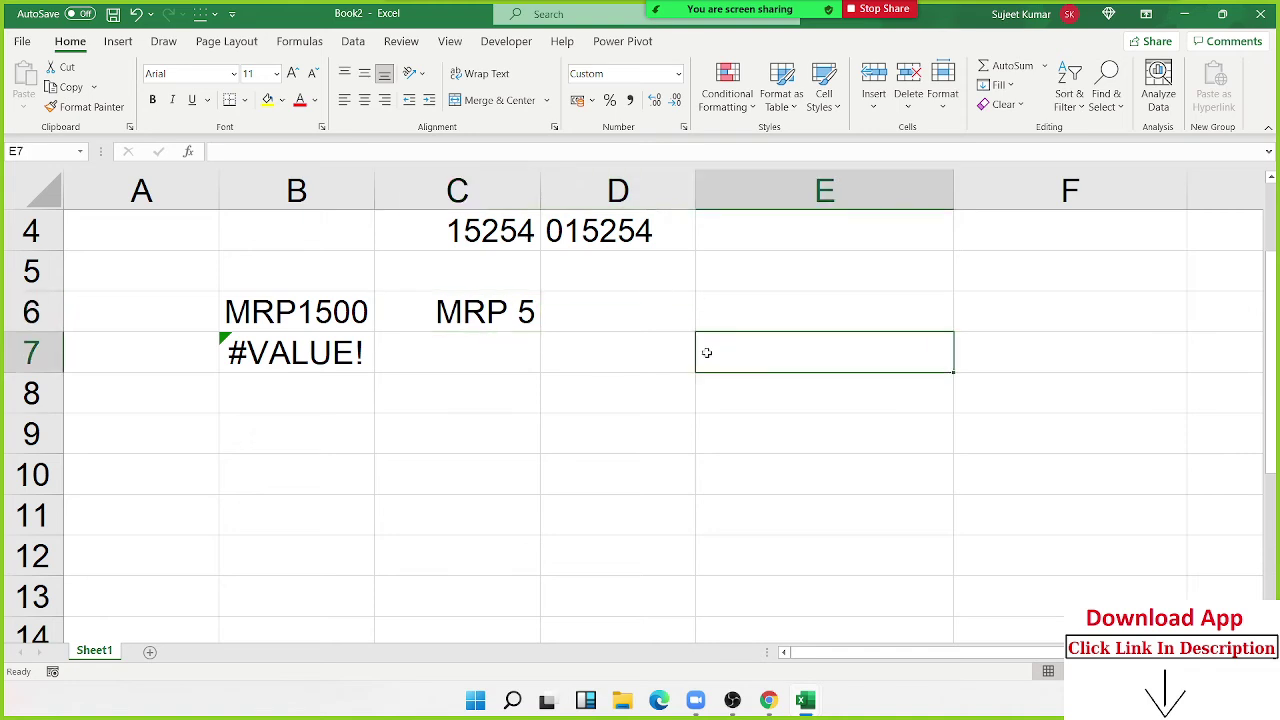
{"action": "type", "text": "54.60"}
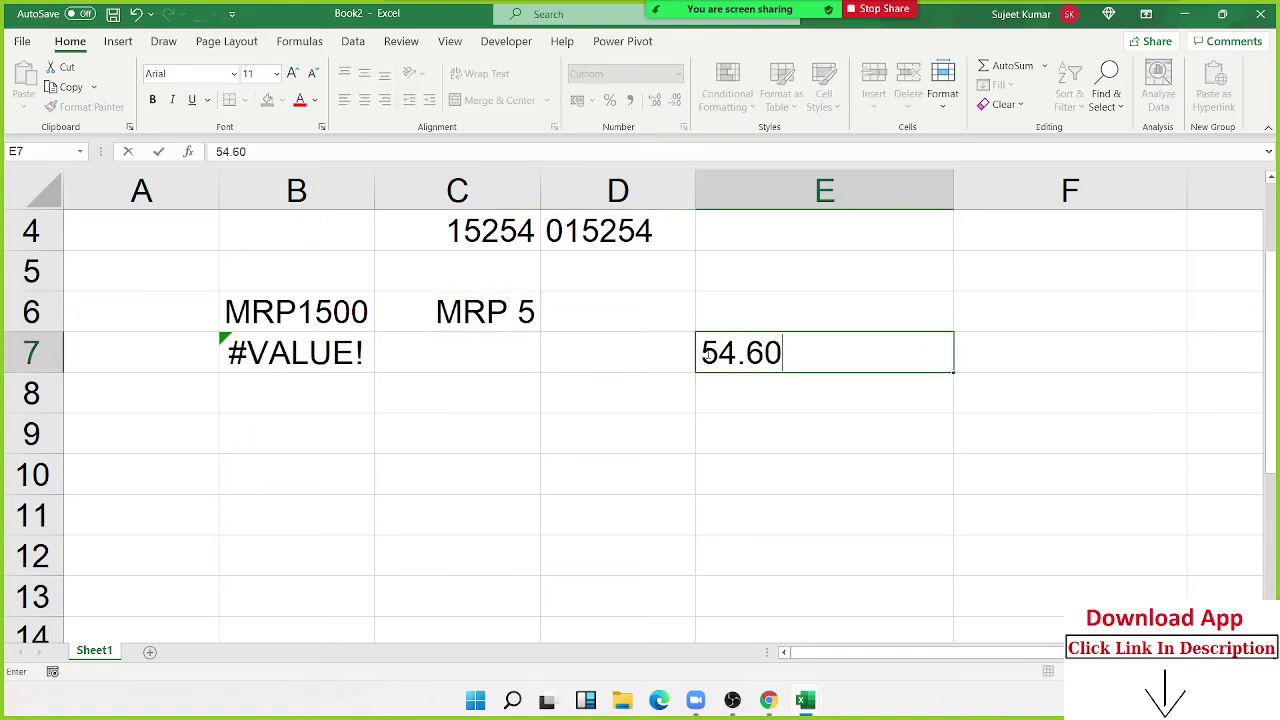
{"action": "key", "text": "Return"}
{"action": "left_click", "coordinate": [832, 362]}
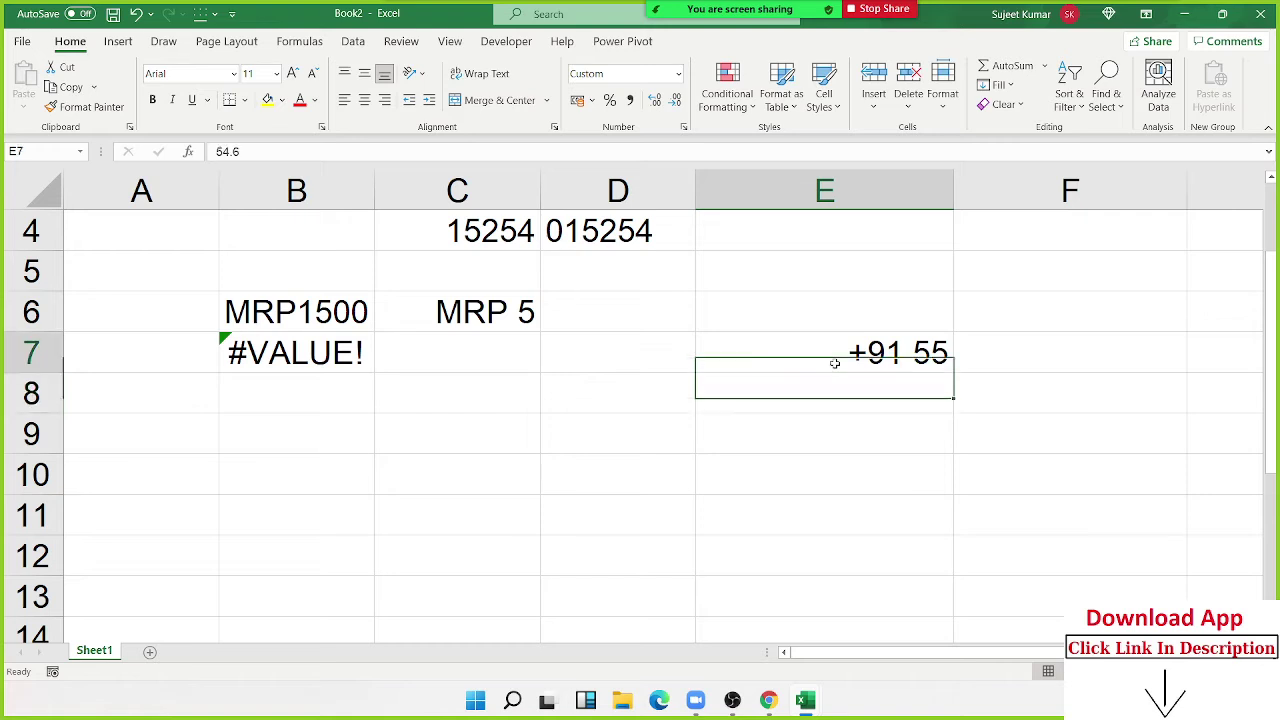
{"action": "left_click", "coordinate": [433, 469]}
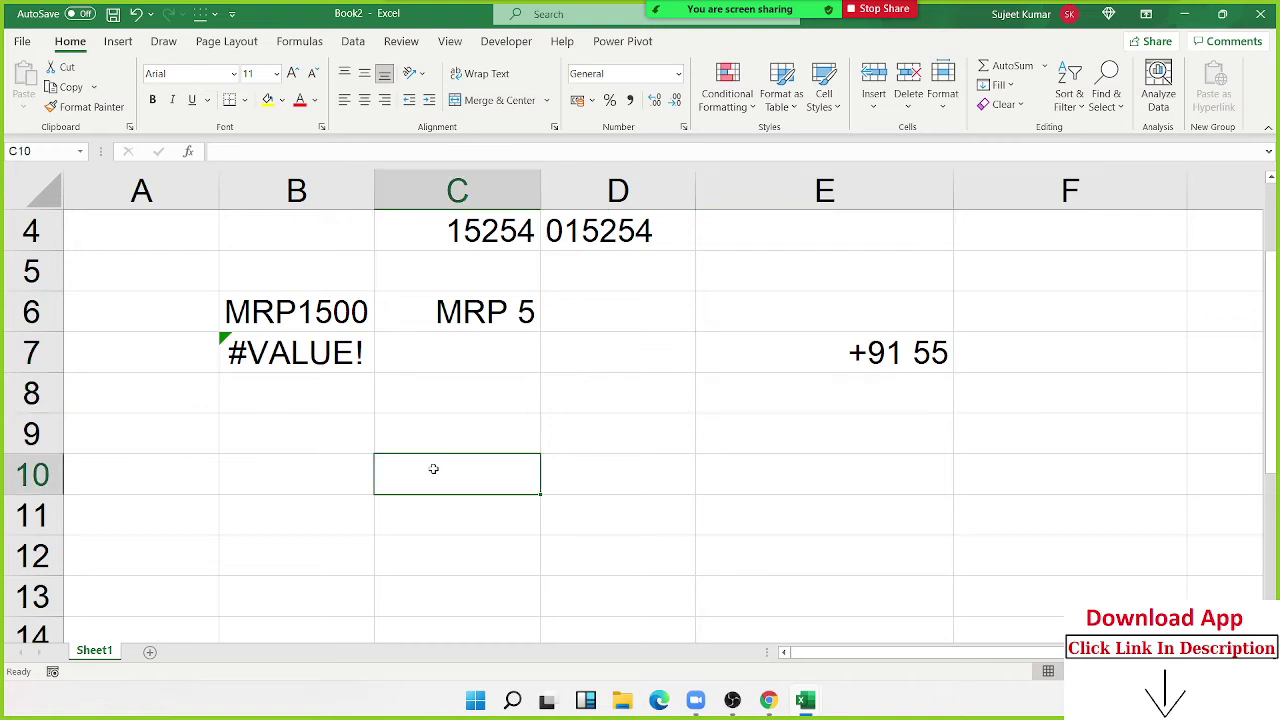
Step: Enter 64.6 in cell C10
{"action": "type", "text": "64."}
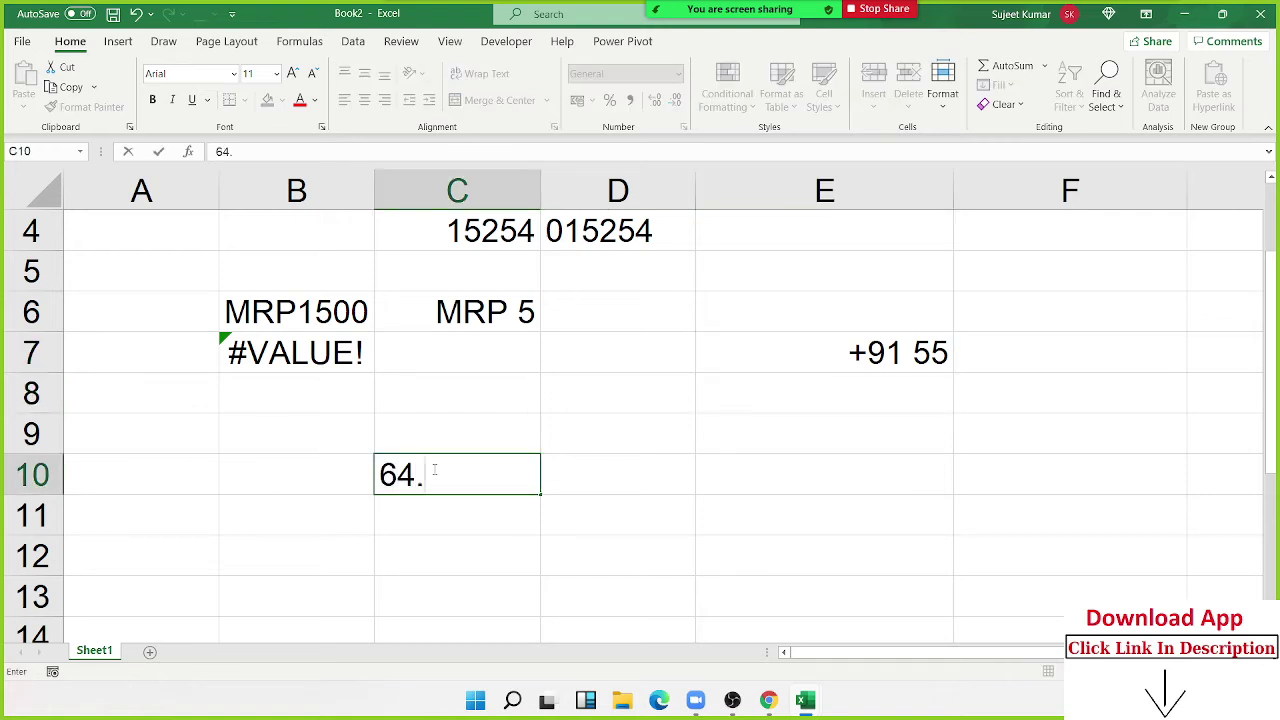
{"action": "type", "text": "6"}
{"action": "key", "text": "Return"}
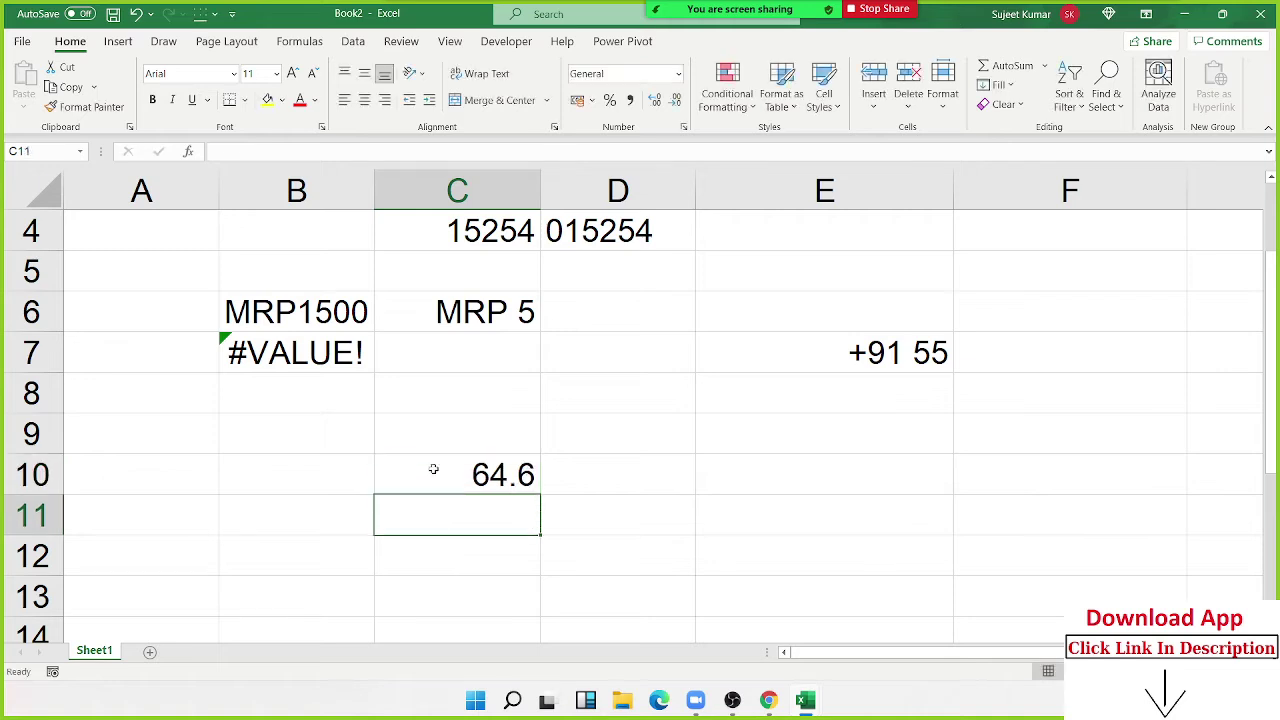
{"action": "left_click", "coordinate": [433, 469]}
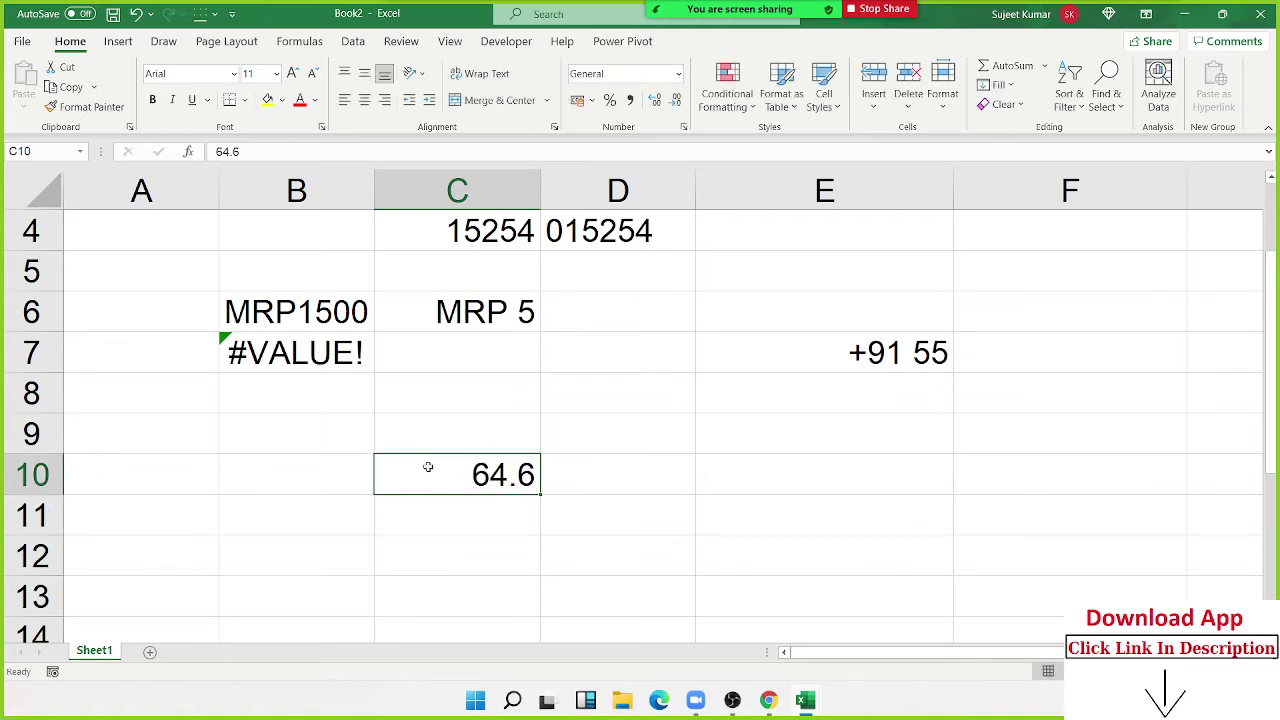
Step: Give C10 the custom format 0# "Rupees" .00 "pase" to show 64 Rupees .60 pase
{"action": "left_click", "coordinate": [682, 128]}
{"action": "left_click", "coordinate": [806, 366]}
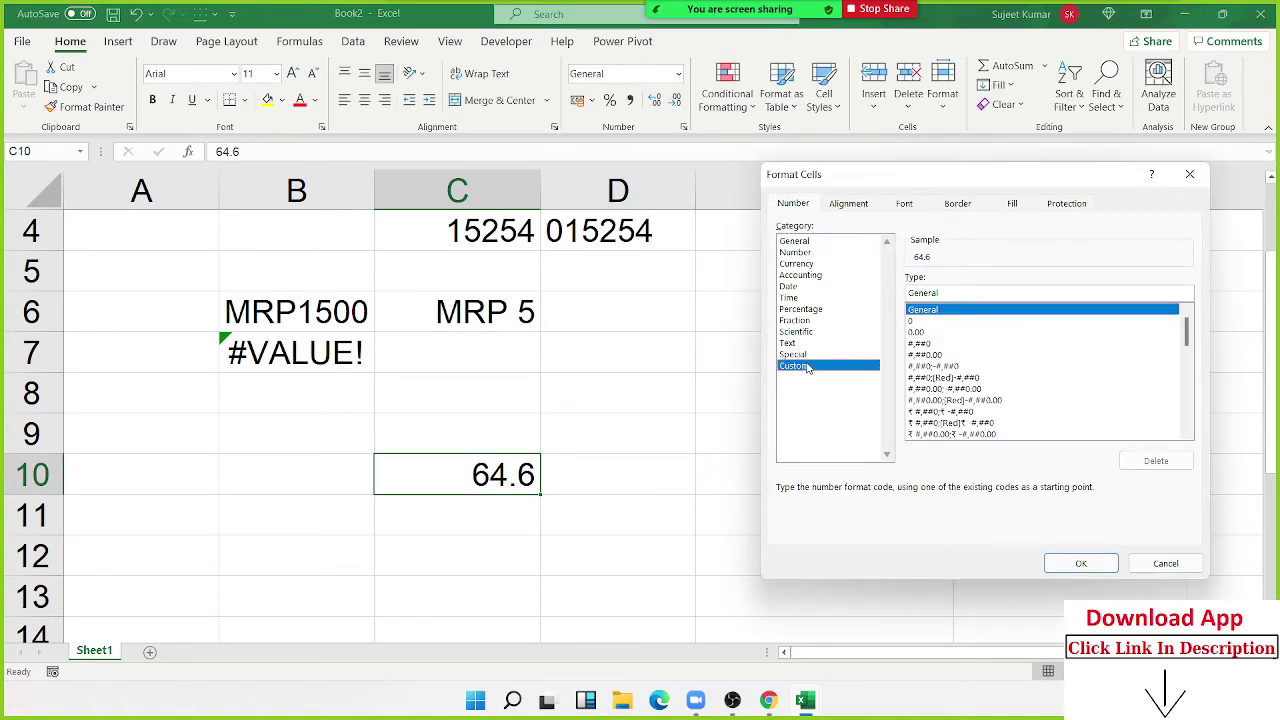
{"action": "double_click", "coordinate": [932, 293]}
{"action": "key", "text": "BackSpace"}
{"action": "type", "text": "R"}
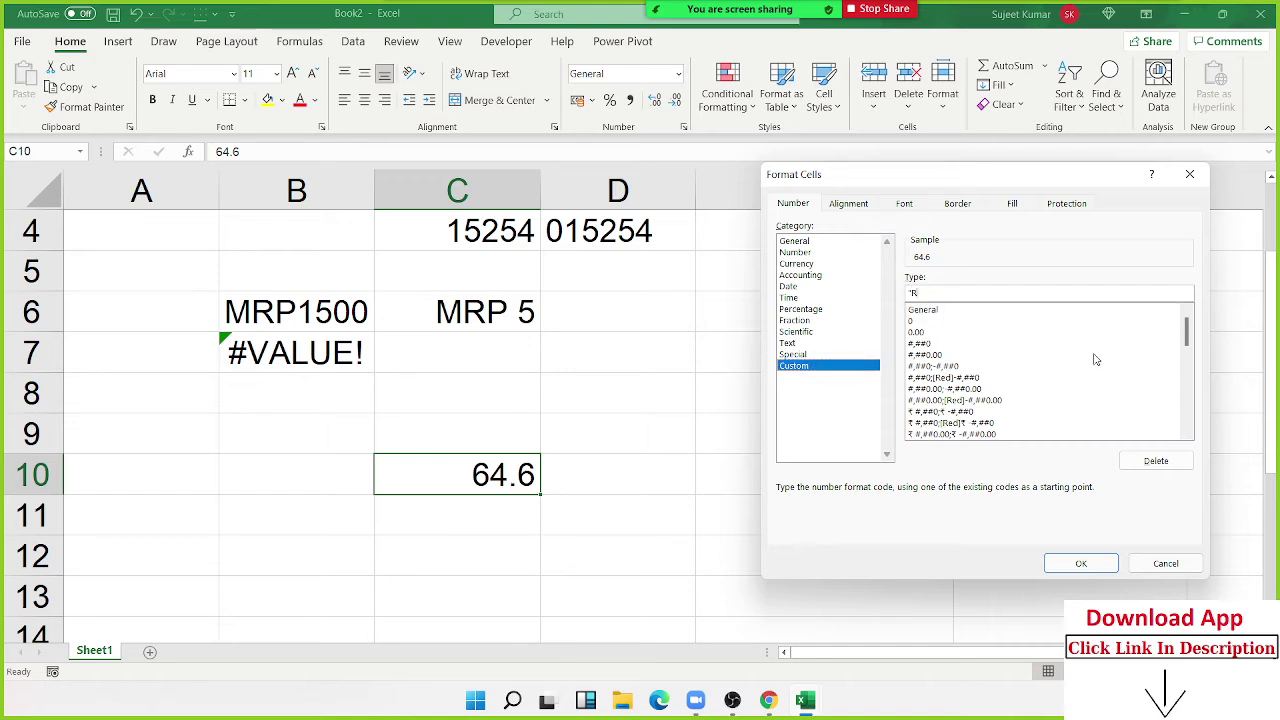
{"action": "type", "text": "upee"}
{"action": "key", "text": "BackSpace"}
{"action": "key", "text": "BackSpace"}
{"action": "key", "text": "BackSpace"}
{"action": "key", "text": "BackSpace"}
{"action": "key", "text": "BackSpace"}
{"action": "key", "text": "BackSpace"}
{"action": "type", "text": "0"}
{"action": "type", "text": "# \""}
{"action": "type", "text": "Rup"}
{"action": "type", "text": "ees"}
{"action": "type", "text": "\" ."}
{"action": "type", "text": "00 \""}
{"action": "type", "text": "pase"}
{"action": "type", "text": "\""}
{"action": "key", "text": "Return"}
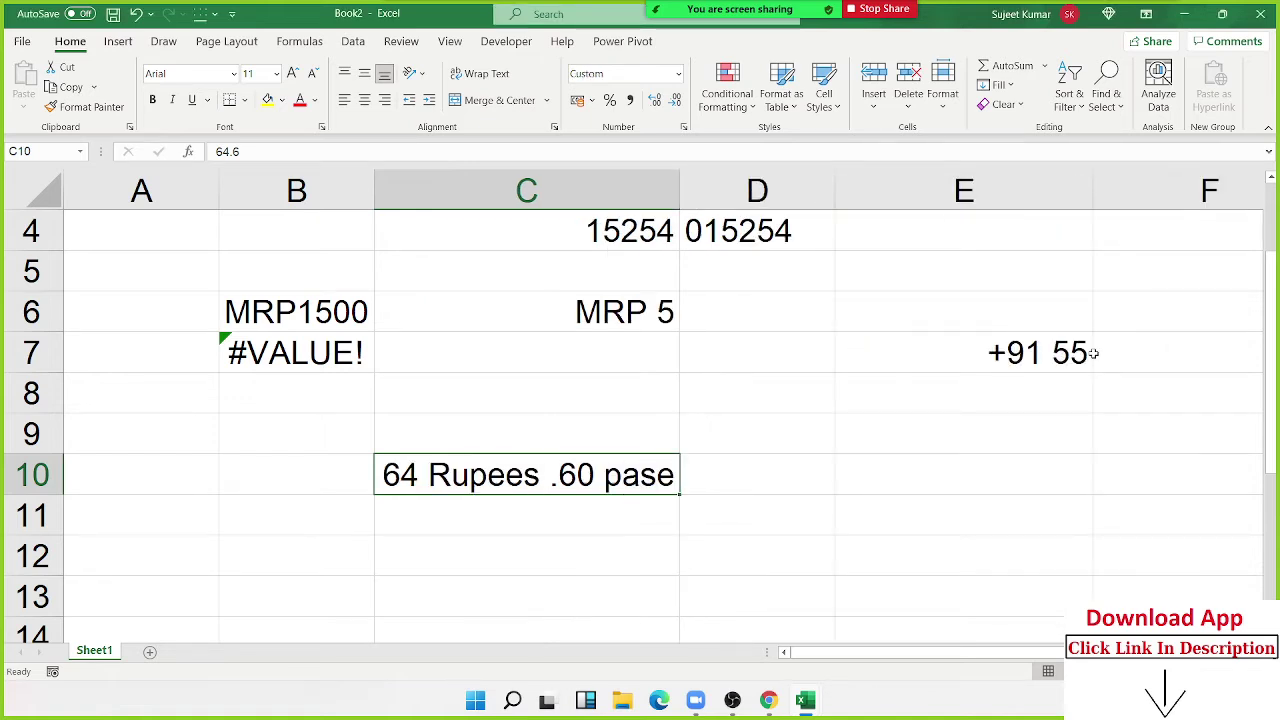
Step: Enter 5.60 in C10 and review its Rupees format without changes
{"action": "type", "text": "5."}
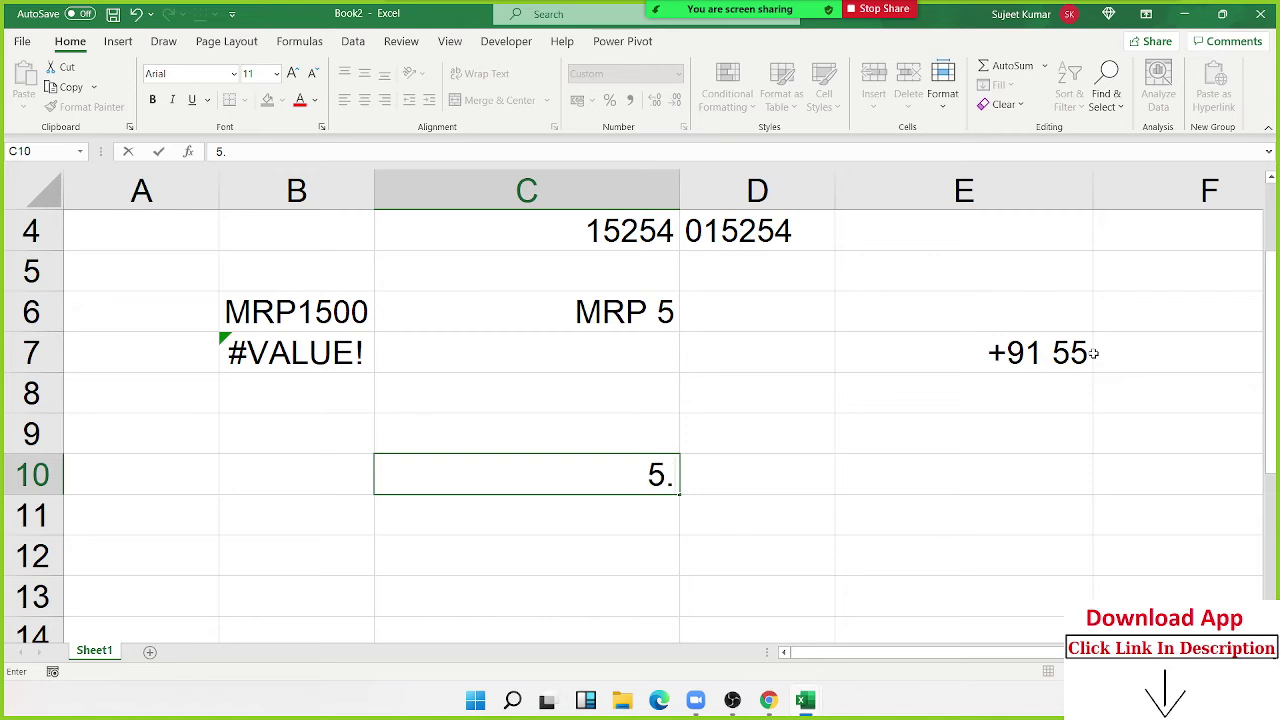
{"action": "type", "text": "60"}
{"action": "key", "text": "Return"}
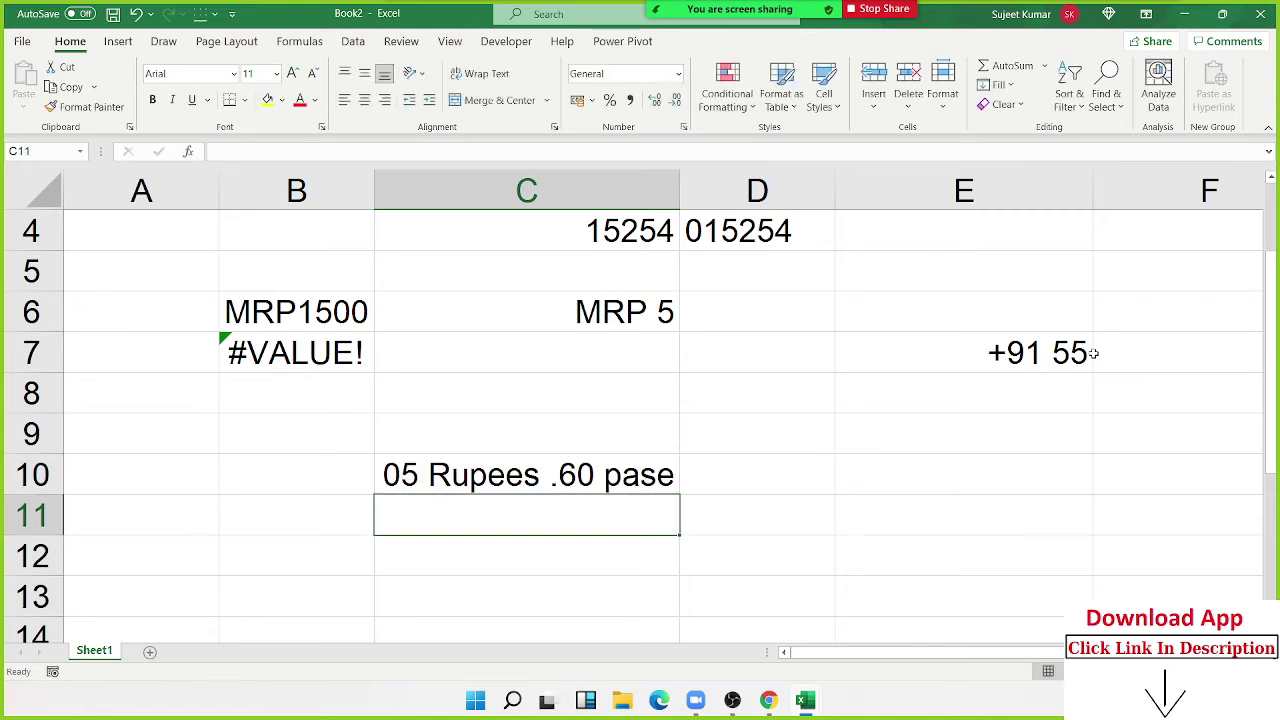
{"action": "left_click", "coordinate": [588, 455]}
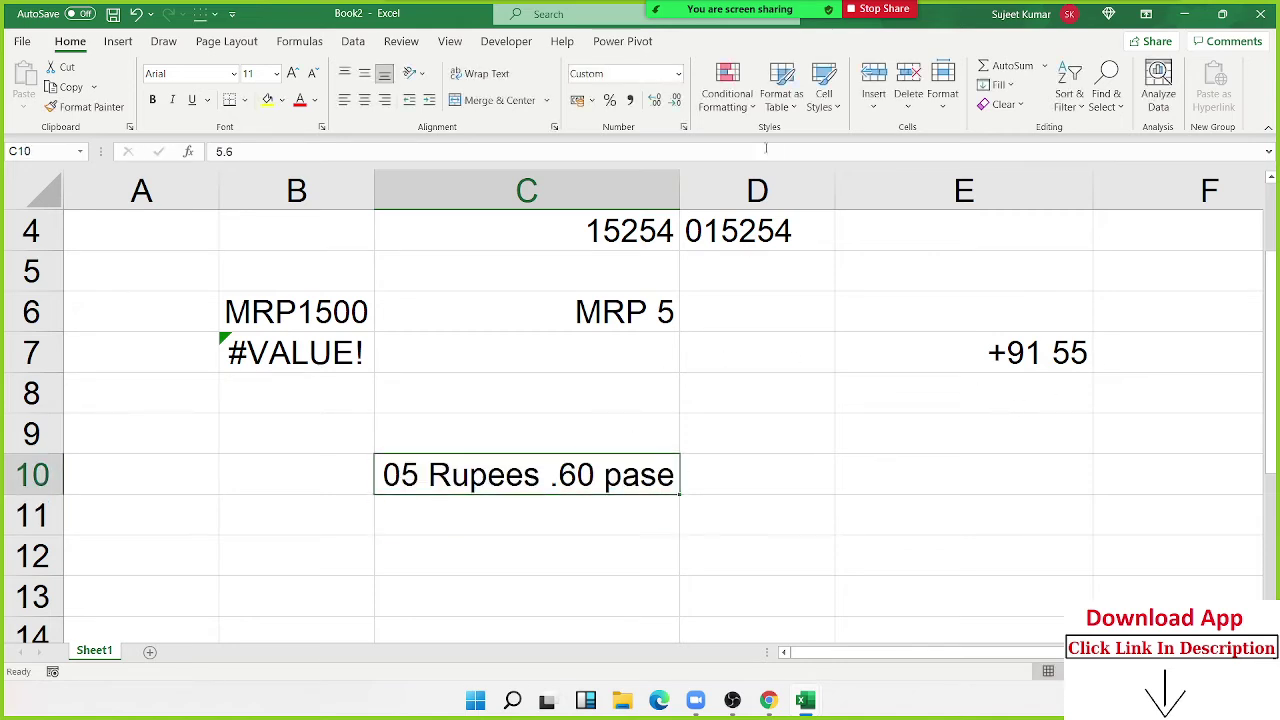
{"action": "left_click", "coordinate": [684, 128]}
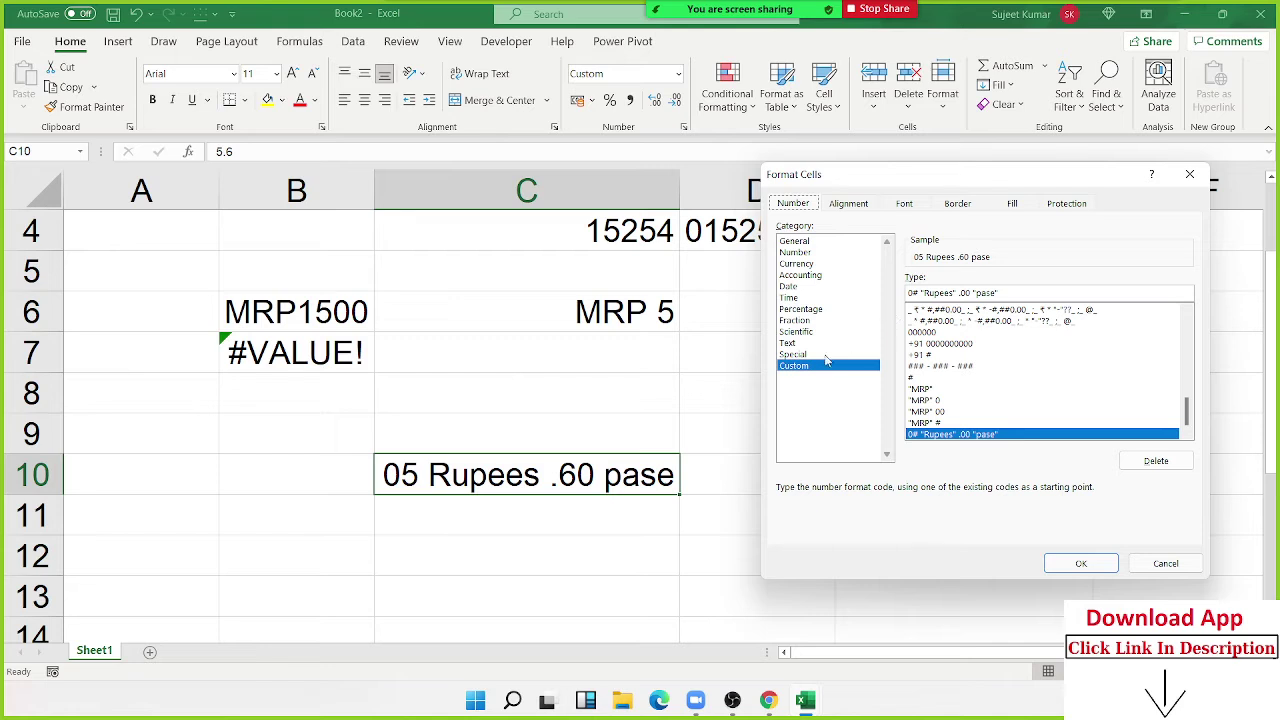
{"action": "key", "text": "Escape"}
Step: Change C10 to 0.5 and confirm its format shows 0 Rupees .50 pase
{"action": "type", "text": "0"}
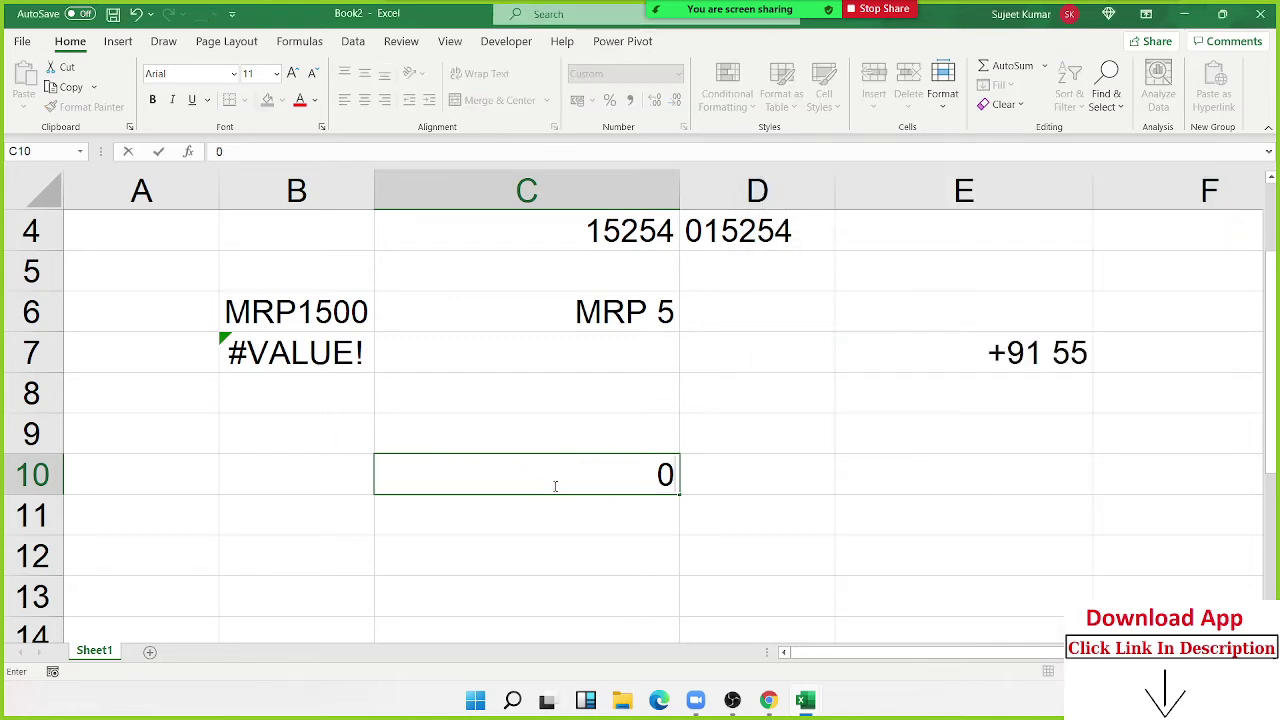
{"action": "type", "text": ".5"}
{"action": "key", "text": "Return"}
{"action": "left_click", "coordinate": [553, 485]}
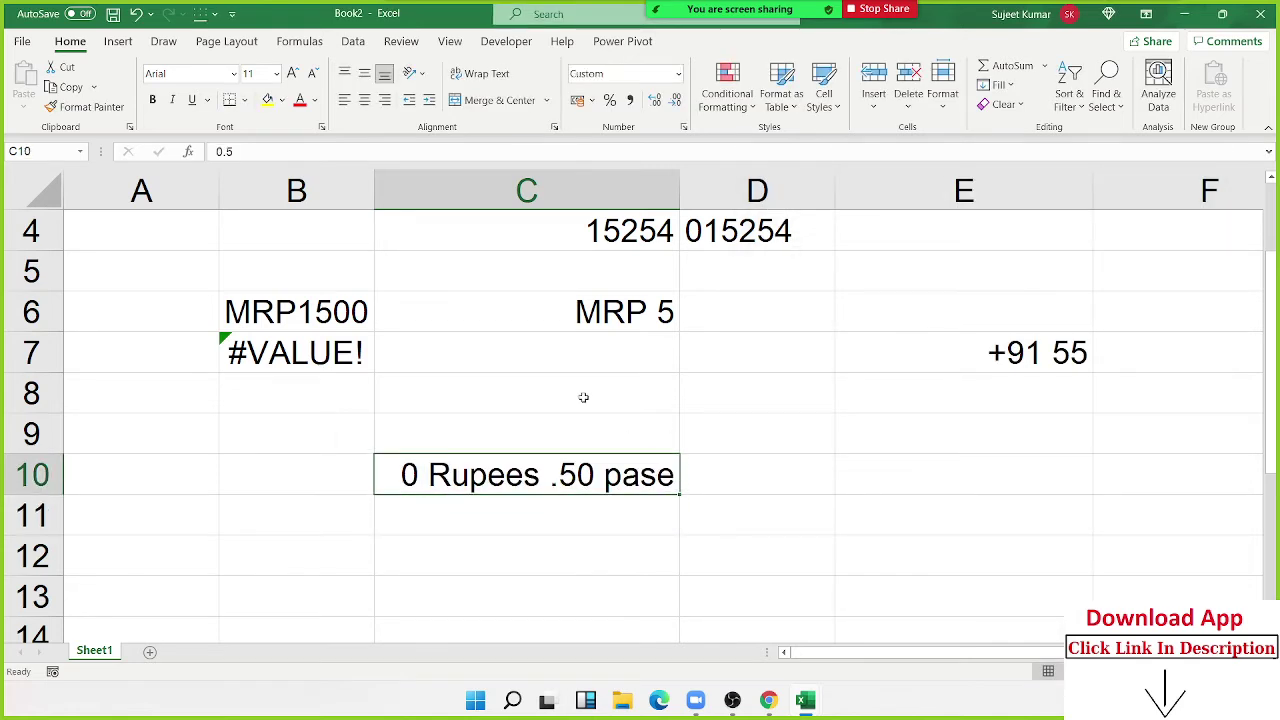
{"action": "left_click", "coordinate": [684, 130]}
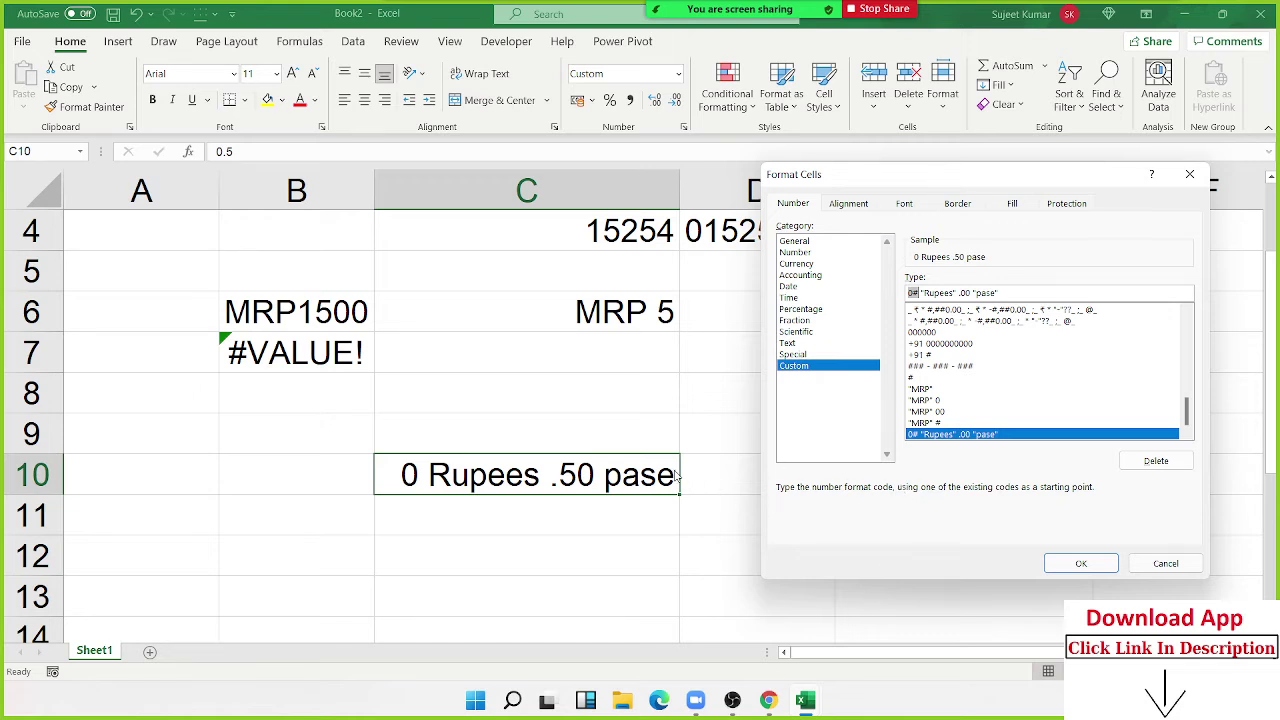
{"action": "key", "text": "Return"}
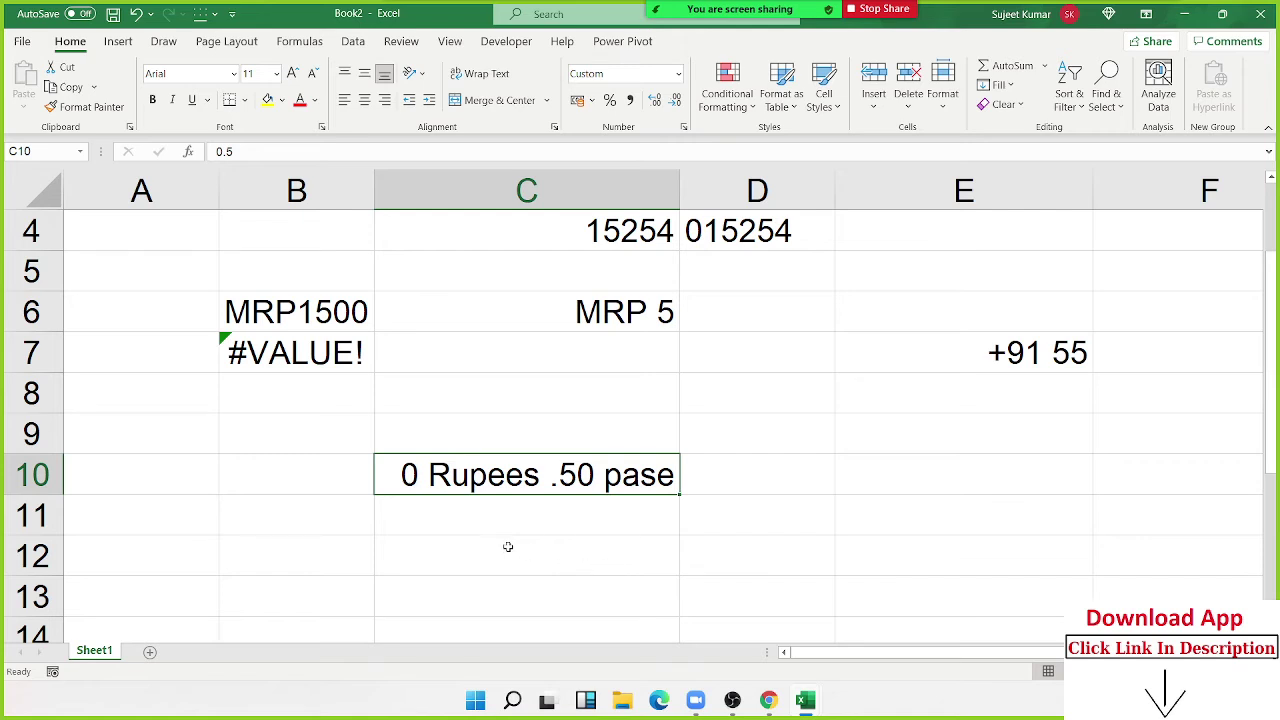
{"action": "scroll", "coordinate": [430, 500], "scroll_direction": "down", "scroll_amount": 1}
Step: Enter 25000 in cell B15
{"action": "scroll", "coordinate": [349, 440], "scroll_direction": "down", "scroll_amount": 2}
{"action": "left_click", "coordinate": [305, 310]}
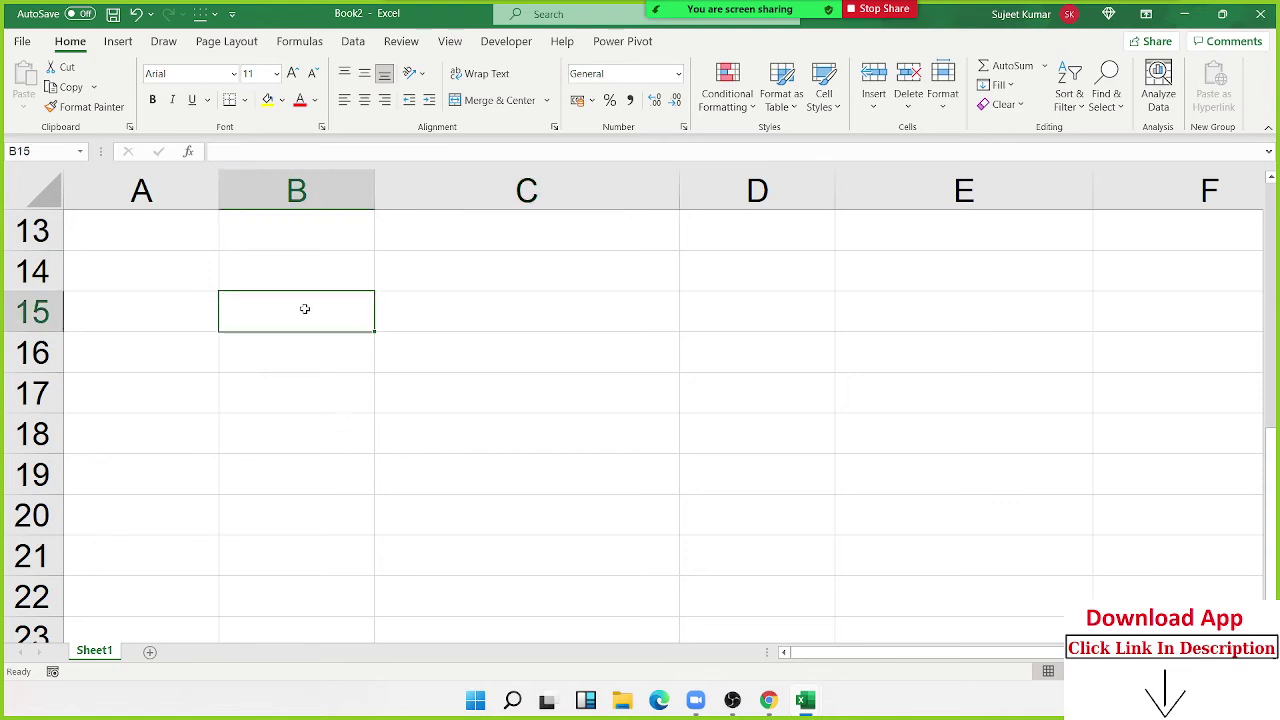
{"action": "type", "text": "25000"}
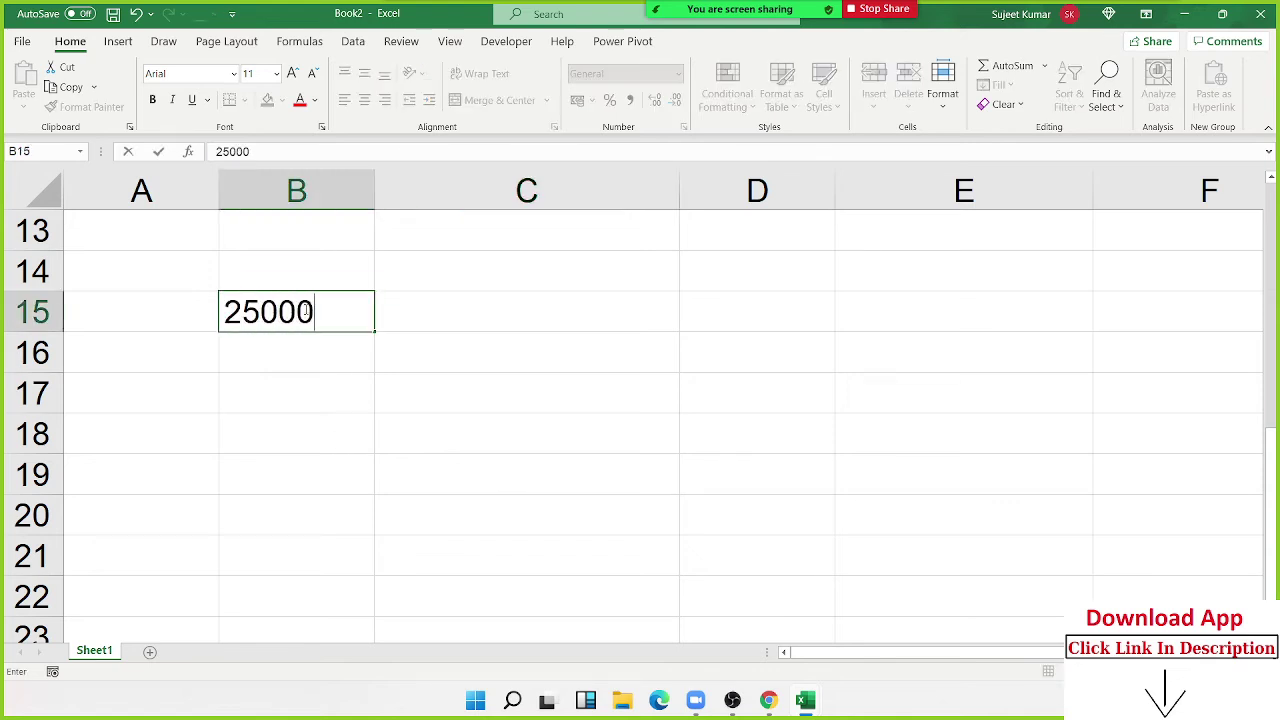
{"action": "key", "text": "Return"}
{"action": "left_click", "coordinate": [305, 310]}
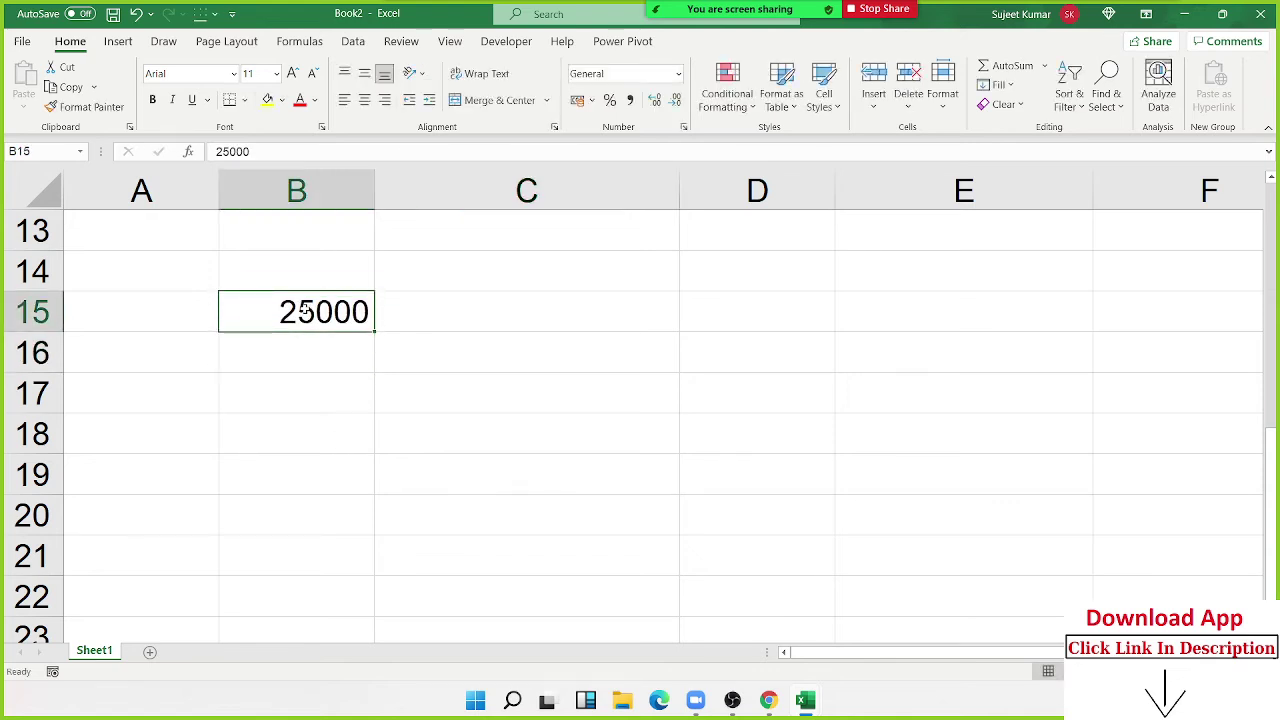
Step: Apply the custom thousands format #,"K" to B15 so it shows 25 K
{"action": "left_click", "coordinate": [684, 127]}
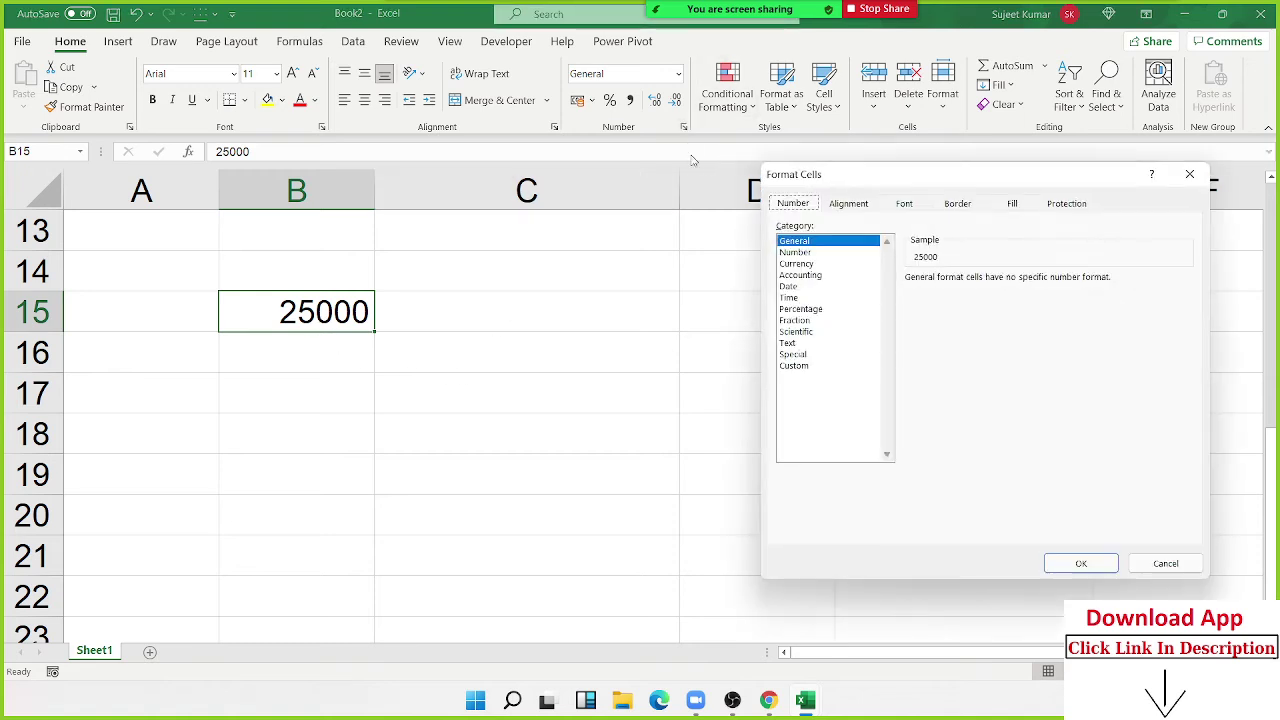
{"action": "left_click", "coordinate": [794, 365]}
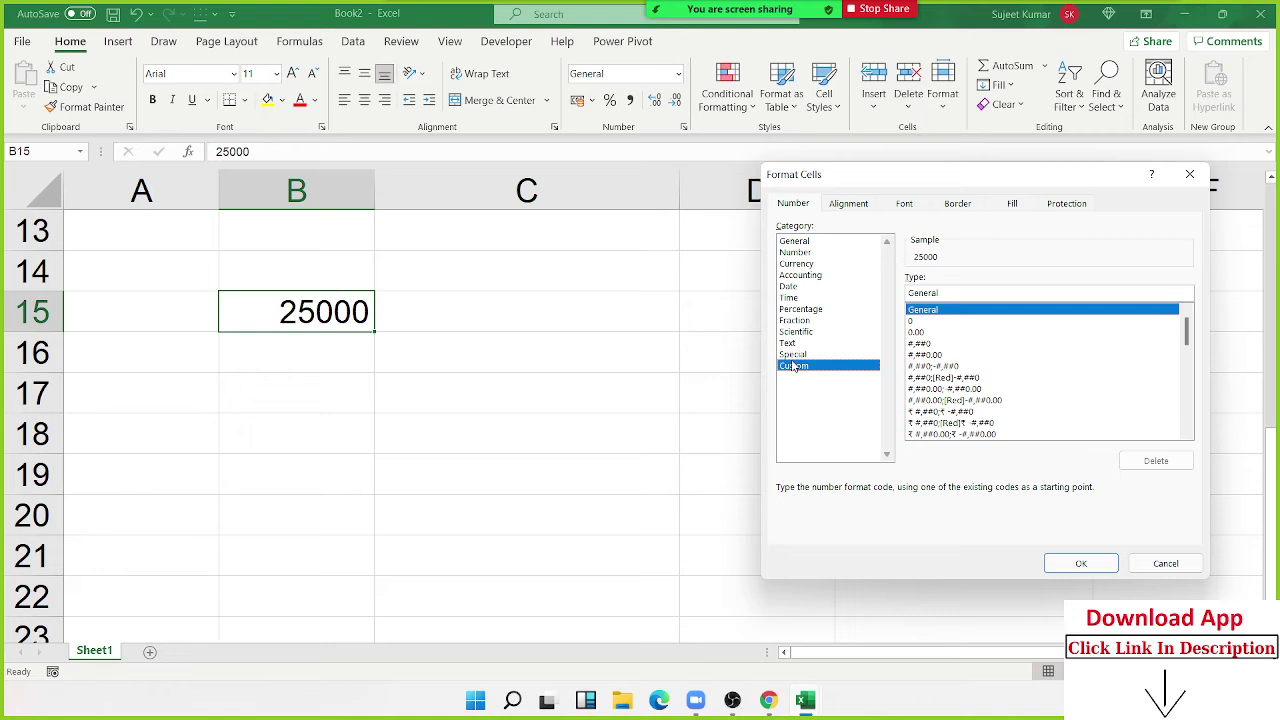
{"action": "double_click", "coordinate": [976, 291]}
{"action": "type", "text": "#,"}
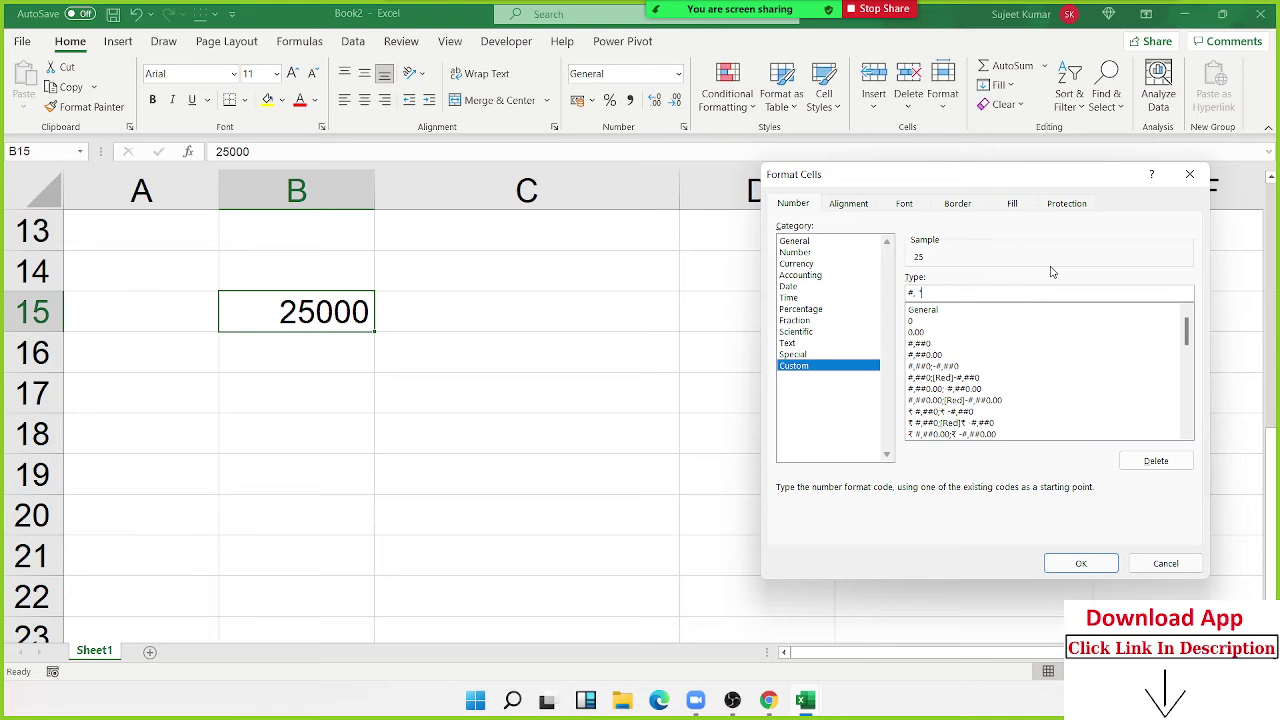
{"action": "type", "text": "K"}
{"action": "key", "text": "Return"}
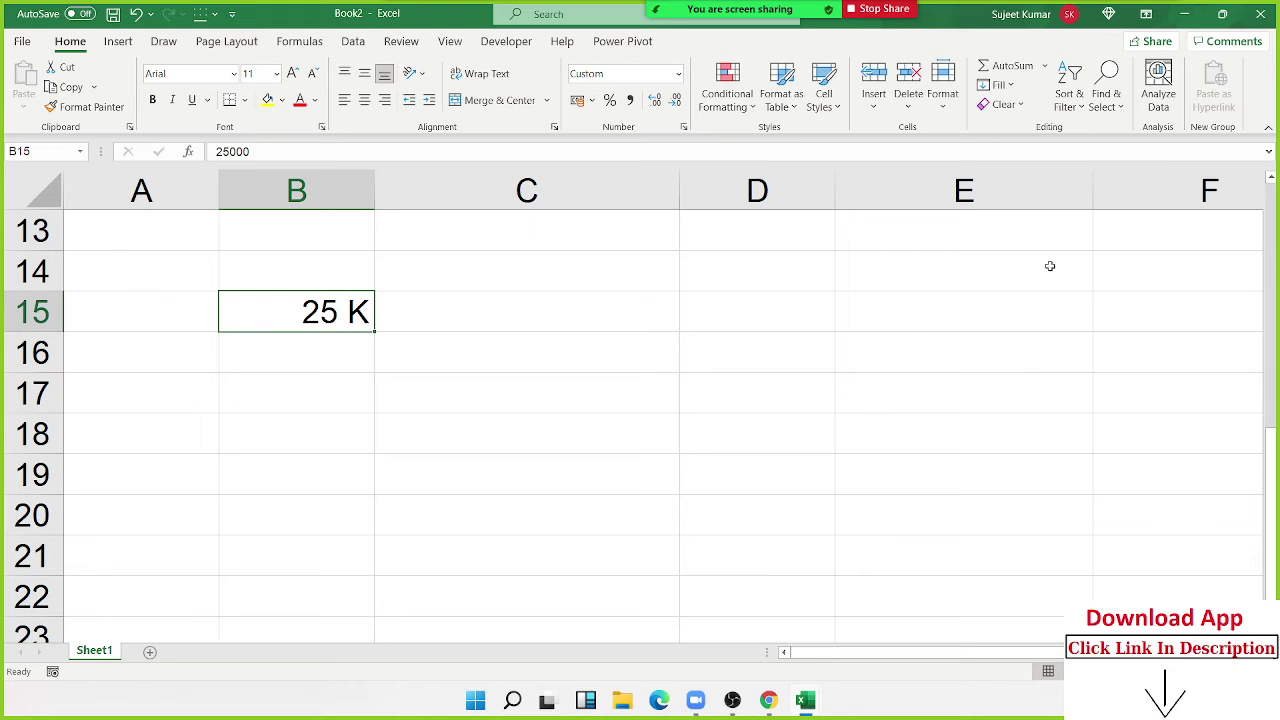
{"action": "key", "text": "Right"}
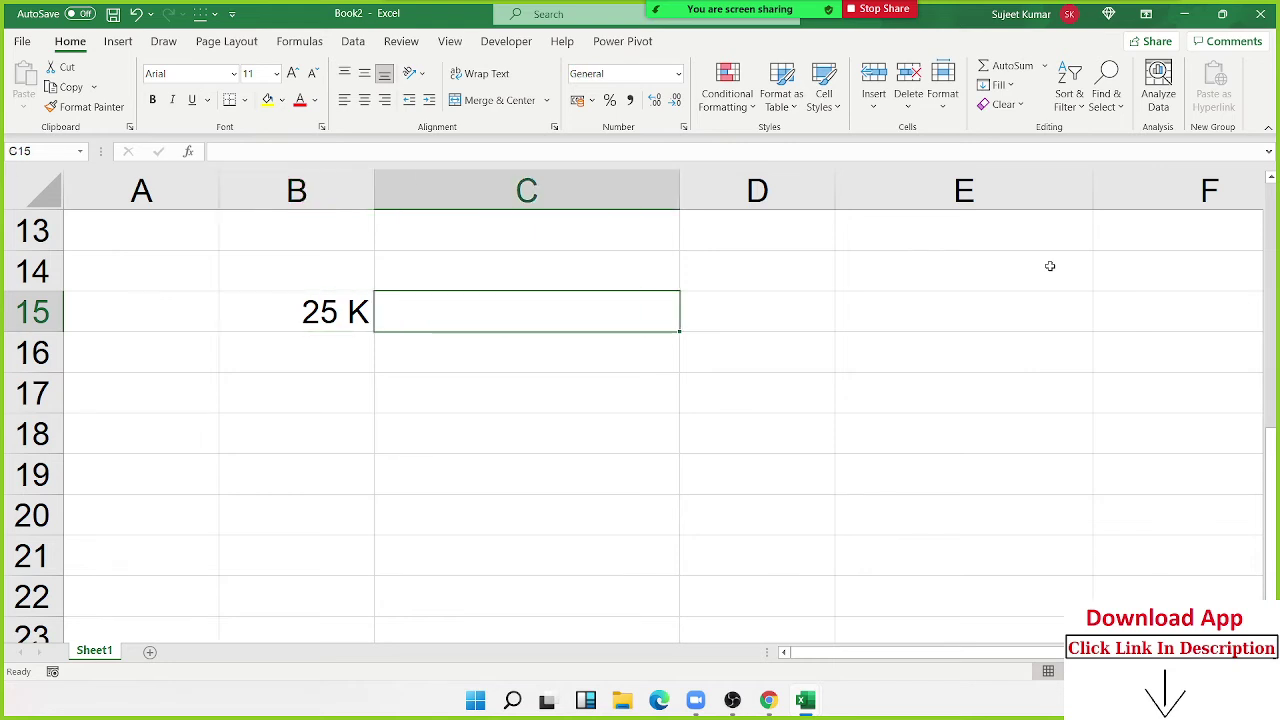
Step: Enter the formula =B15+1000 in C15, then move to B18
{"action": "type", "text": "="}
{"action": "key", "text": "Left"}
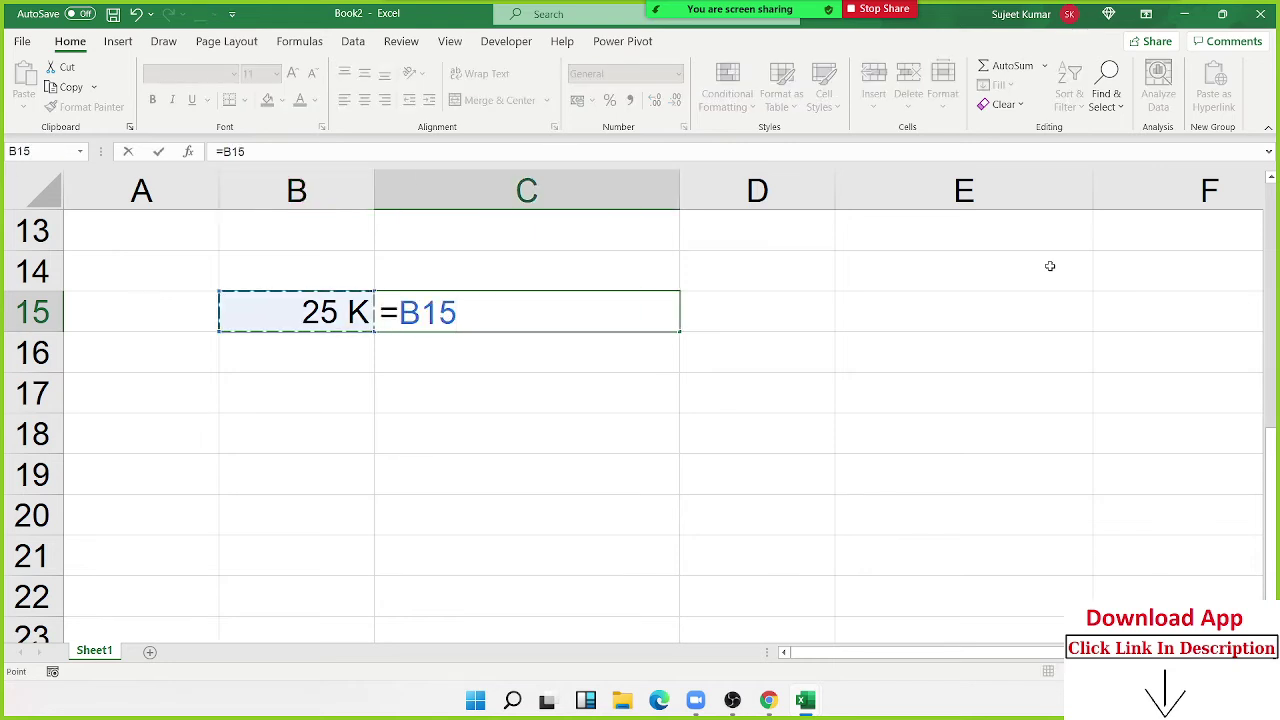
{"action": "type", "text": "+"}
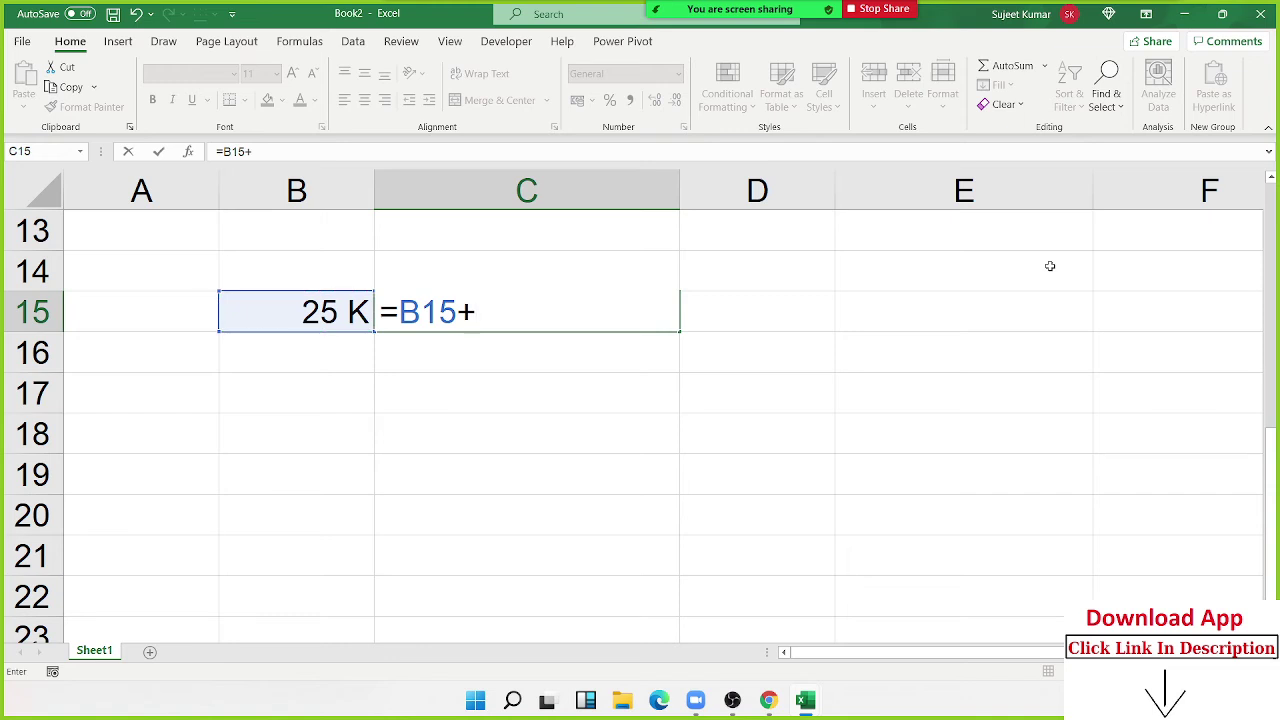
{"action": "type", "text": "1000"}
{"action": "key", "text": "Return"}
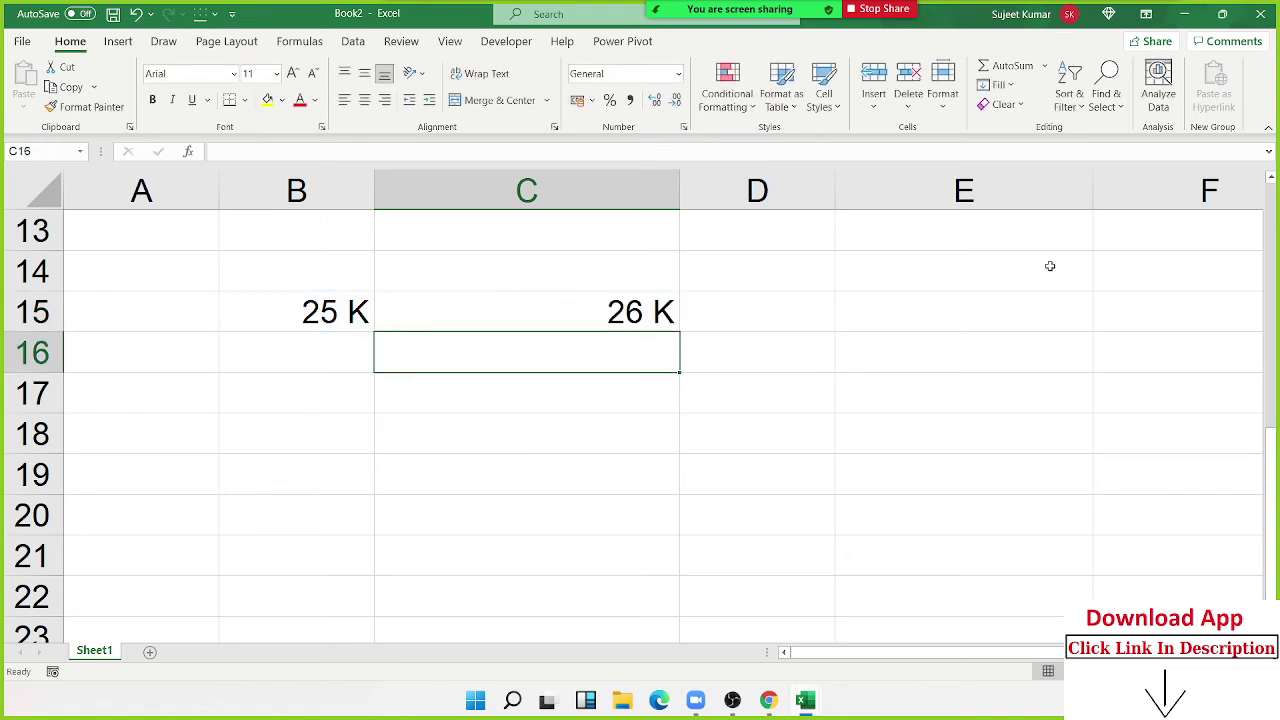
{"action": "key", "text": "Up"}
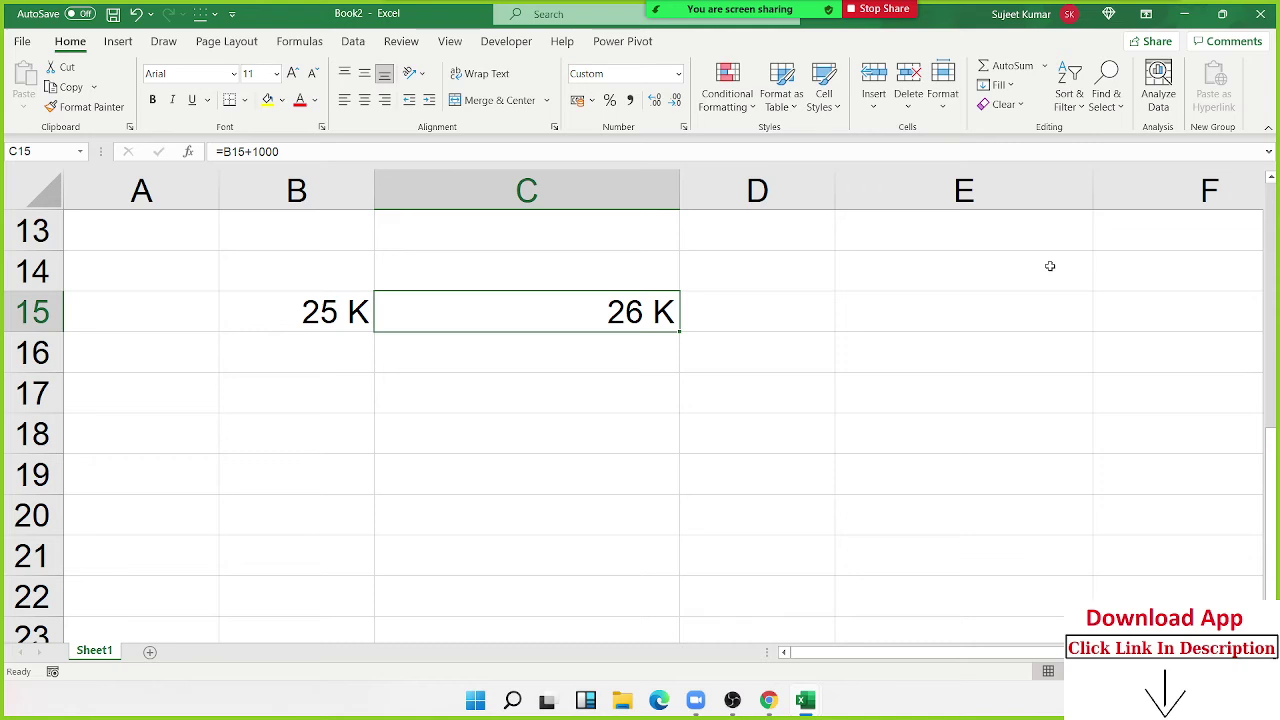
{"action": "key", "text": "Down"}
{"action": "key", "text": "Down"}
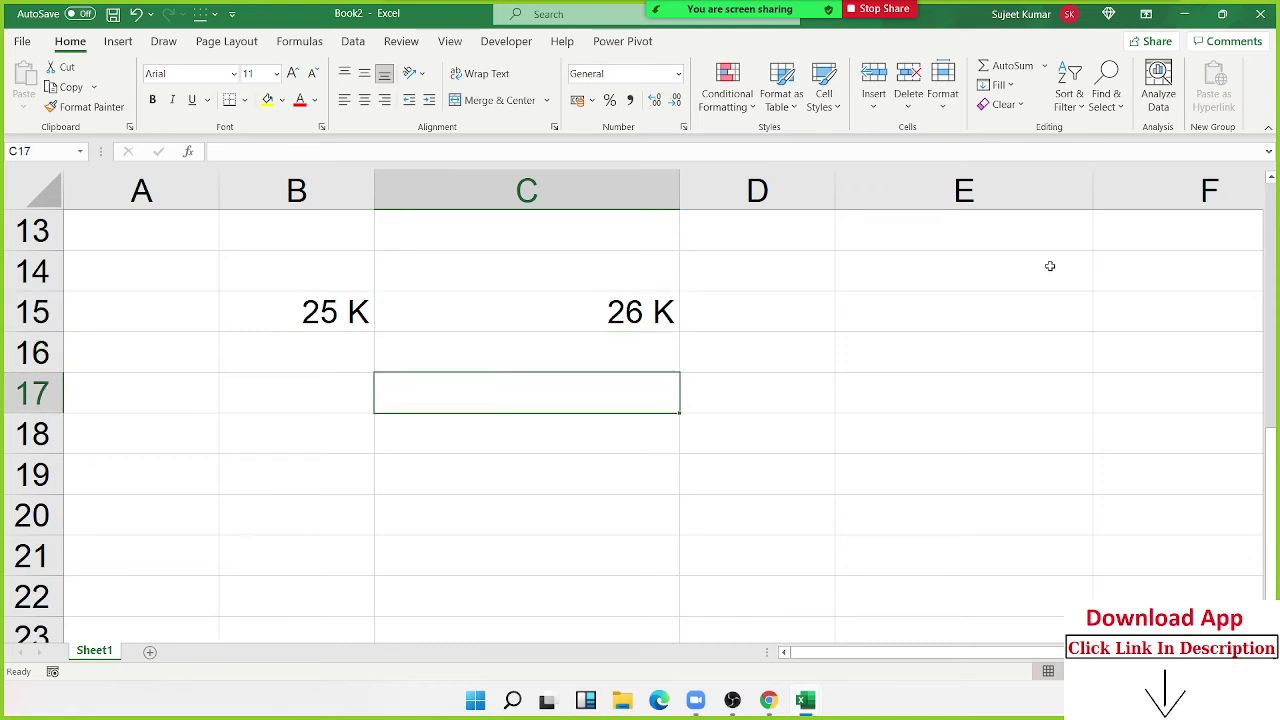
{"action": "key", "text": "Down"}
{"action": "key", "text": "Left"}
Step: Enter 2536524 in cell B18
{"action": "type", "text": "25"}
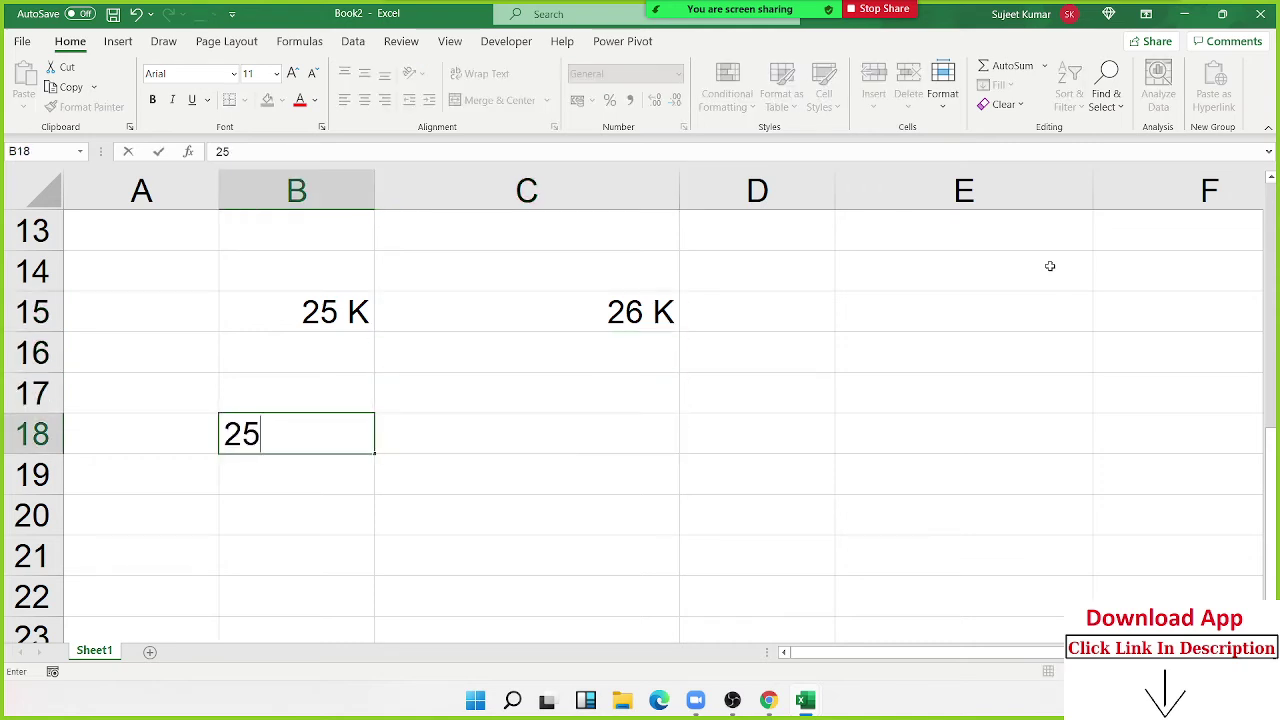
{"action": "type", "text": "36524"}
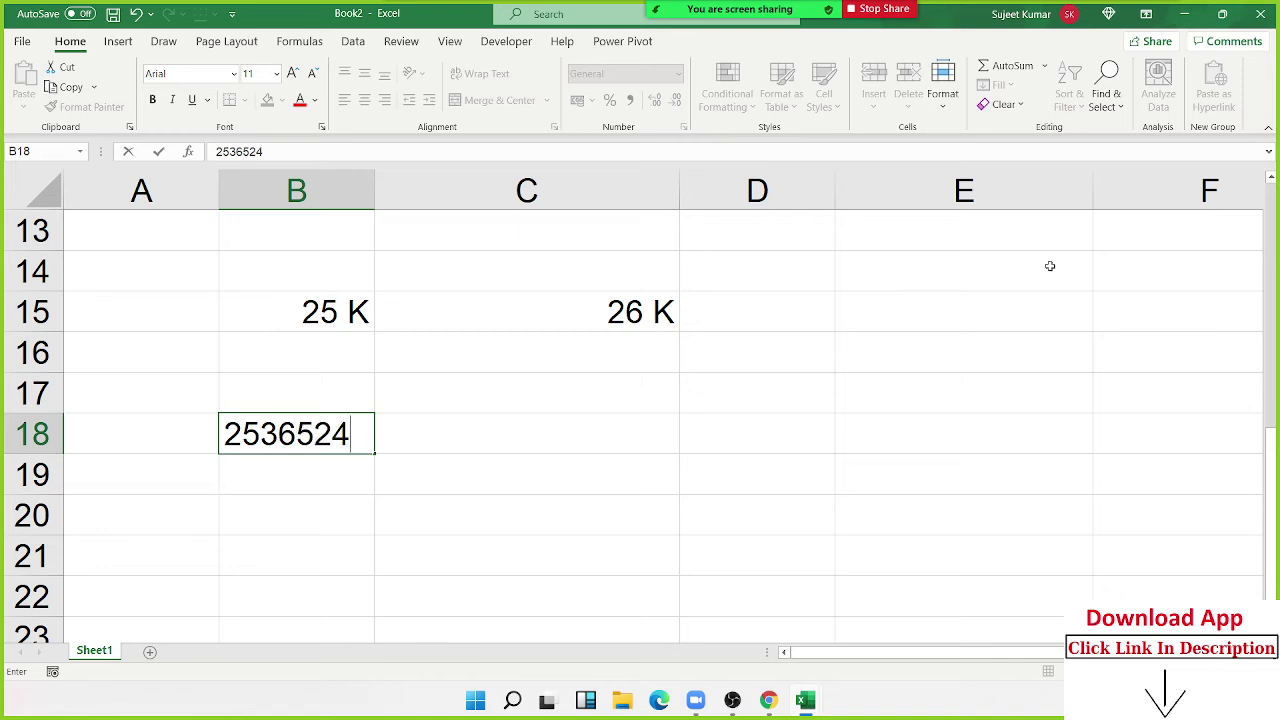
{"action": "key", "text": "Return"}
{"action": "left_click", "coordinate": [297, 427]}
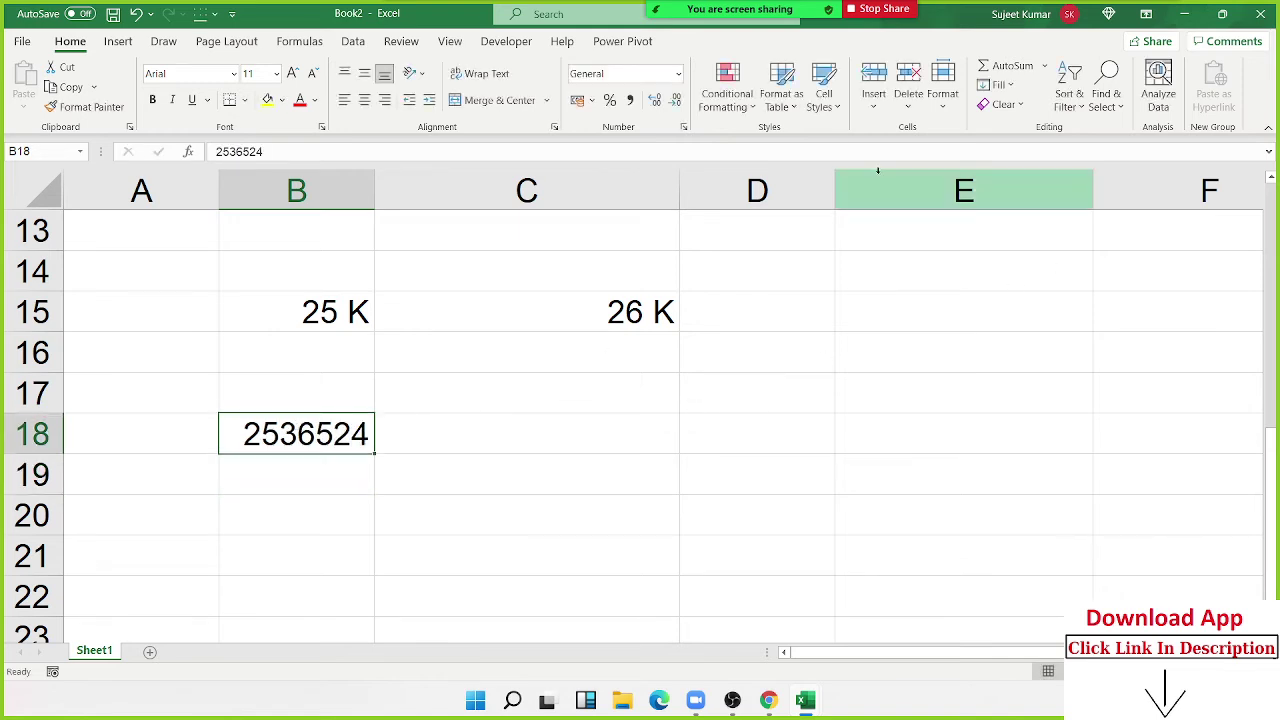
Step: Apply the custom format 0.00,, to B18 so it displays 2.54 million
{"action": "left_click", "coordinate": [684, 127]}
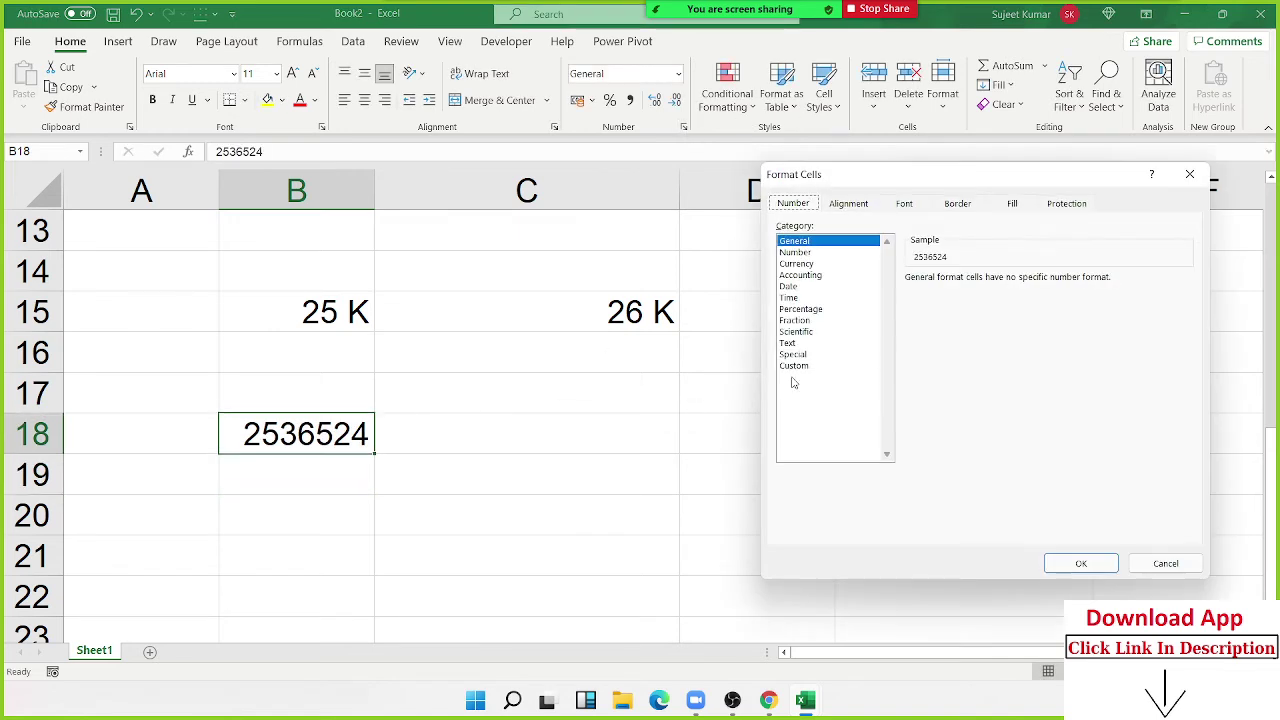
{"action": "left_click", "coordinate": [795, 365]}
{"action": "double_click", "coordinate": [926, 291]}
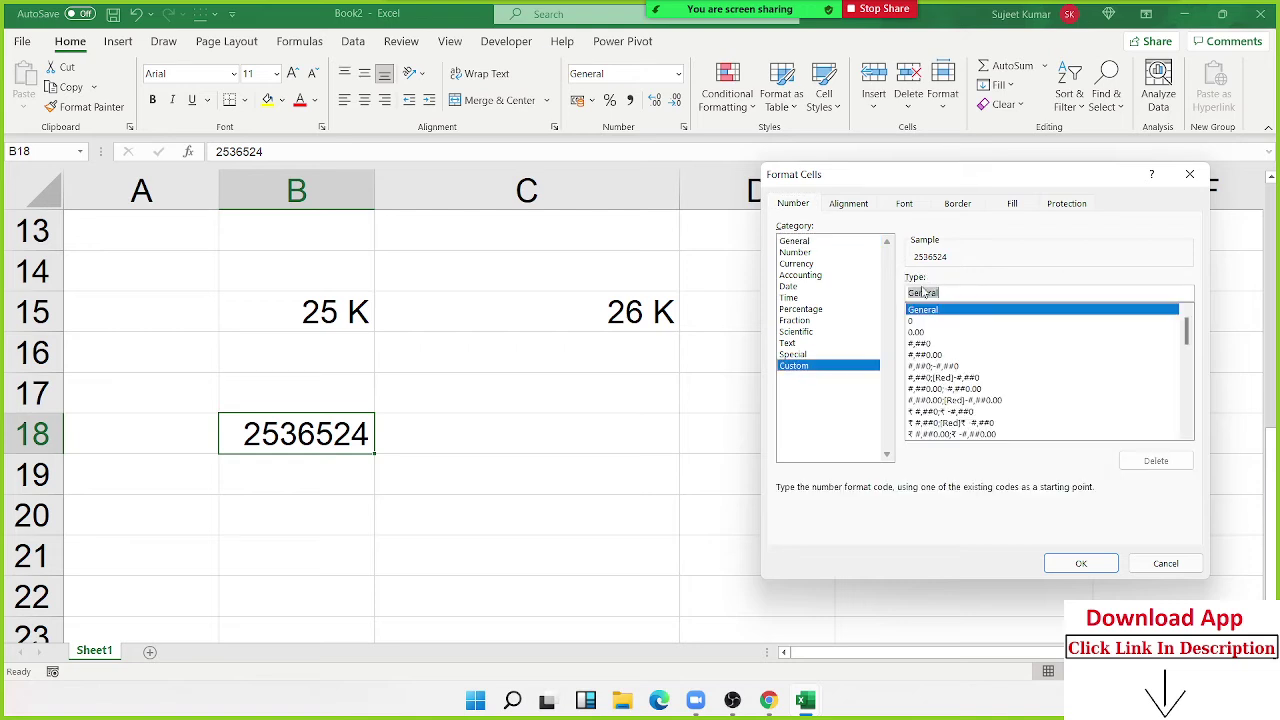
{"action": "type", "text": "0.00"}
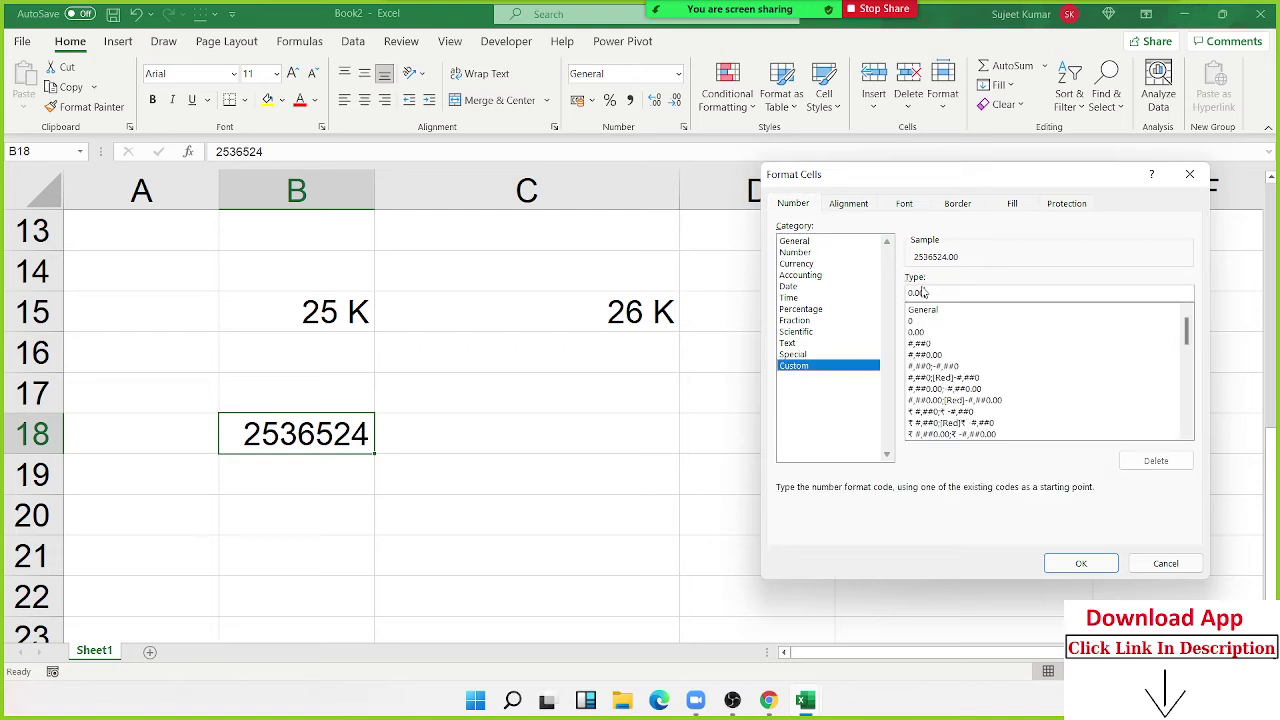
{"action": "type", "text": ",,"}
{"action": "left_click", "coordinate": [1088, 565]}
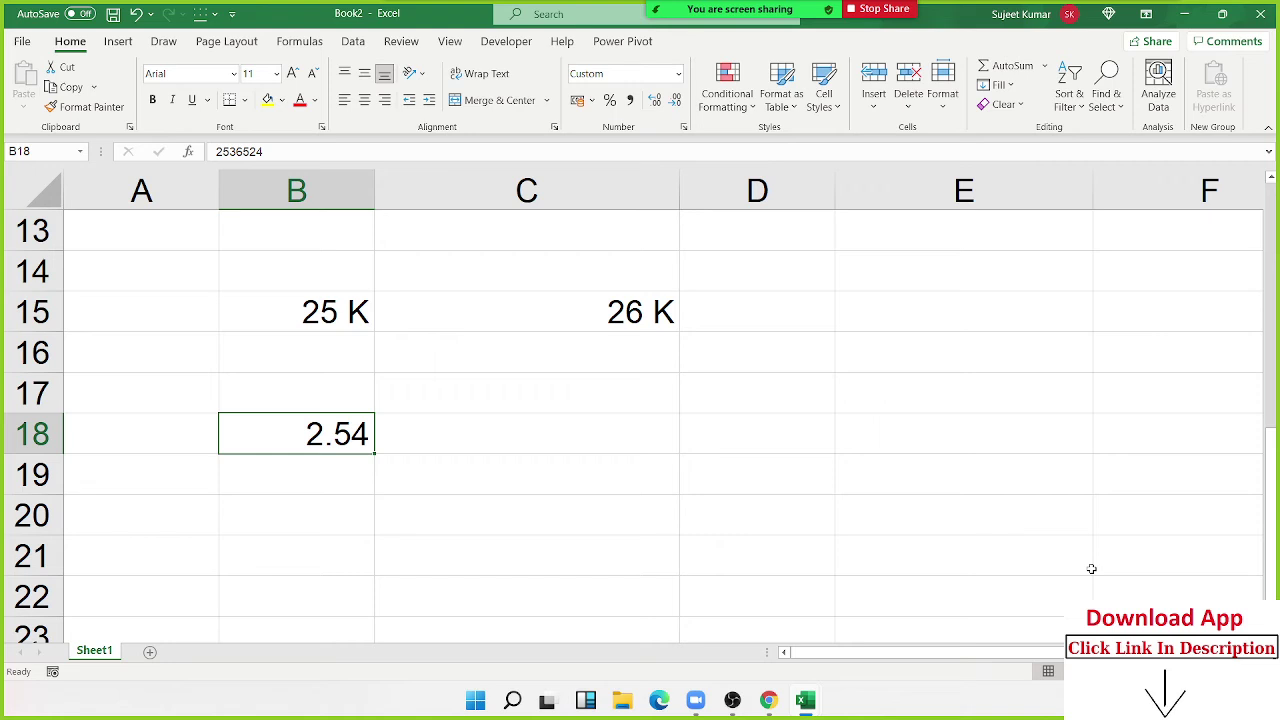
Step: Enter the formula =B18+222222 in B19
{"action": "key", "text": "Down"}
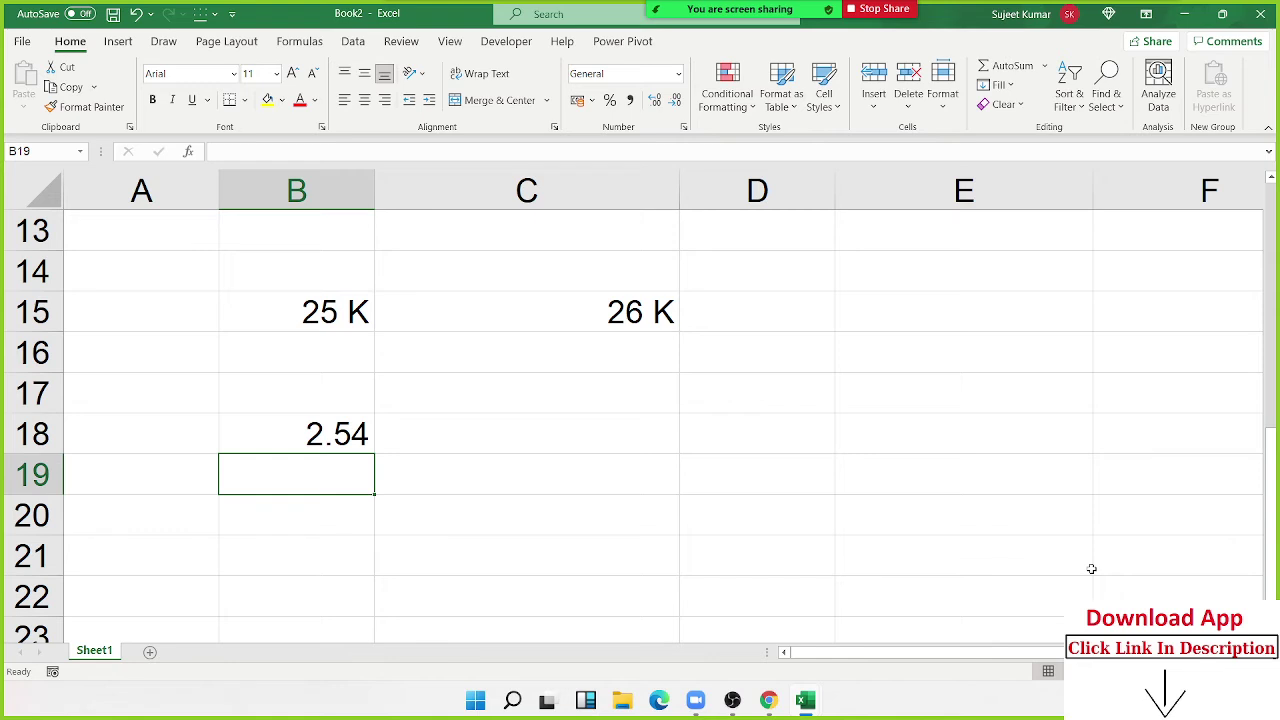
{"action": "type", "text": "="}
{"action": "key", "text": "Up"}
{"action": "type", "text": "+22"}
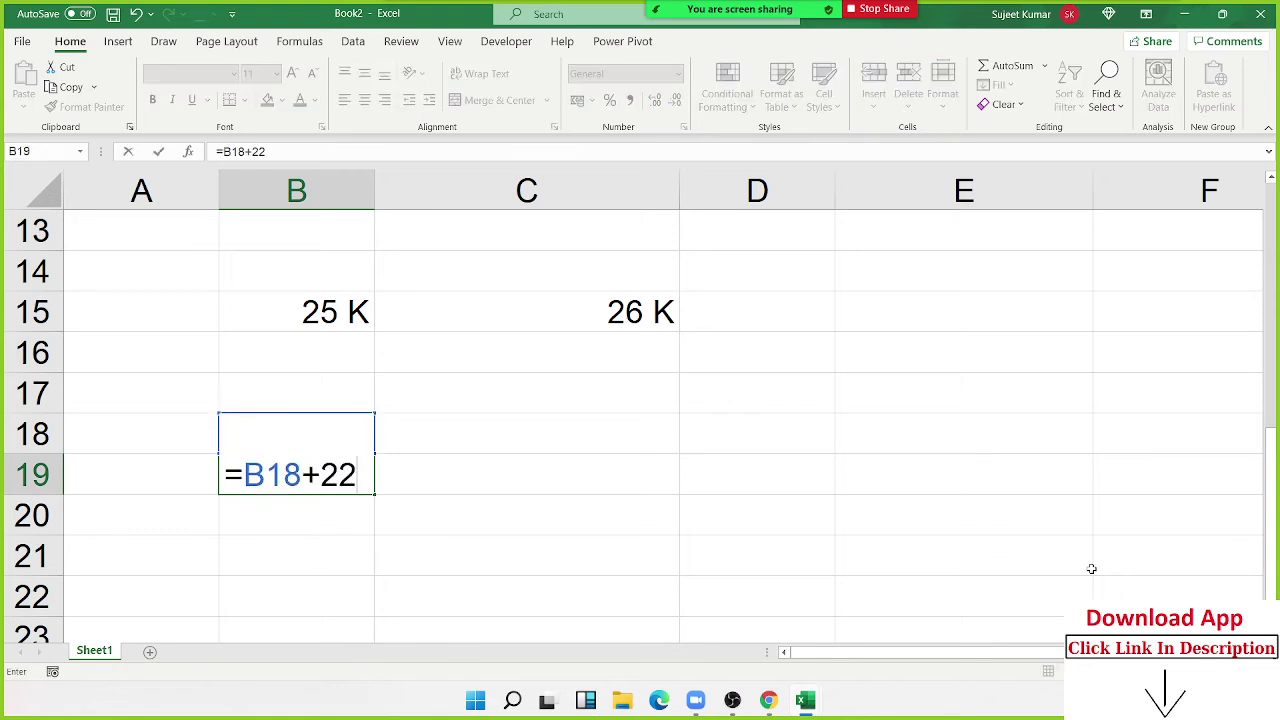
{"action": "type", "text": "2222"}
{"action": "key", "text": "Return"}
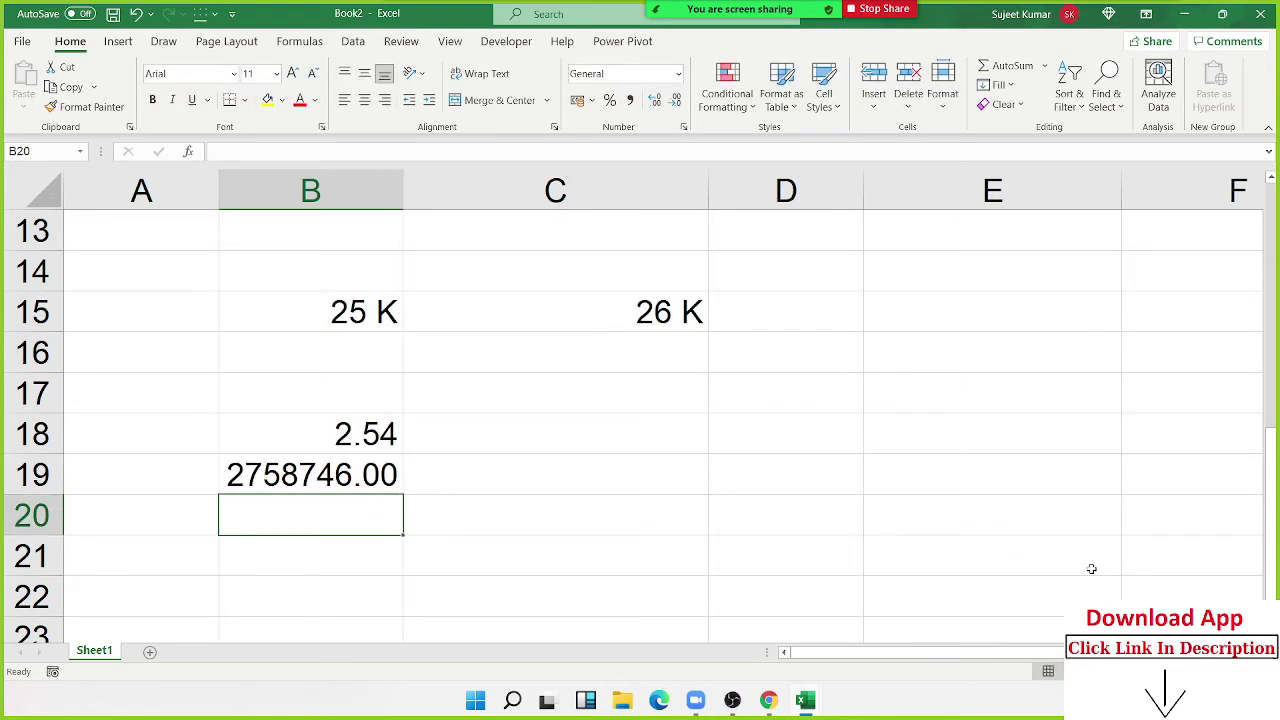
{"action": "key", "text": "Up"}
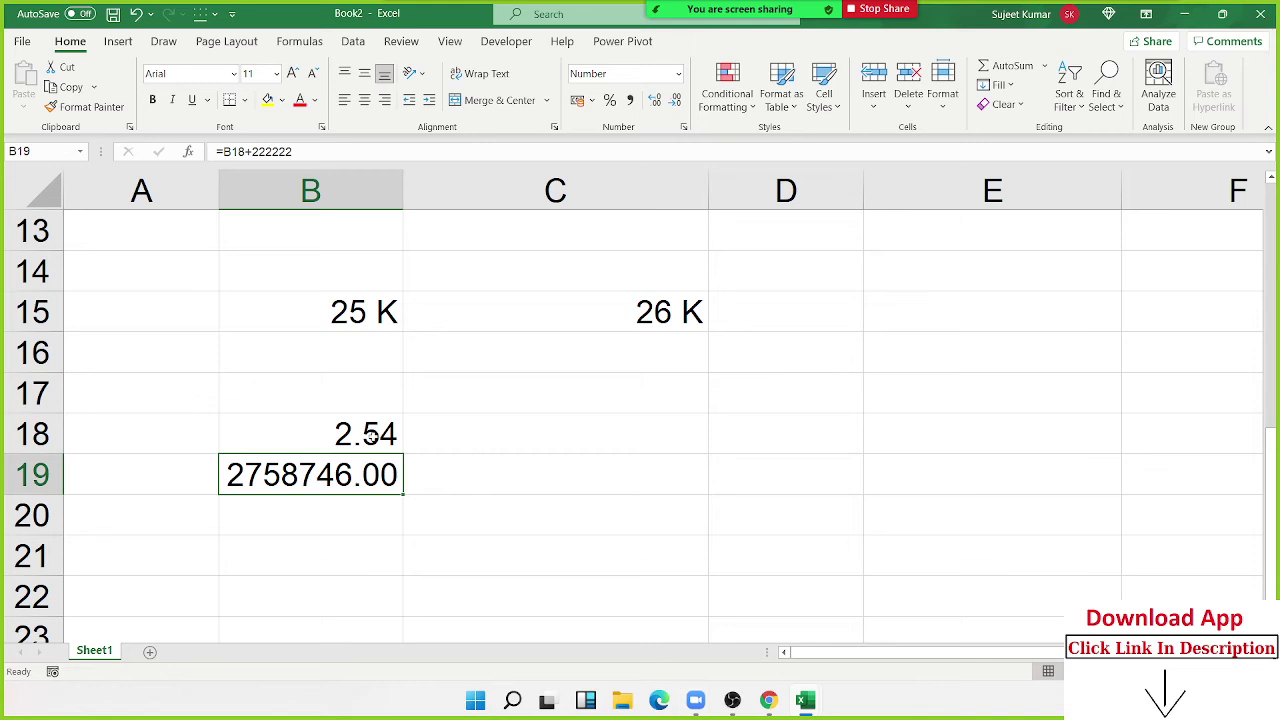
Step: Copy B18's abbreviated millions format to B19 with Format Painter
{"action": "left_click", "coordinate": [372, 436]}
{"action": "left_click", "coordinate": [105, 110]}
{"action": "left_click", "coordinate": [345, 470]}
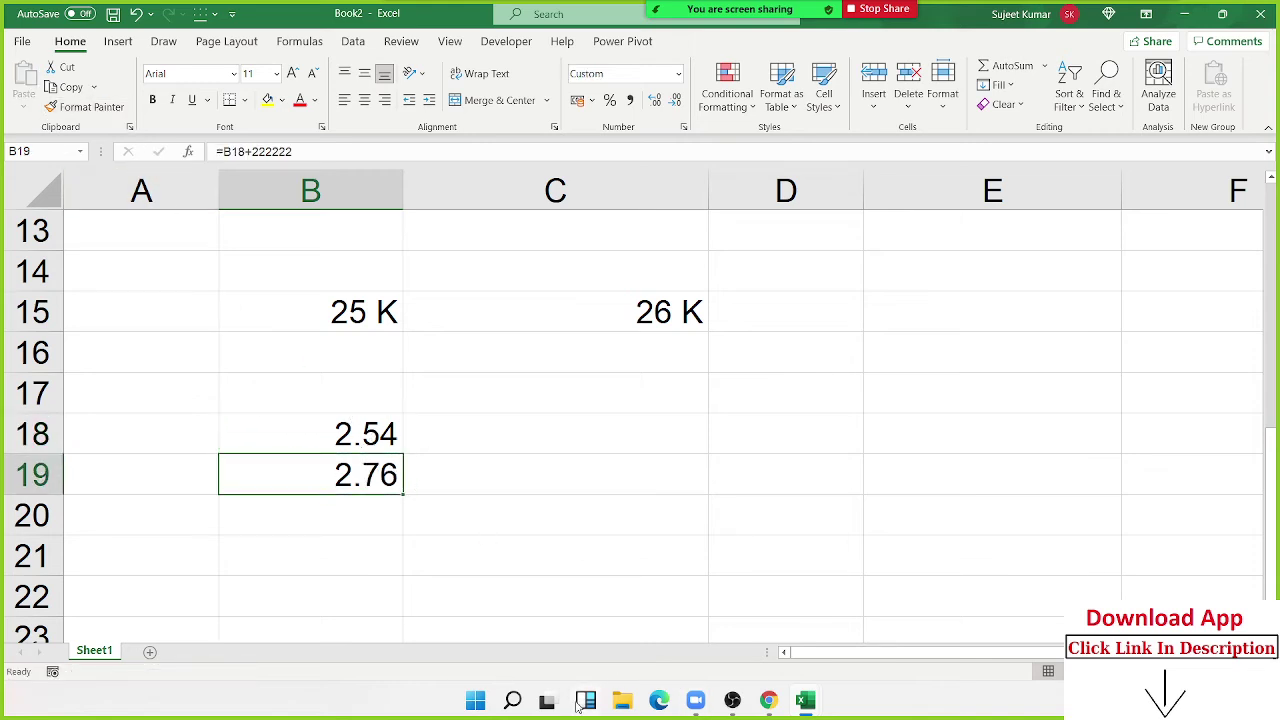
Step: Try General format on B18:B19, then undo back to the custom format showing 2.54 and 2.76
{"action": "left_click", "coordinate": [341, 437]}
{"action": "left_click_drag", "start_coordinate": [330, 475], "coordinate": [328, 437]}
{"action": "left_click", "coordinate": [679, 80]}
{"action": "left_click", "coordinate": [655, 100]}
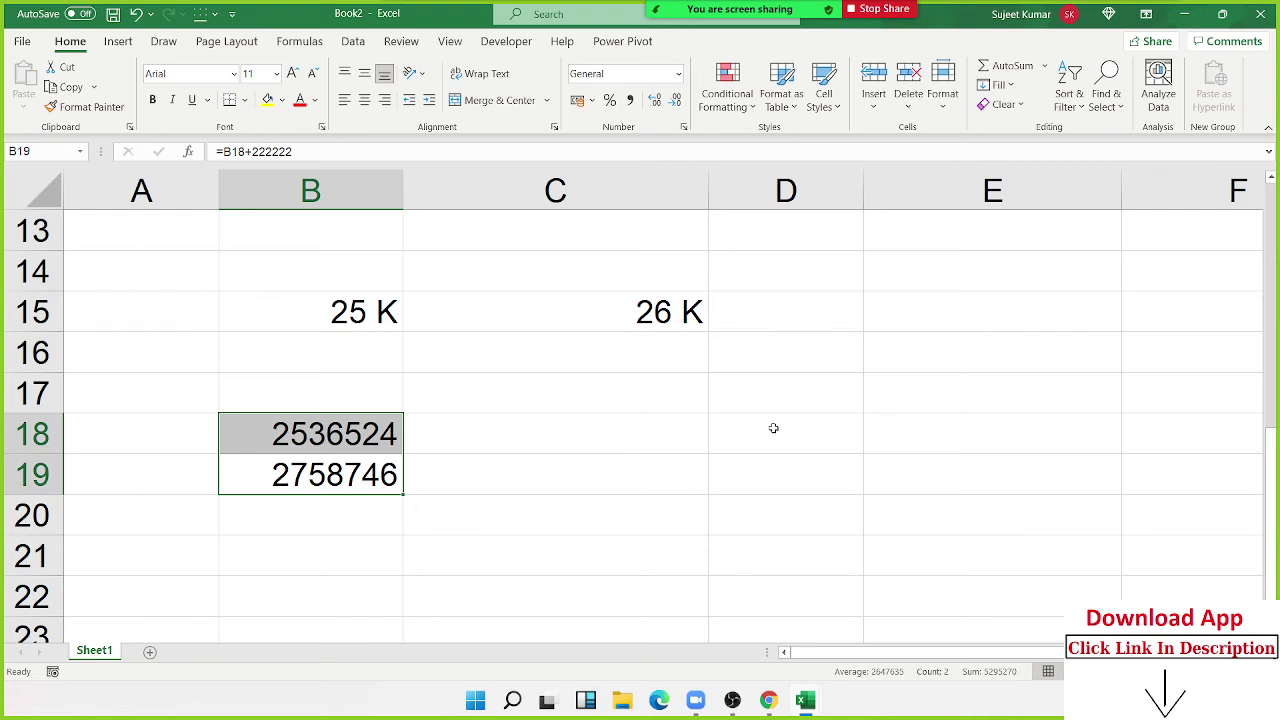
{"action": "key", "text": "ctrl+z"}
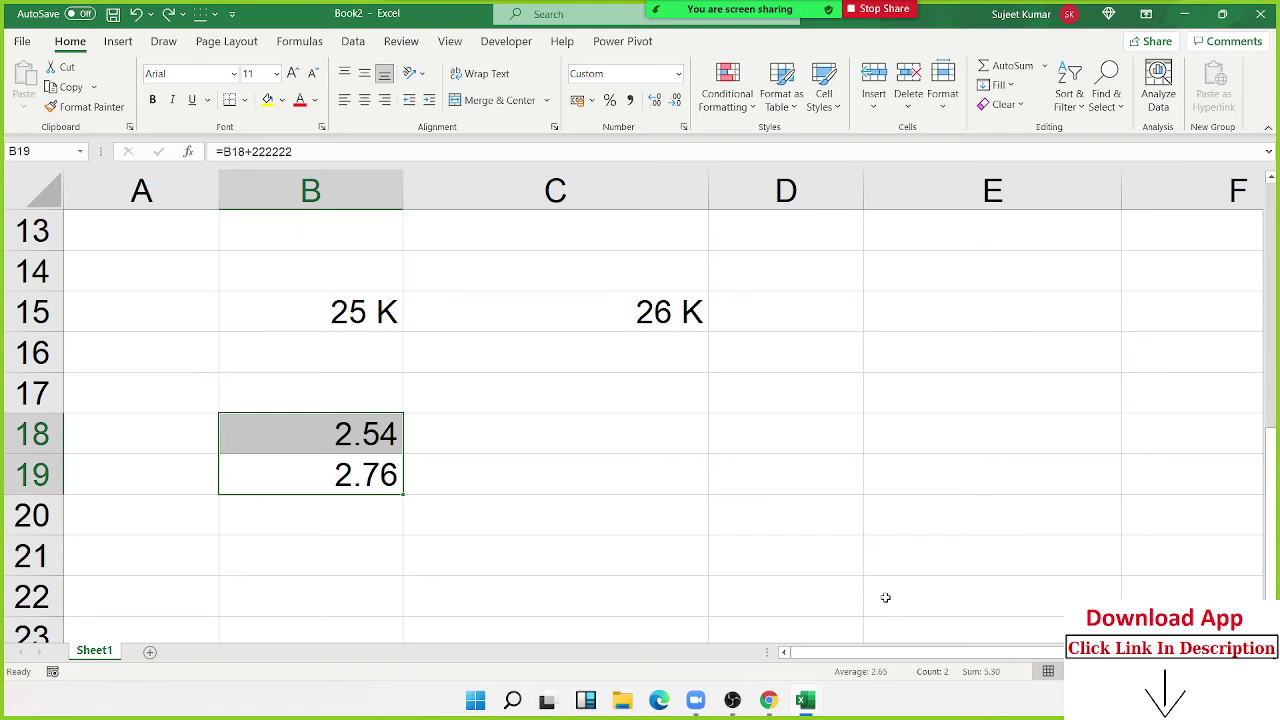
Step: Enter today's date, 28-09-2021, in B21 with Ctrl+;
{"action": "mouse_move", "coordinate": [732, 700]}
{"action": "left_click", "coordinate": [343, 557]}
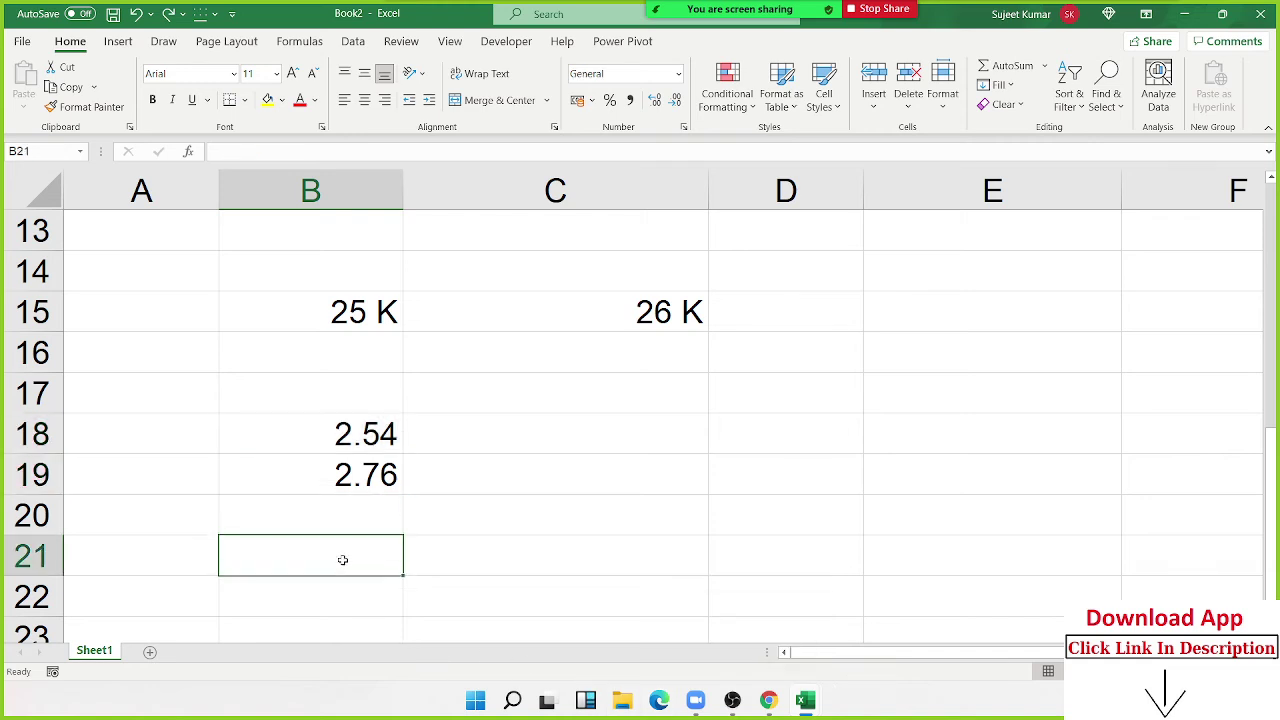
{"action": "scroll", "coordinate": [325, 548], "scroll_direction": "down", "scroll_amount": 1}
{"action": "scroll", "coordinate": [322, 513], "scroll_direction": "down", "scroll_amount": 1}
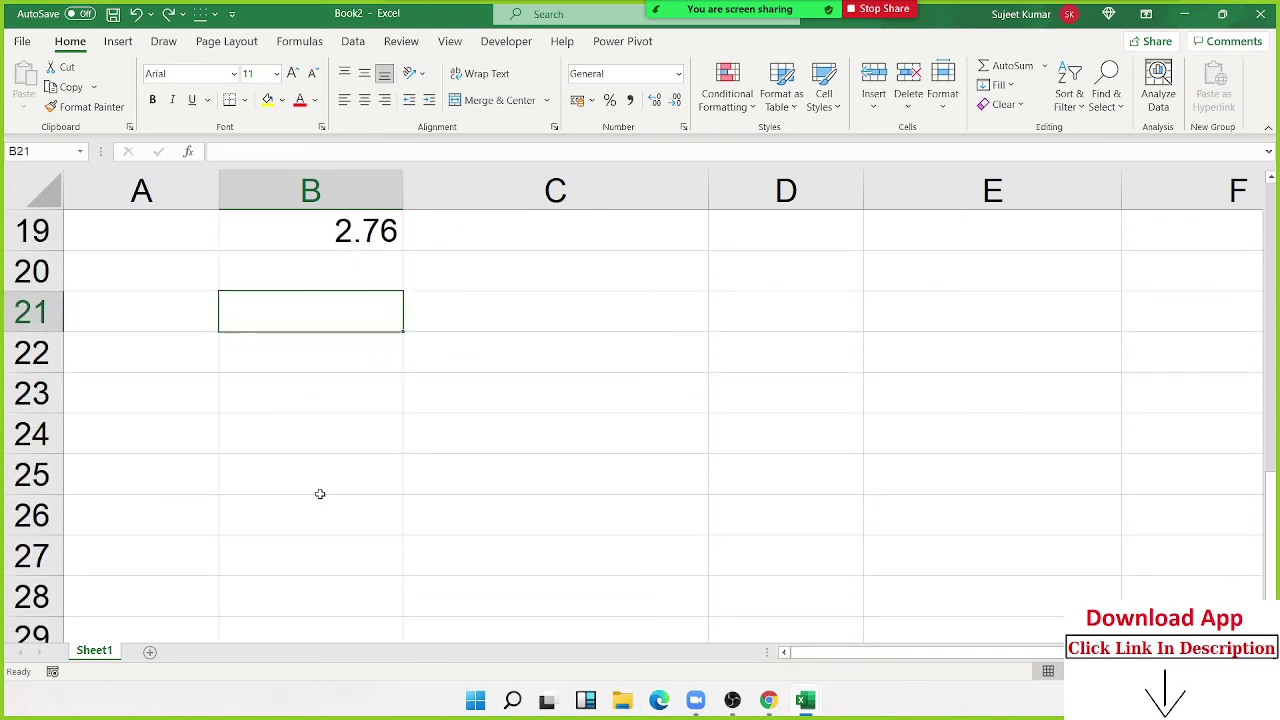
{"action": "key", "text": "ctrl+semicolon"}
{"action": "key", "text": "Return"}
{"action": "key", "text": "Up"}
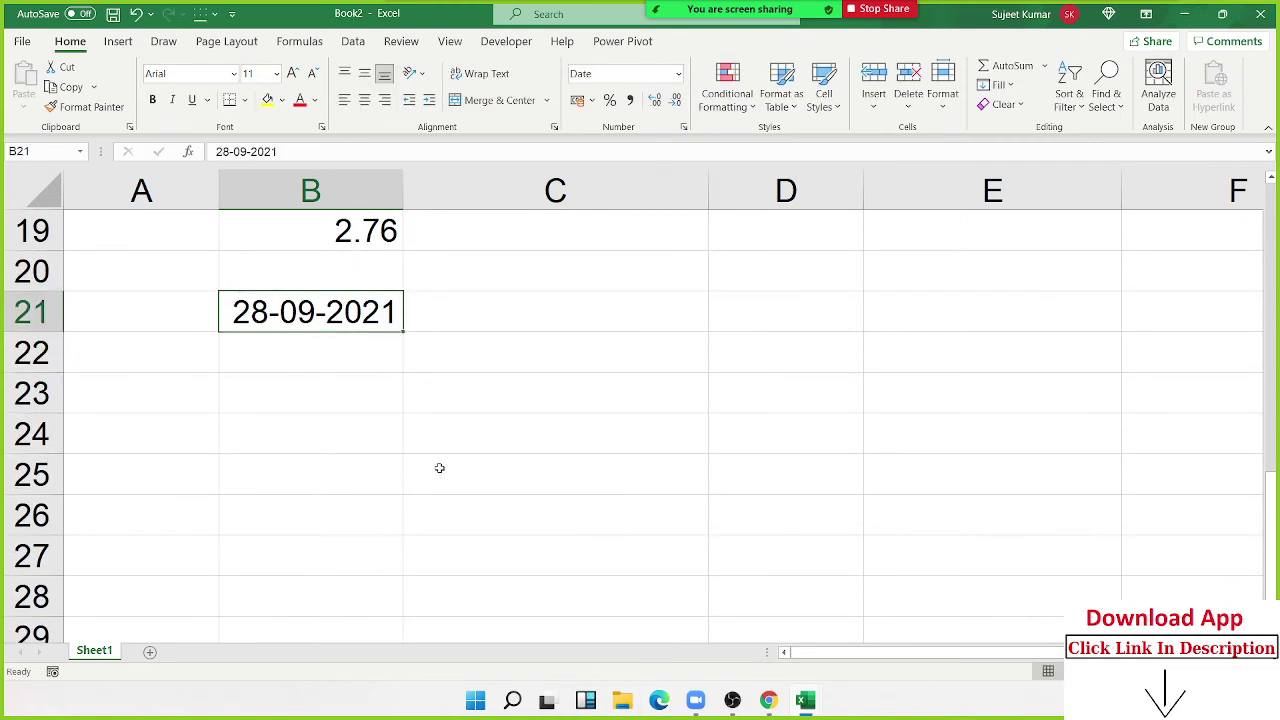
Step: Open B21's Format Cells on the Custom category and select the existing format code
{"action": "left_click", "coordinate": [684, 127]}
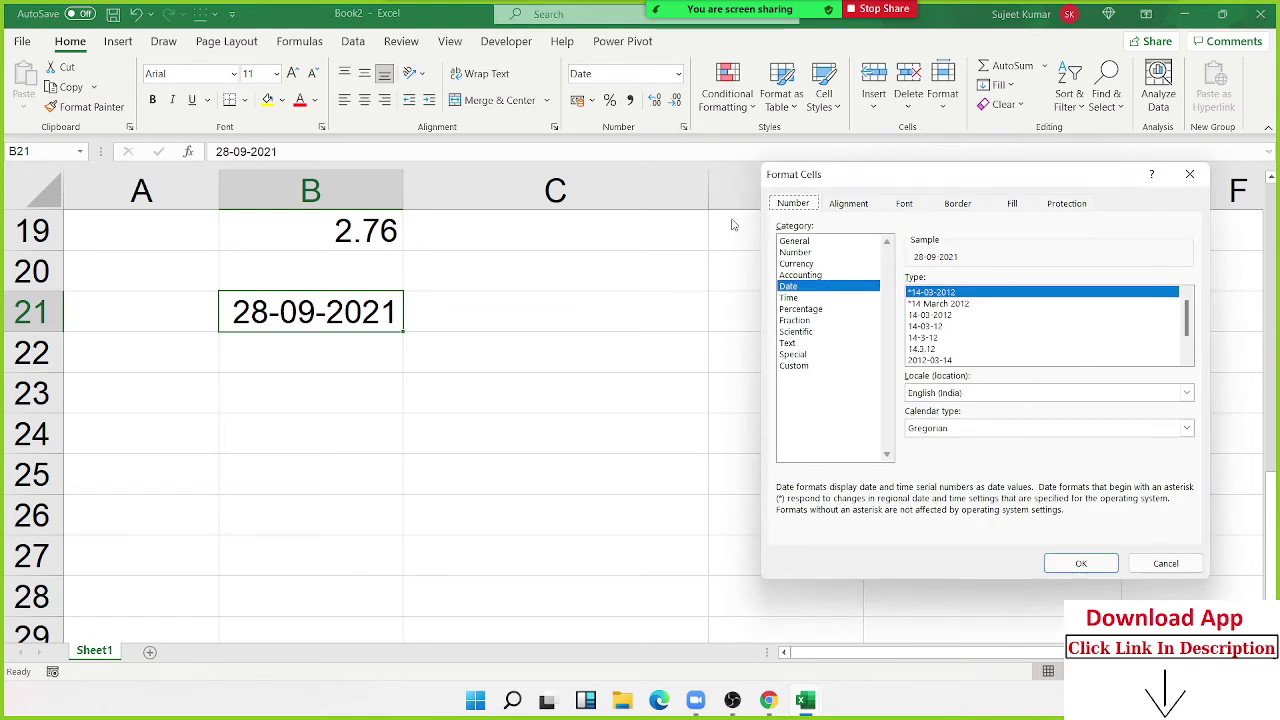
{"action": "left_click", "coordinate": [804, 368]}
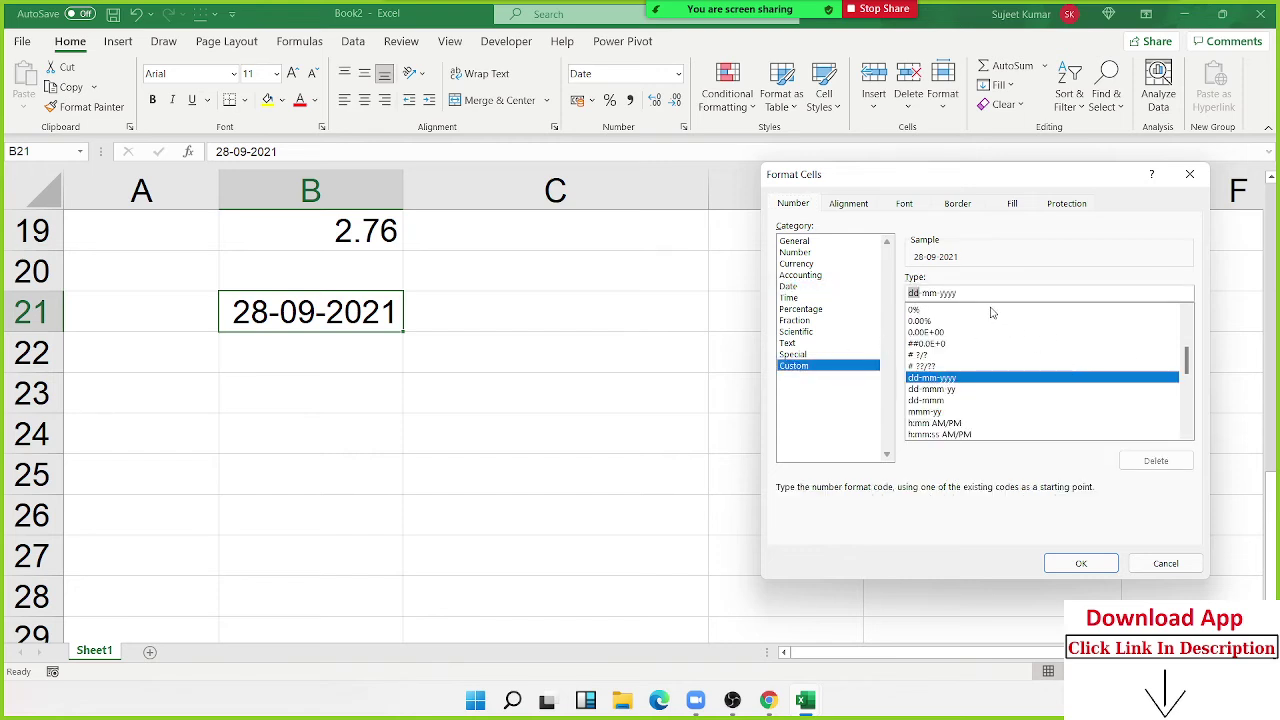
{"action": "left_click_drag", "start_coordinate": [966, 293], "coordinate": [889, 295]}
Step: Type the custom date code dddd mmmm yy, previewing the date as Tuesday September 21
{"action": "type", "text": "a"}
{"action": "key", "text": "BackSpace"}
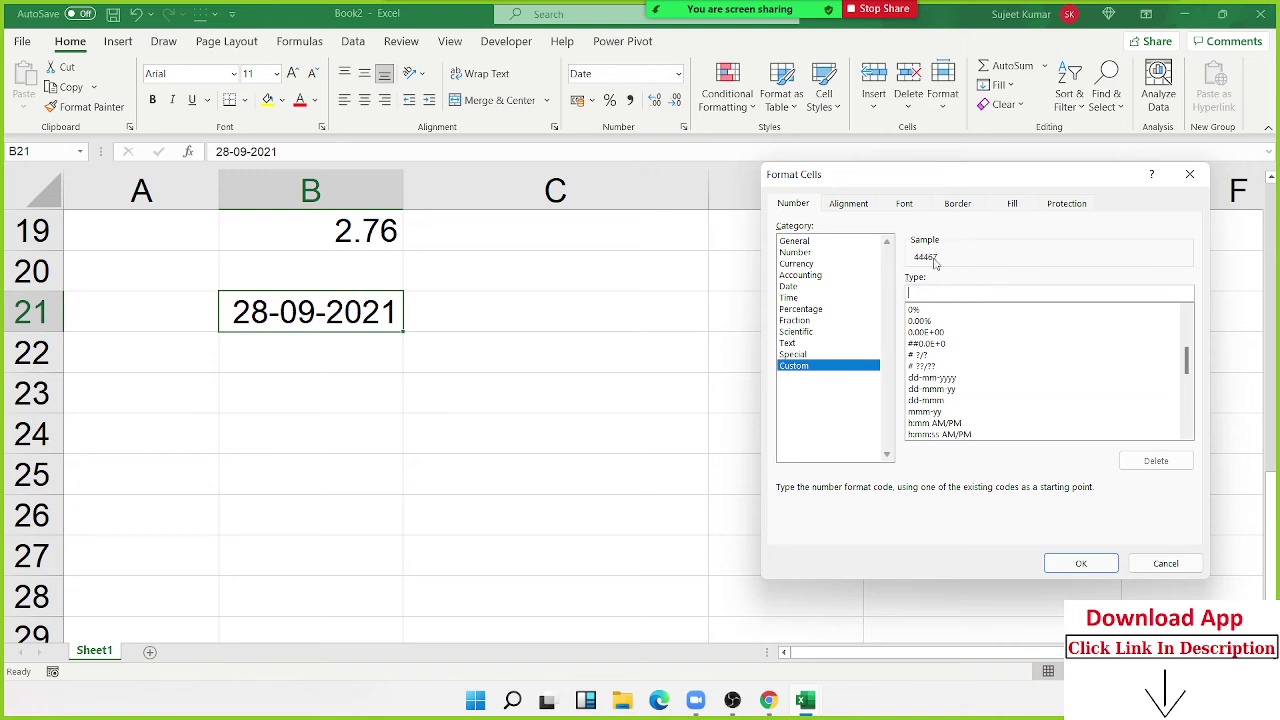
{"action": "type", "text": "d"}
{"action": "key", "text": "BackSpace"}
{"action": "left_click", "coordinate": [935, 263]}
{"action": "type", "text": "dd"}
{"action": "left_click", "coordinate": [935, 263]}
{"action": "type", "text": "d"}
{"action": "type", "text": "dd"}
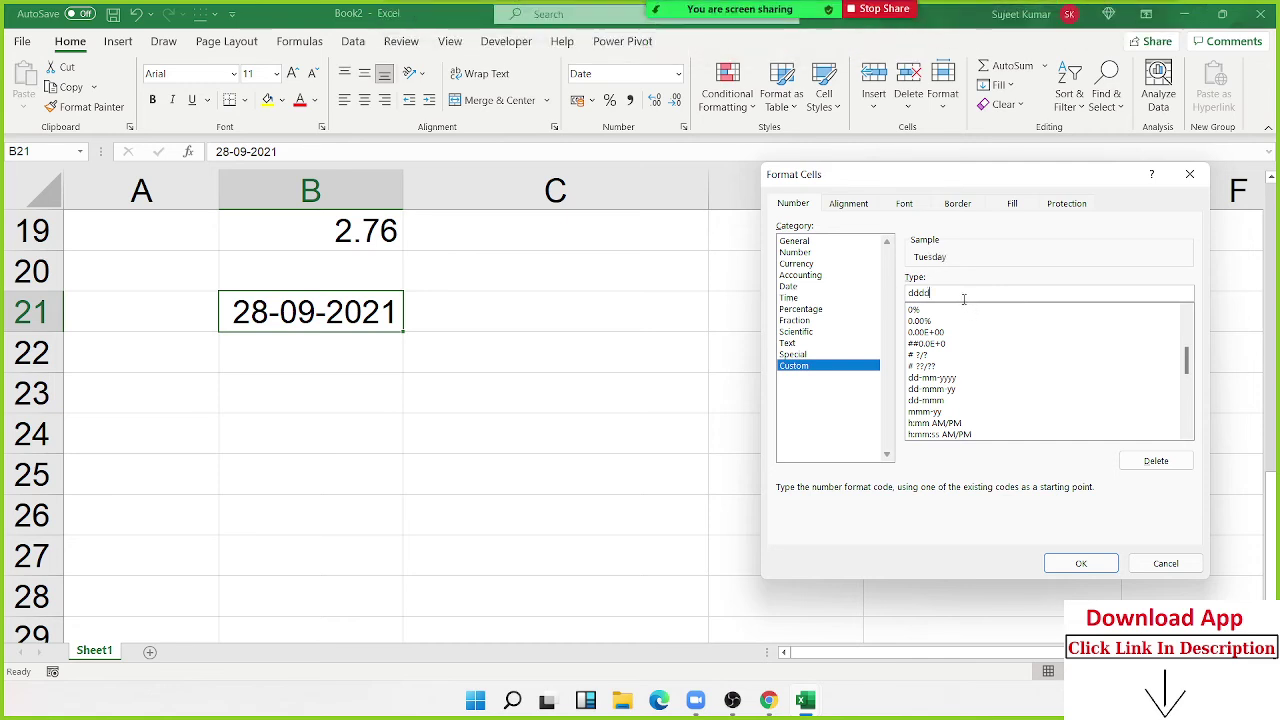
{"action": "key", "text": "BackSpace"}
{"action": "type", "text": "d"}
{"action": "type", "text": " mm"}
{"action": "type", "text": "mm"}
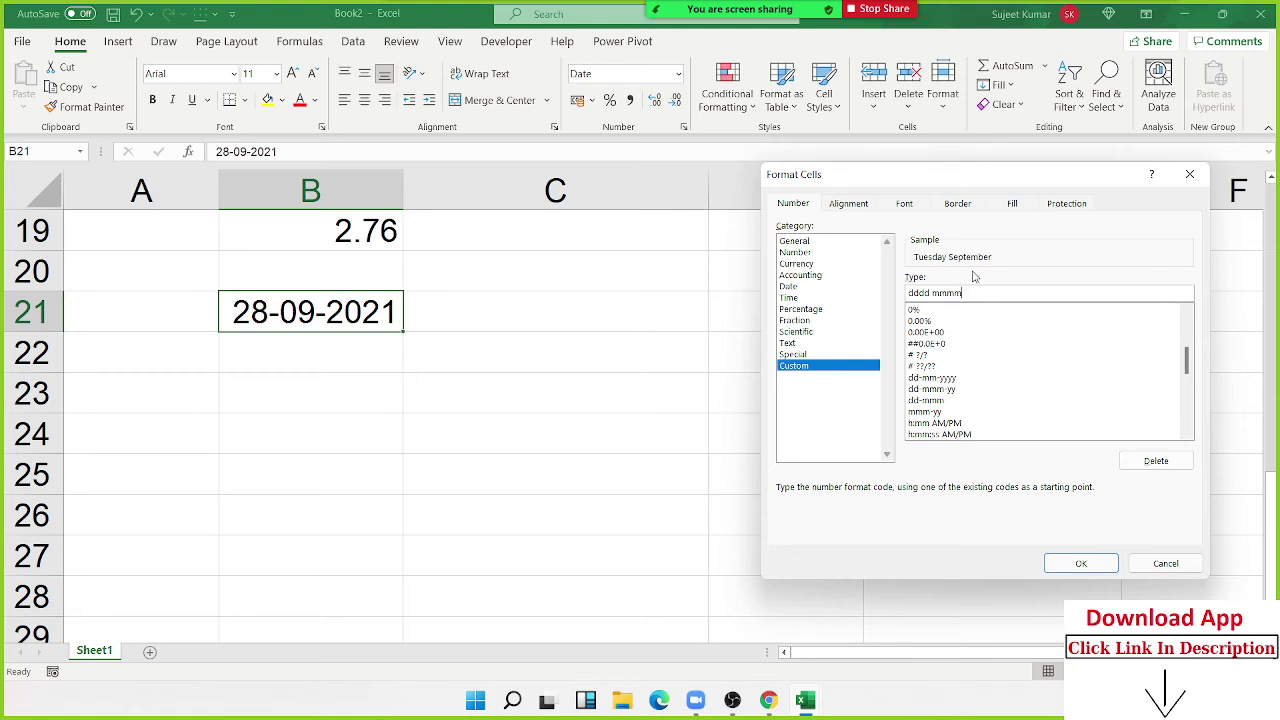
{"action": "type", "text": " yy"}
Step: Cancel the date format change and enter the time 10:20 in B24
{"action": "key", "text": "Escape"}
{"action": "left_click", "coordinate": [383, 435]}
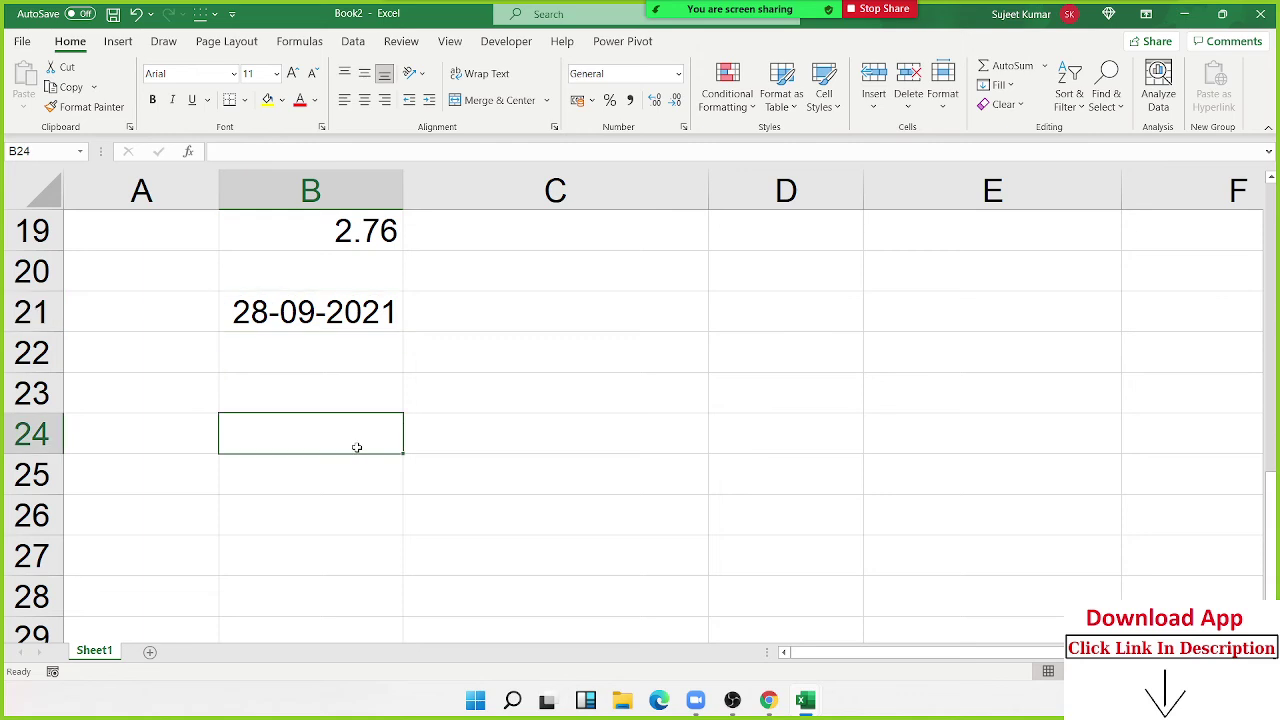
{"action": "type", "text": "10"}
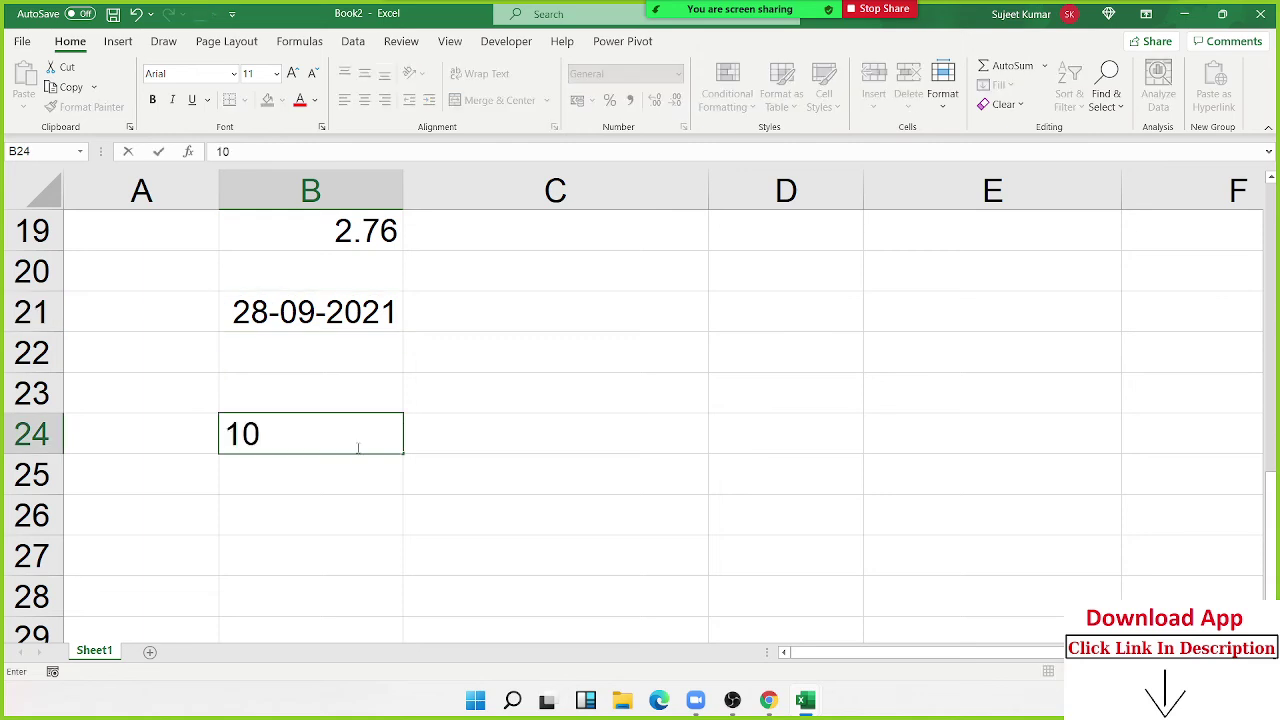
{"action": "type", "text": ":20"}
{"action": "key", "text": "Return"}
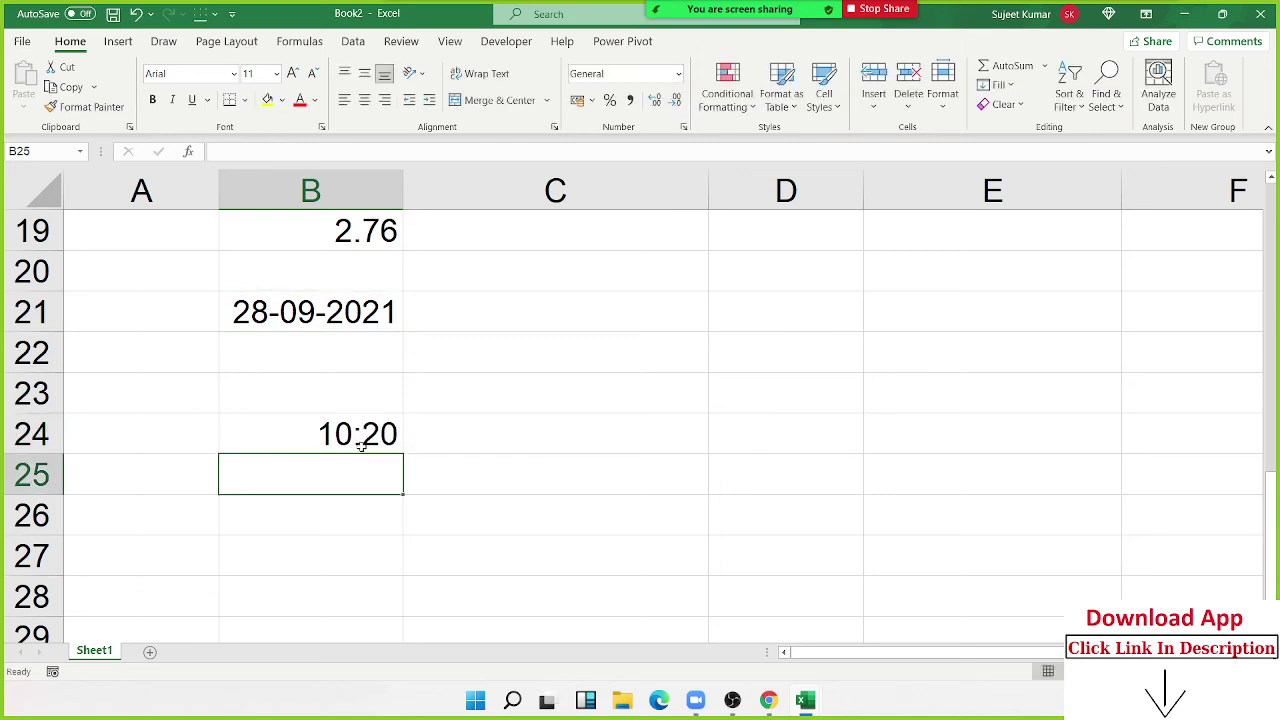
{"action": "left_click", "coordinate": [360, 445]}
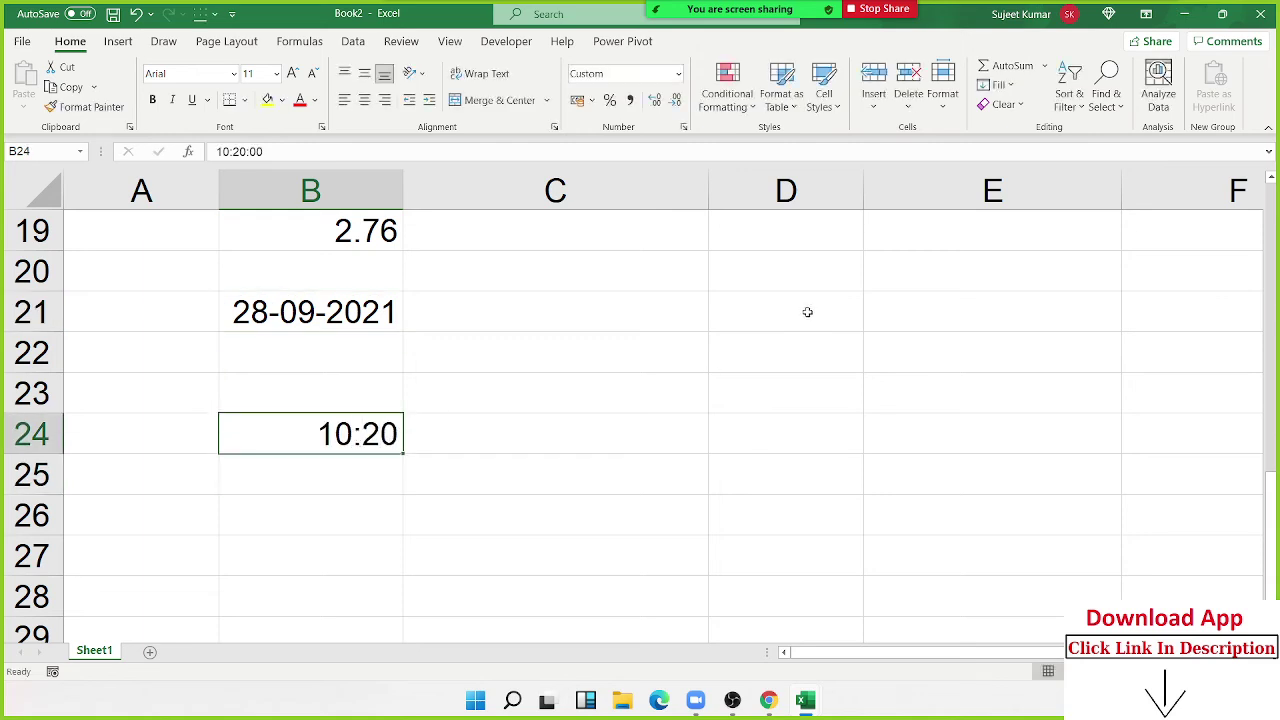
Step: Change B24's custom code from hh:mm to hh:mm:ss AM/PM so it shows 10:20:00 AM
{"action": "left_click", "coordinate": [684, 127]}
{"action": "left_click", "coordinate": [932, 293]}
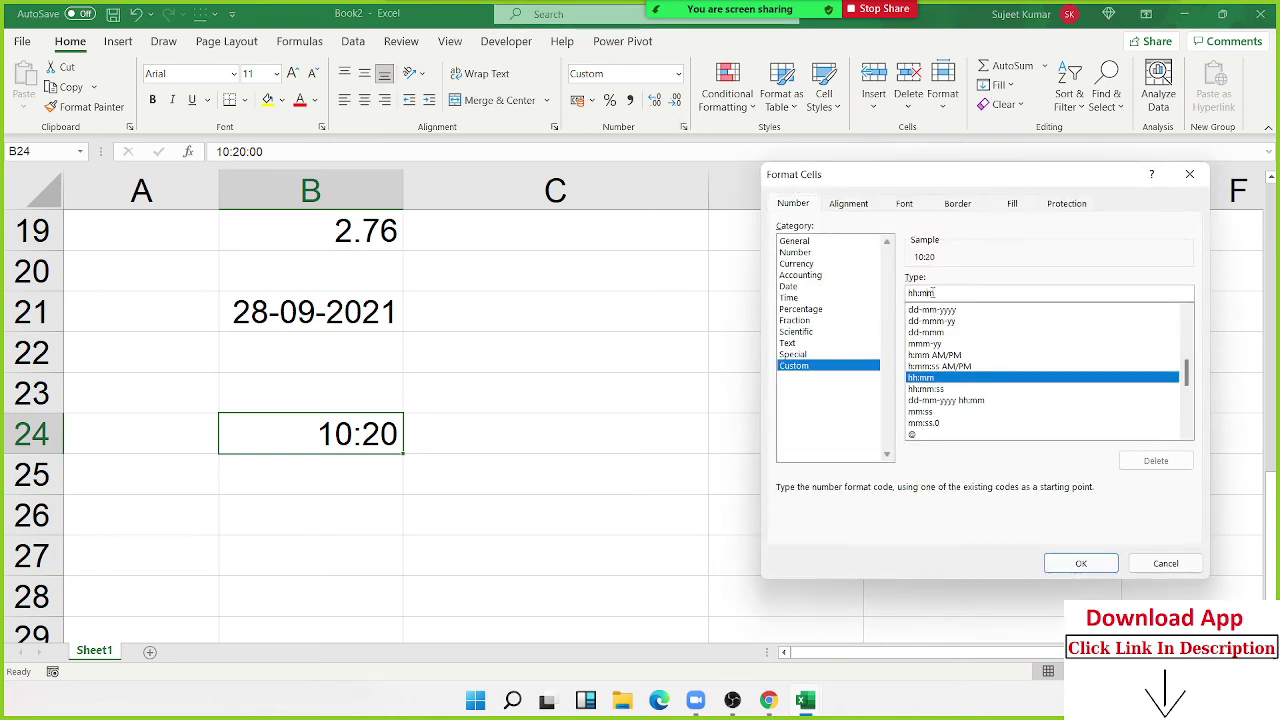
{"action": "type", "text": ":"}
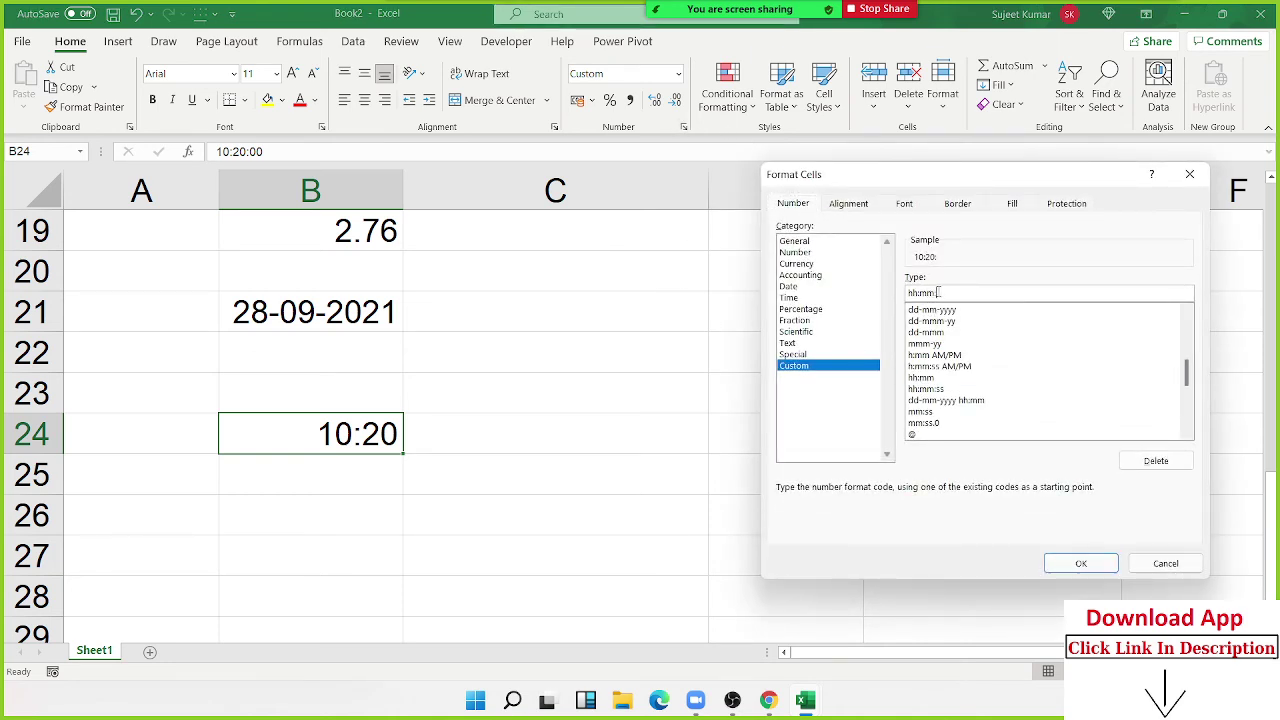
{"action": "type", "text": "ss"}
{"action": "type", "text": "AM/P"}
{"action": "type", "text": "M"}
{"action": "key", "text": "Return"}
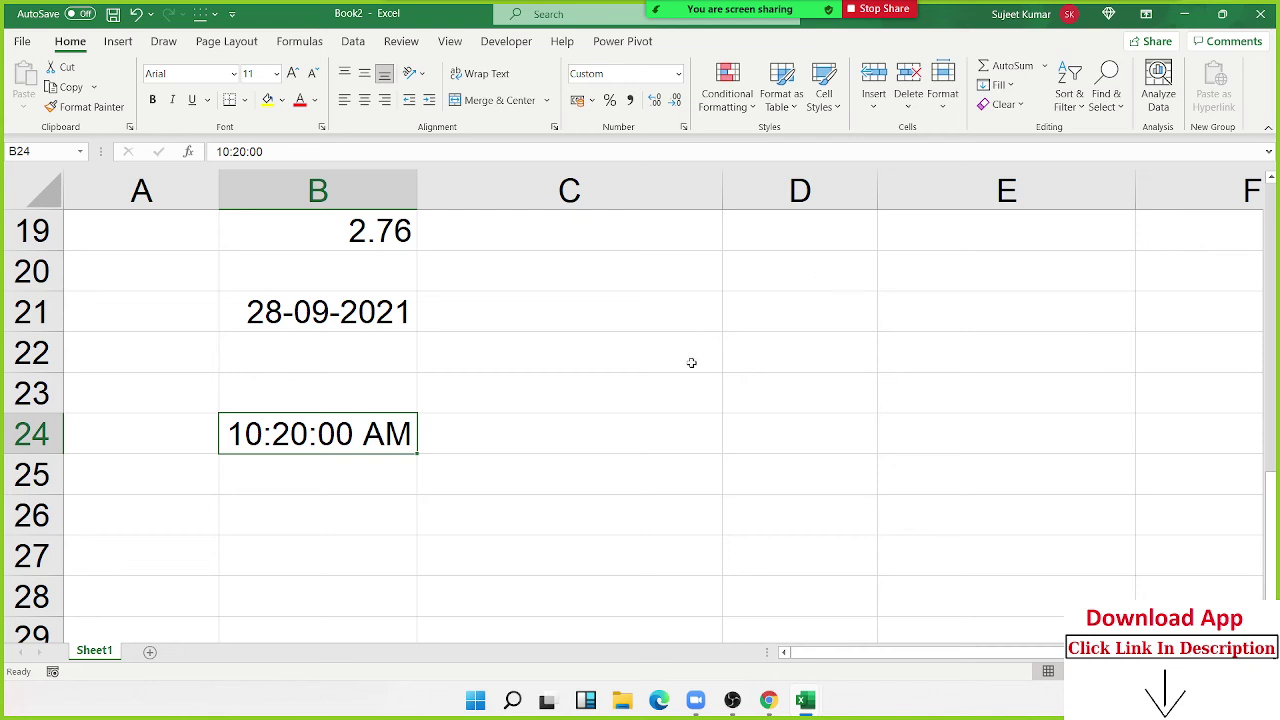
{"action": "left_click", "coordinate": [616, 424]}
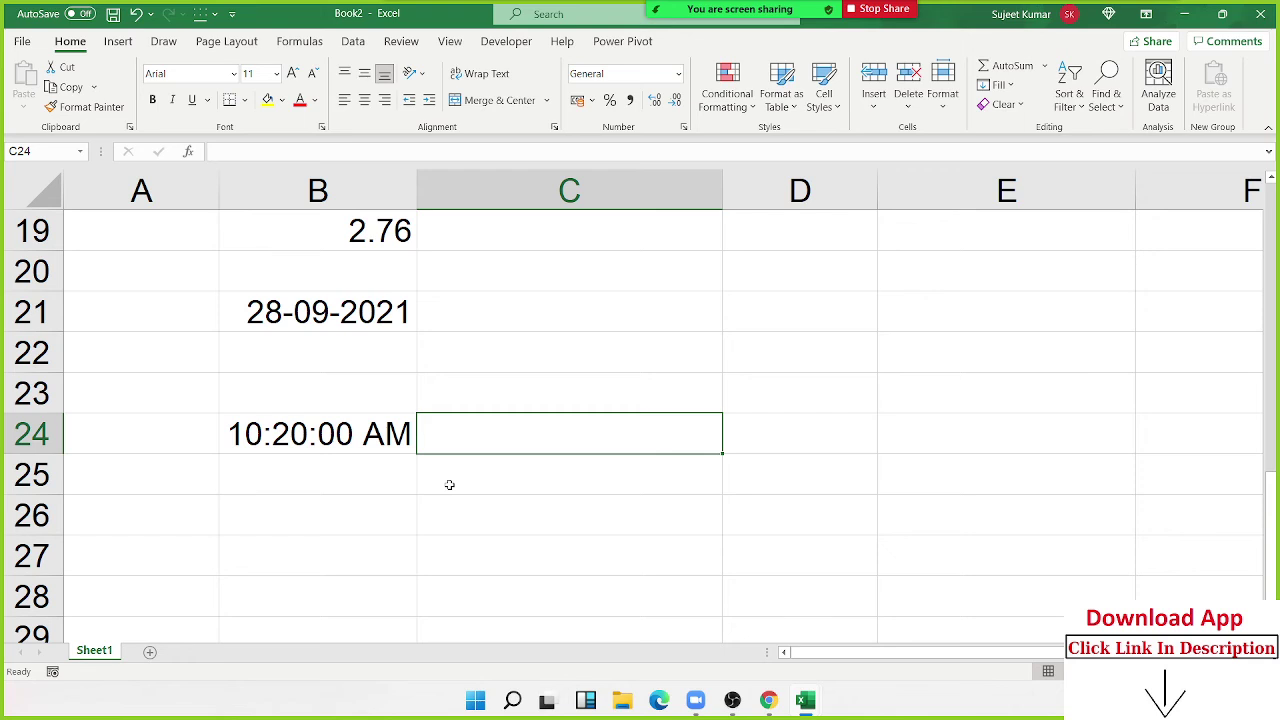
Step: Enter =TEXT(B24,"[m]") in C24 to show the time in elapsed minutes
{"action": "type", "text": "=te"}
{"action": "key", "text": "Tab"}
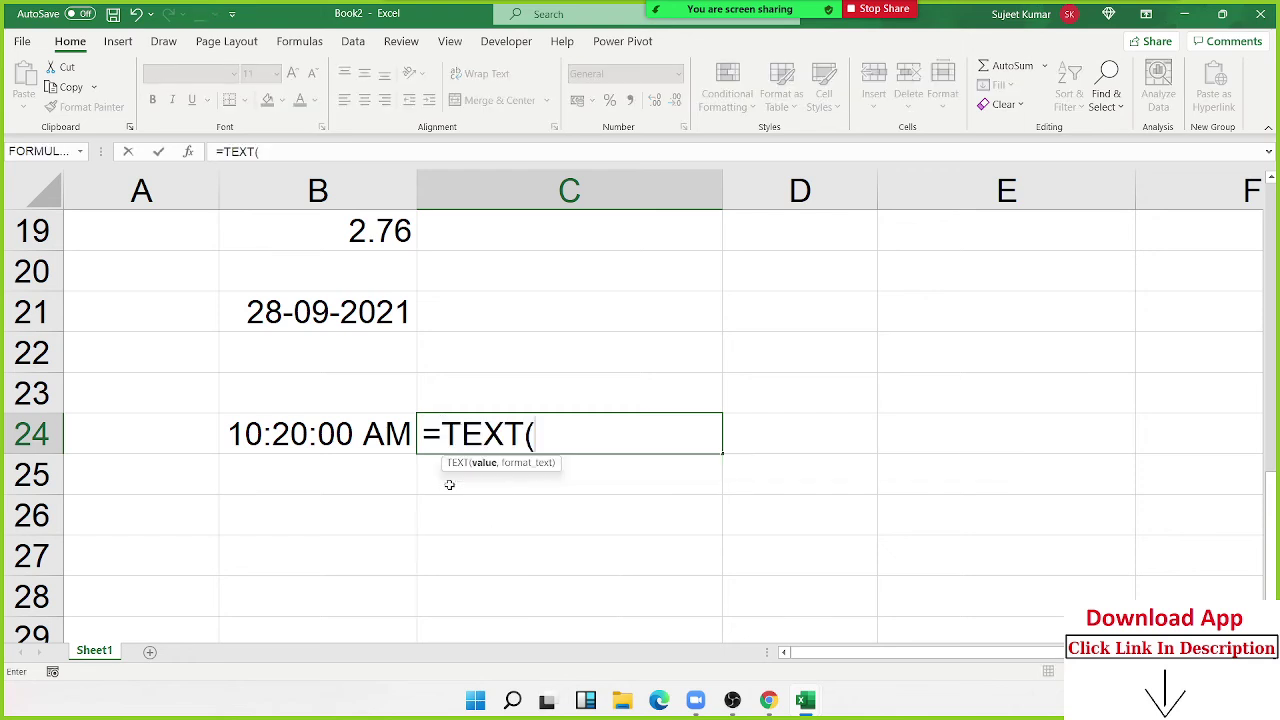
{"action": "key", "text": "Left"}
{"action": "type", "text": ","}
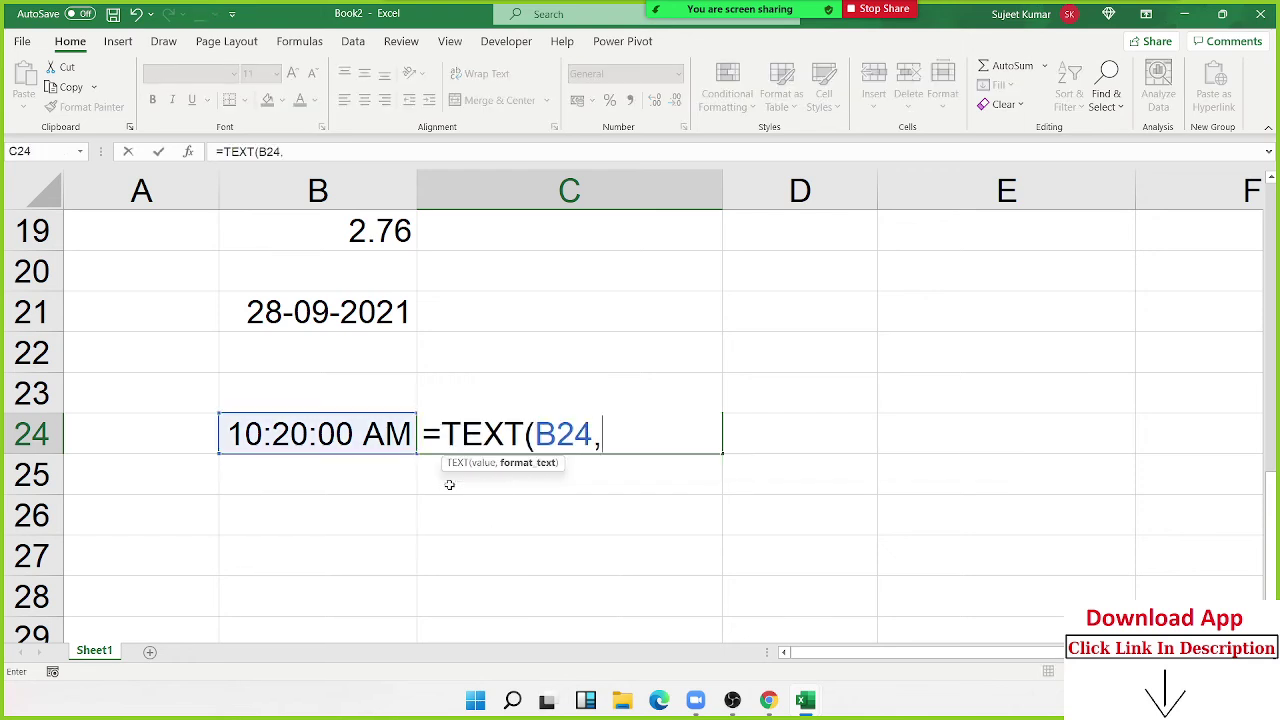
{"action": "type", "text": "\"["}
{"action": "type", "text": "m"}
{"action": "type", "text": "]\""}
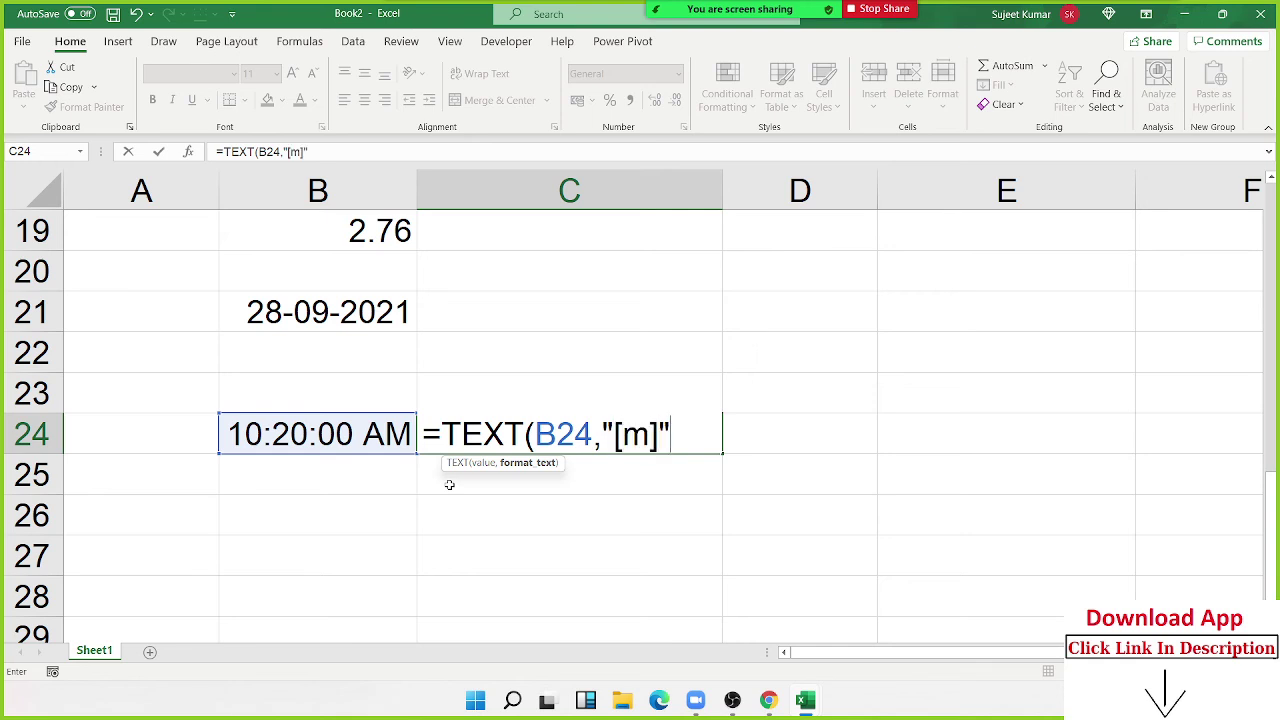
{"action": "key", "text": "Return"}
{"action": "key", "text": "Up"}
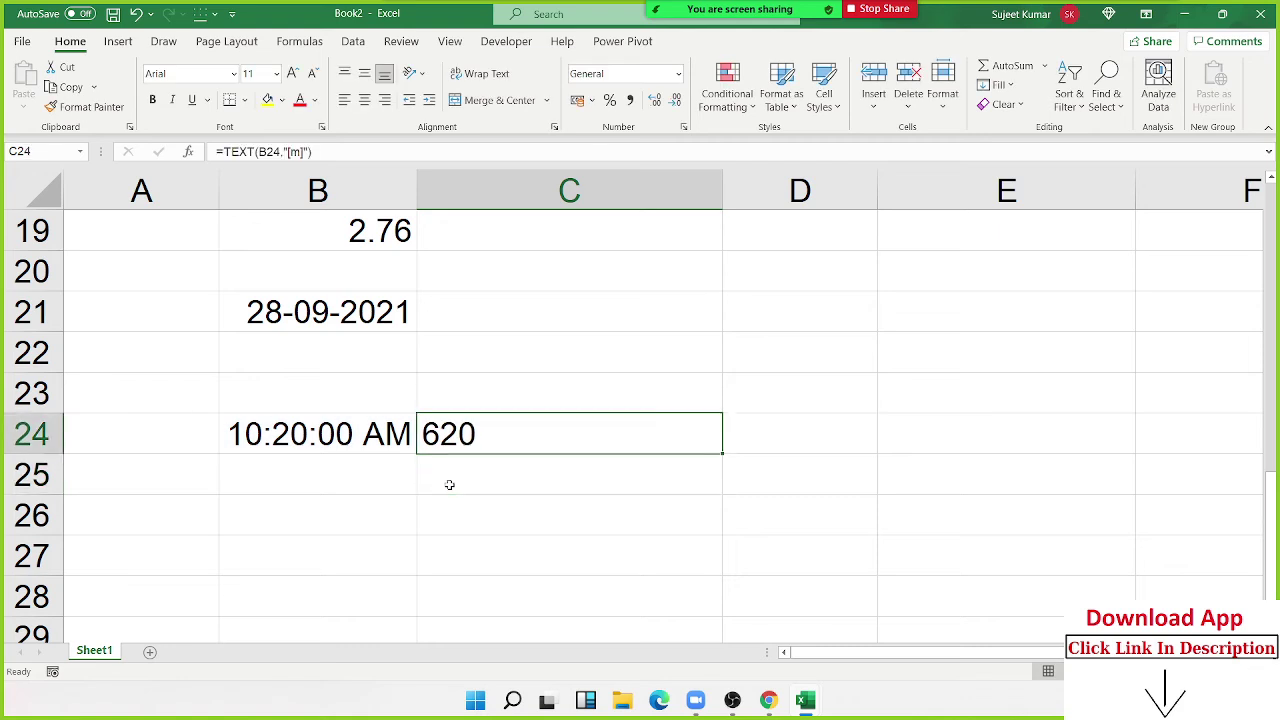
Step: Change C24's format code from [m] to [s], giving 37200 seconds
{"action": "key", "text": "F2"}
{"action": "key", "text": "Left"}
{"action": "key", "text": "Left"}
{"action": "key", "text": "Left"}
{"action": "key", "text": "BackSpace"}
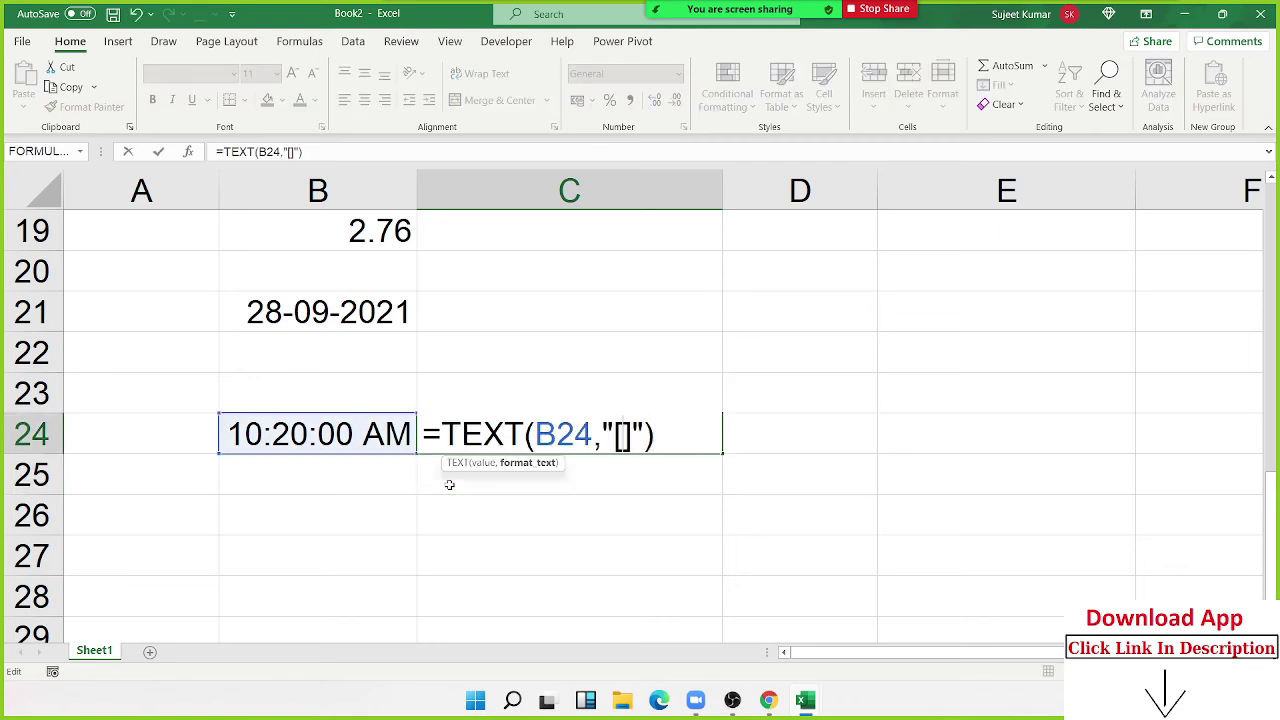
{"action": "type", "text": "s"}
{"action": "key", "text": "Return"}
{"action": "key", "text": "Up"}
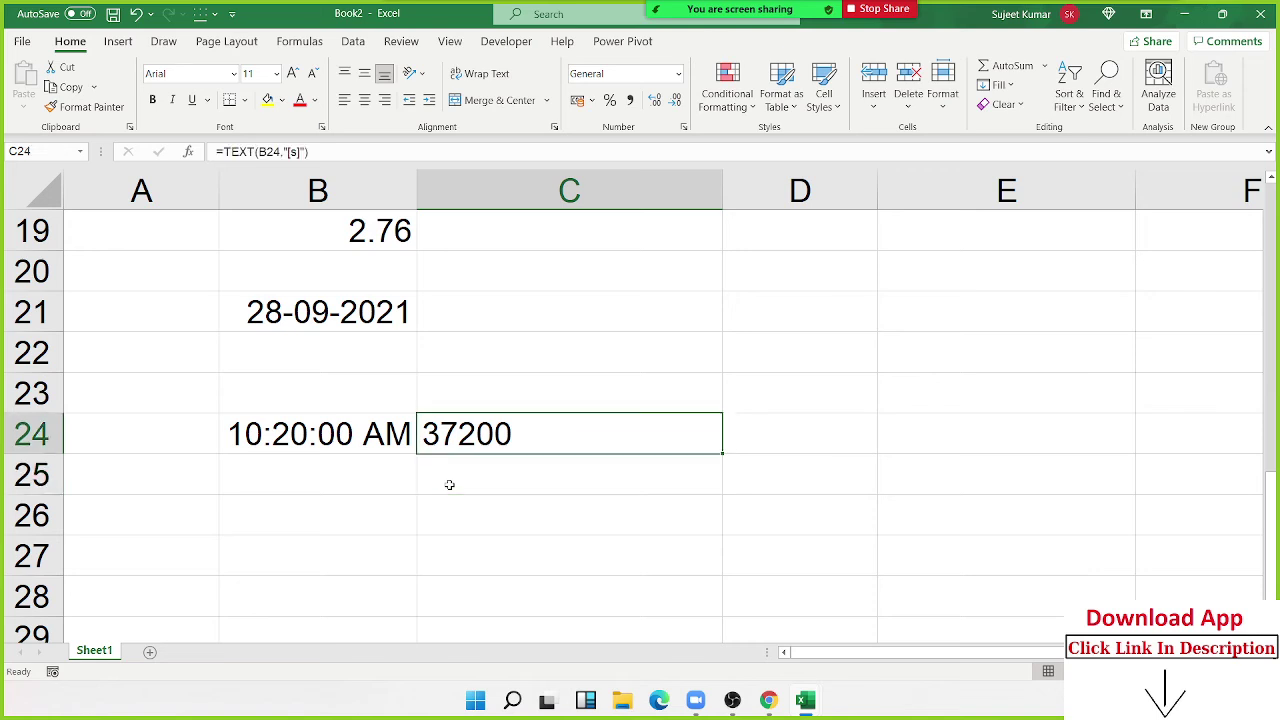
Step: Scroll to the sheet's top, glance at the Zoom participants list, then switch to Chrome
{"action": "scroll", "coordinate": [637, 323], "scroll_direction": "up", "scroll_amount": 1}
{"action": "scroll", "coordinate": [637, 323], "scroll_direction": "up", "scroll_amount": 2}
{"action": "scroll", "coordinate": [690, 300], "scroll_direction": "up", "scroll_amount": 4}
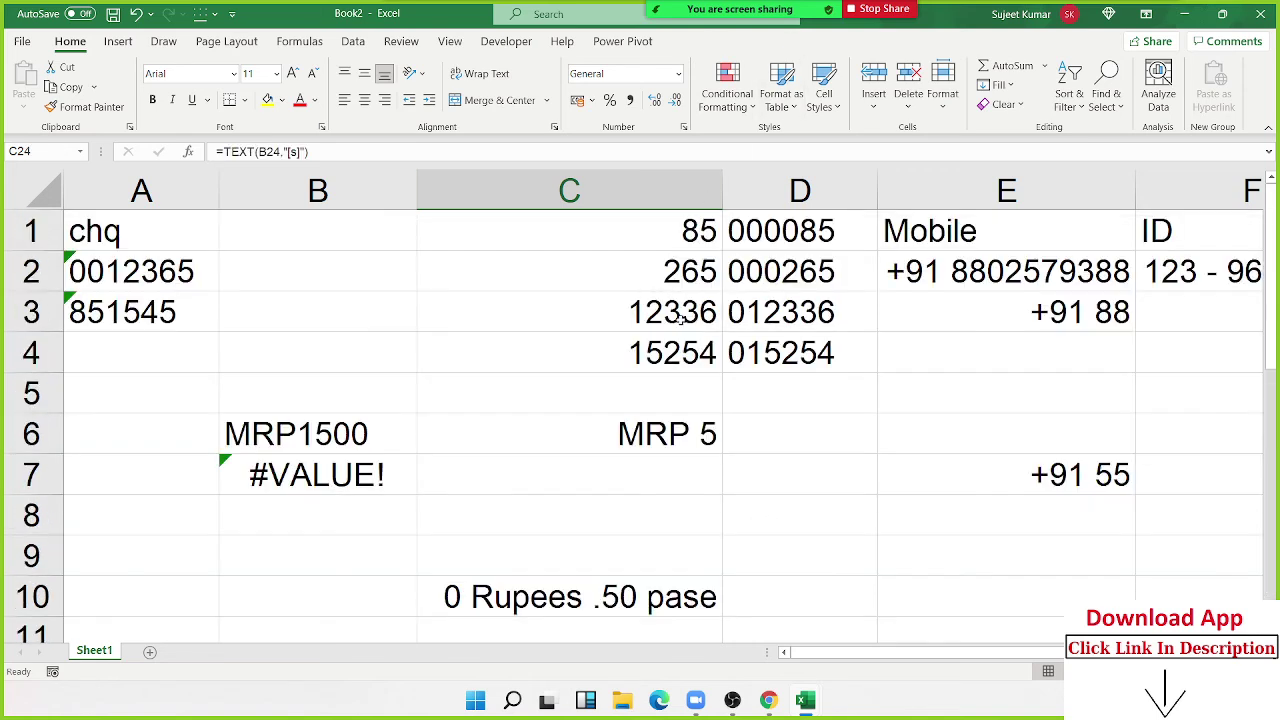
{"action": "left_click", "coordinate": [645, 25]}
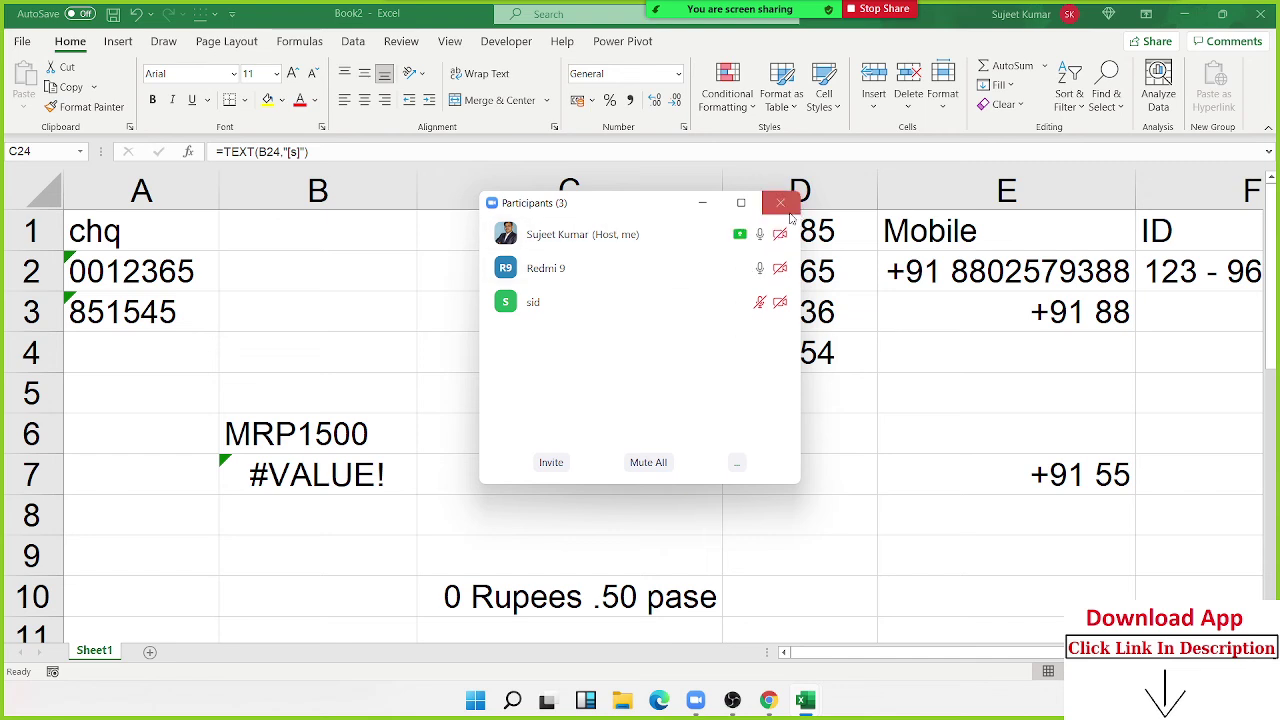
{"action": "left_click", "coordinate": [781, 204]}
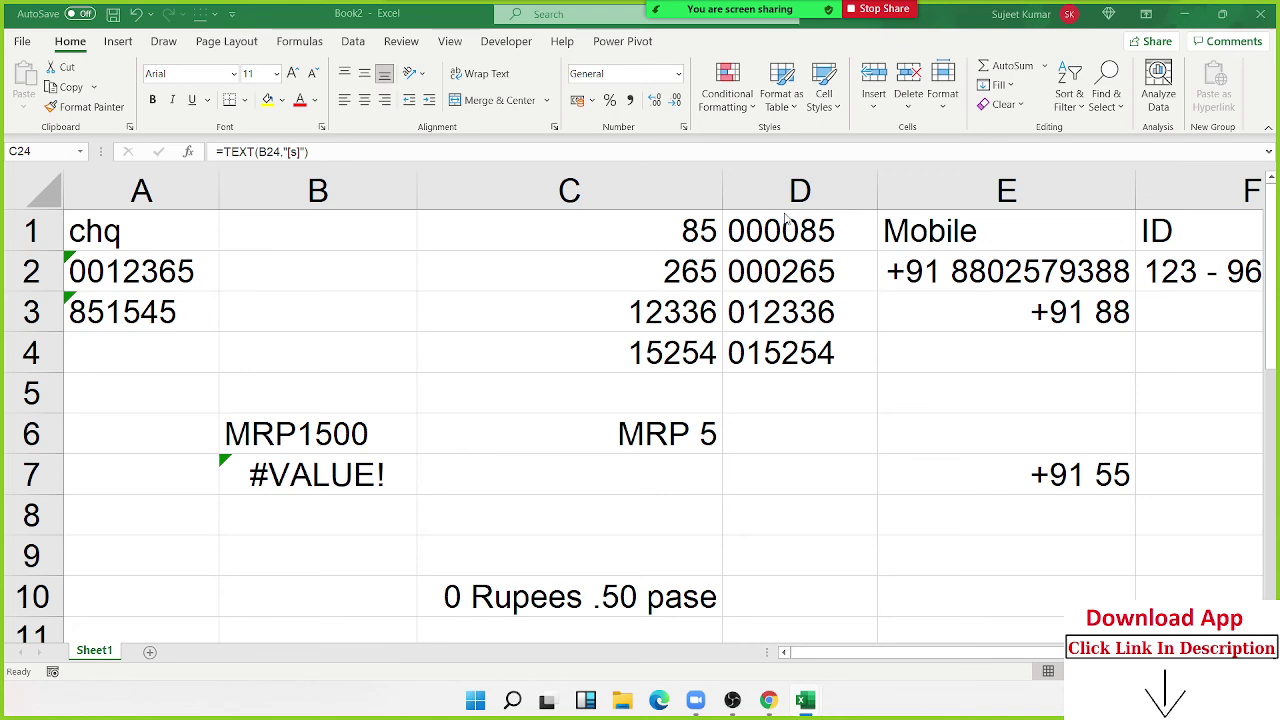
{"action": "left_click", "coordinate": [768, 700]}
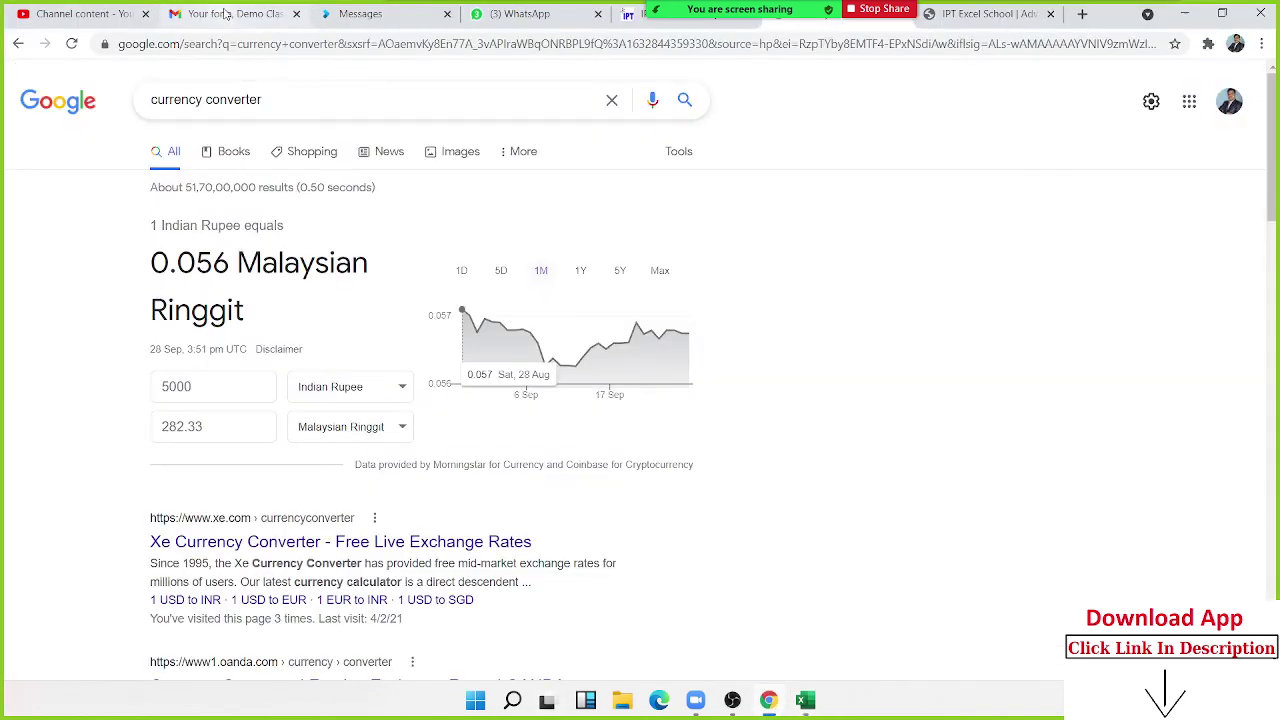
Step: Search Gmail for 'custom' and open the custom format email
{"action": "left_click", "coordinate": [228, 14]}
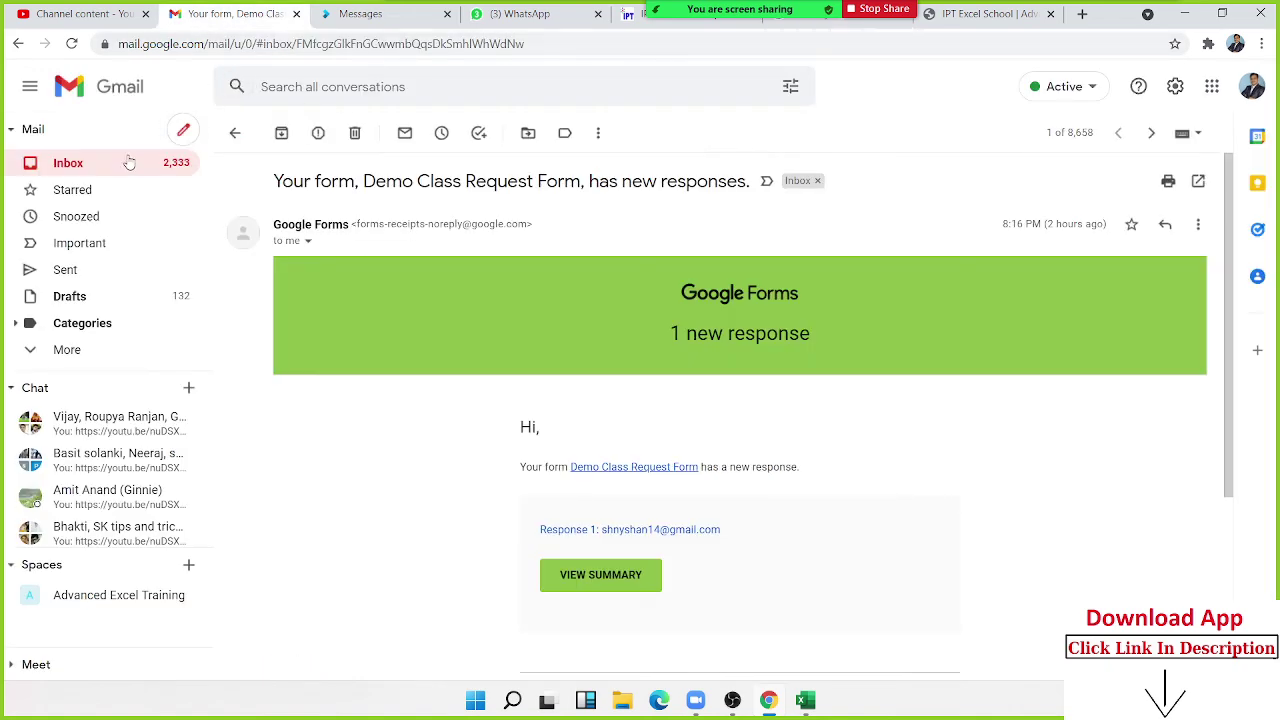
{"action": "left_click", "coordinate": [91, 170]}
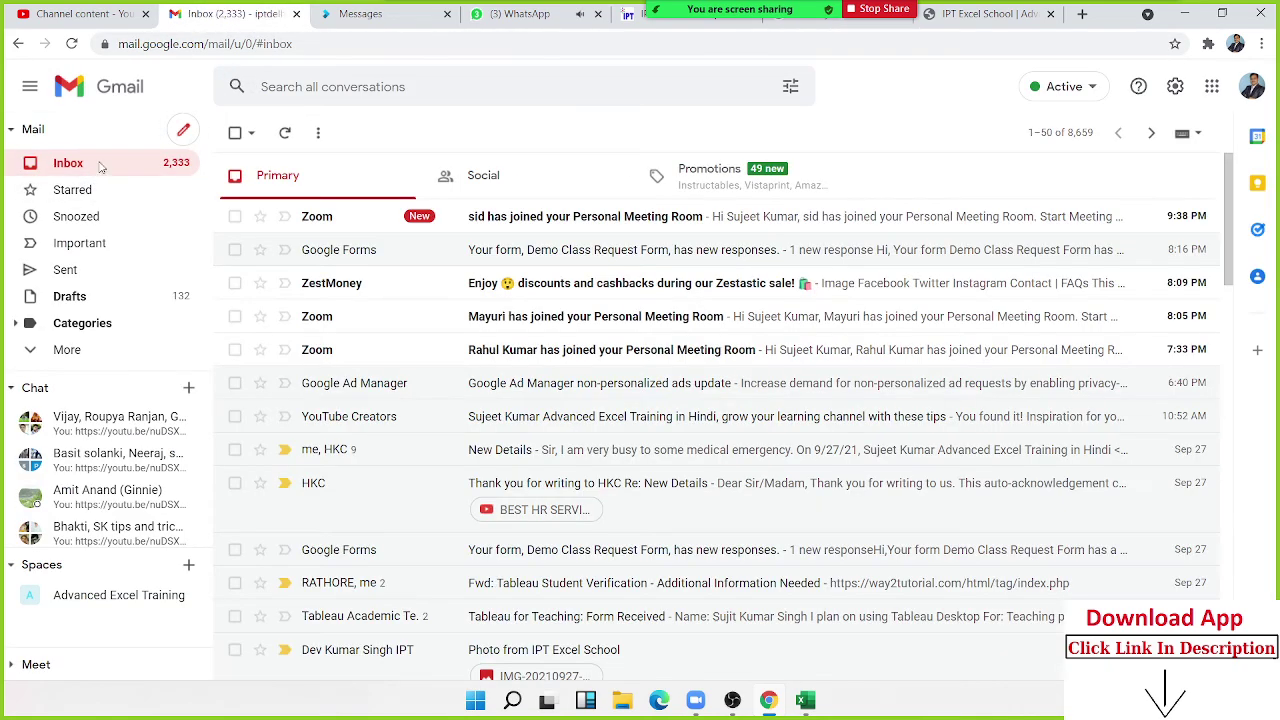
{"action": "left_click", "coordinate": [291, 87]}
{"action": "type", "text": "c"}
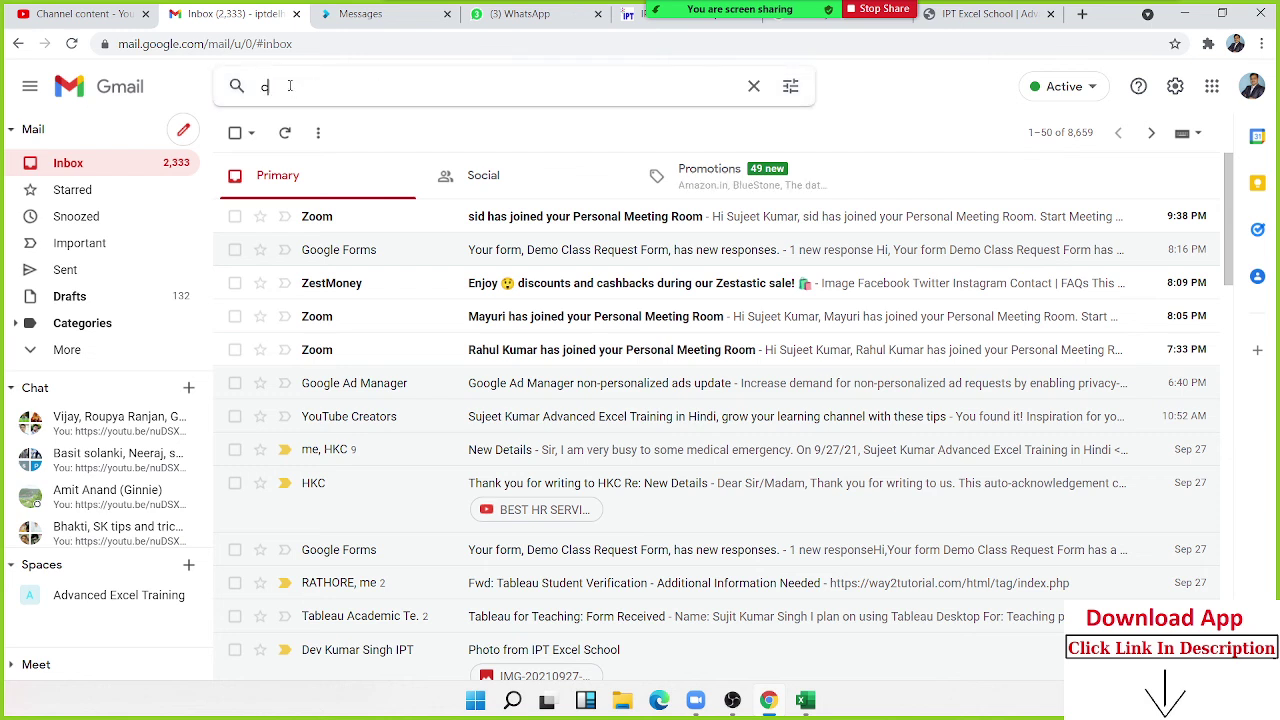
{"action": "type", "text": "ustom"}
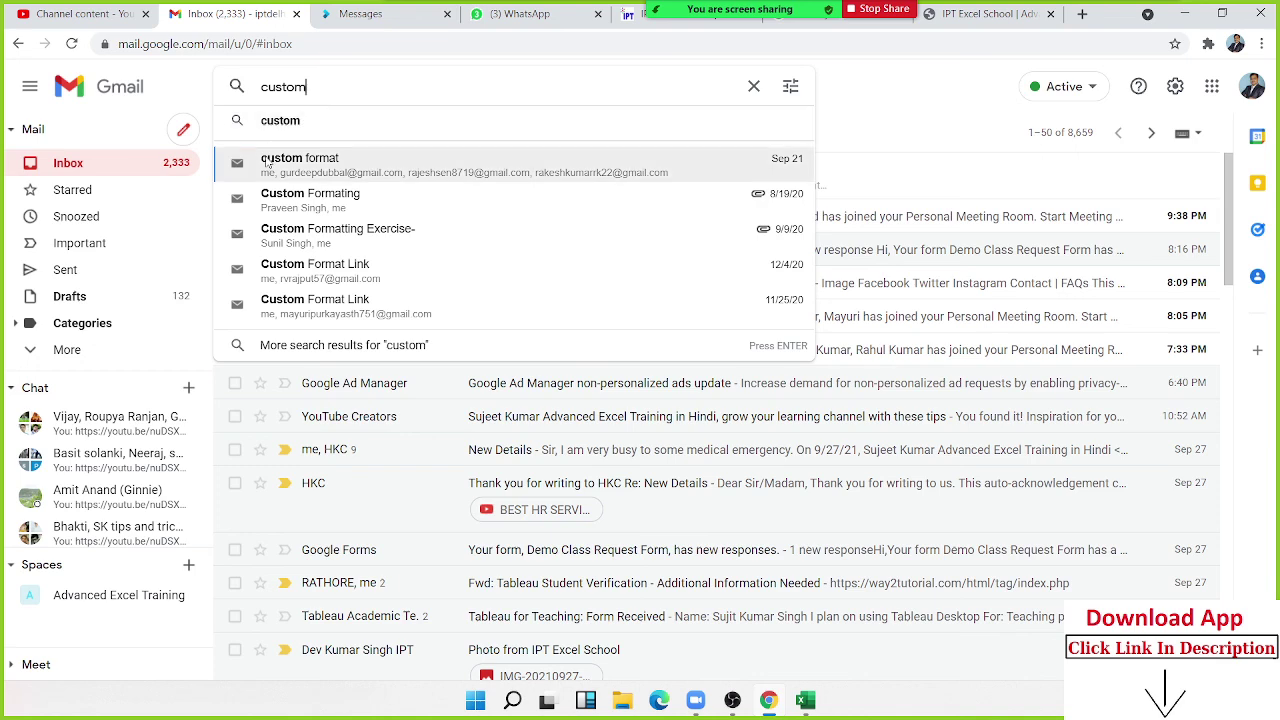
{"action": "left_click", "coordinate": [268, 158]}
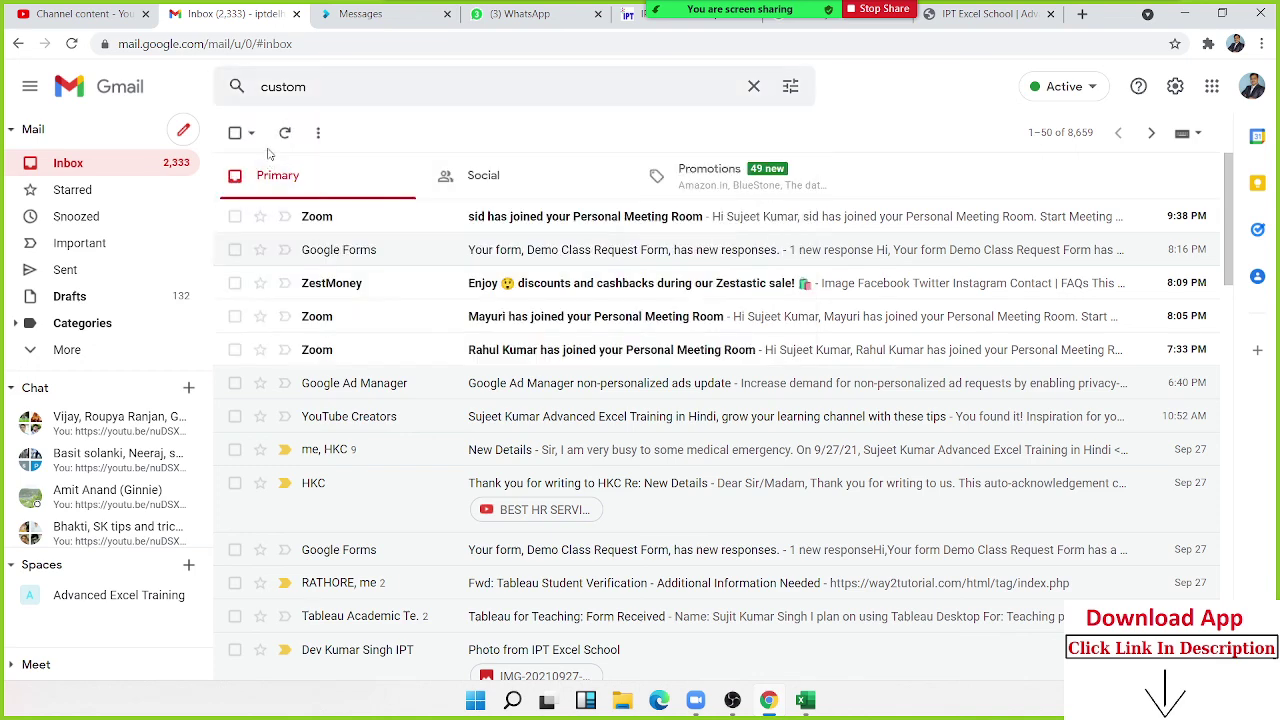
Step: Forward the custom format message and delete the forwarded-message header block
{"action": "scroll", "coordinate": [460, 535], "scroll_direction": "down", "scroll_amount": 2}
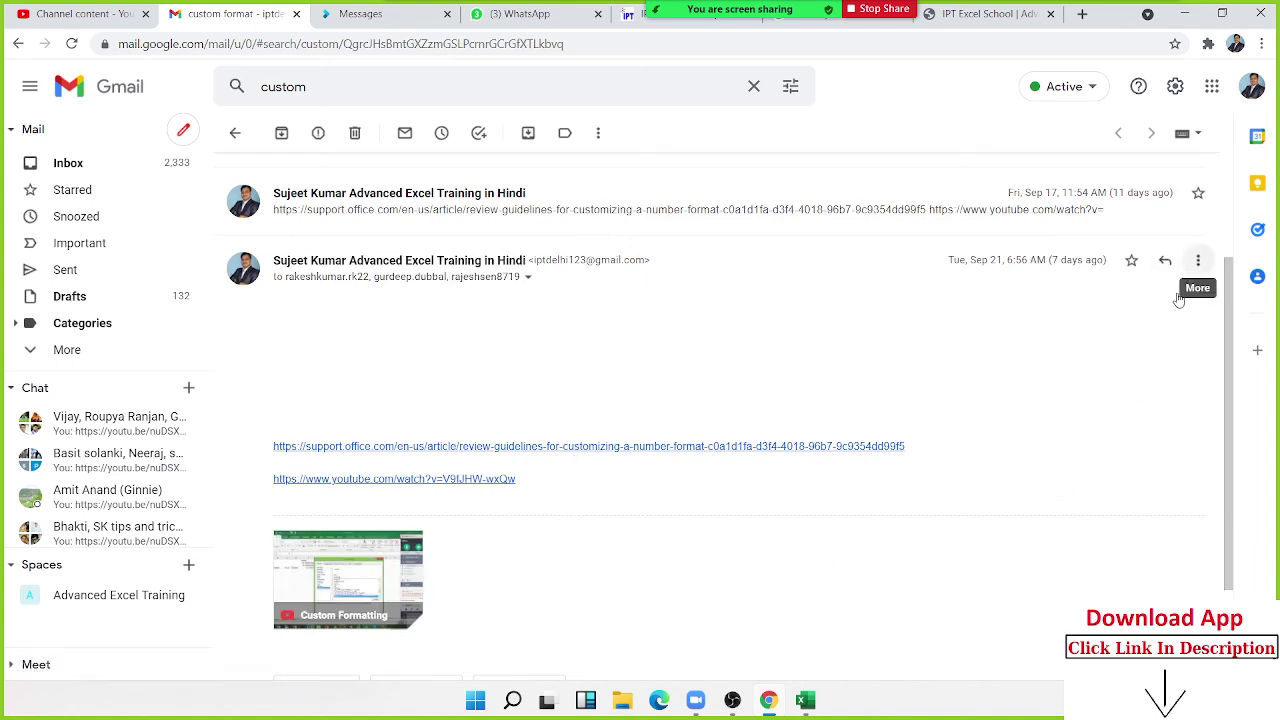
{"action": "left_click", "coordinate": [1198, 262]}
{"action": "left_click", "coordinate": [1095, 345]}
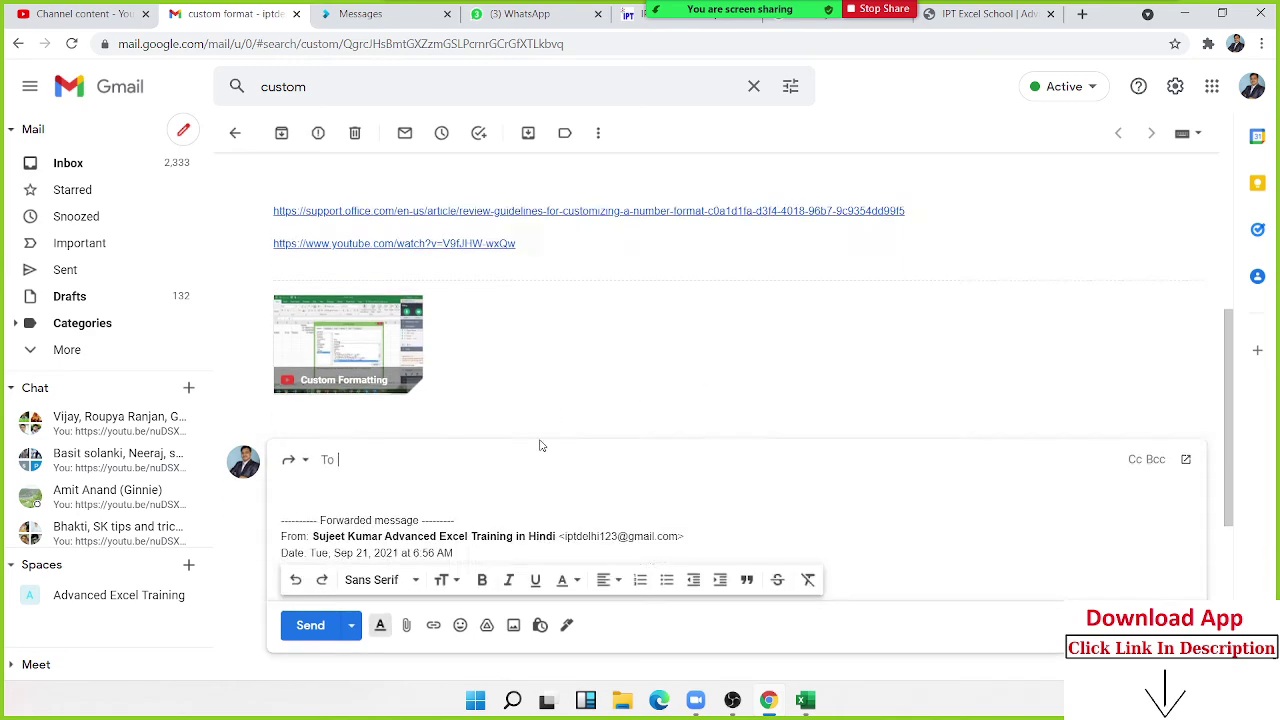
{"action": "left_click_drag", "start_coordinate": [410, 411], "coordinate": [284, 300]}
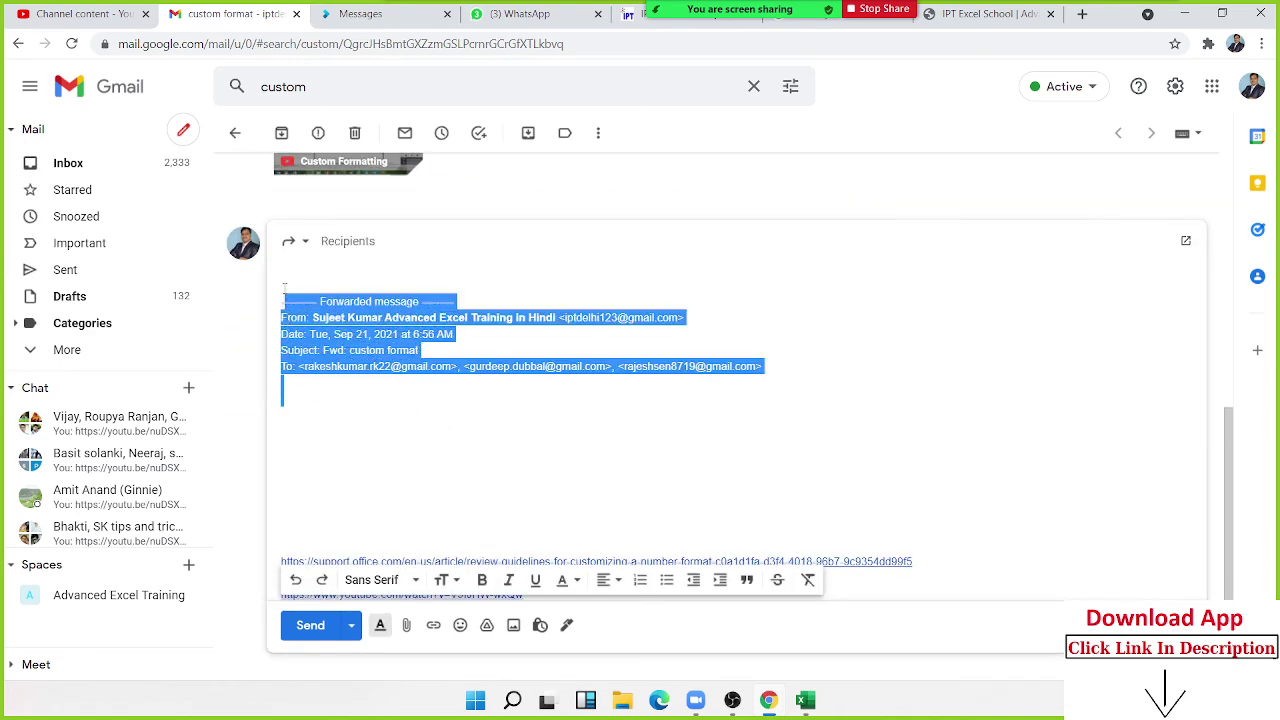
{"action": "key", "text": "Delete"}
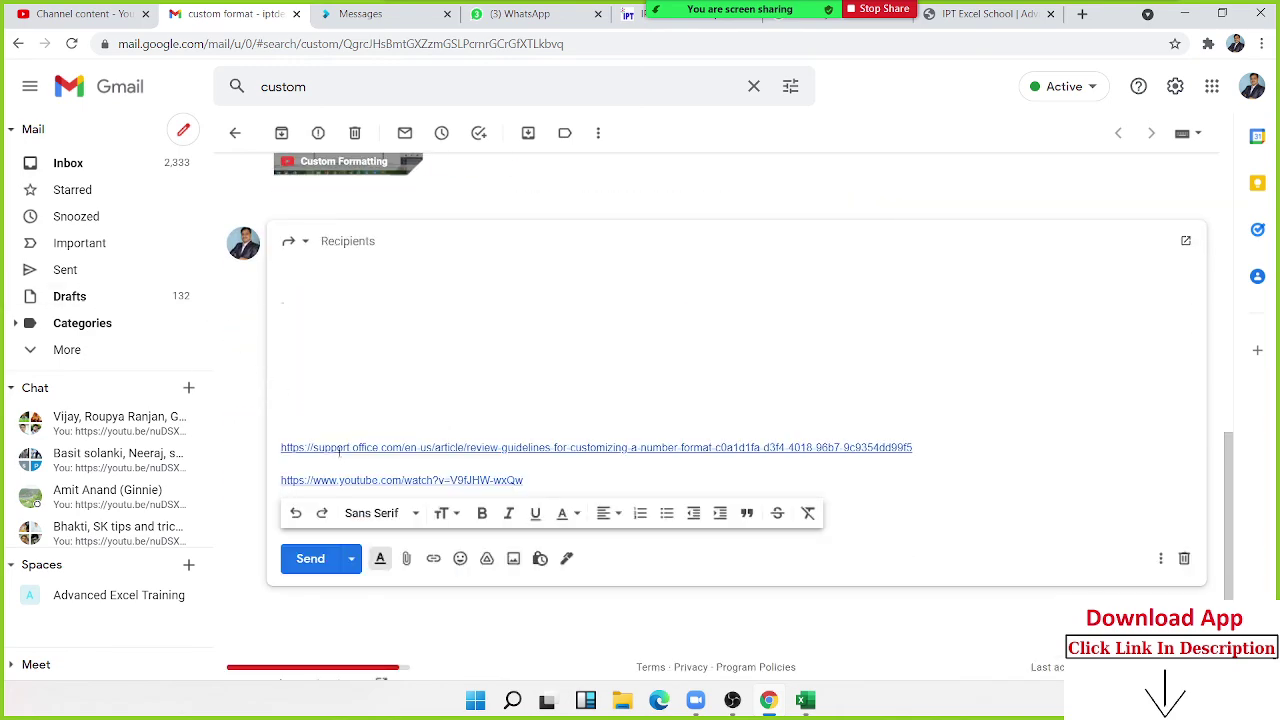
Step: Open the Microsoft number-format guidelines link in a new tab
{"action": "left_click", "coordinate": [336, 448]}
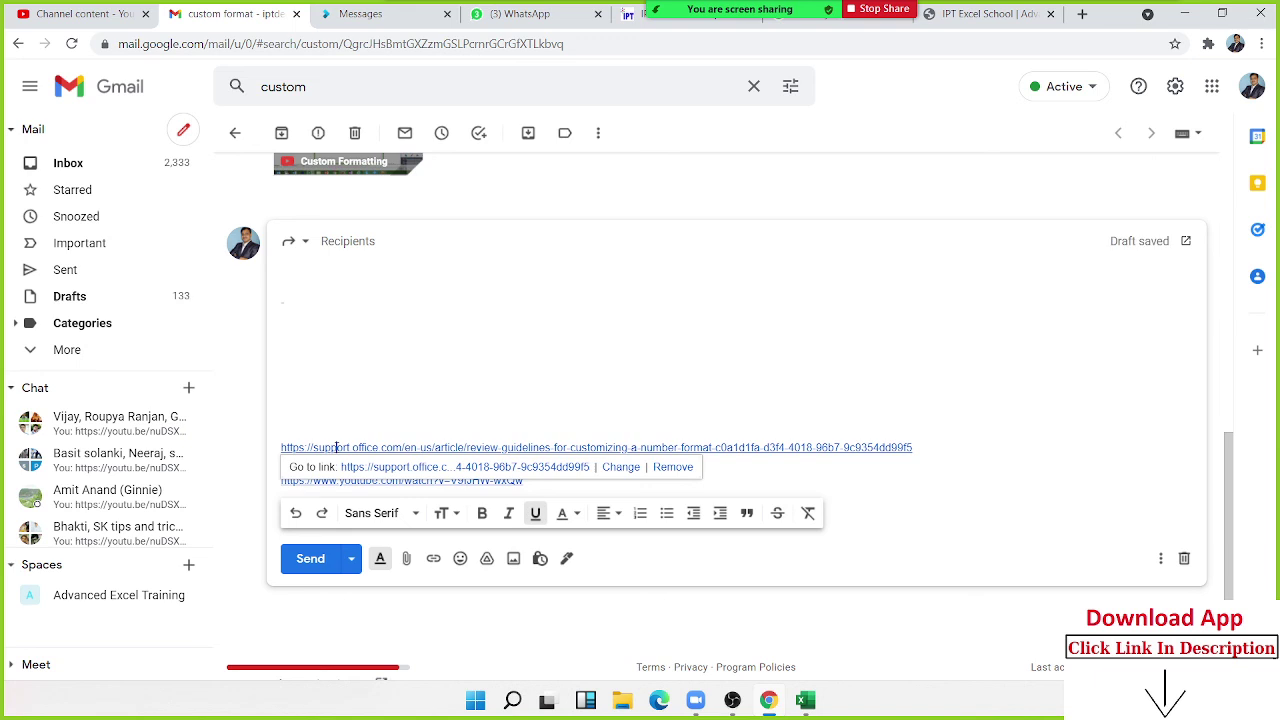
{"action": "left_click", "coordinate": [348, 467]}
{"action": "left_click", "coordinate": [193, 14]}
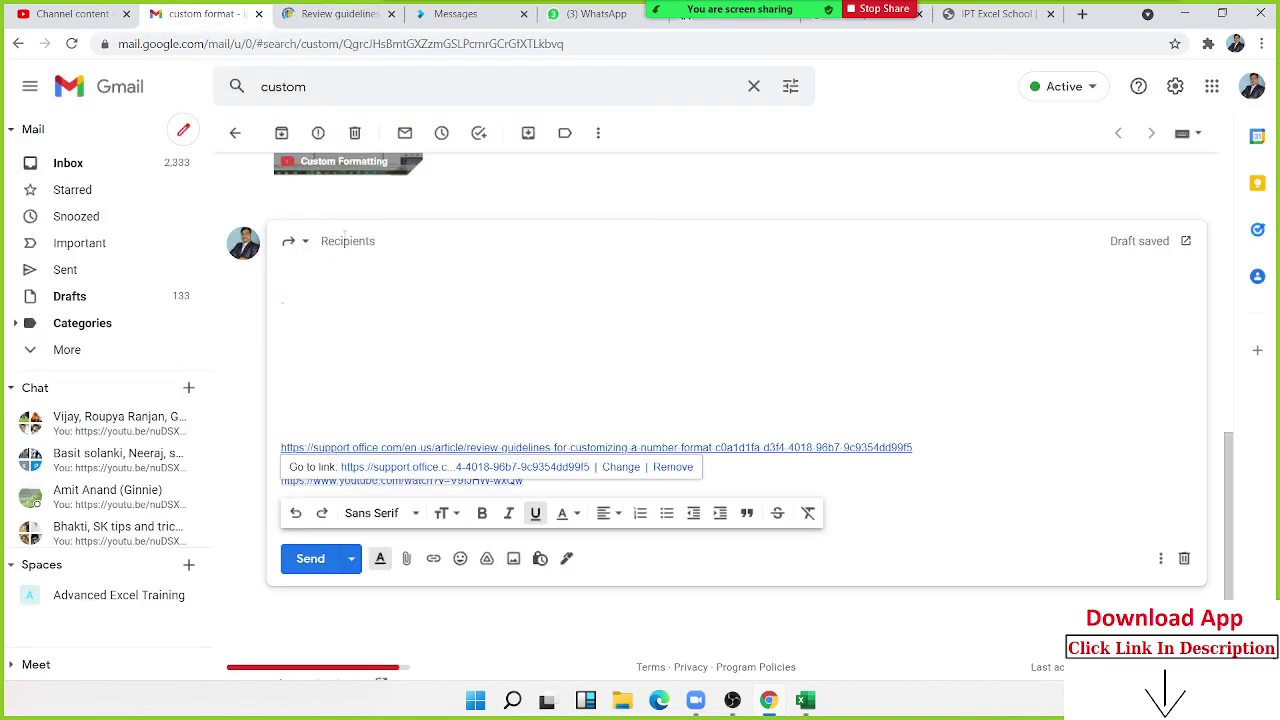
Step: Clear a partly typed recipient and check the WhatsApp and class tabs before returning to the draft
{"action": "type", "text": "s"}
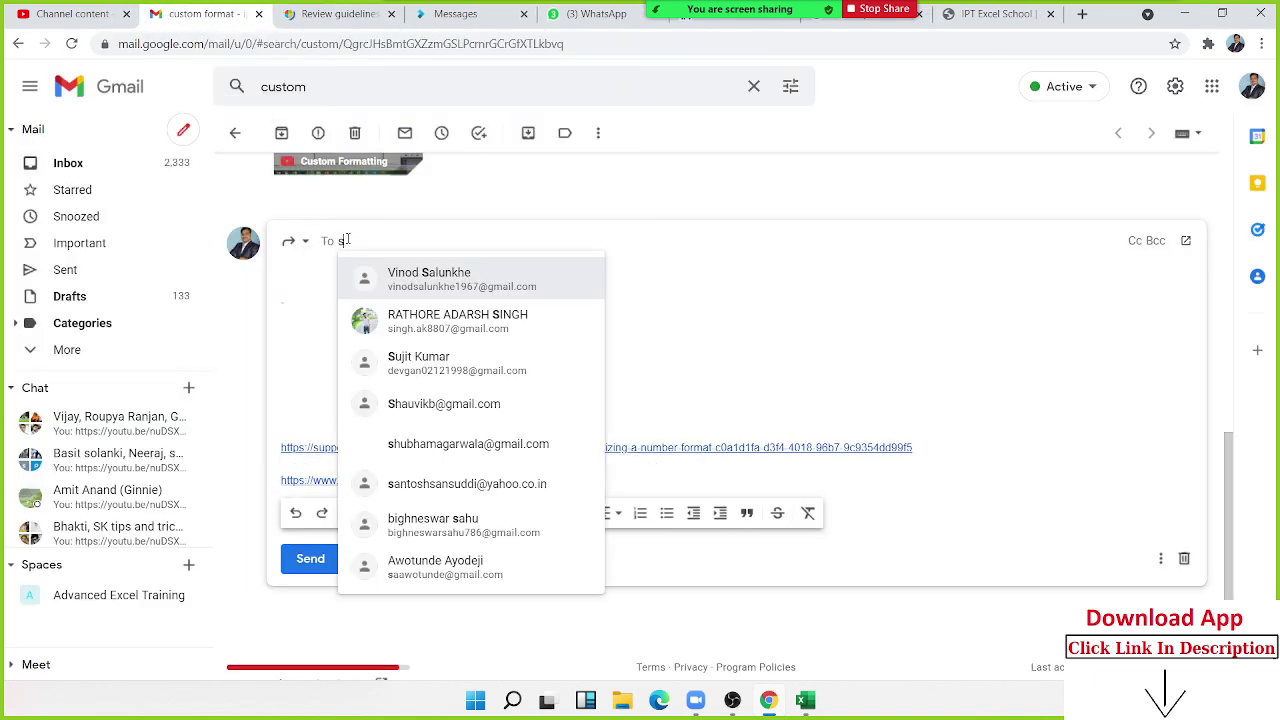
{"action": "type", "text": "id"}
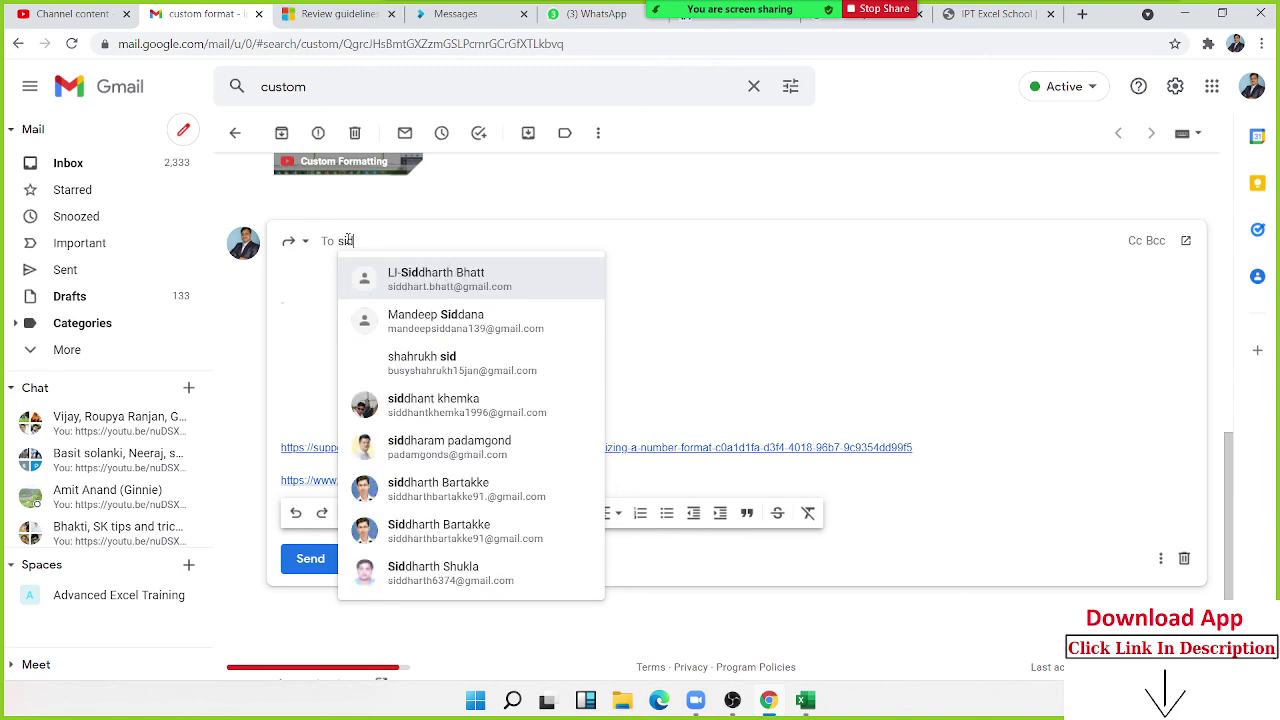
{"action": "key", "text": "BackSpace"}
{"action": "key", "text": "BackSpace"}
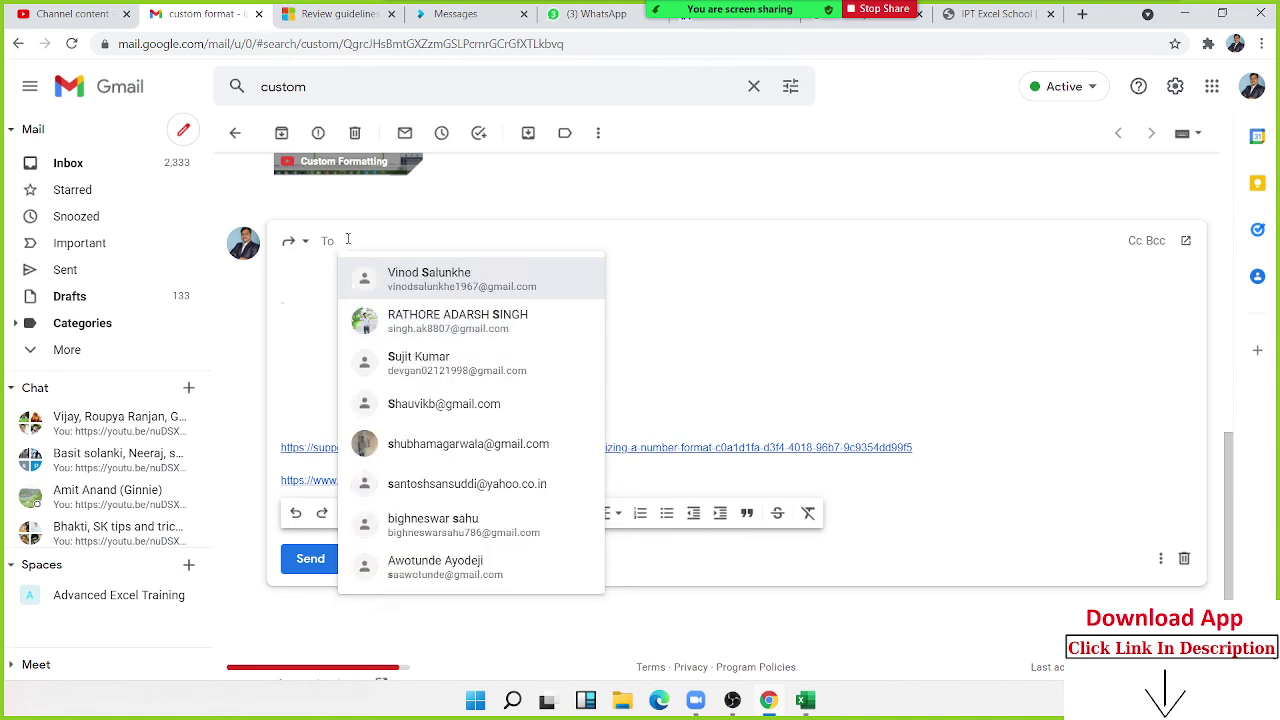
{"action": "key", "text": "BackSpace"}
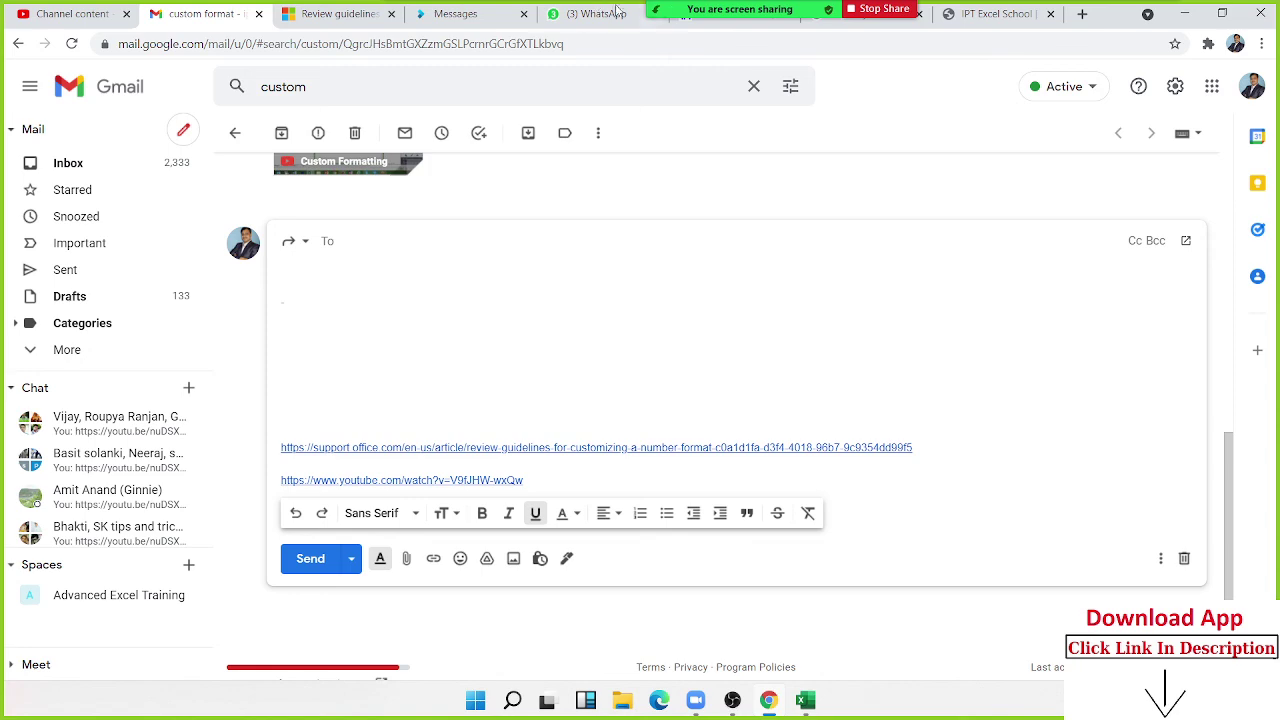
{"action": "left_click", "coordinate": [580, 15]}
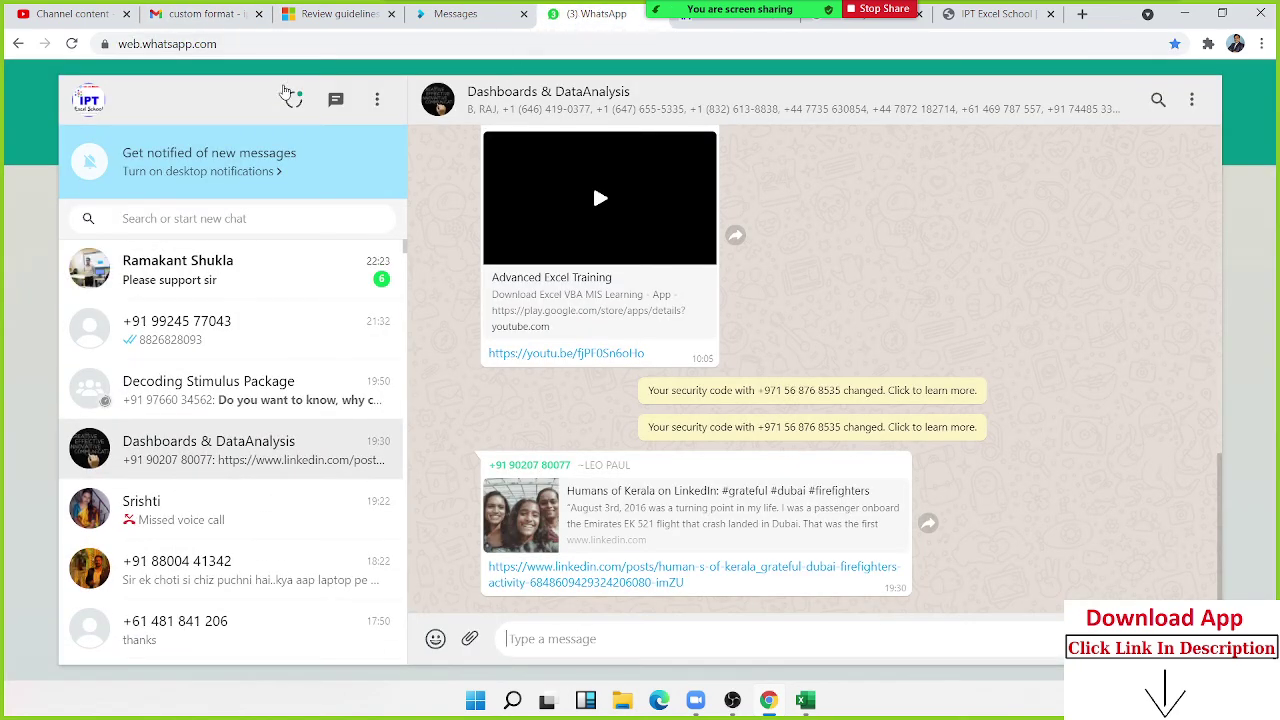
{"action": "left_click", "coordinate": [425, 20]}
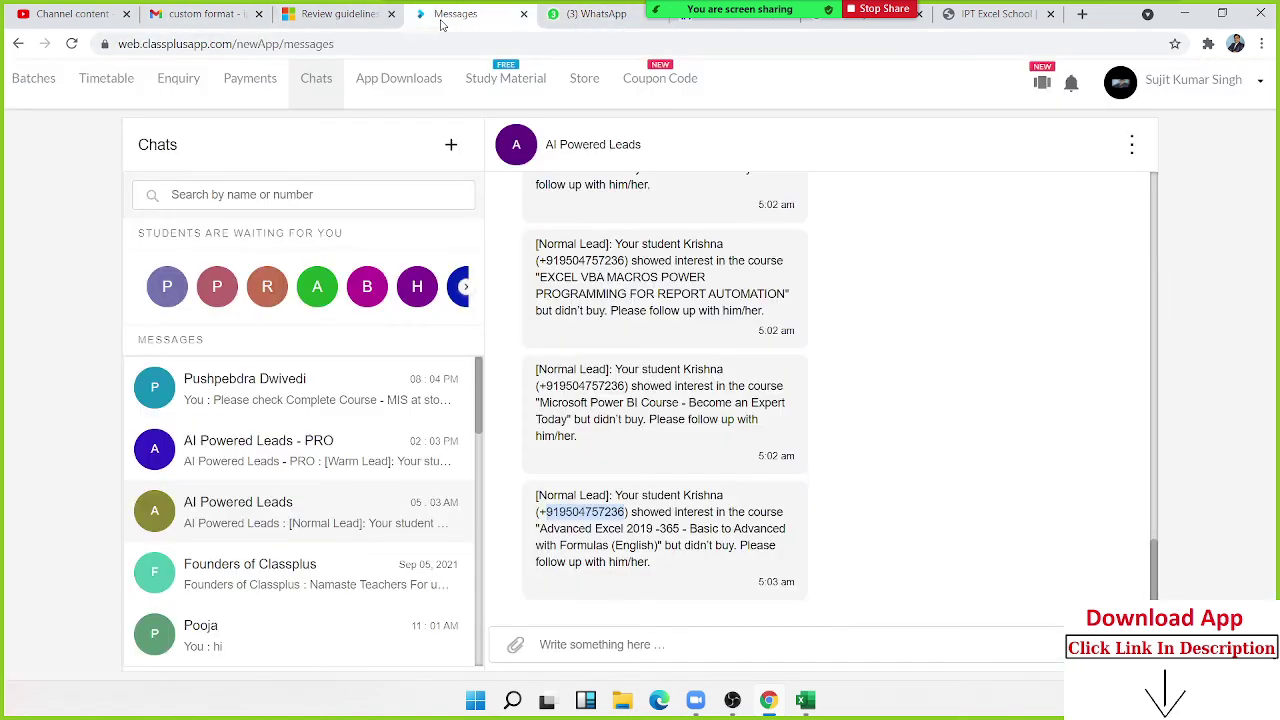
{"action": "left_click", "coordinate": [226, 10]}
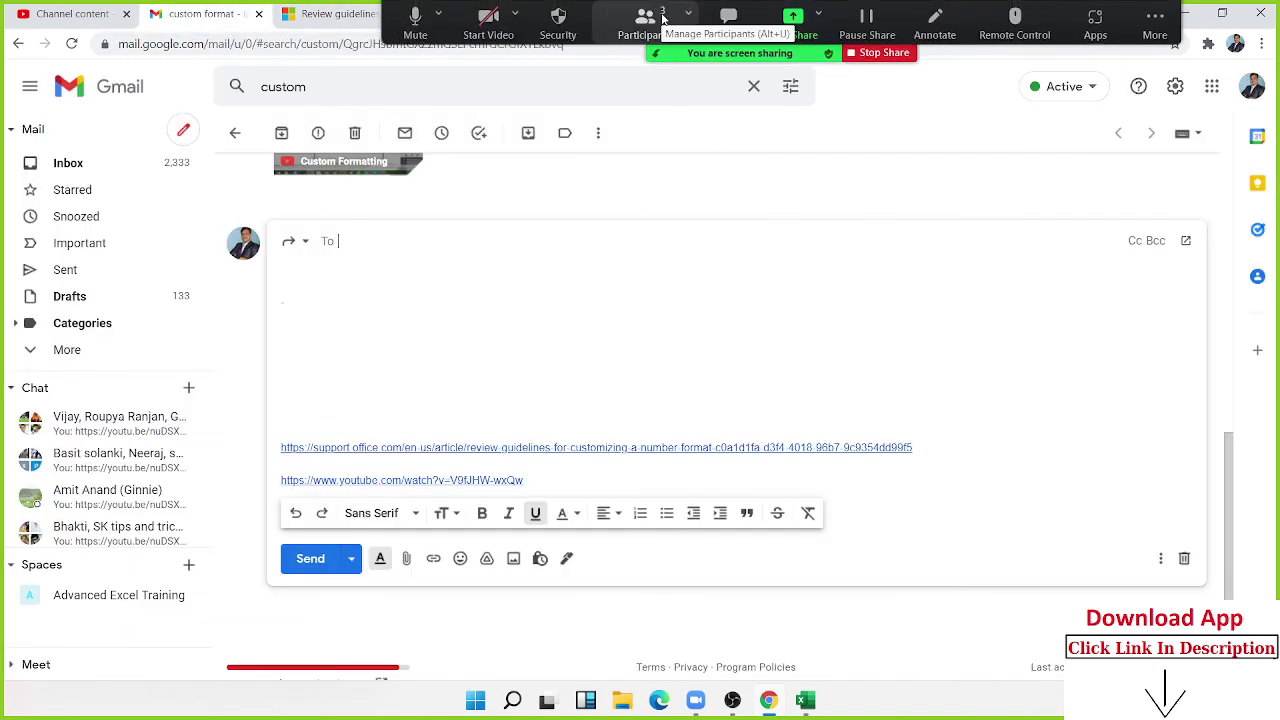
Step: Open the Zoom chat beside Gmail and copy the participant's full e-mail address
{"action": "left_click", "coordinate": [659, 17]}
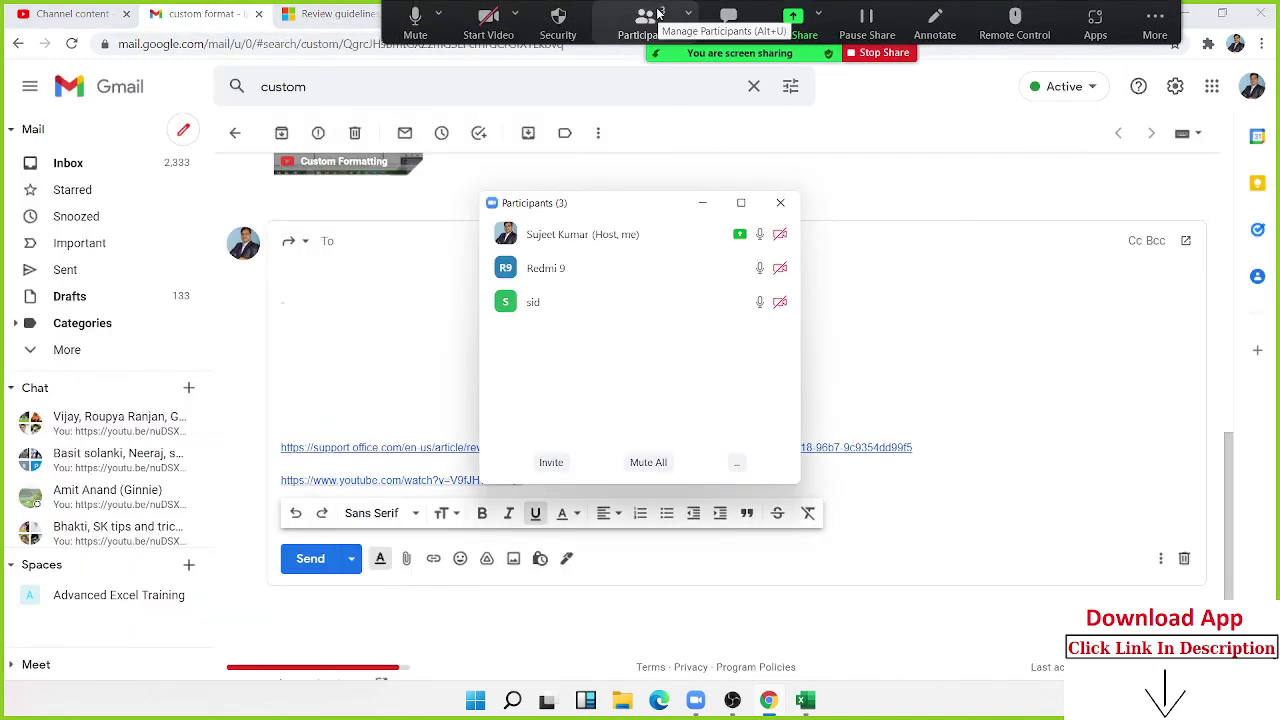
{"action": "left_click", "coordinate": [728, 16]}
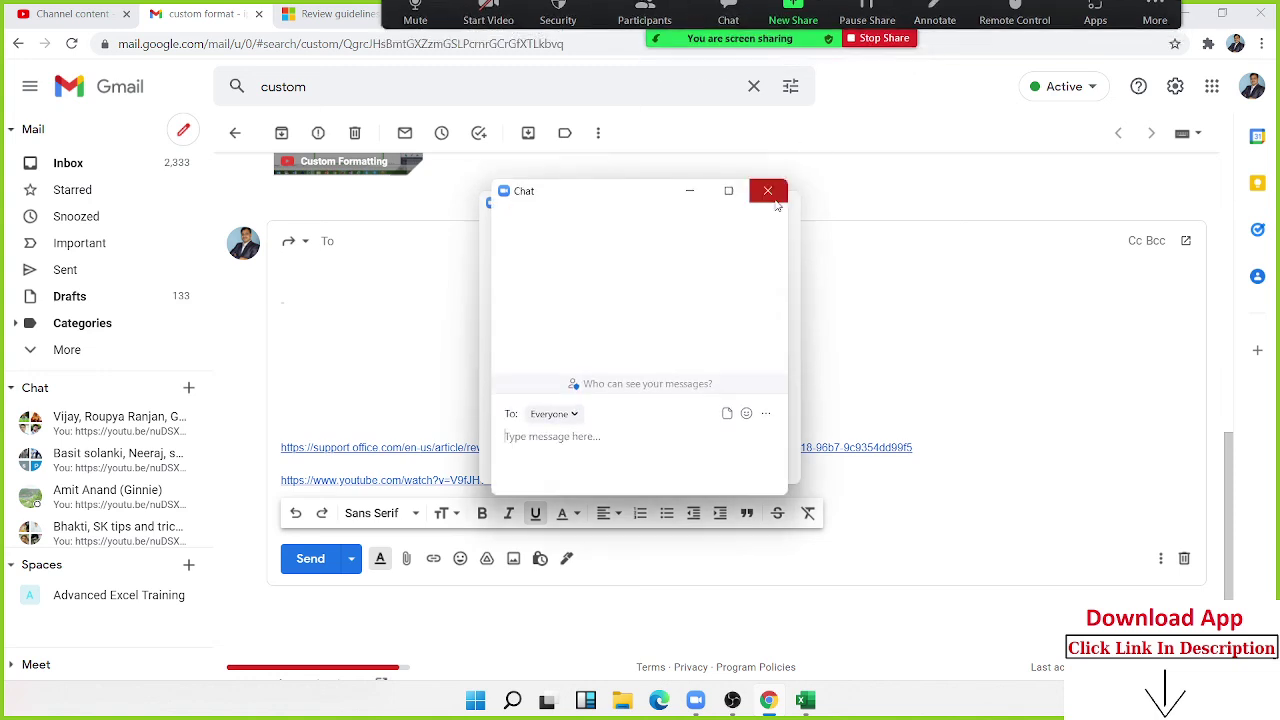
{"action": "left_click_drag", "start_coordinate": [626, 200], "coordinate": [1019, 180]}
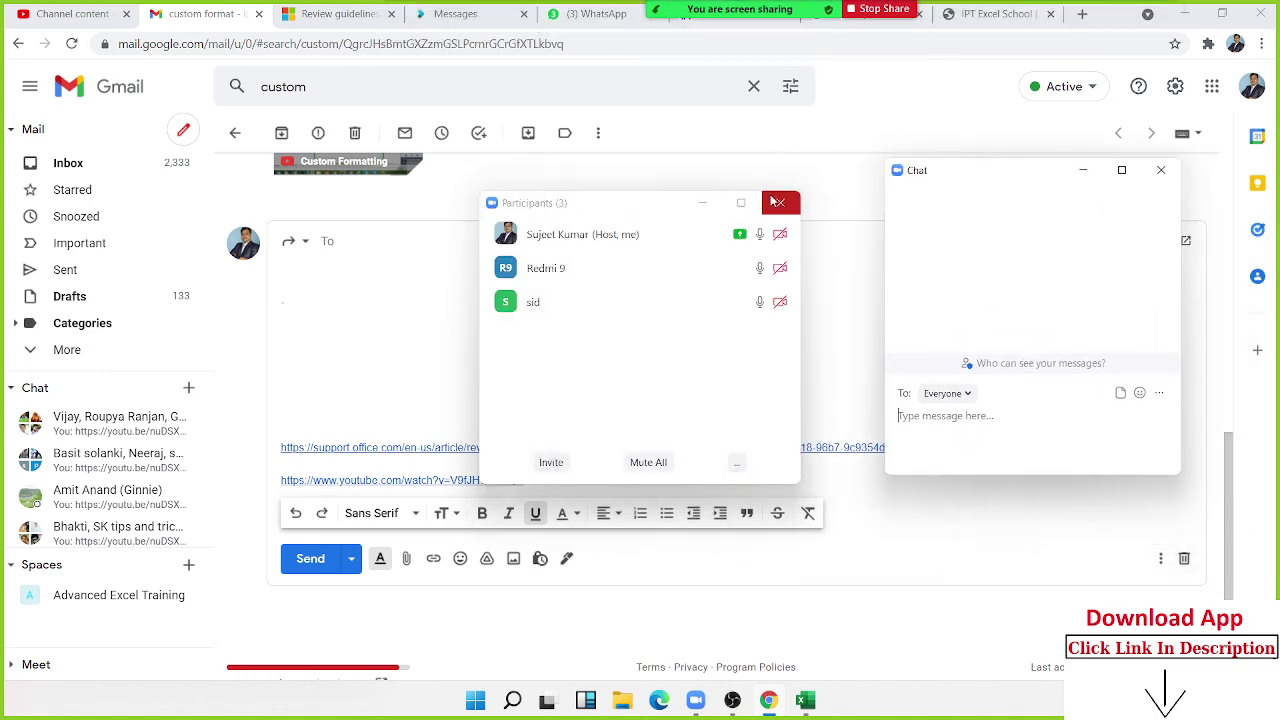
{"action": "left_click", "coordinate": [777, 202]}
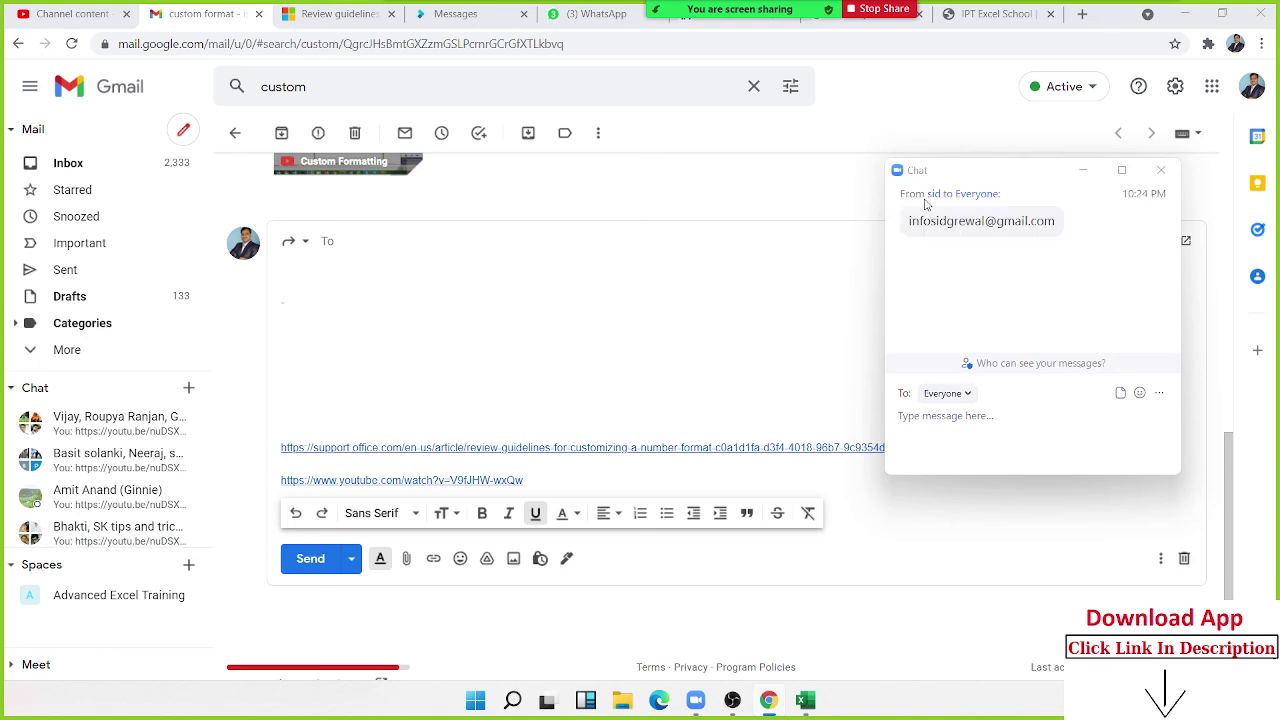
{"action": "double_click", "coordinate": [931, 221]}
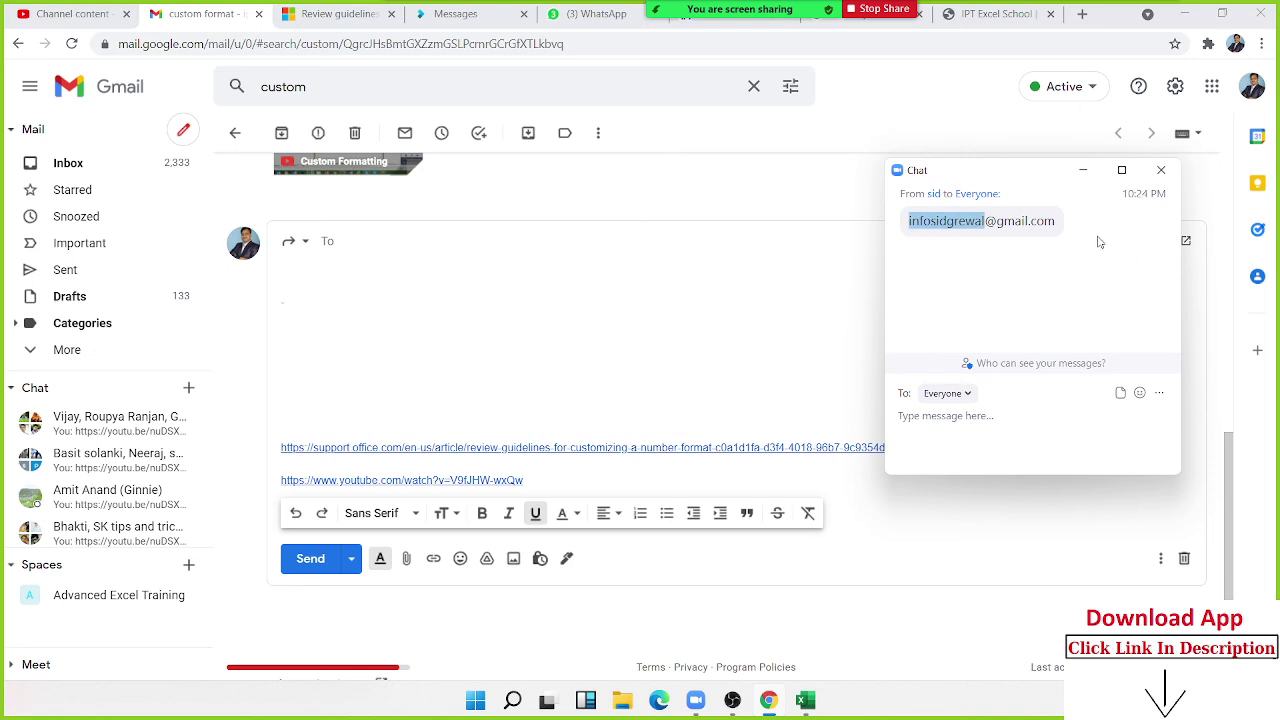
{"action": "left_click_drag", "start_coordinate": [1058, 222], "coordinate": [945, 207]}
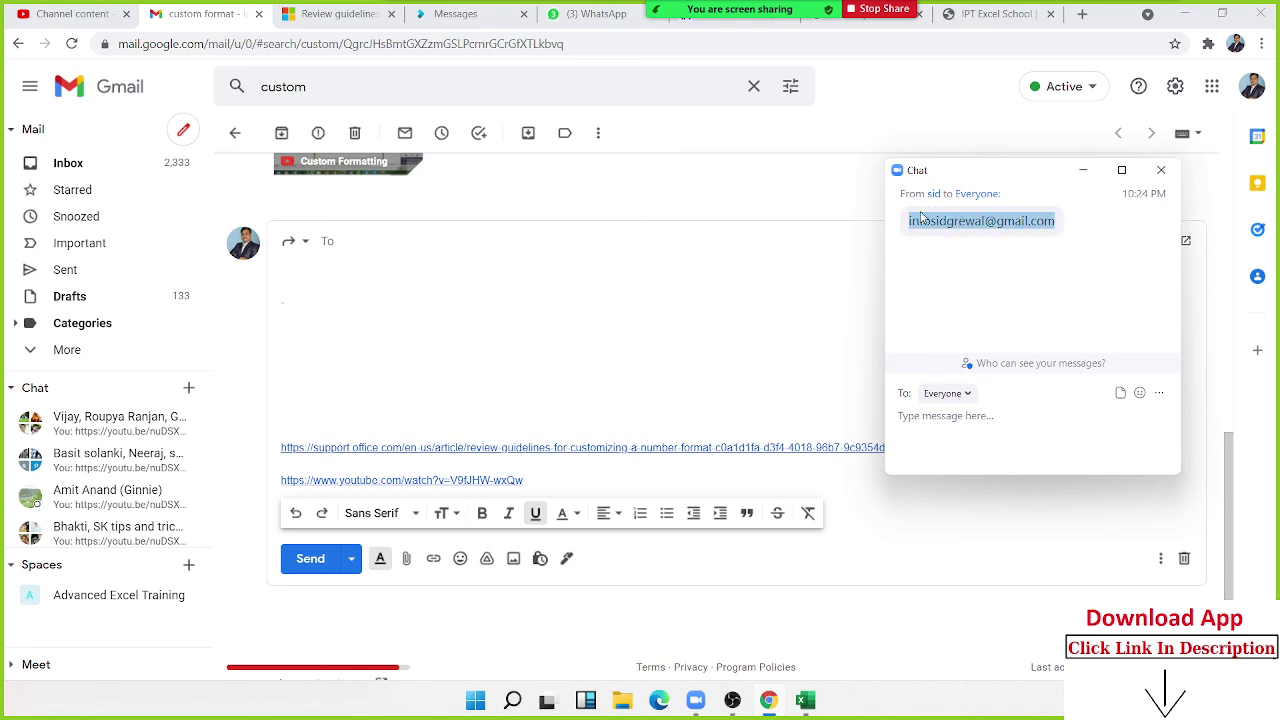
{"action": "left_click", "coordinate": [364, 247]}
{"action": "left_click", "coordinate": [364, 247]}
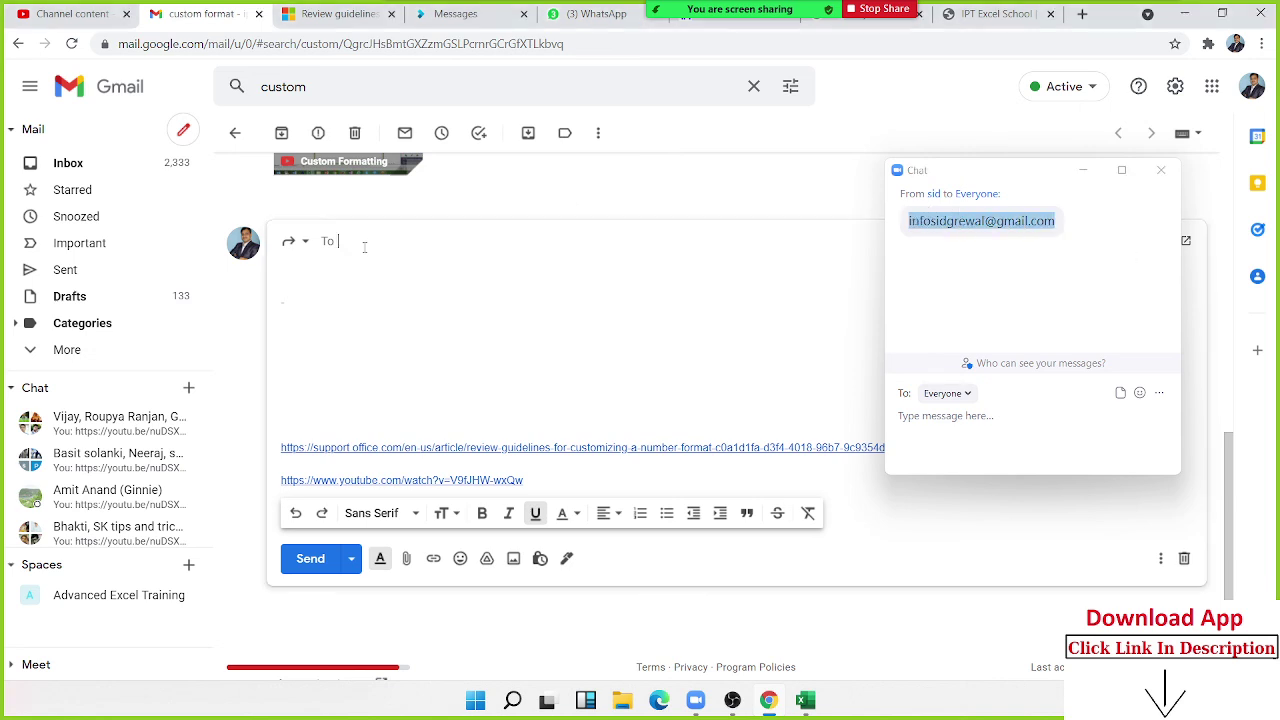
Step: Paste the copied address, add a second contact from the suggestions, and send the forward
{"action": "key", "text": "ctrl+v"}
{"action": "type", "text": "v"}
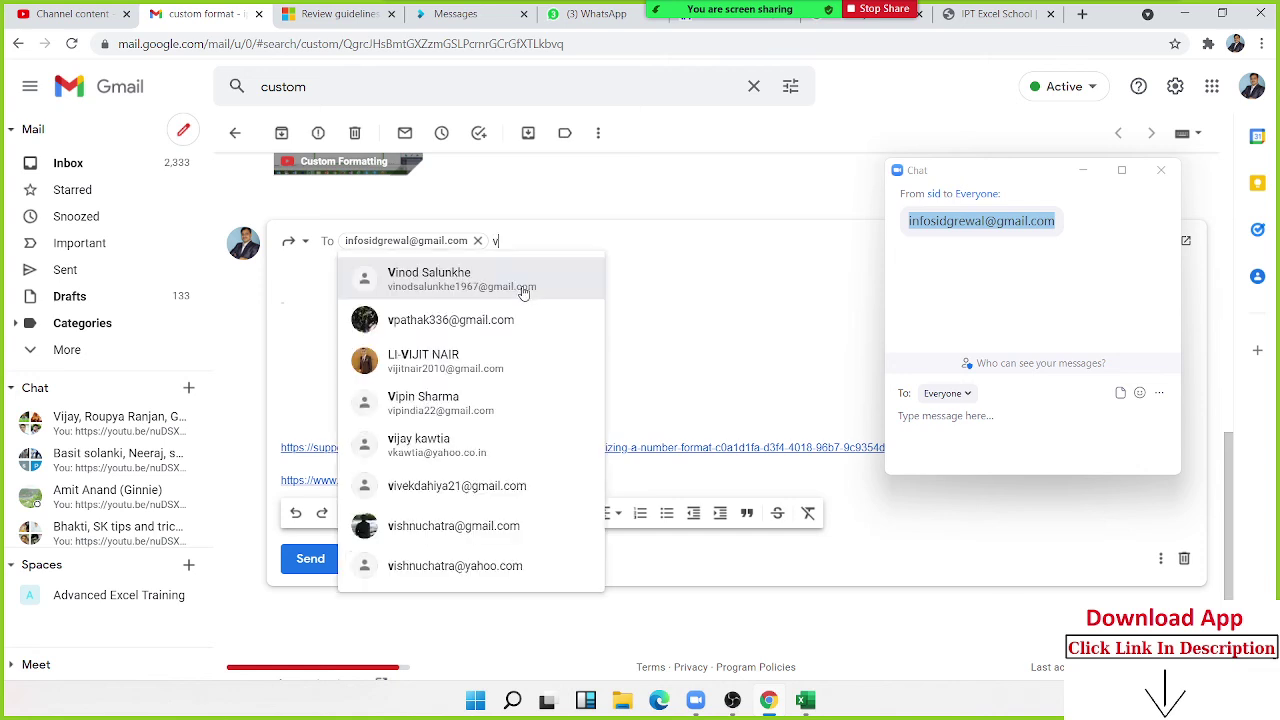
{"action": "type", "text": "ipink"}
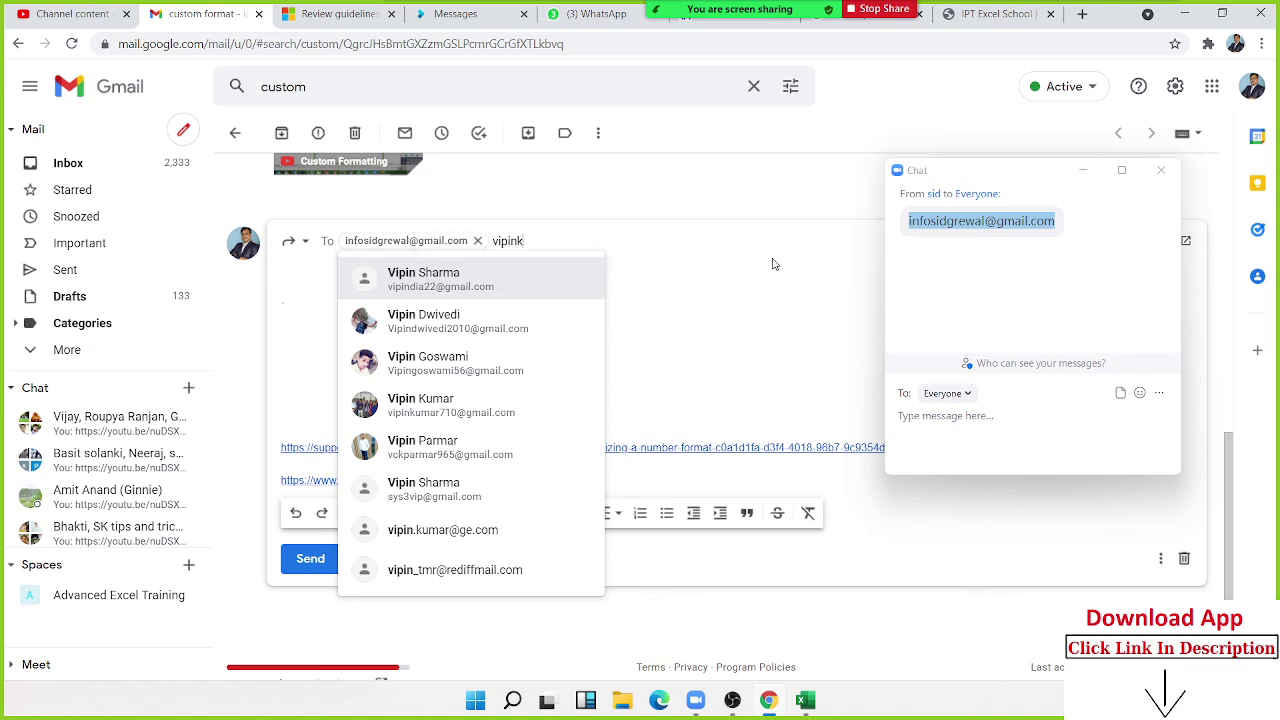
{"action": "type", "text": "r"}
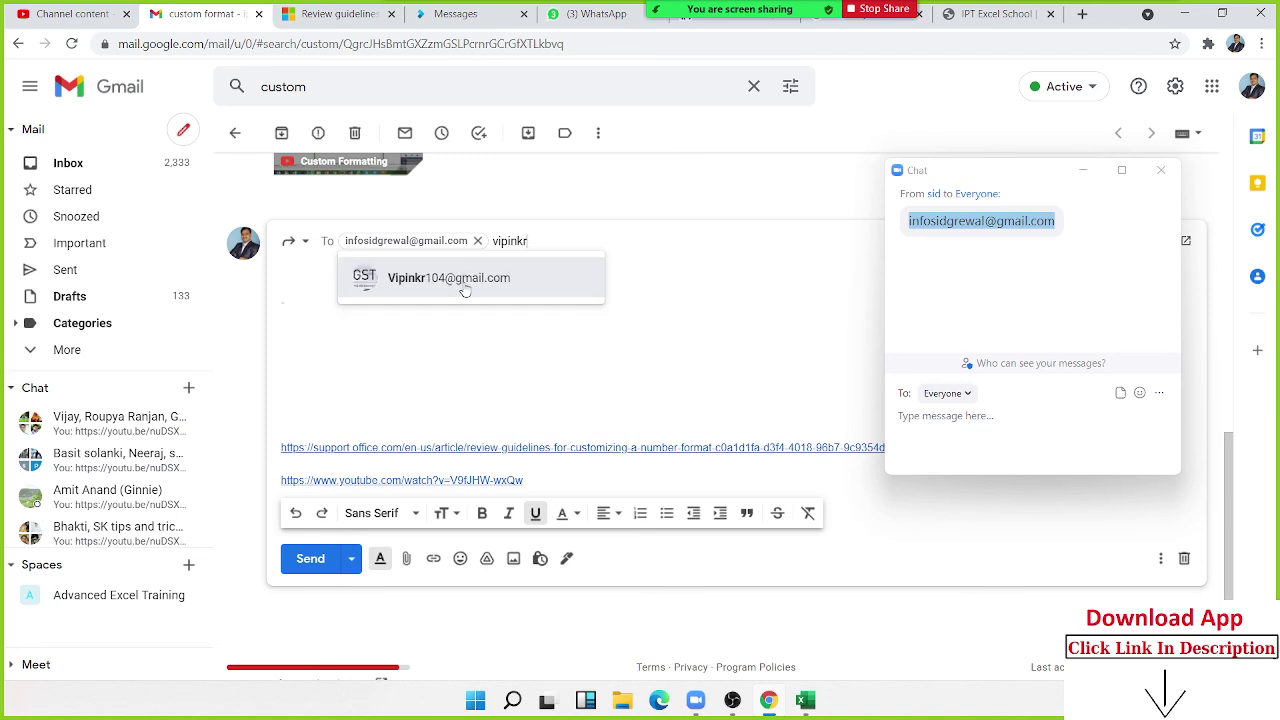
{"action": "mouse_move", "coordinate": [465, 290]}
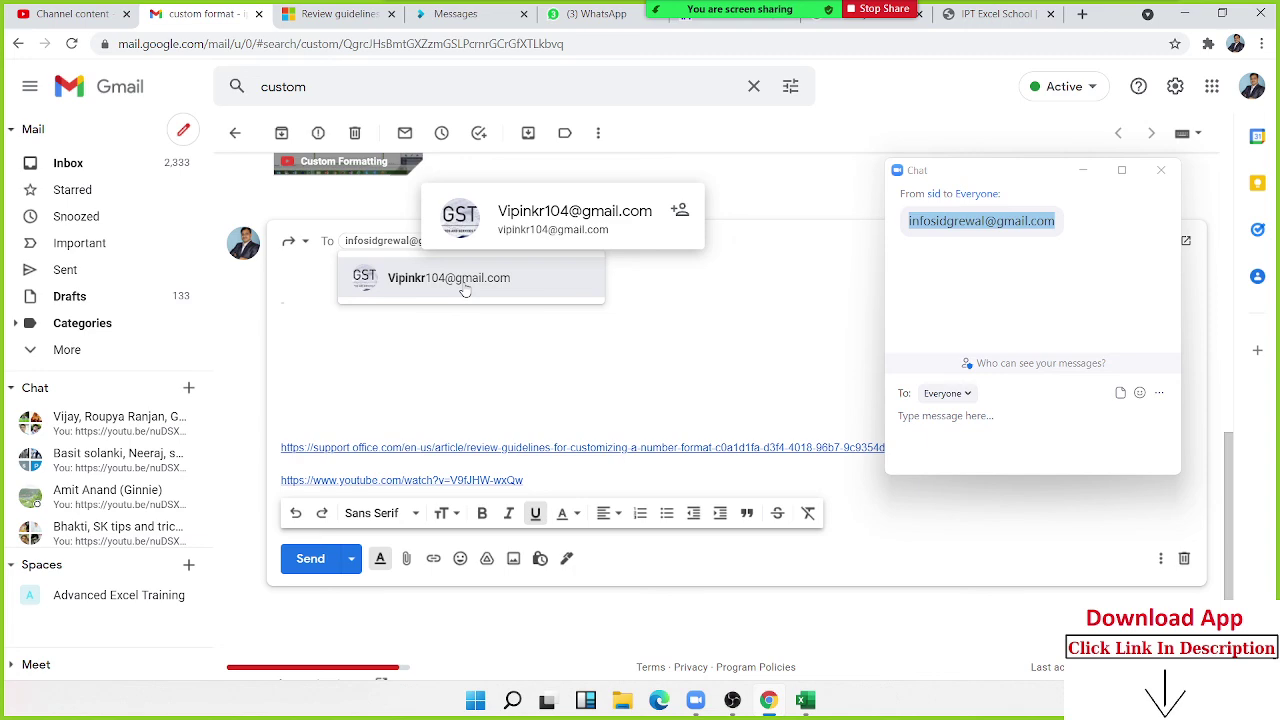
{"action": "left_click", "coordinate": [465, 290]}
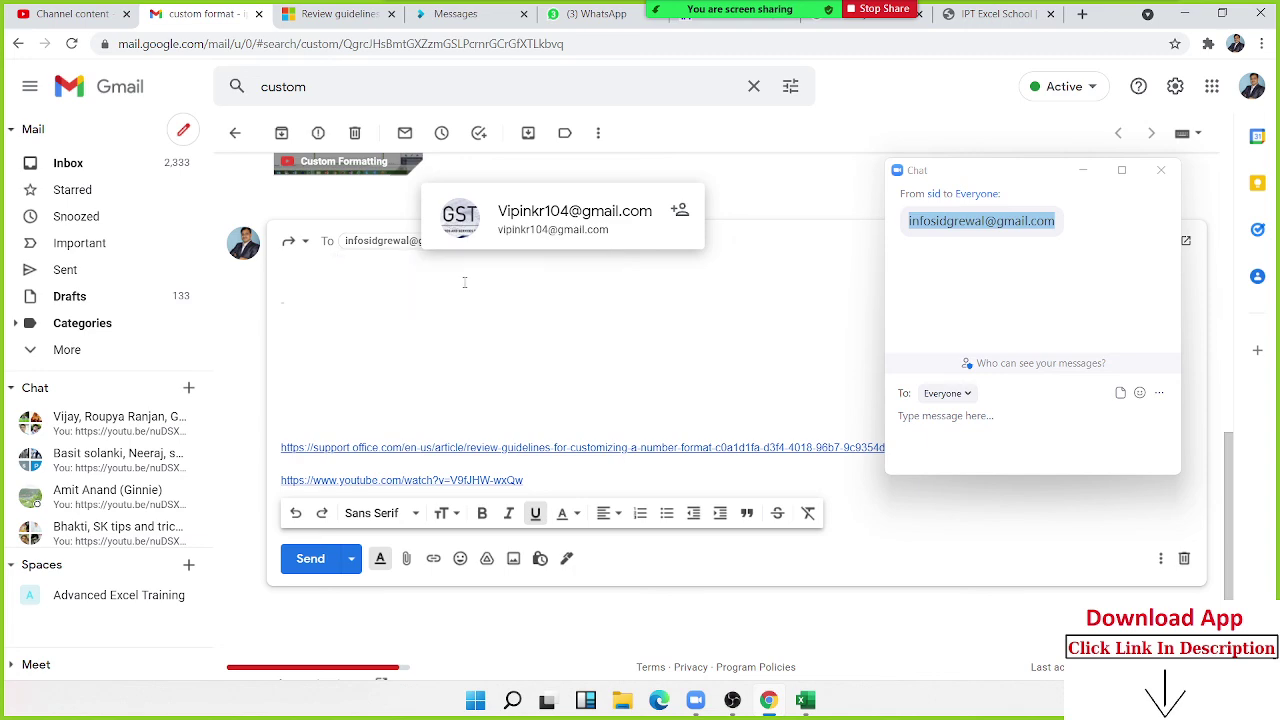
{"action": "left_click", "coordinate": [336, 560]}
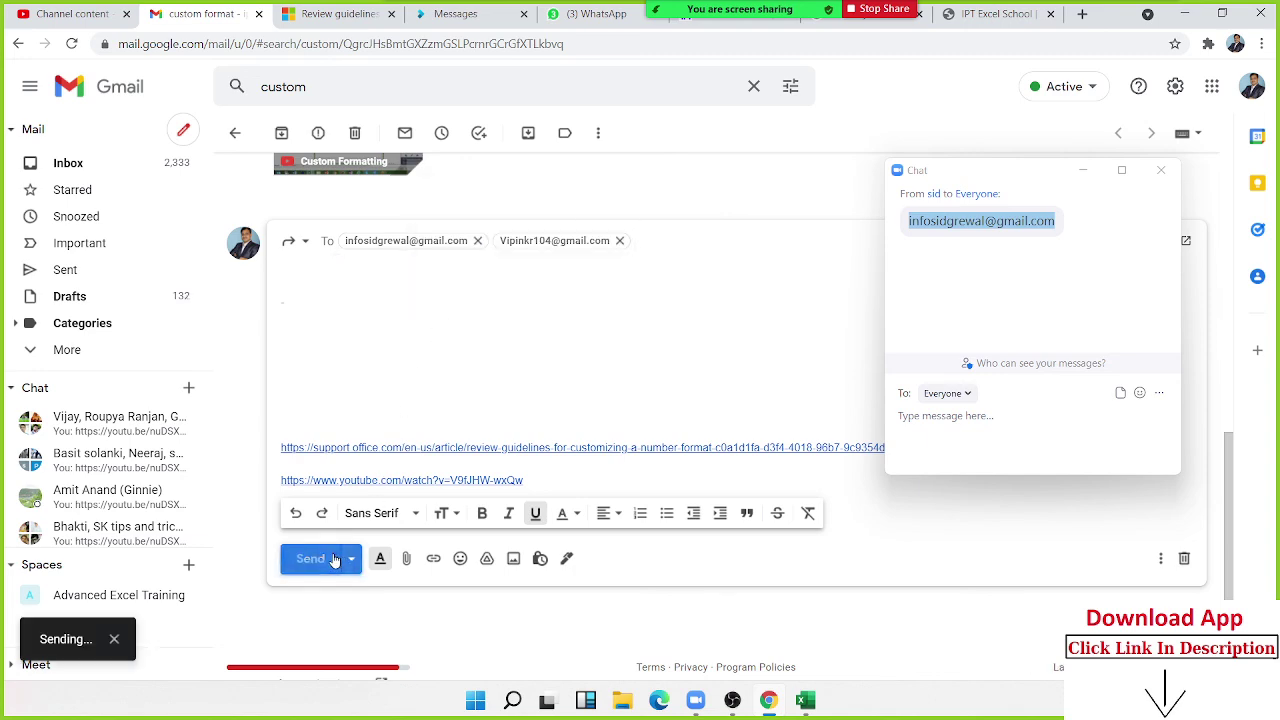
{"action": "left_click", "coordinate": [327, 16]}
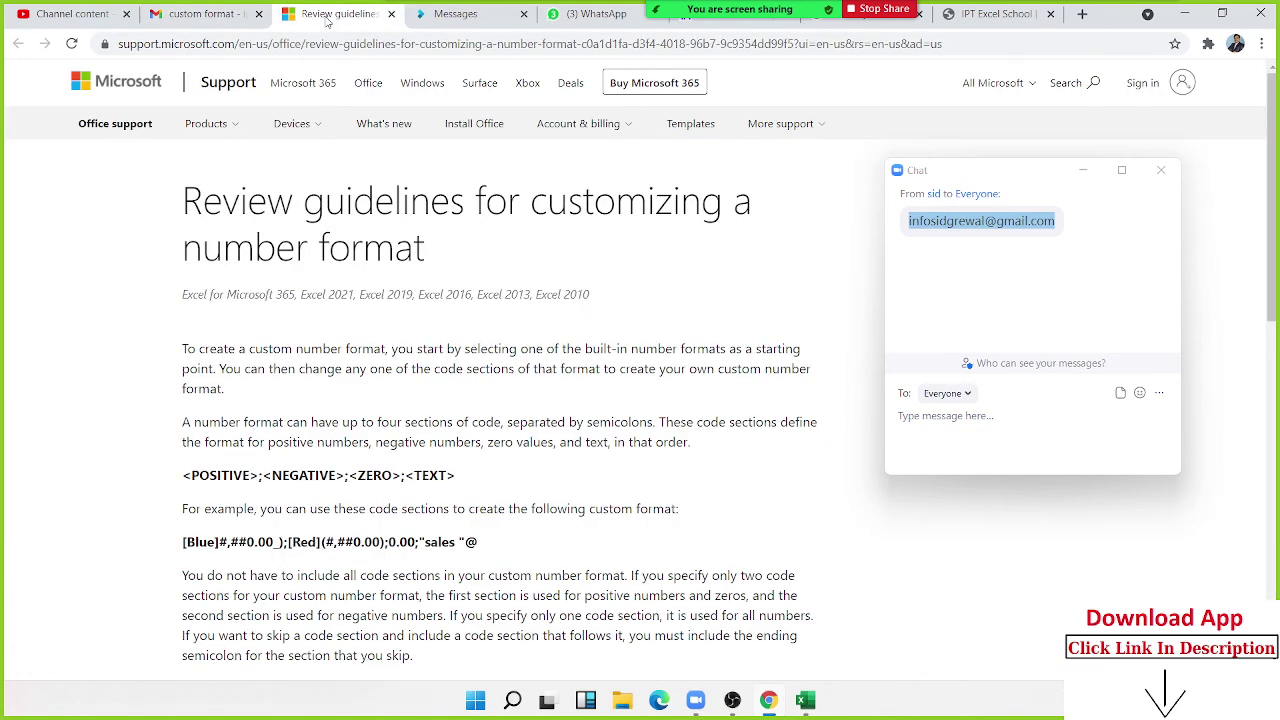
Step: Close the Zoom chat and skim the text and spacing guidelines section
{"action": "left_click", "coordinate": [1160, 170]}
{"action": "scroll", "coordinate": [905, 275], "scroll_direction": "down", "scroll_amount": 2}
{"action": "scroll", "coordinate": [820, 320], "scroll_direction": "down", "scroll_amount": 2}
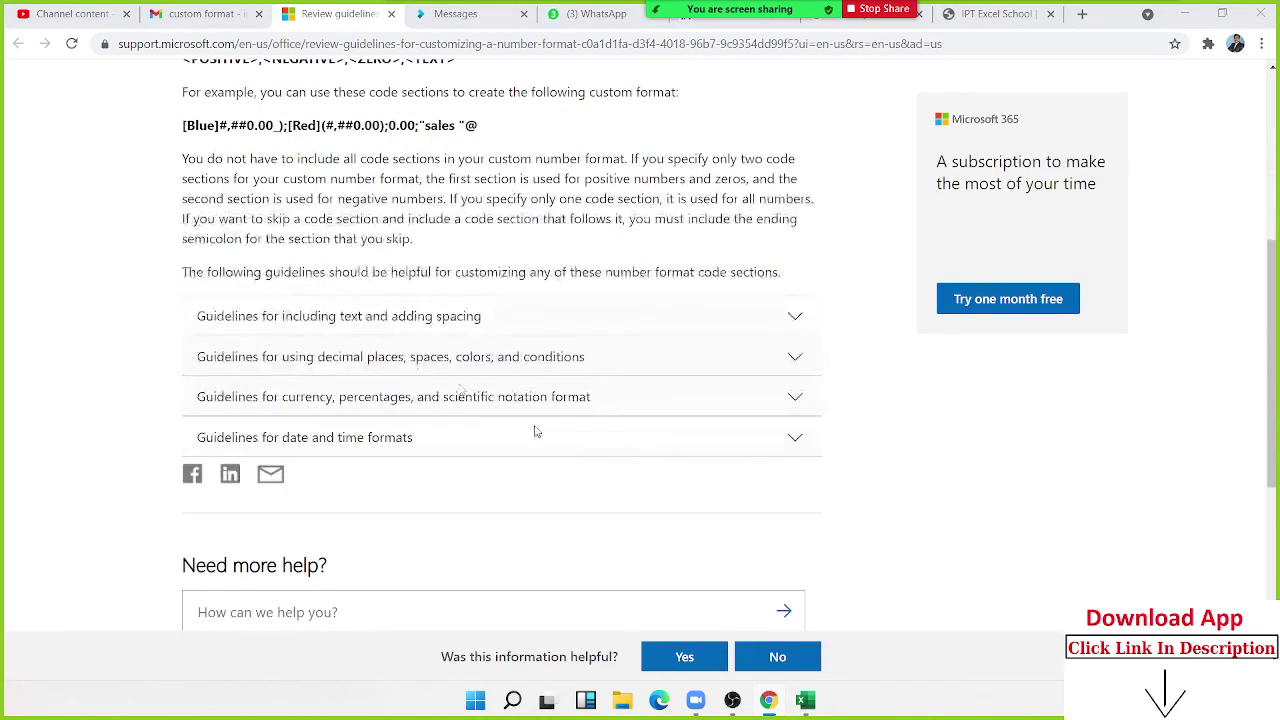
{"action": "left_click", "coordinate": [795, 318]}
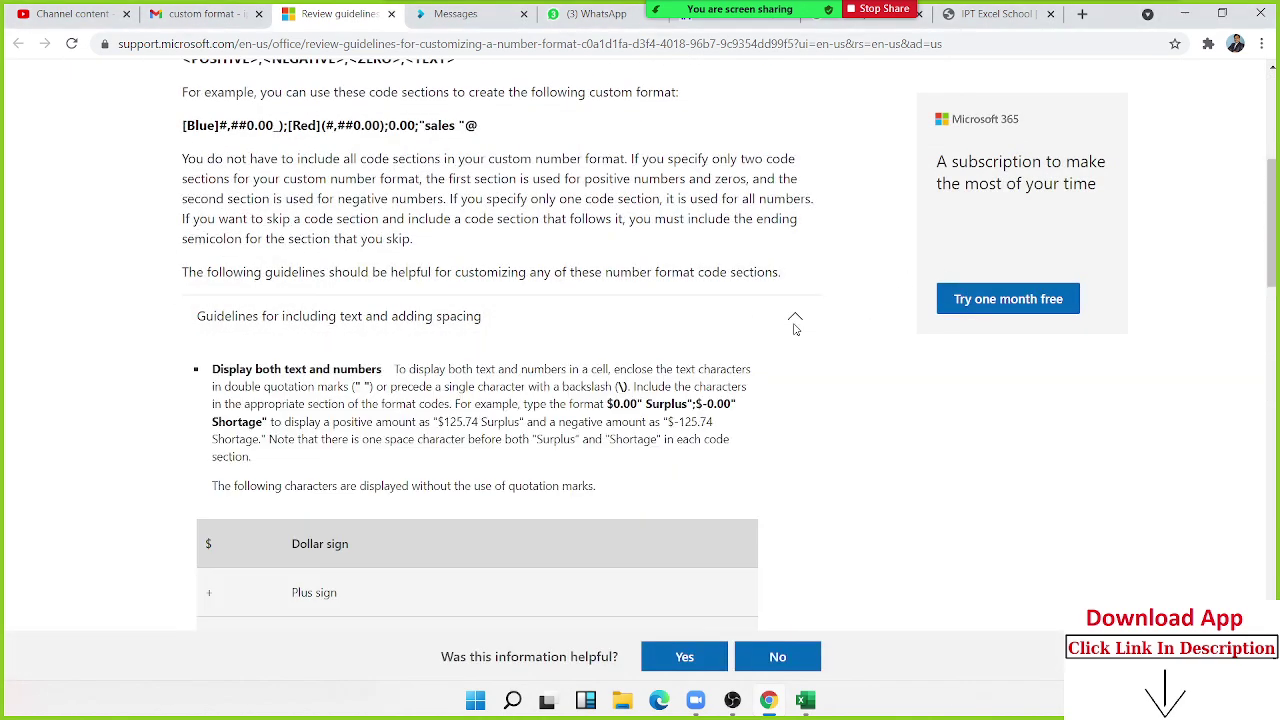
{"action": "scroll", "coordinate": [795, 330], "scroll_direction": "down", "scroll_amount": 2}
{"action": "scroll", "coordinate": [795, 339], "scroll_direction": "down", "scroll_amount": 4}
{"action": "scroll", "coordinate": [795, 339], "scroll_direction": "down", "scroll_amount": 4}
{"action": "scroll", "coordinate": [793, 345], "scroll_direction": "up", "scroll_amount": 5}
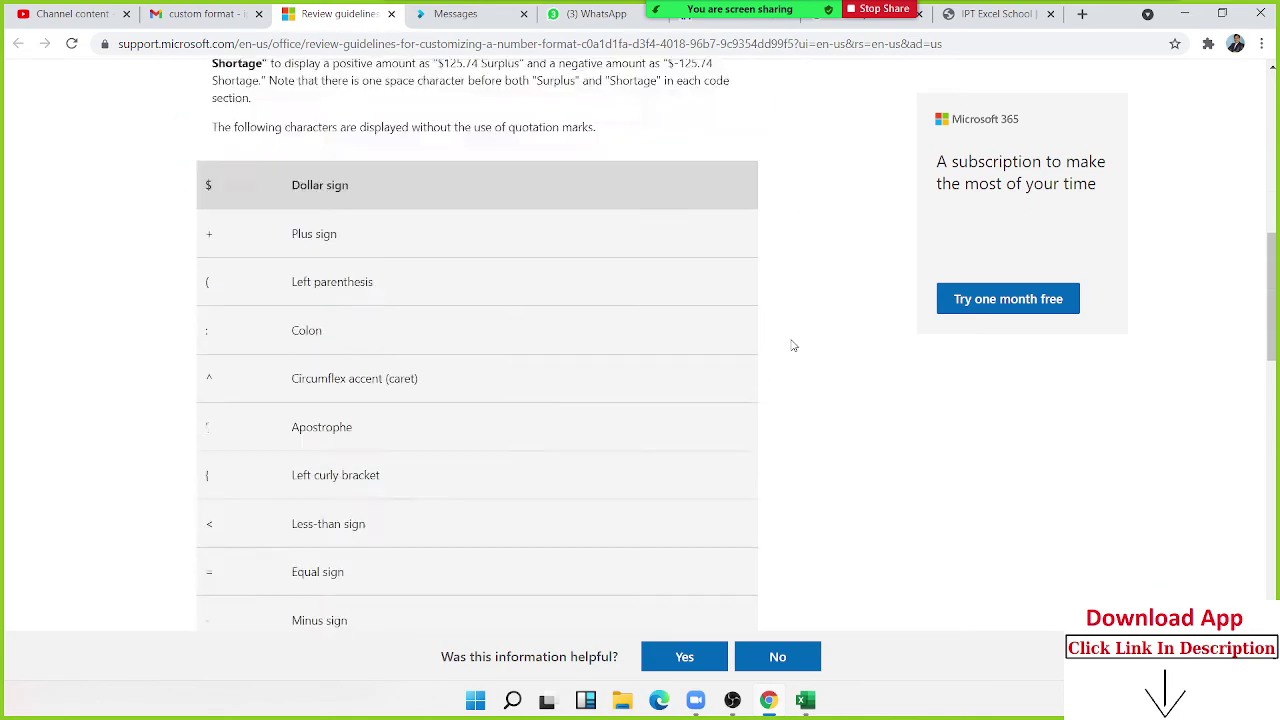
{"action": "scroll", "coordinate": [785, 310], "scroll_direction": "up", "scroll_amount": 2}
{"action": "left_click", "coordinate": [794, 70]}
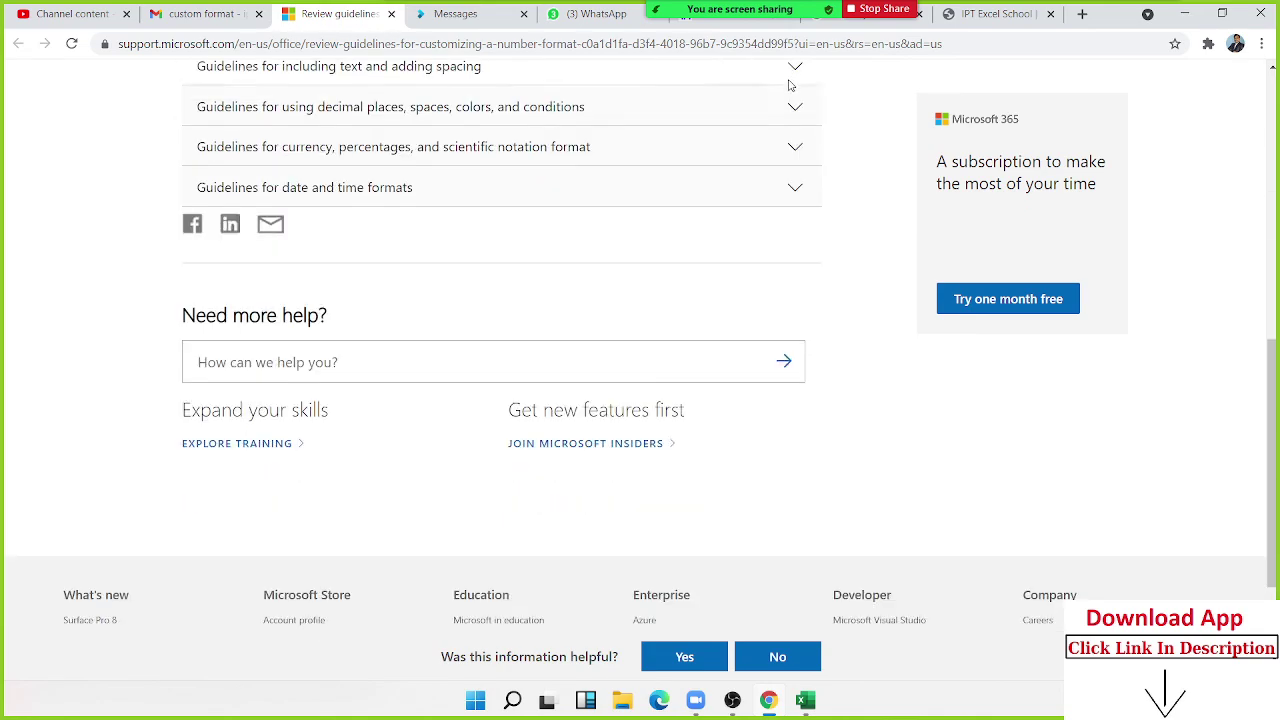
{"action": "scroll", "coordinate": [790, 86], "scroll_direction": "up", "scroll_amount": 3}
{"action": "scroll", "coordinate": [540, 275], "scroll_direction": "up", "scroll_amount": 1}
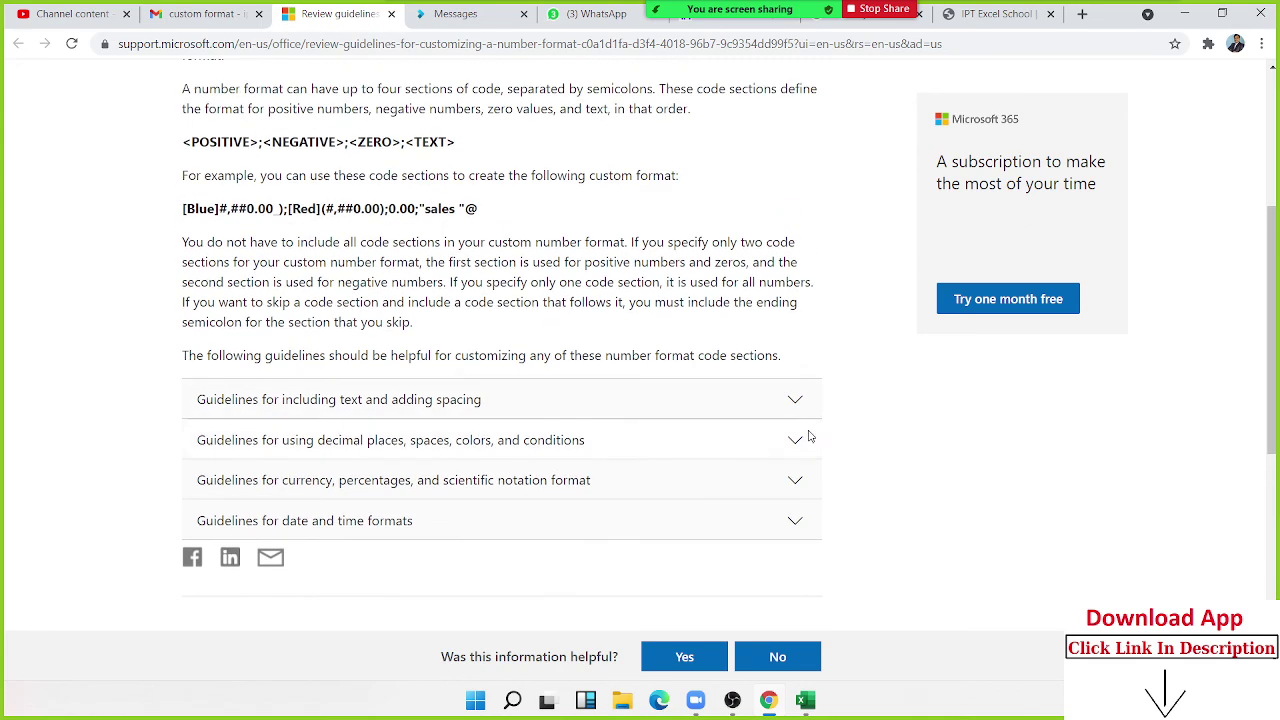
Step: Expand the date/time, currency, decimal and text sections and scroll through the format codes
{"action": "left_click", "coordinate": [795, 520]}
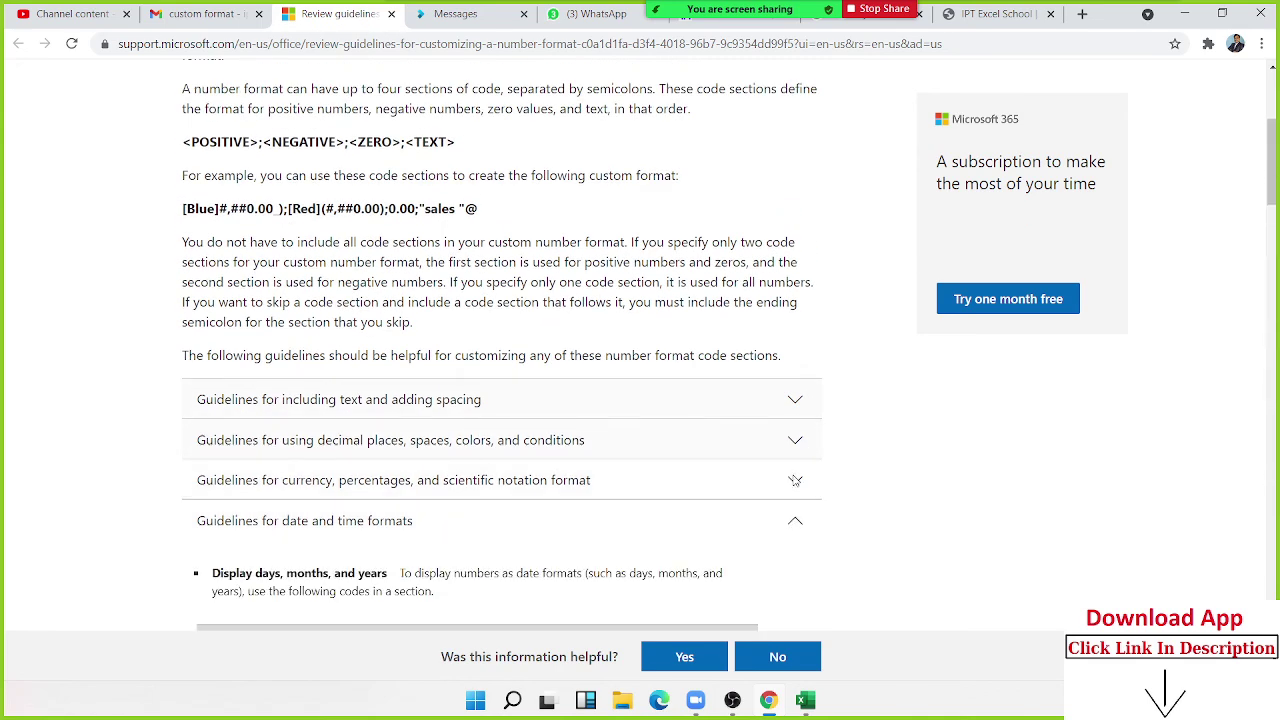
{"action": "left_click", "coordinate": [795, 480]}
{"action": "left_click", "coordinate": [794, 442]}
{"action": "left_click", "coordinate": [795, 401]}
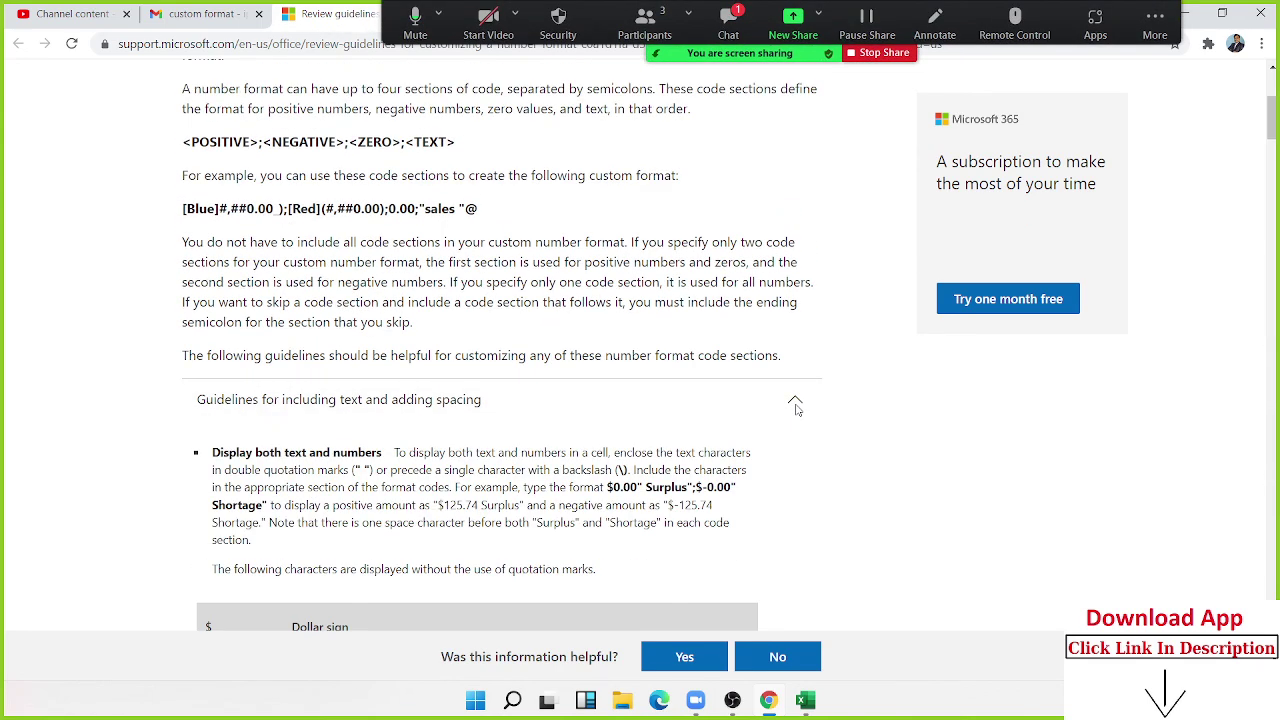
{"action": "scroll", "coordinate": [766, 450], "scroll_direction": "down", "scroll_amount": 3}
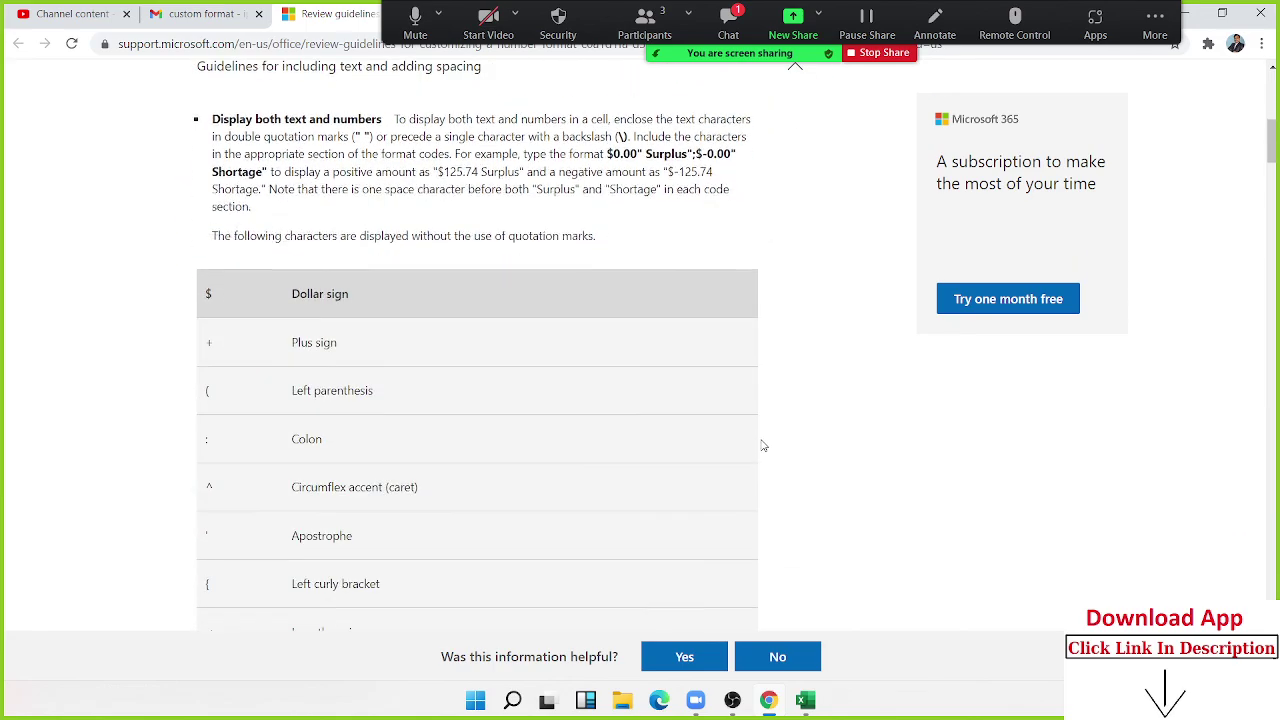
{"action": "scroll", "coordinate": [762, 445], "scroll_direction": "down", "scroll_amount": 2}
{"action": "scroll", "coordinate": [762, 445], "scroll_direction": "down", "scroll_amount": 1}
{"action": "scroll", "coordinate": [763, 444], "scroll_direction": "down", "scroll_amount": 2}
{"action": "scroll", "coordinate": [765, 443], "scroll_direction": "down", "scroll_amount": 3}
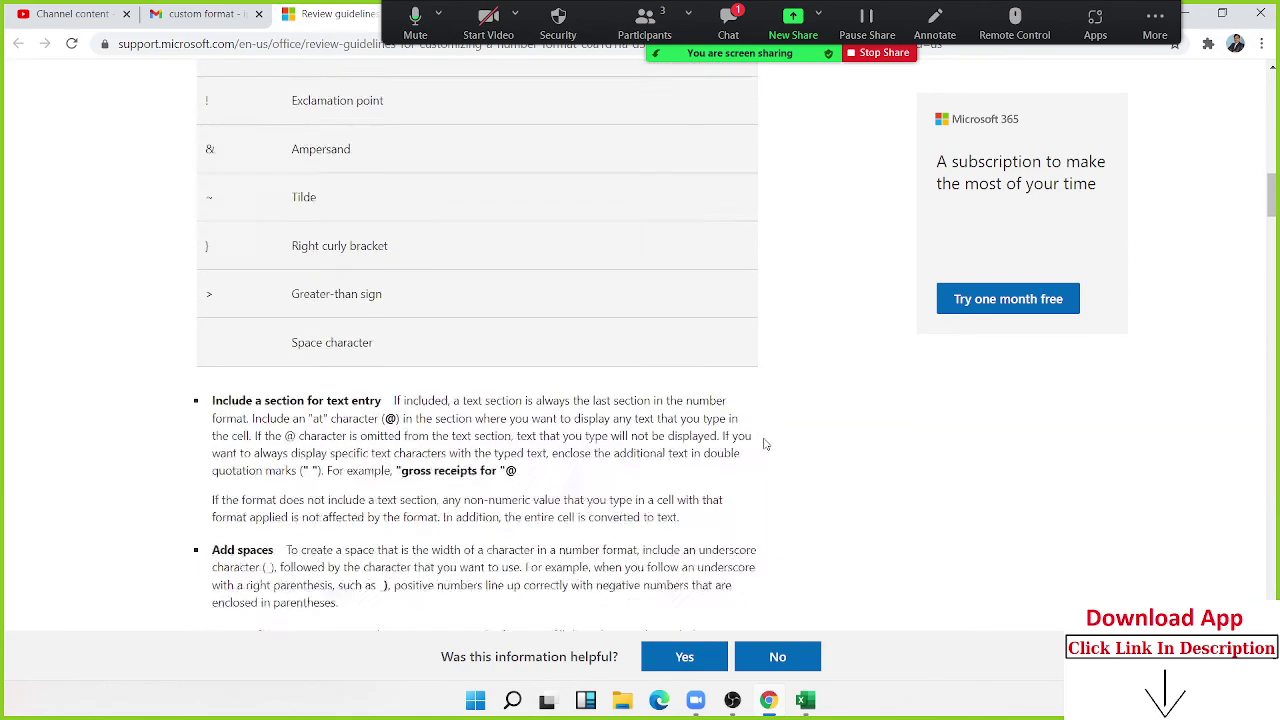
{"action": "scroll", "coordinate": [765, 444], "scroll_direction": "down", "scroll_amount": 5}
{"action": "scroll", "coordinate": [765, 445], "scroll_direction": "down", "scroll_amount": 3}
{"action": "scroll", "coordinate": [765, 446], "scroll_direction": "down", "scroll_amount": 1}
{"action": "scroll", "coordinate": [765, 447], "scroll_direction": "down", "scroll_amount": 3}
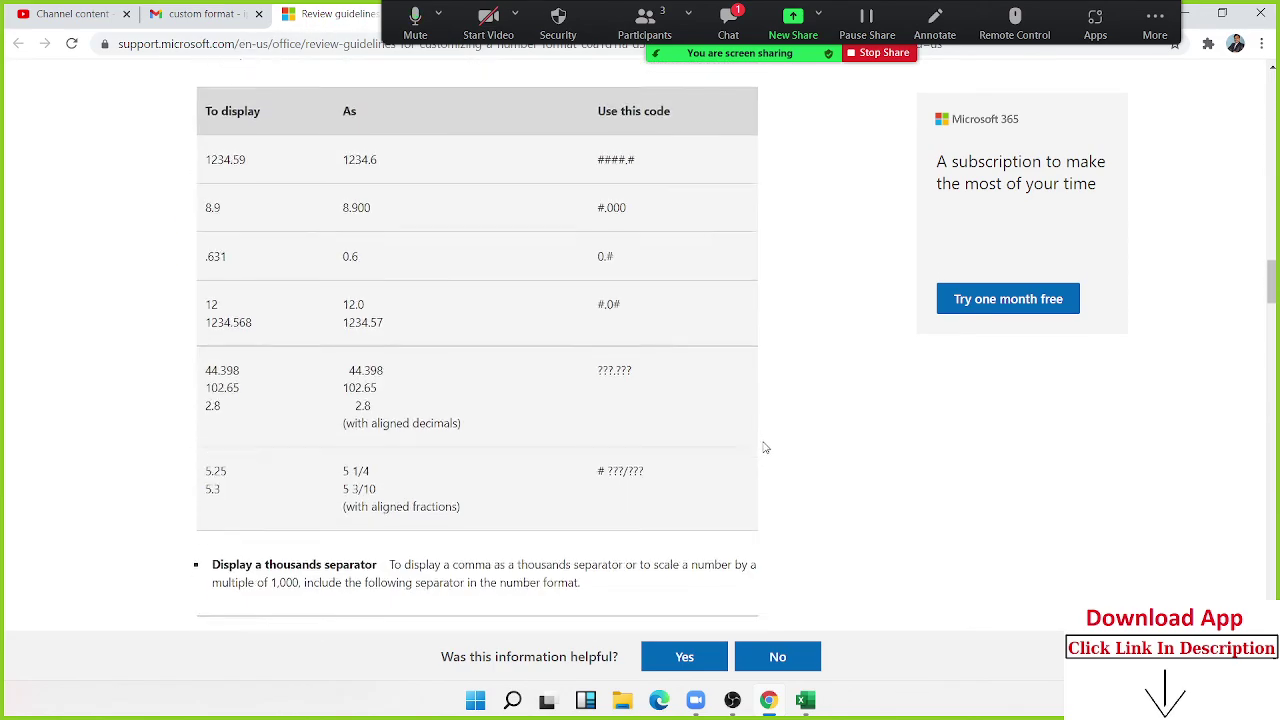
{"action": "scroll", "coordinate": [765, 448], "scroll_direction": "down", "scroll_amount": 4}
{"action": "scroll", "coordinate": [763, 455], "scroll_direction": "down", "scroll_amount": 3}
{"action": "scroll", "coordinate": [765, 465], "scroll_direction": "down", "scroll_amount": 2}
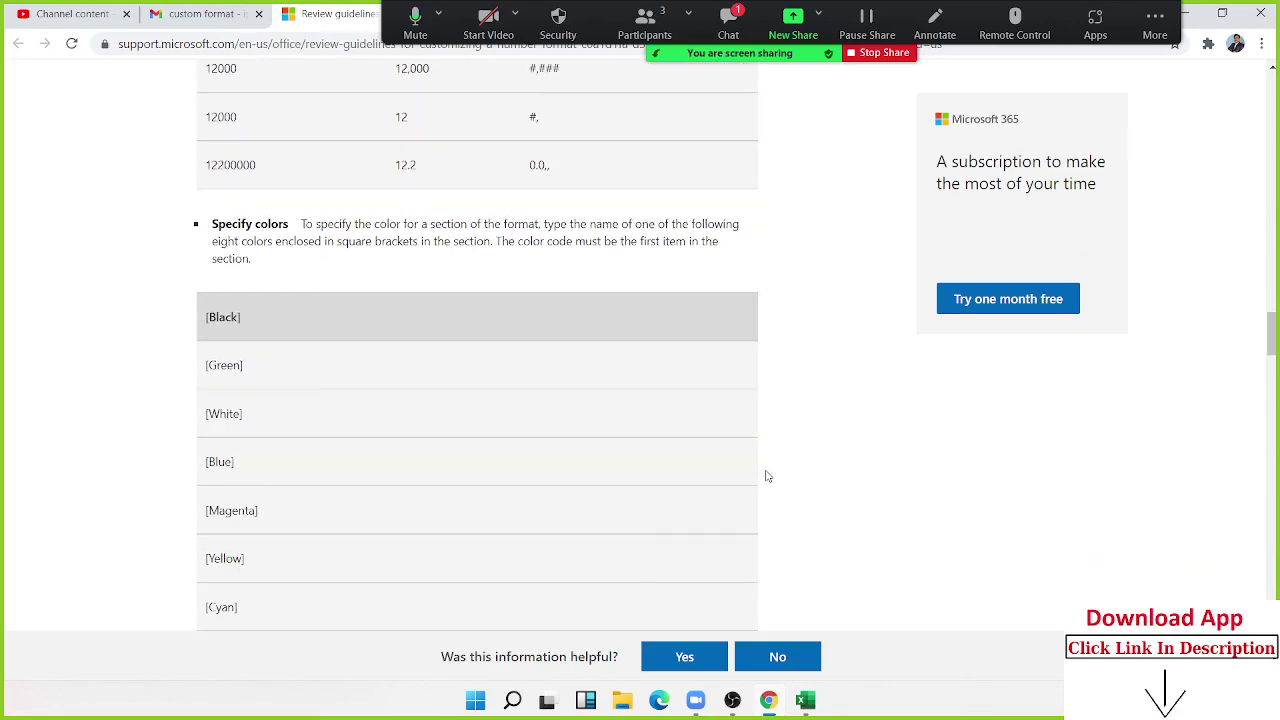
{"action": "scroll", "coordinate": [767, 476], "scroll_direction": "down", "scroll_amount": 3}
{"action": "scroll", "coordinate": [765, 477], "scroll_direction": "down", "scroll_amount": 3}
{"action": "scroll", "coordinate": [760, 477], "scroll_direction": "down", "scroll_amount": 4}
{"action": "scroll", "coordinate": [755, 478], "scroll_direction": "down", "scroll_amount": 1}
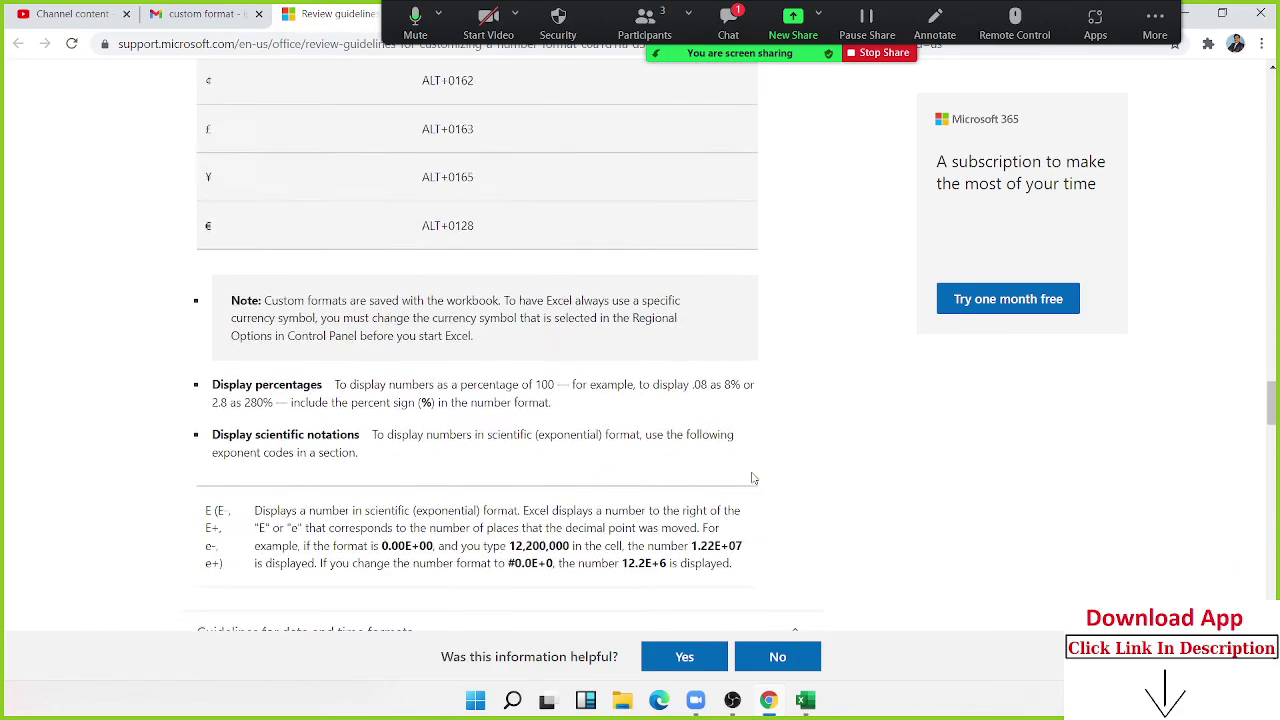
{"action": "scroll", "coordinate": [754, 478], "scroll_direction": "down", "scroll_amount": 3}
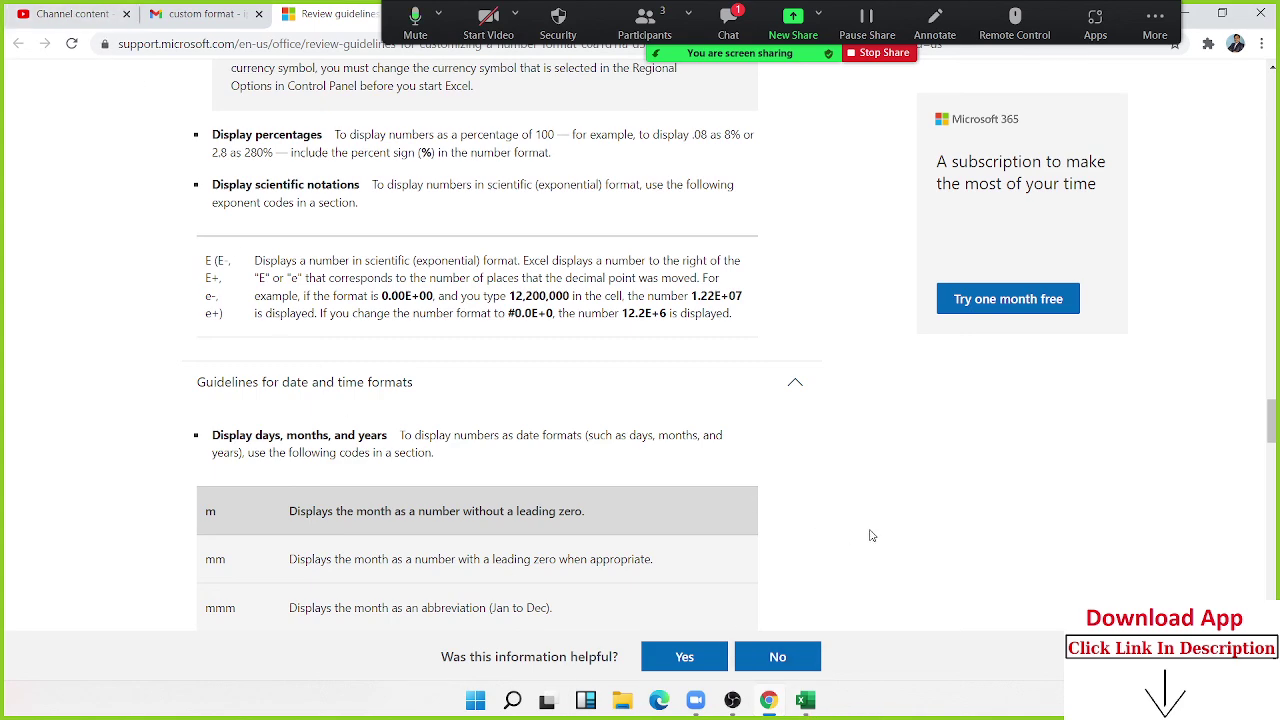
Step: Bring up the screen recorder window and minimize it again
{"action": "mouse_move", "coordinate": [792, 706]}
{"action": "left_click", "coordinate": [732, 700]}
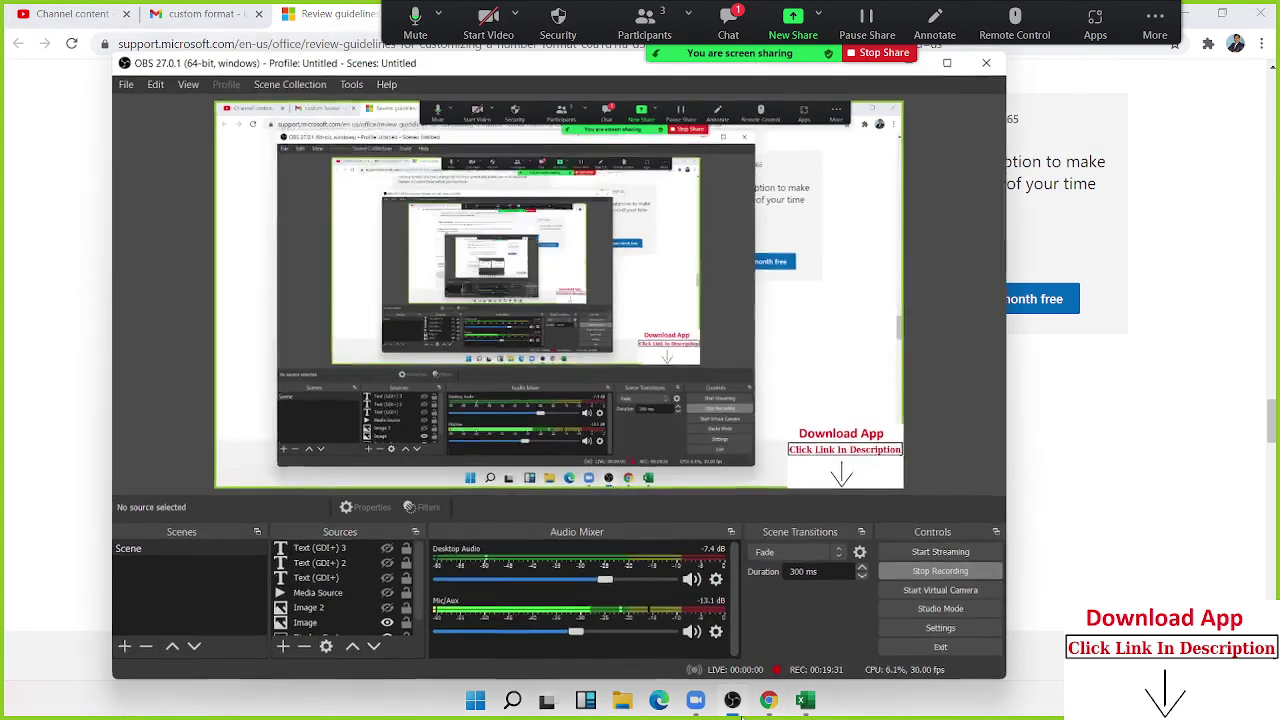
{"action": "left_click", "coordinate": [732, 700]}
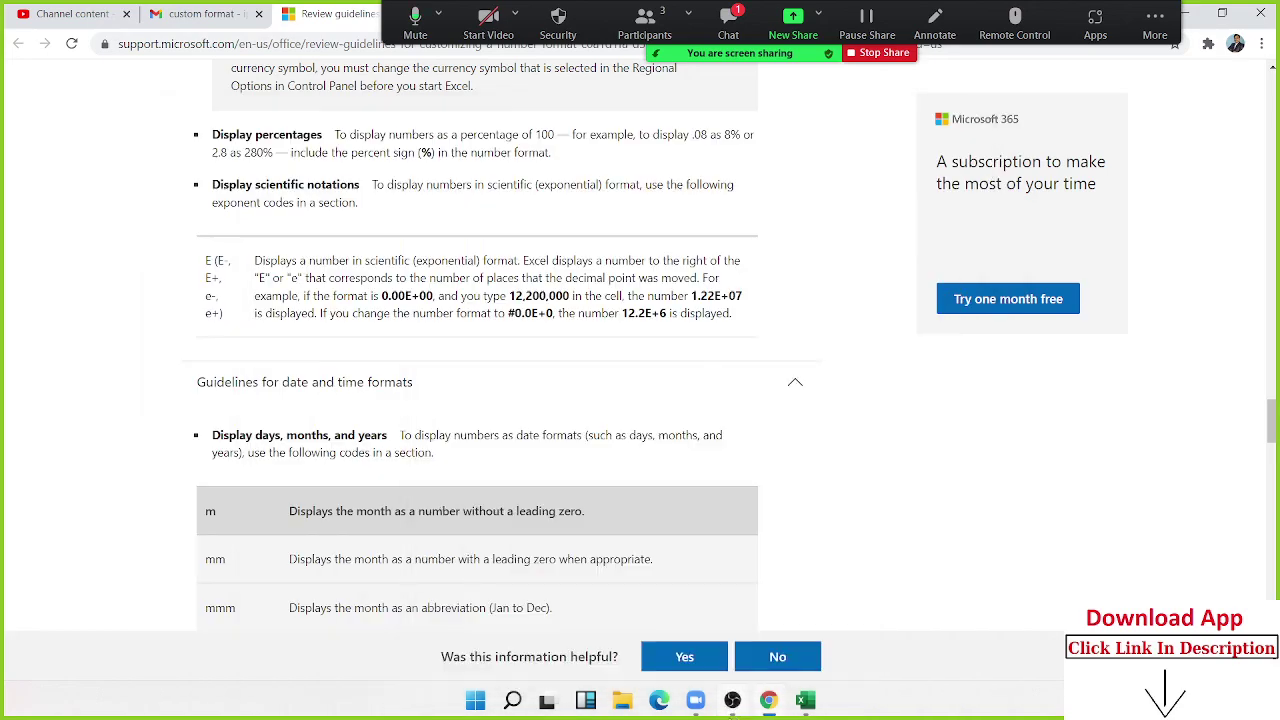